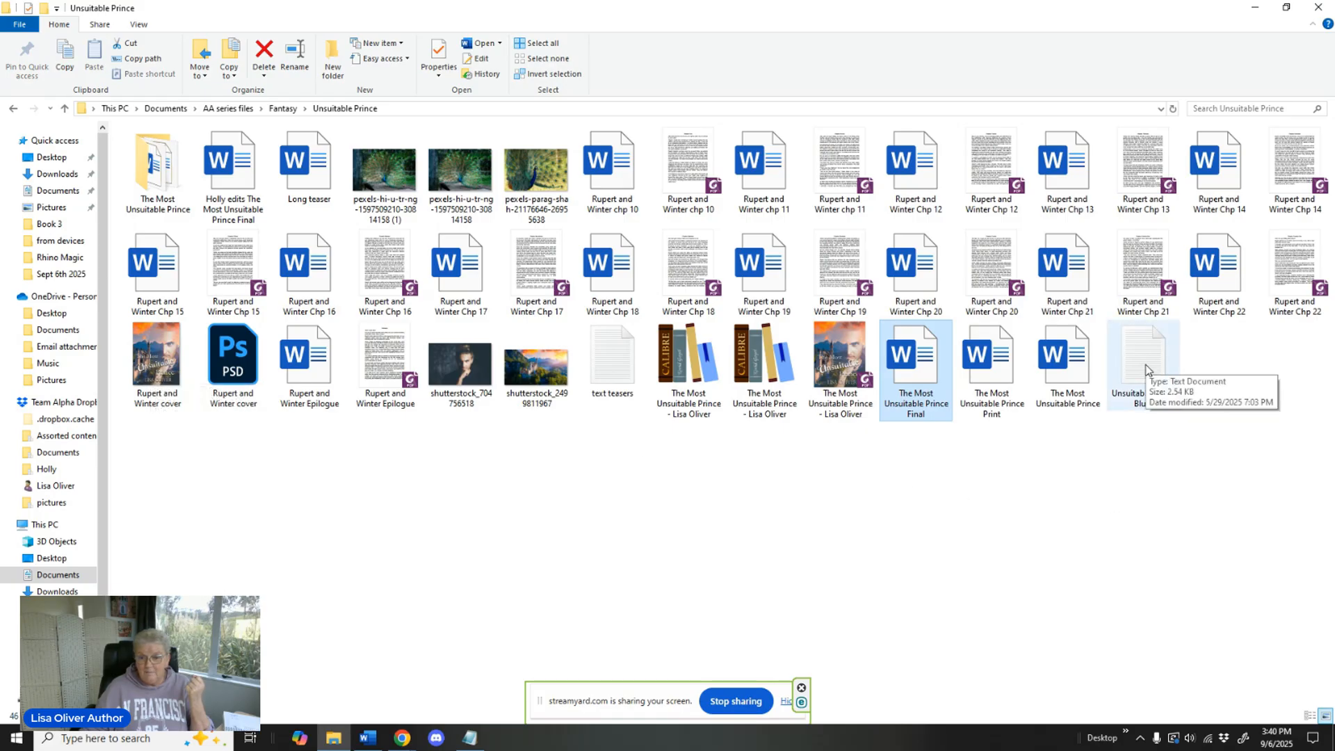
Open the document "The Most Unsuitable Prince Final" and examine its title page and copyright page.
right_click(918, 393)
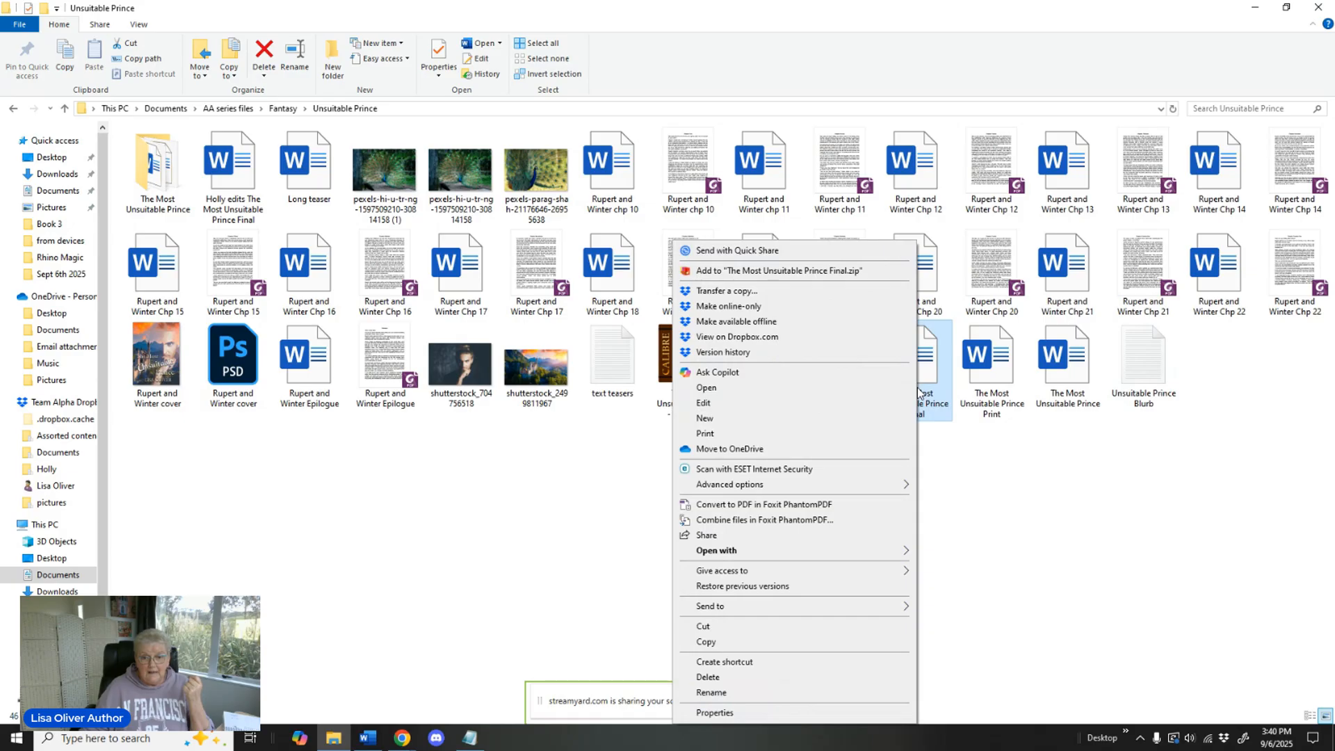
click(791, 390)
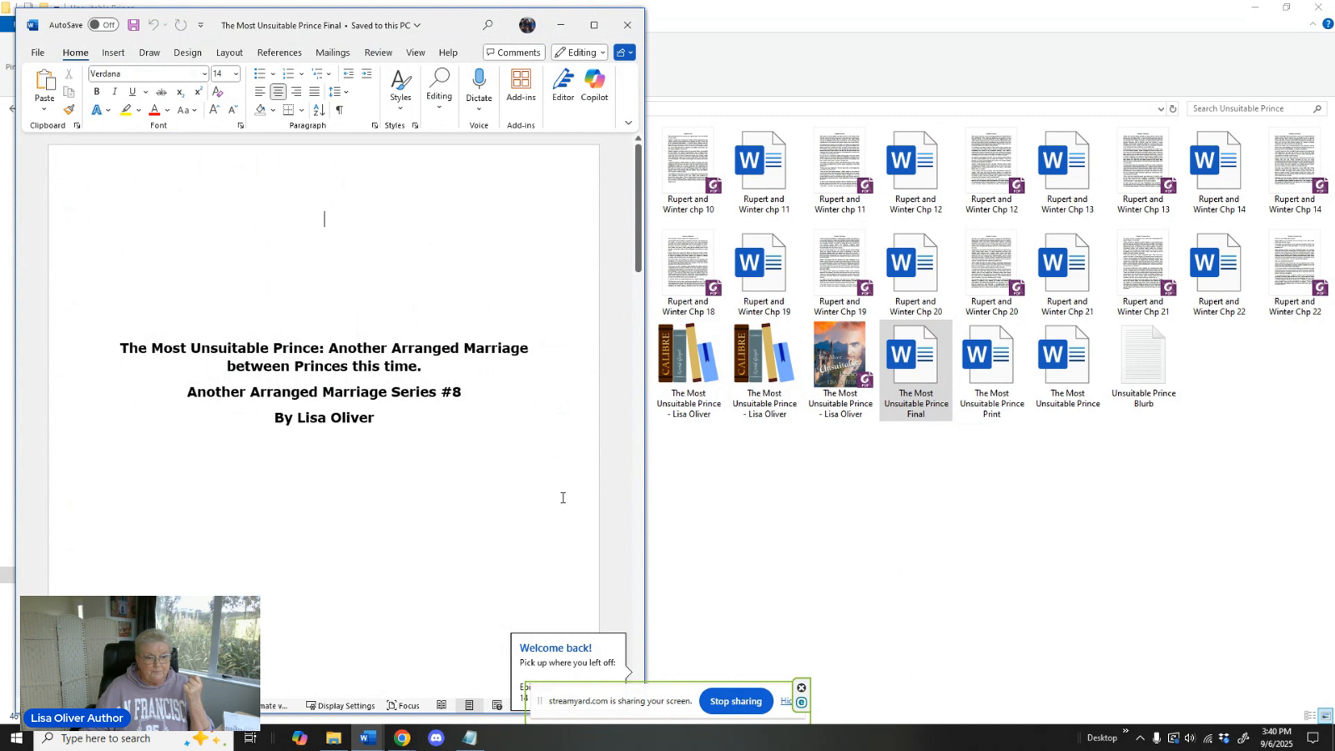
scroll(554, 457, down, 1)
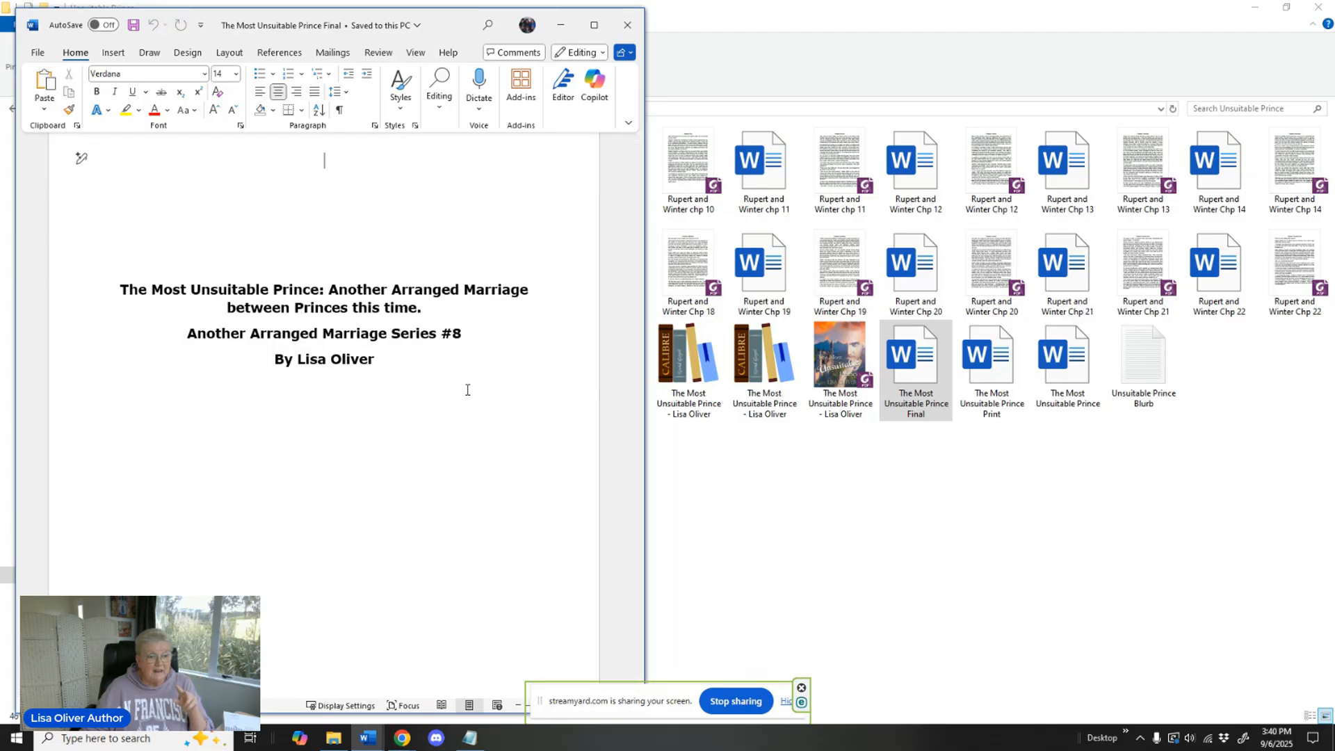
scroll(467, 390, down, 3)
scroll(468, 394, down, 10)
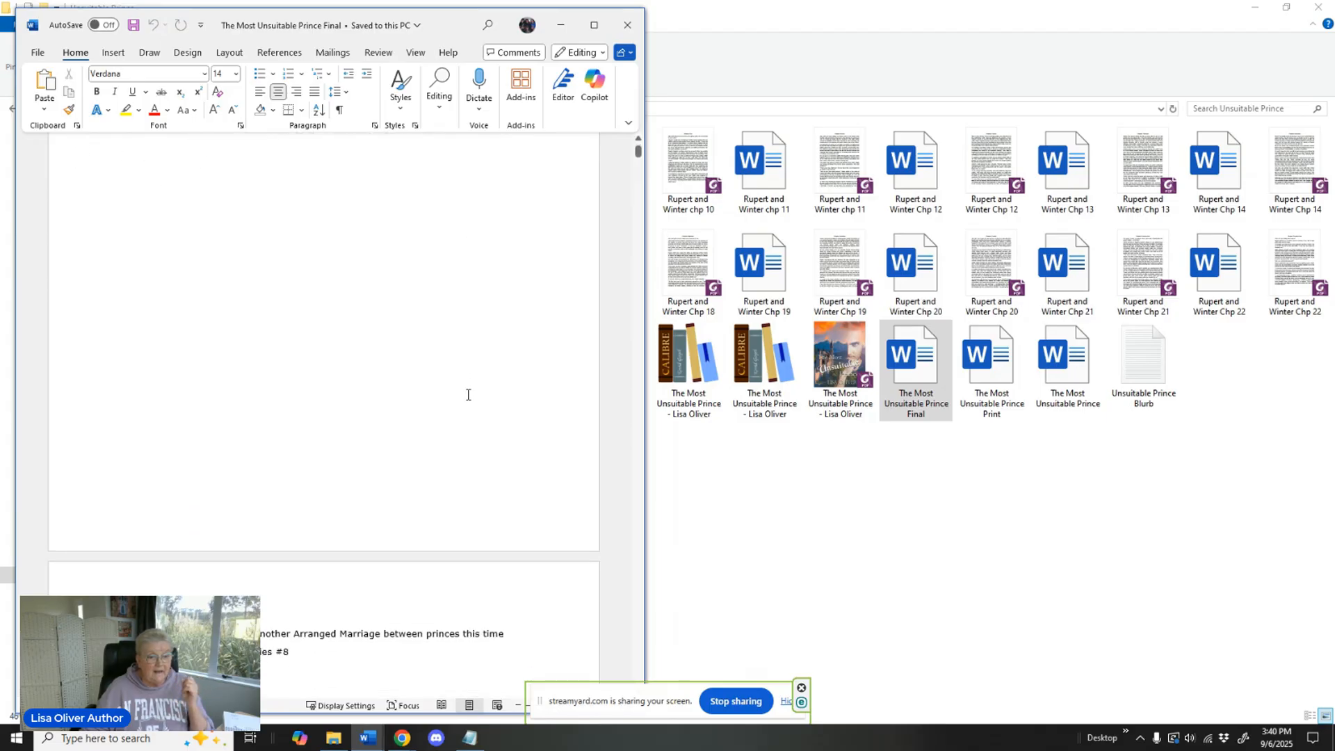
scroll(468, 394, down, 3)
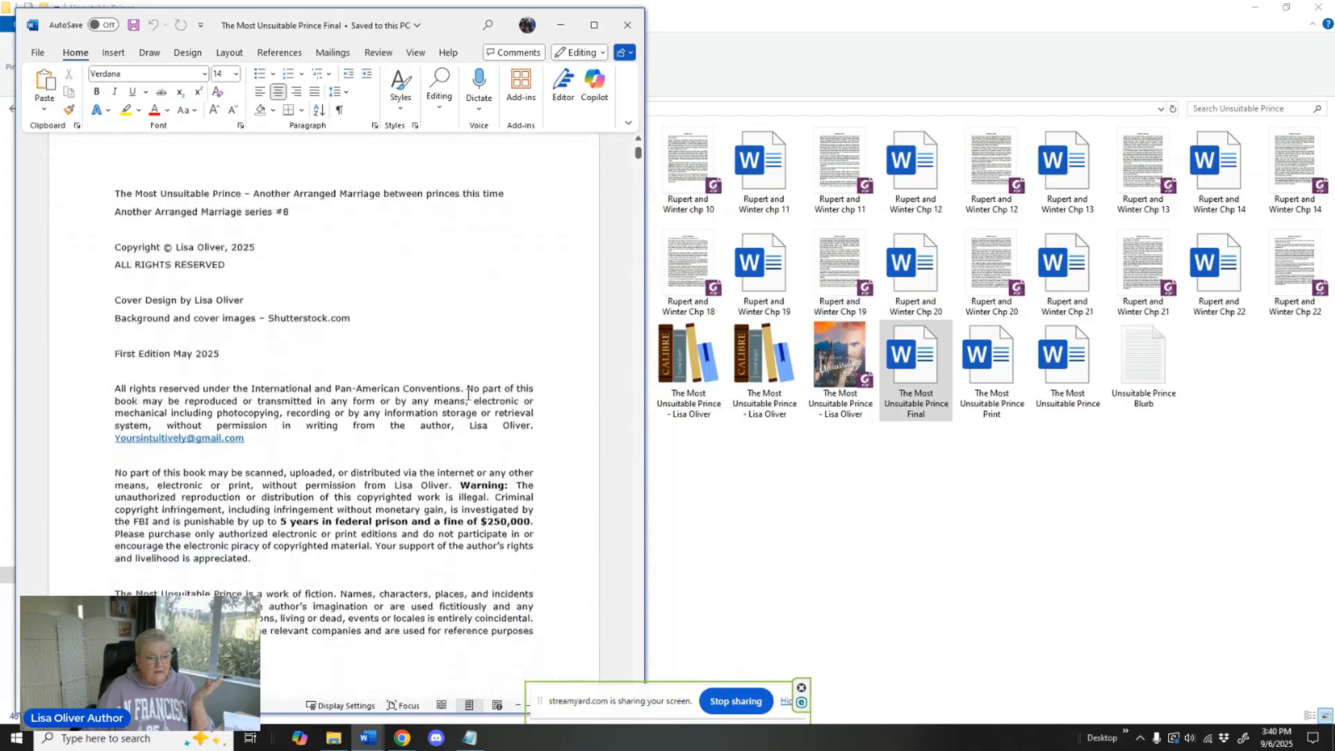
scroll(468, 394, down, 9)
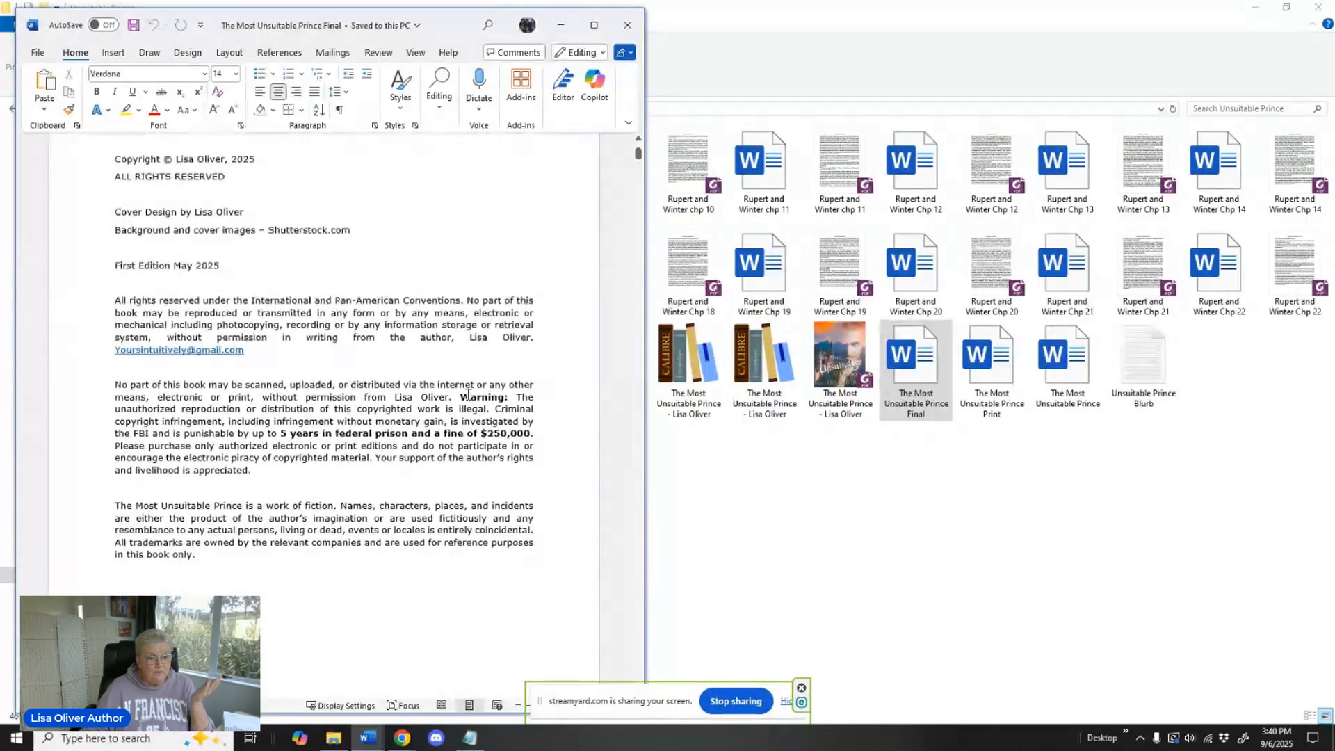
scroll(468, 394, up, 7)
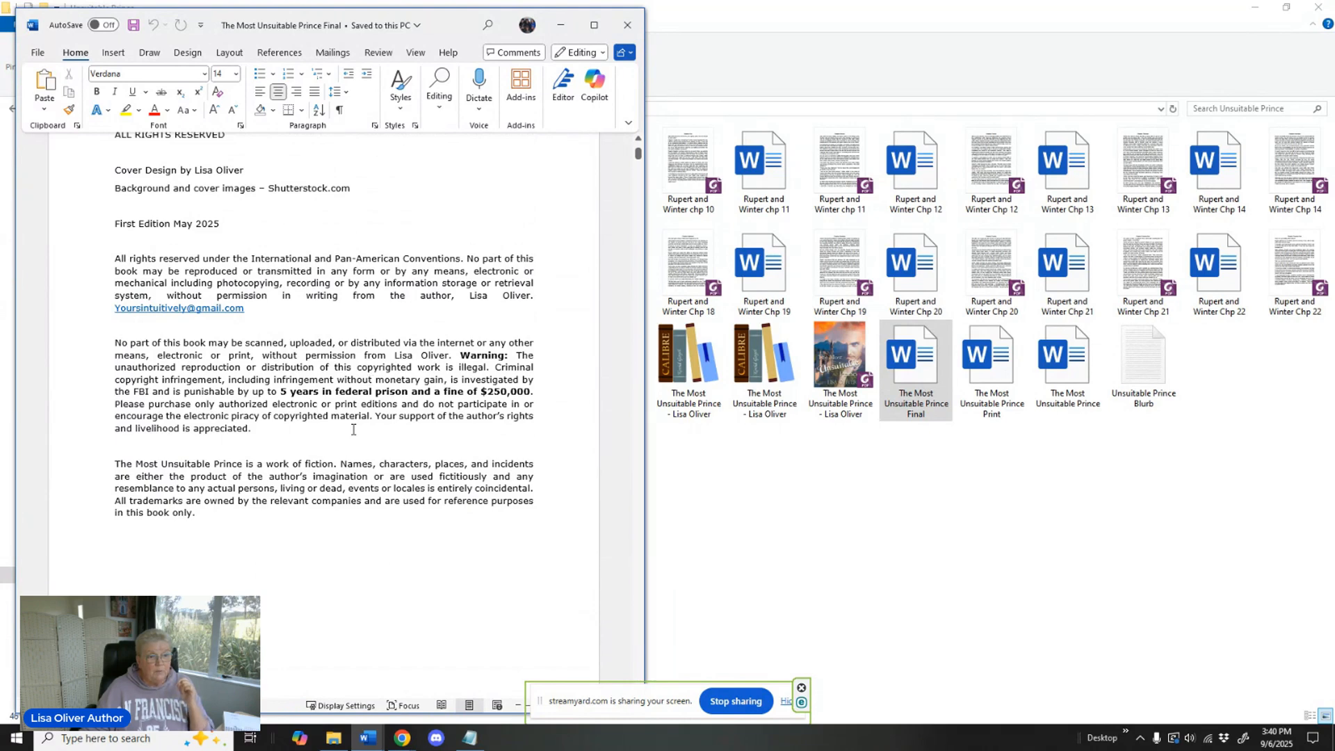
scroll(319, 448, up, 3)
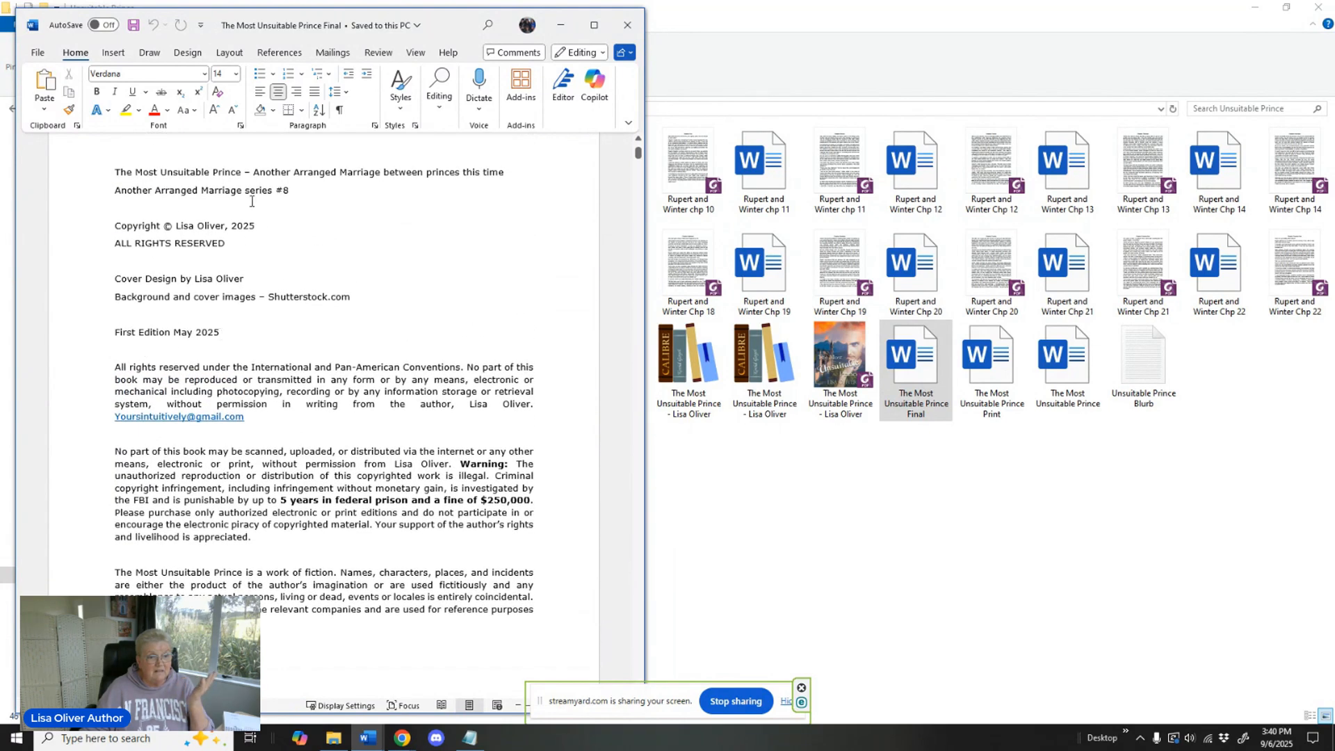
Examine the manuscript's table of contents, dedication and the opening of Chapter One.
scroll(393, 495, down, 8)
scroll(393, 494, down, 10)
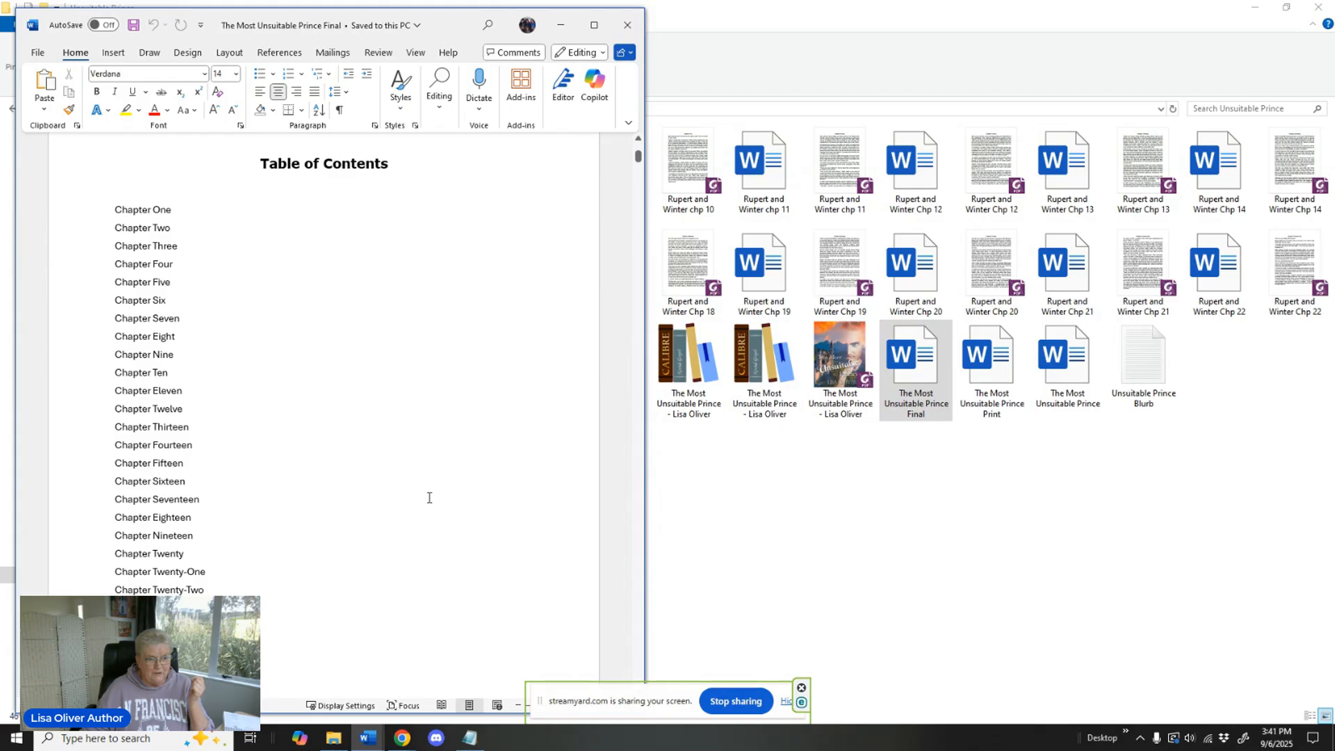
scroll(429, 498, down, 10)
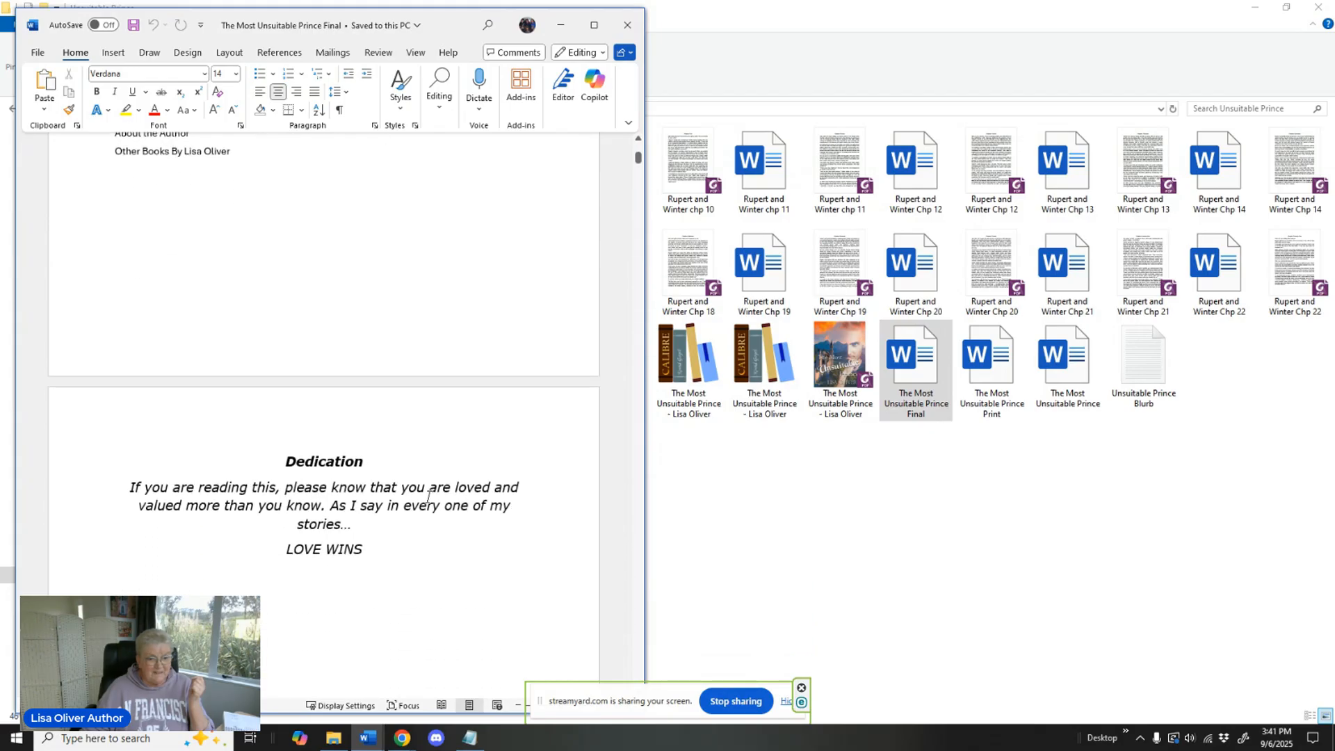
scroll(429, 497, down, 7)
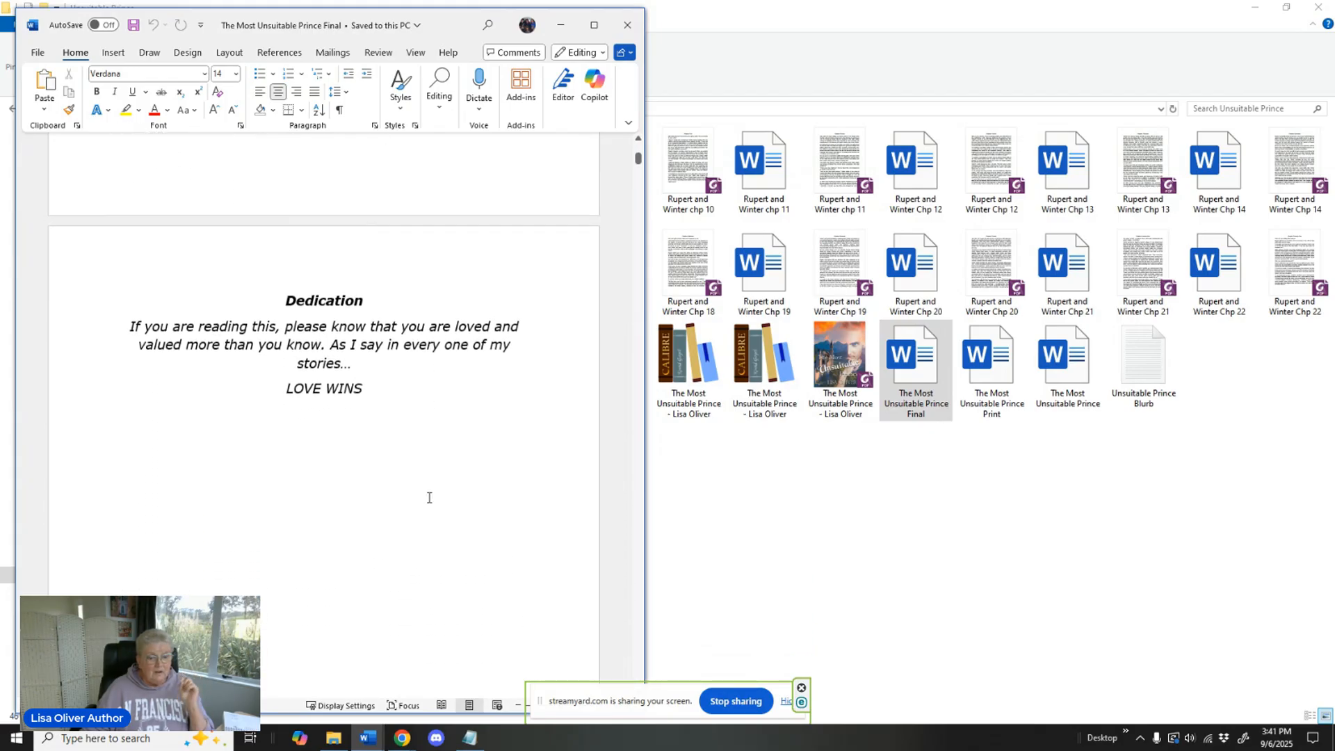
scroll(429, 498, down, 9)
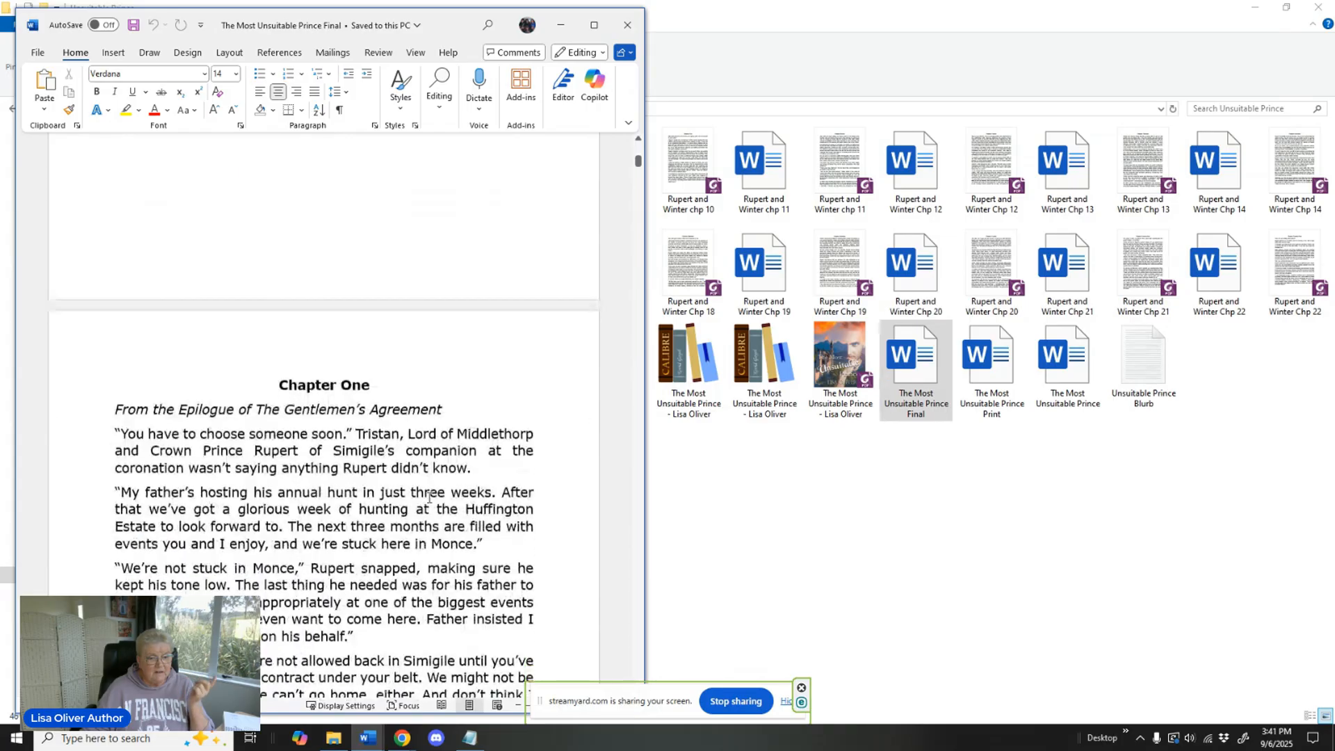
Examine the manuscript's back matter: the list of other books, the About the Author page and the closing note to readers.
drag(636, 169, 440, 377)
scroll(441, 377, up, 15)
scroll(441, 377, up, 15)
scroll(441, 377, up, 20)
scroll(440, 377, up, 20)
scroll(441, 377, up, 20)
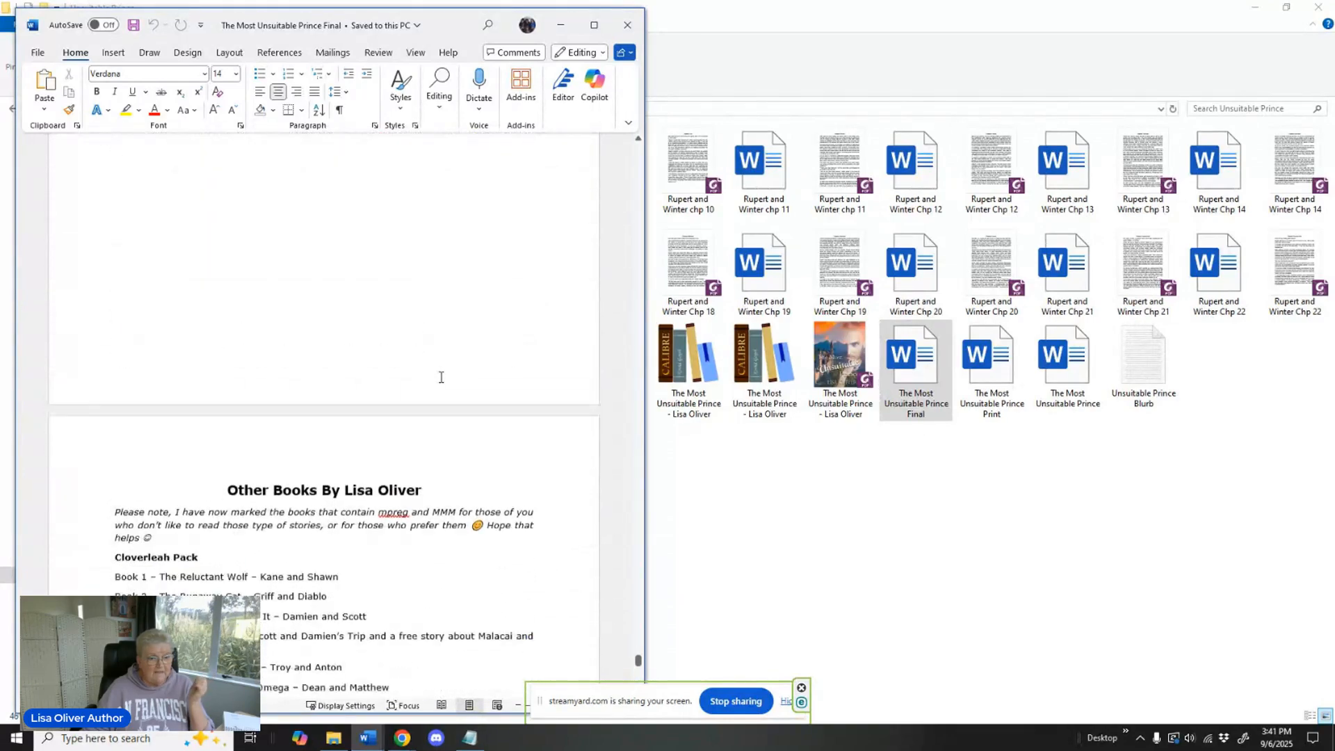
scroll(441, 377, down, 5)
scroll(492, 393, up, 10)
scroll(493, 395, up, 9)
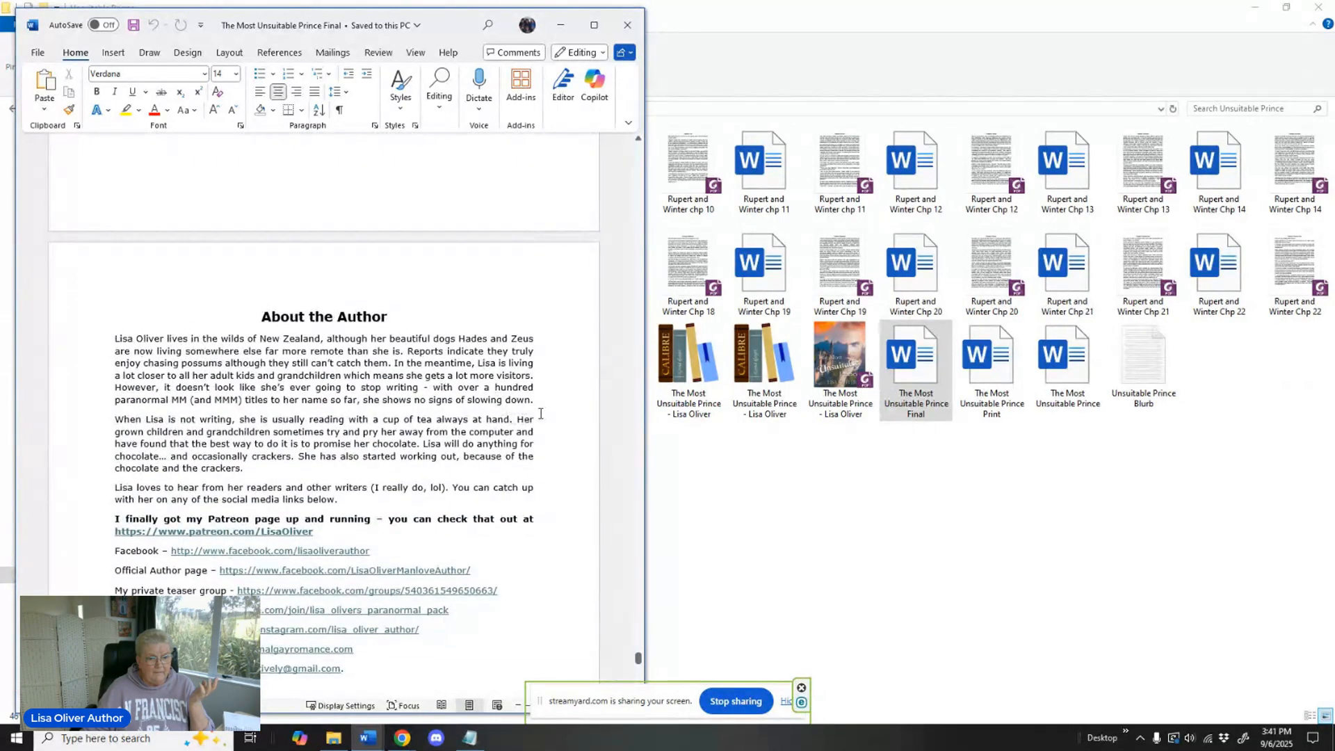
scroll(541, 413, up, 10)
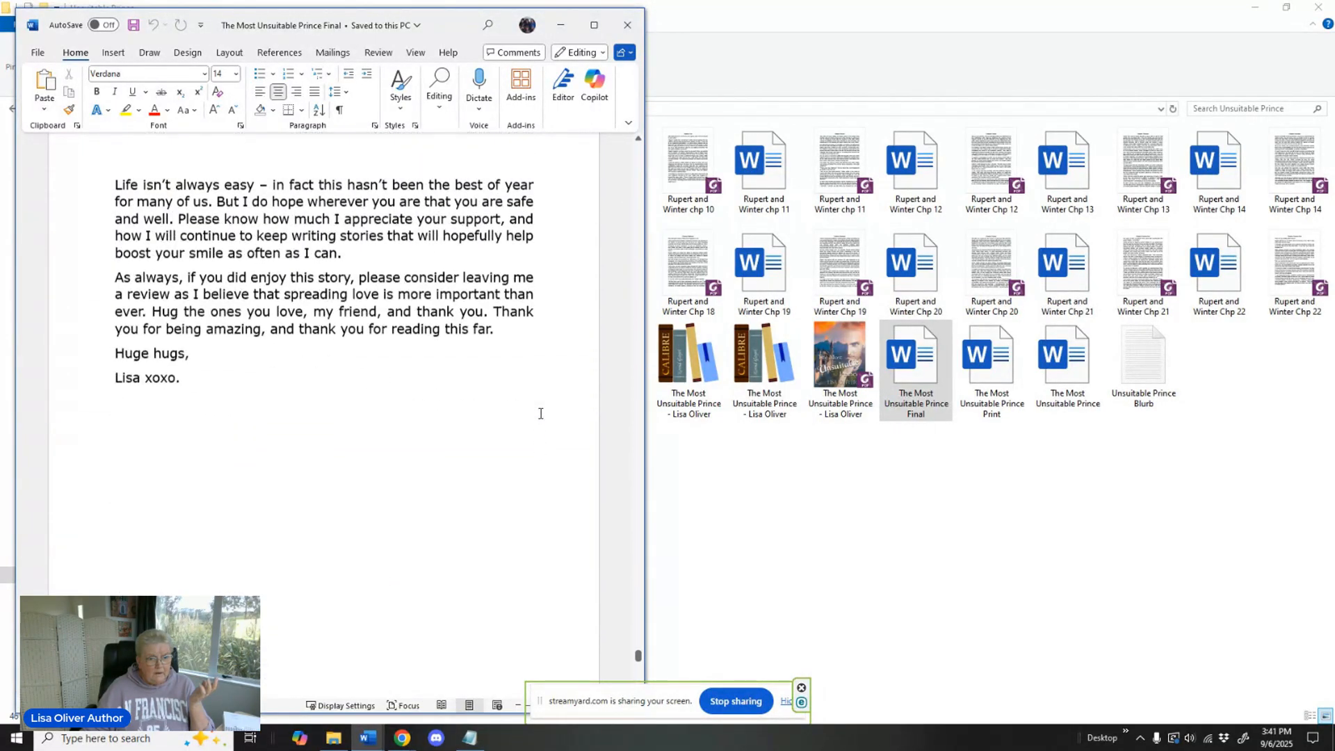
scroll(540, 413, up, 10)
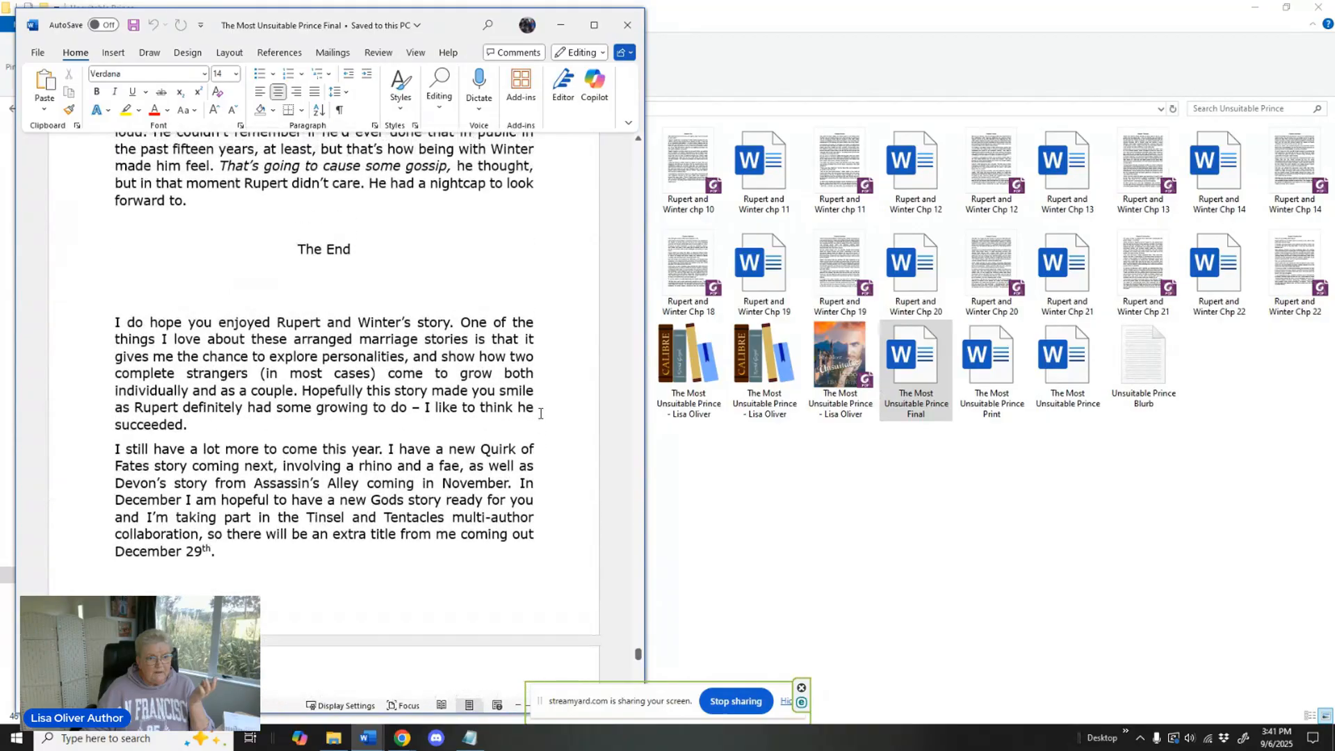
Review the story's ending back to the page where the Epilogue starts, and close the document.
scroll(540, 413, up, 2)
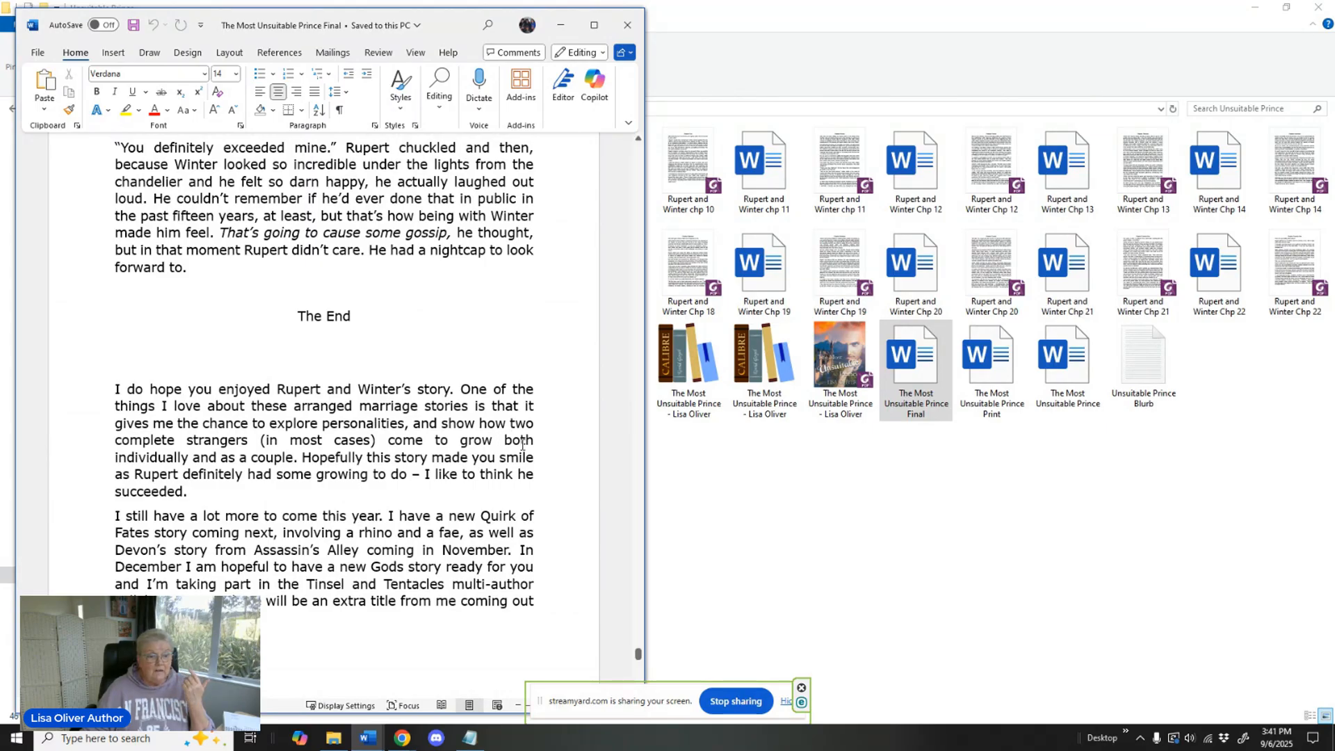
scroll(523, 444, up, 5)
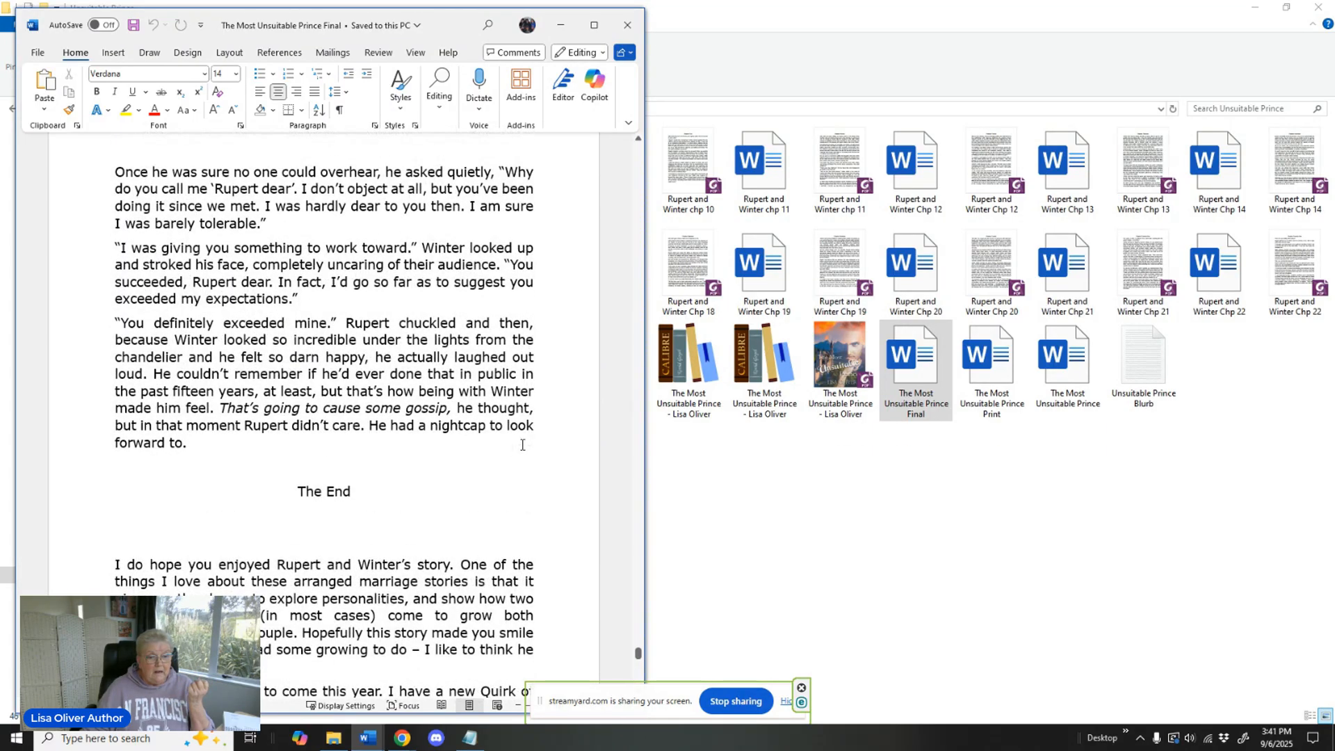
scroll(522, 444, up, 10)
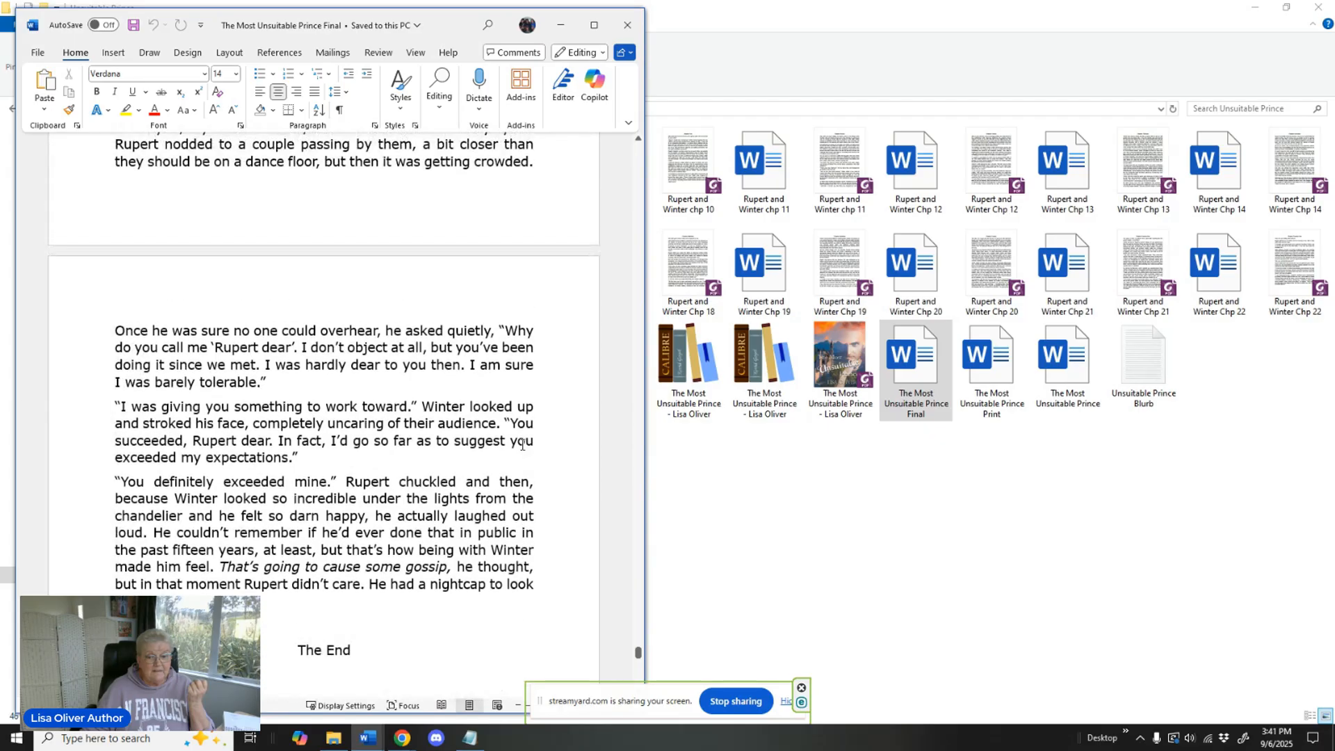
scroll(522, 444, up, 5)
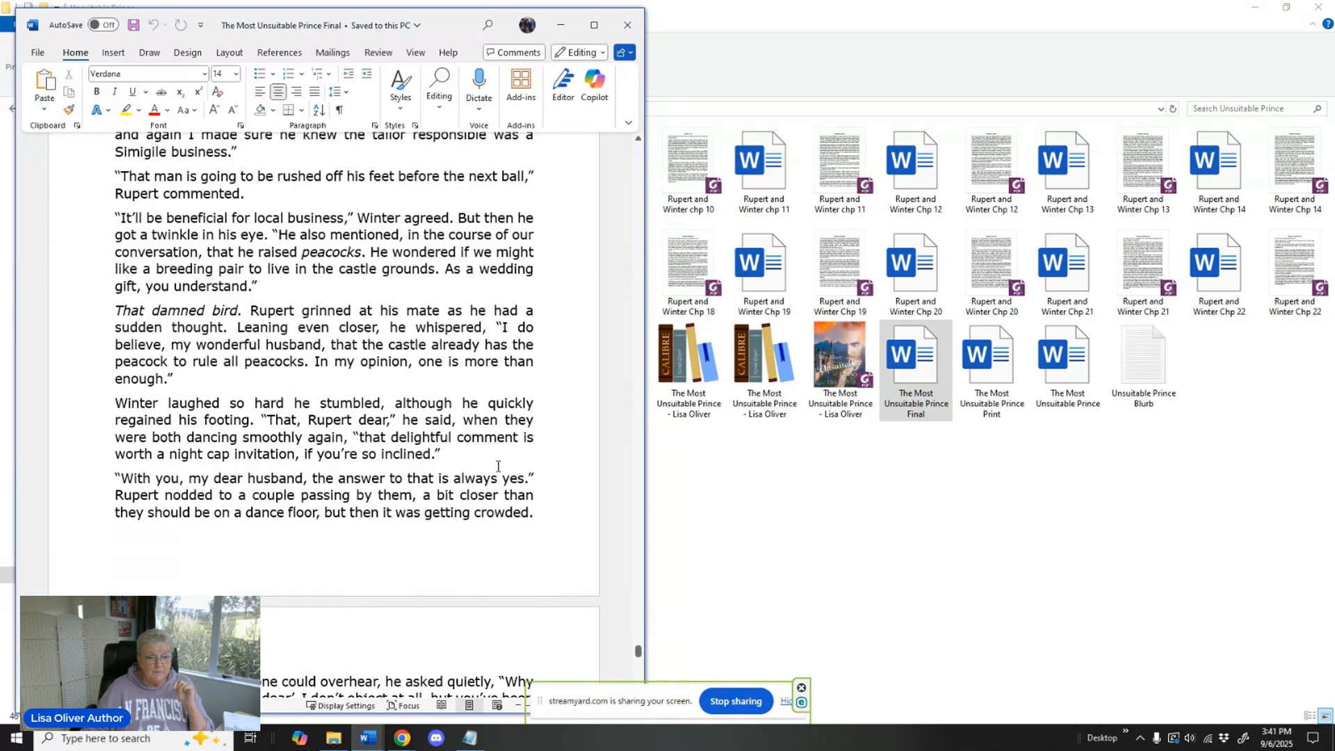
scroll(498, 466, up, 20)
scroll(505, 441, up, 20)
scroll(504, 441, up, 20)
scroll(505, 440, up, 20)
scroll(505, 441, down, 1)
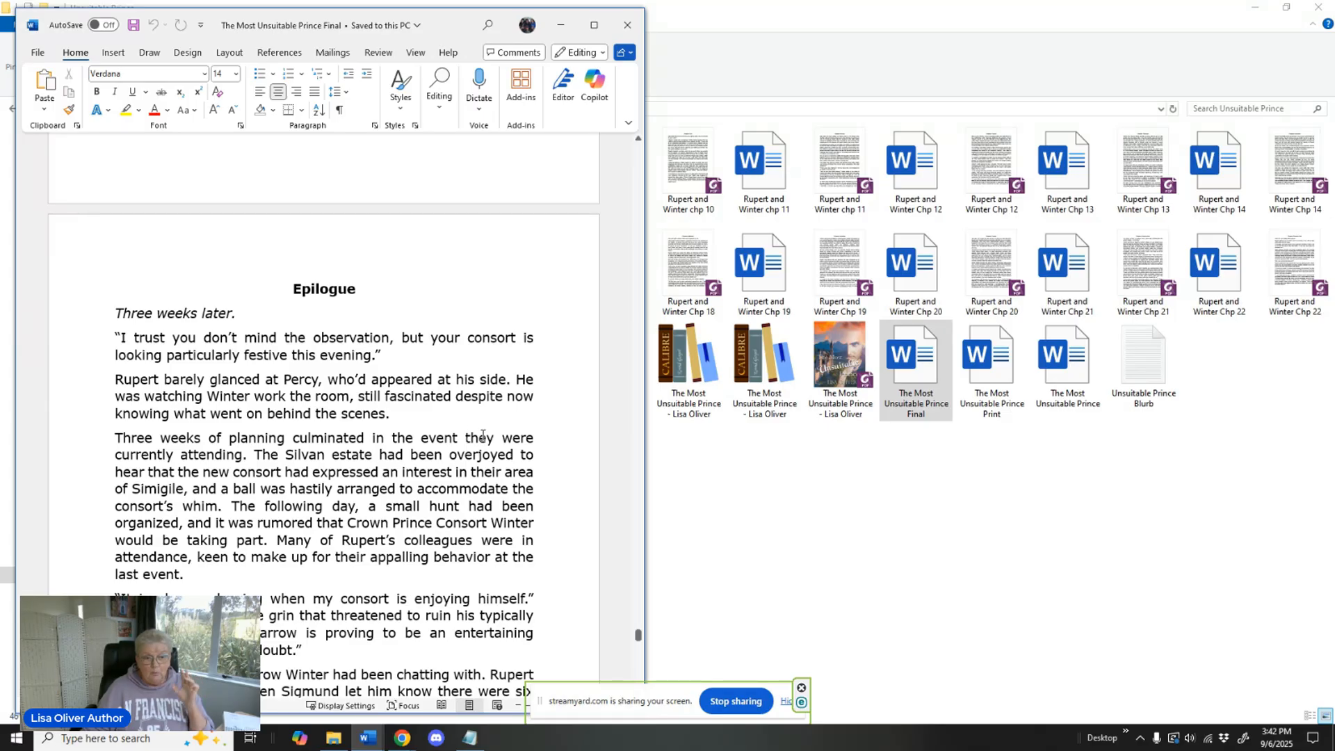
scroll(492, 433, up, 5)
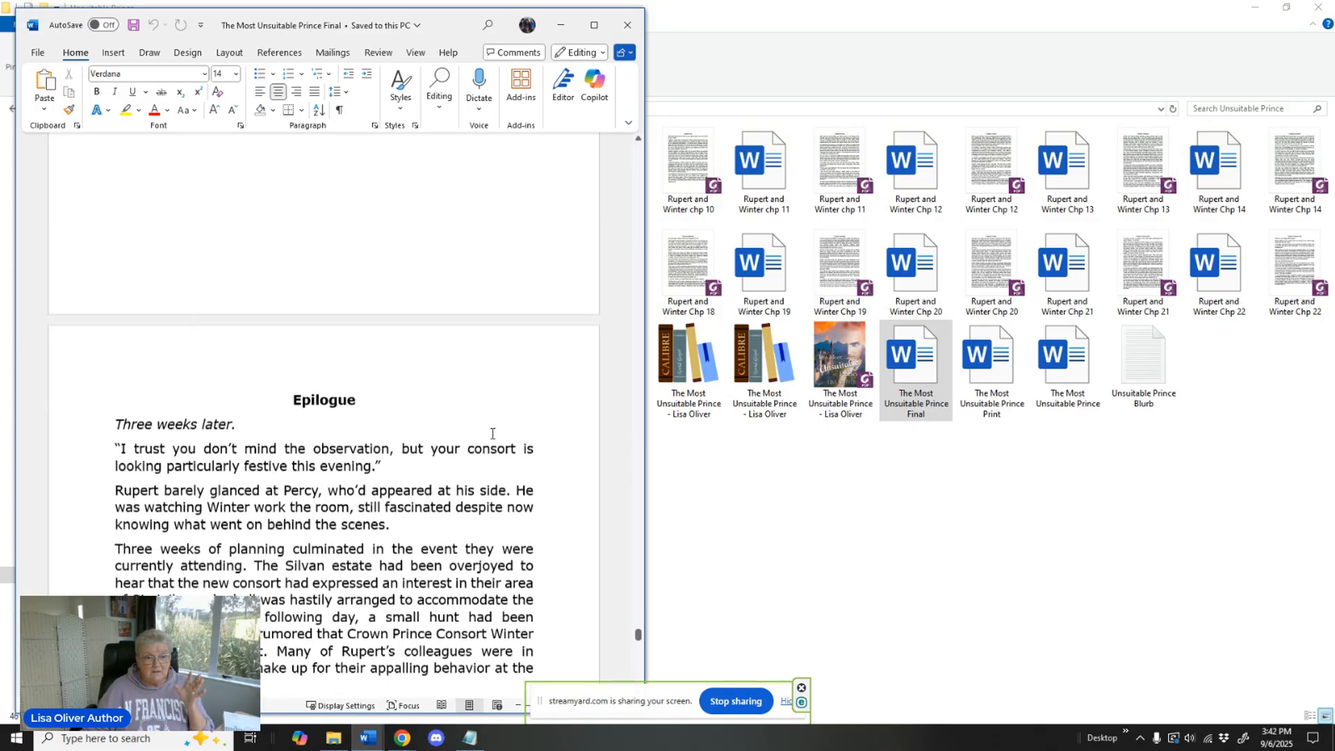
scroll(492, 433, down, 20)
scroll(491, 433, up, 15)
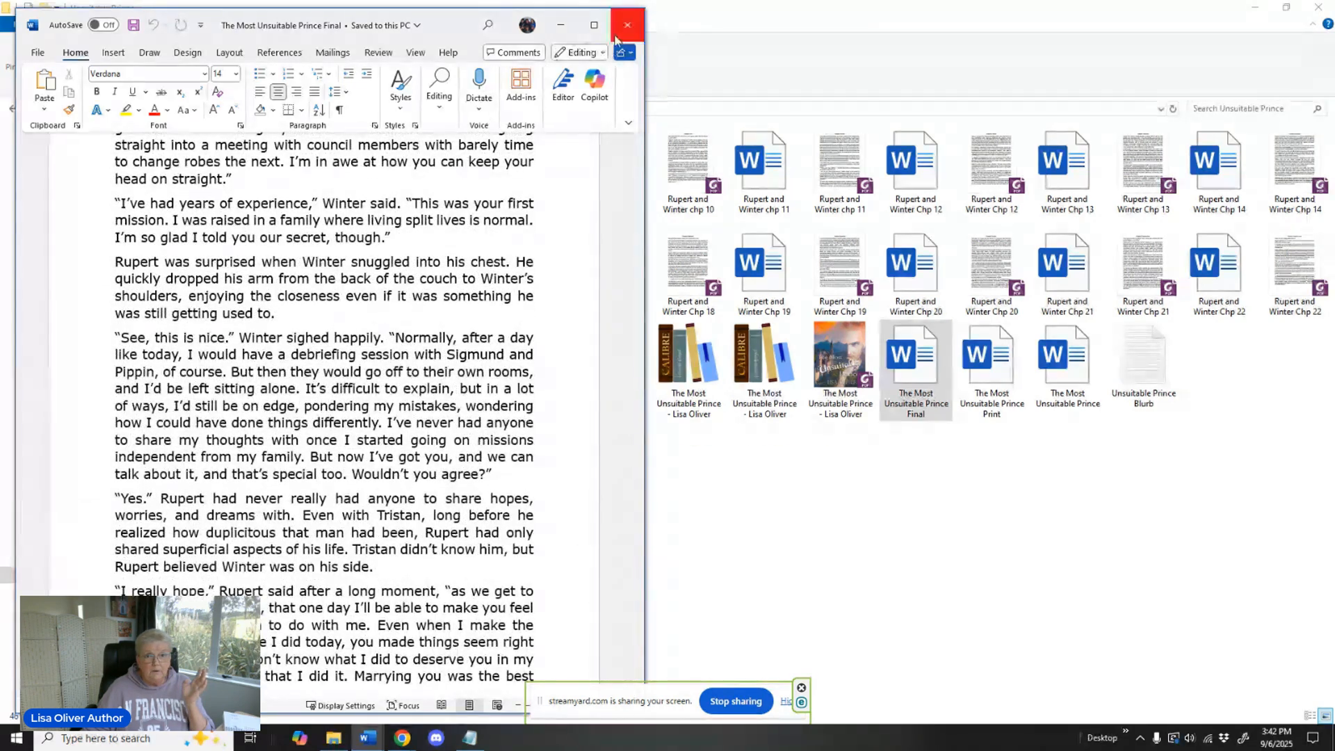
click(624, 28)
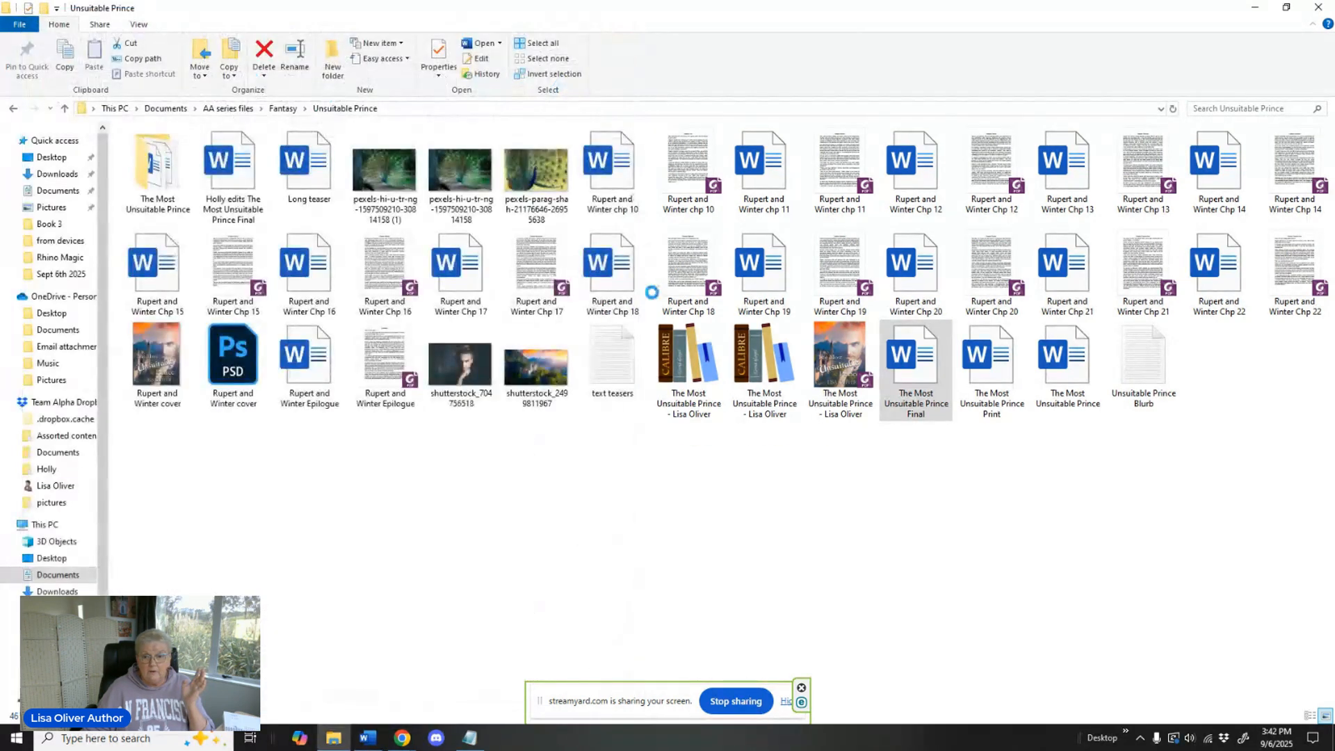
Open the document "The Most Unsuitable Prince Print" and examine its table of contents with page numbers.
click(989, 380)
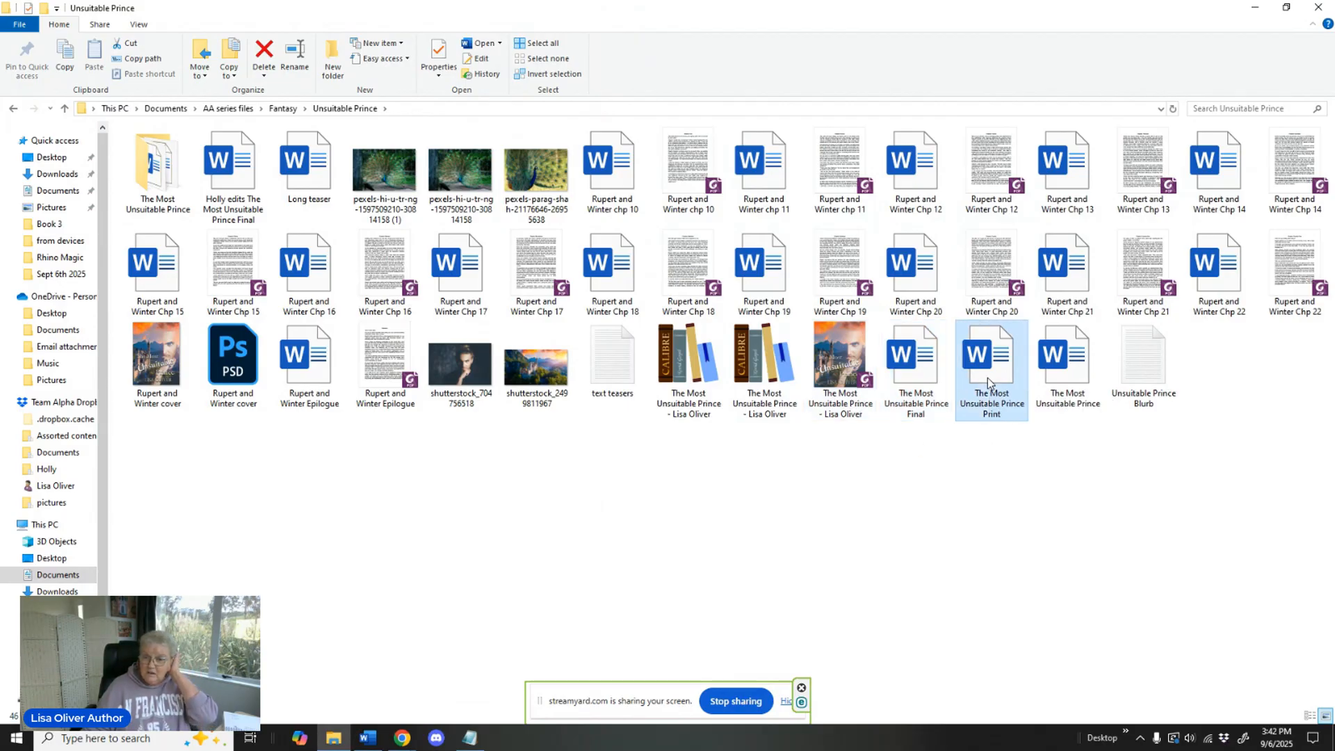
right_click(988, 378)
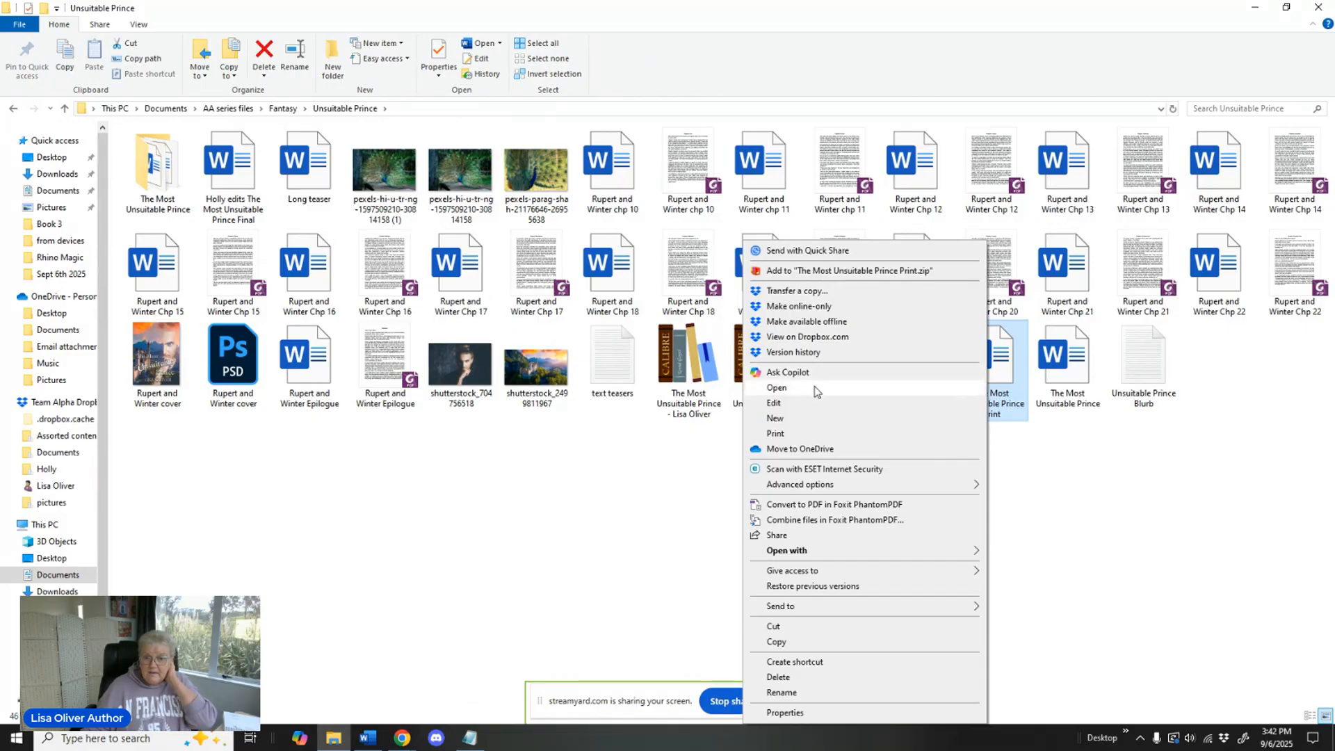
click(777, 387)
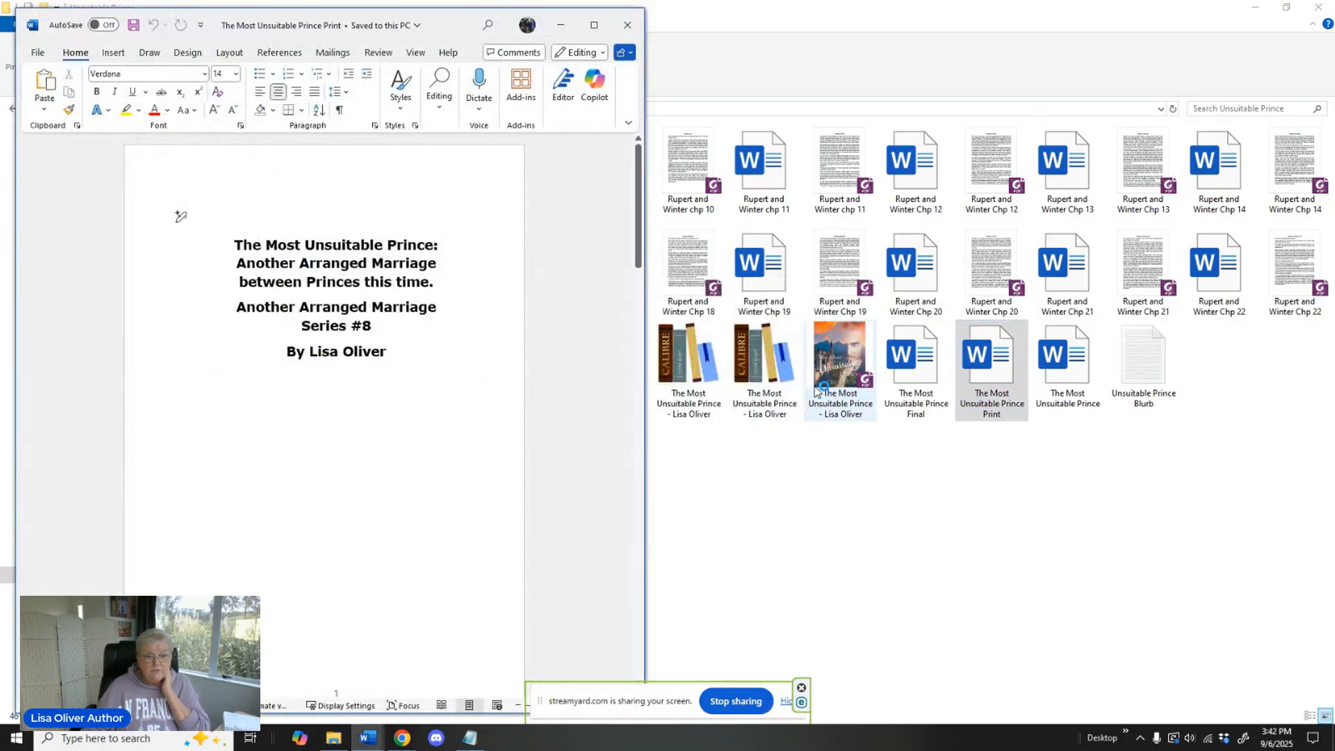
scroll(512, 366, down, 6)
scroll(511, 367, down, 10)
scroll(511, 364, down, 7)
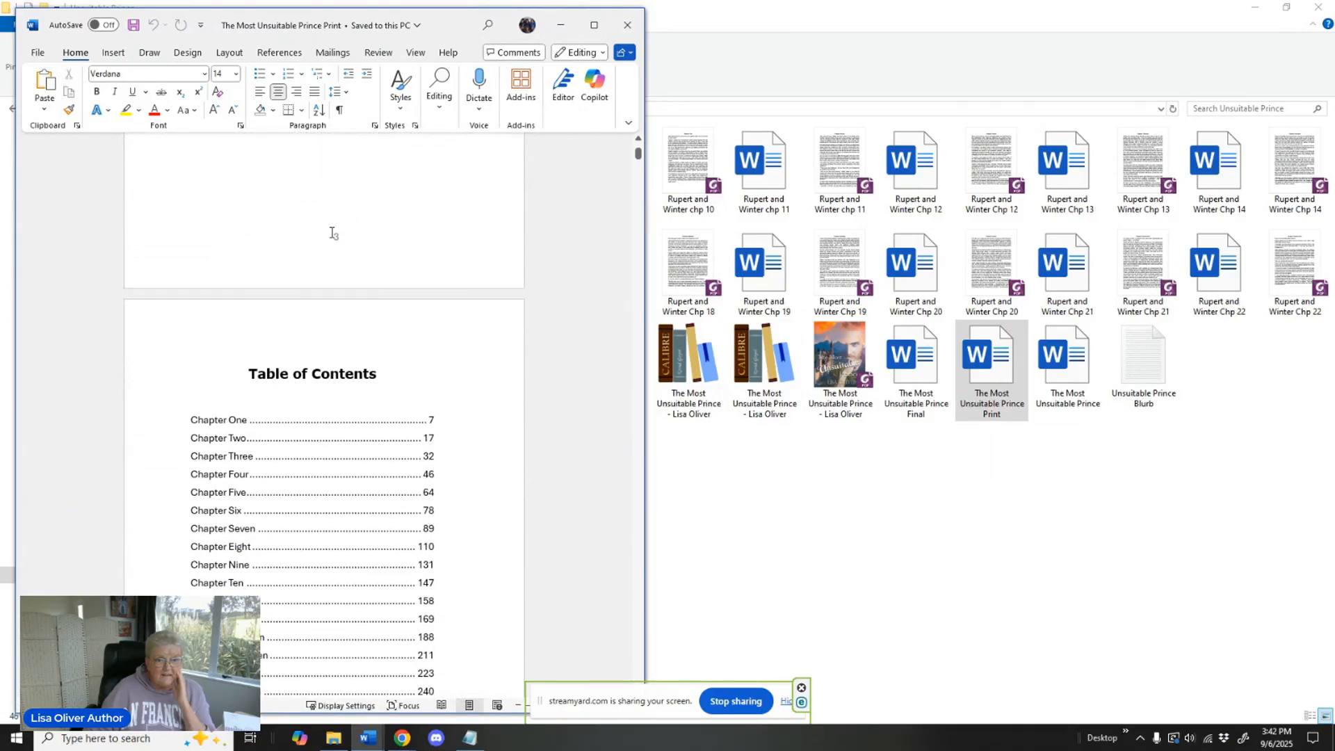
scroll(487, 316, down, 7)
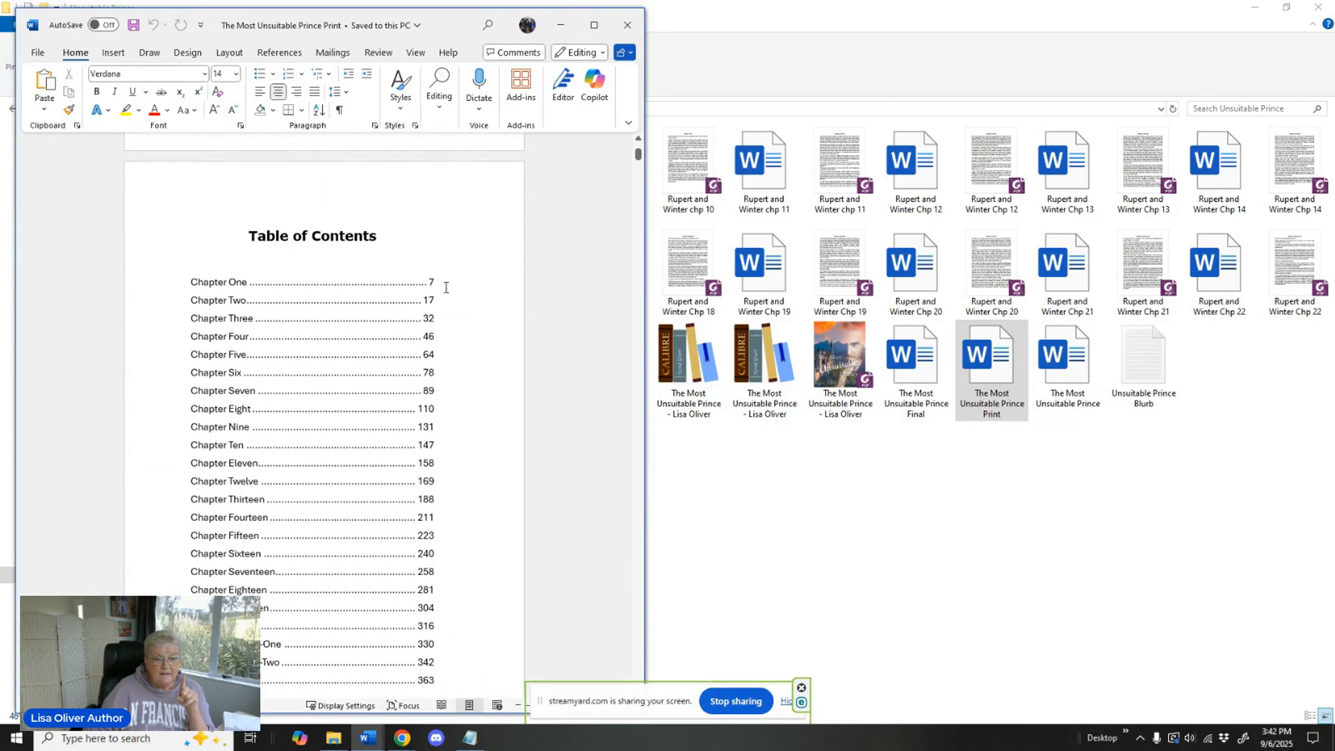
scroll(446, 296, down, 10)
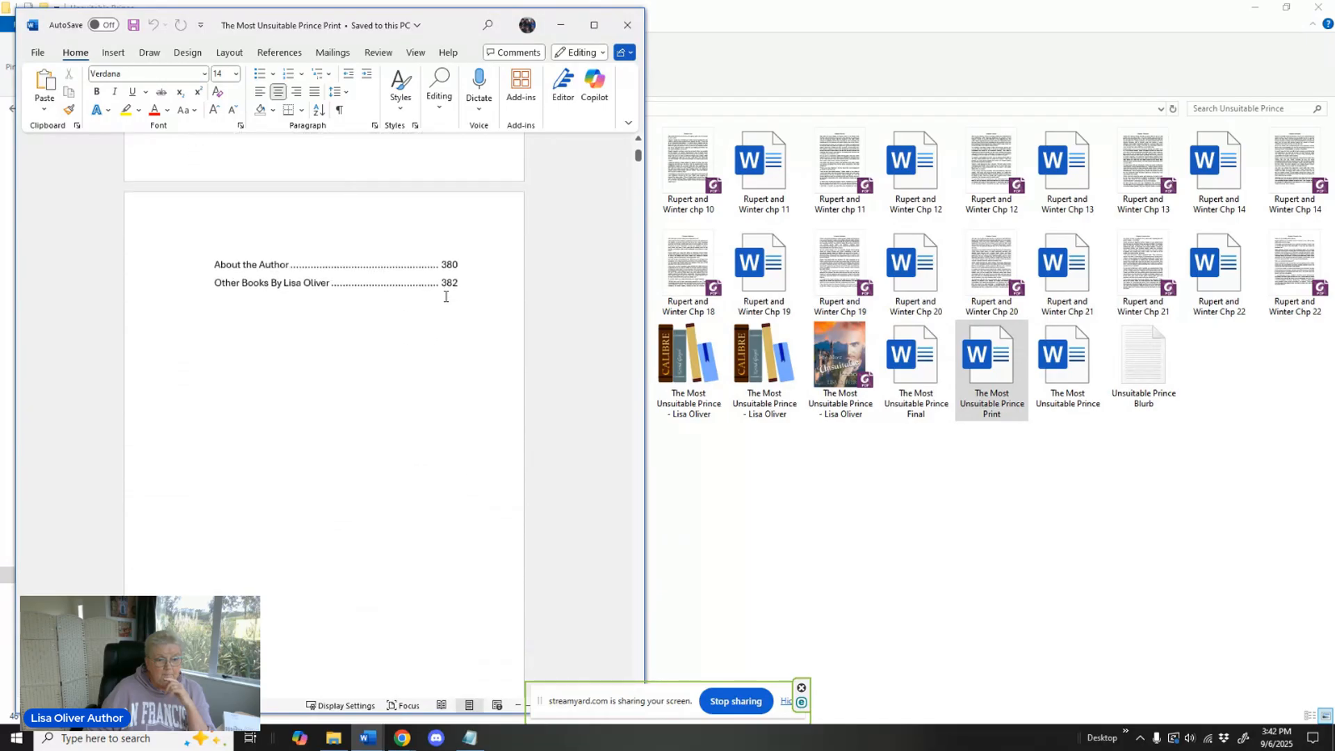
Check the print version's dedication and first Chapter One page, and close the document.
scroll(446, 296, down, 8)
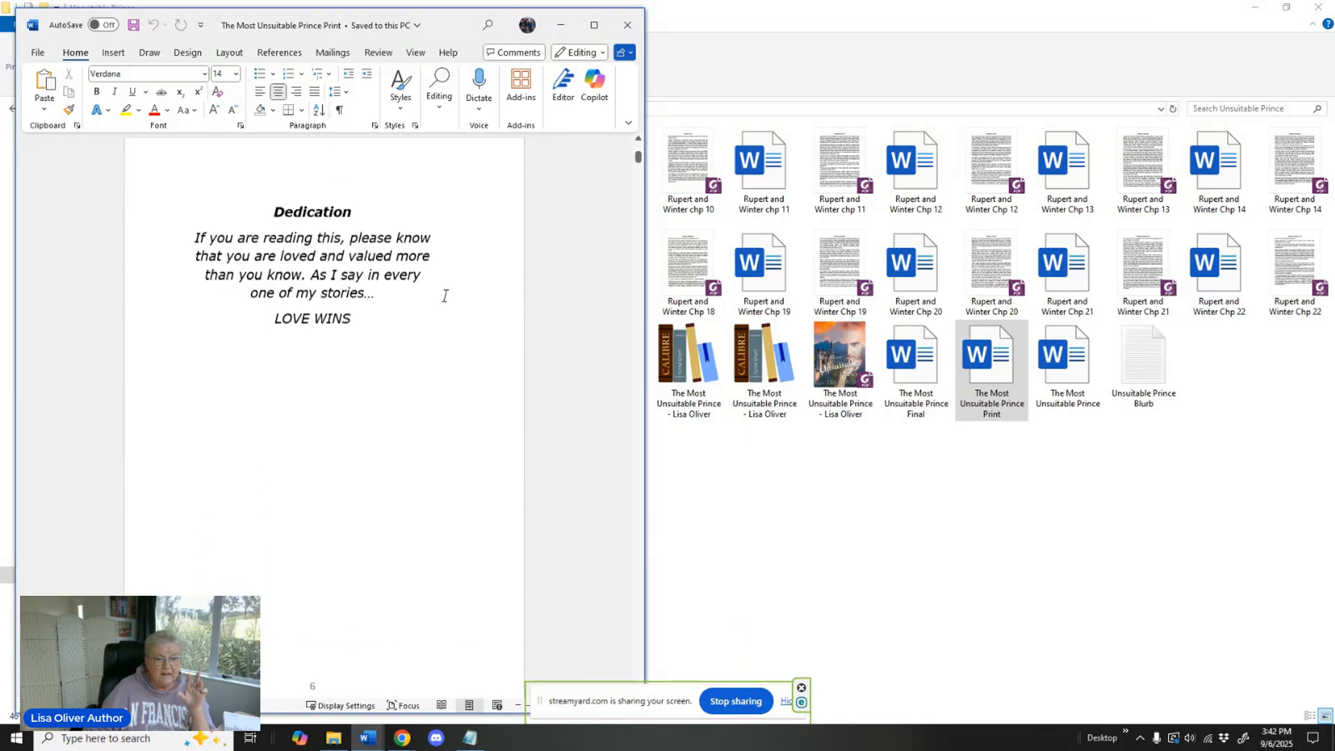
scroll(445, 296, down, 10)
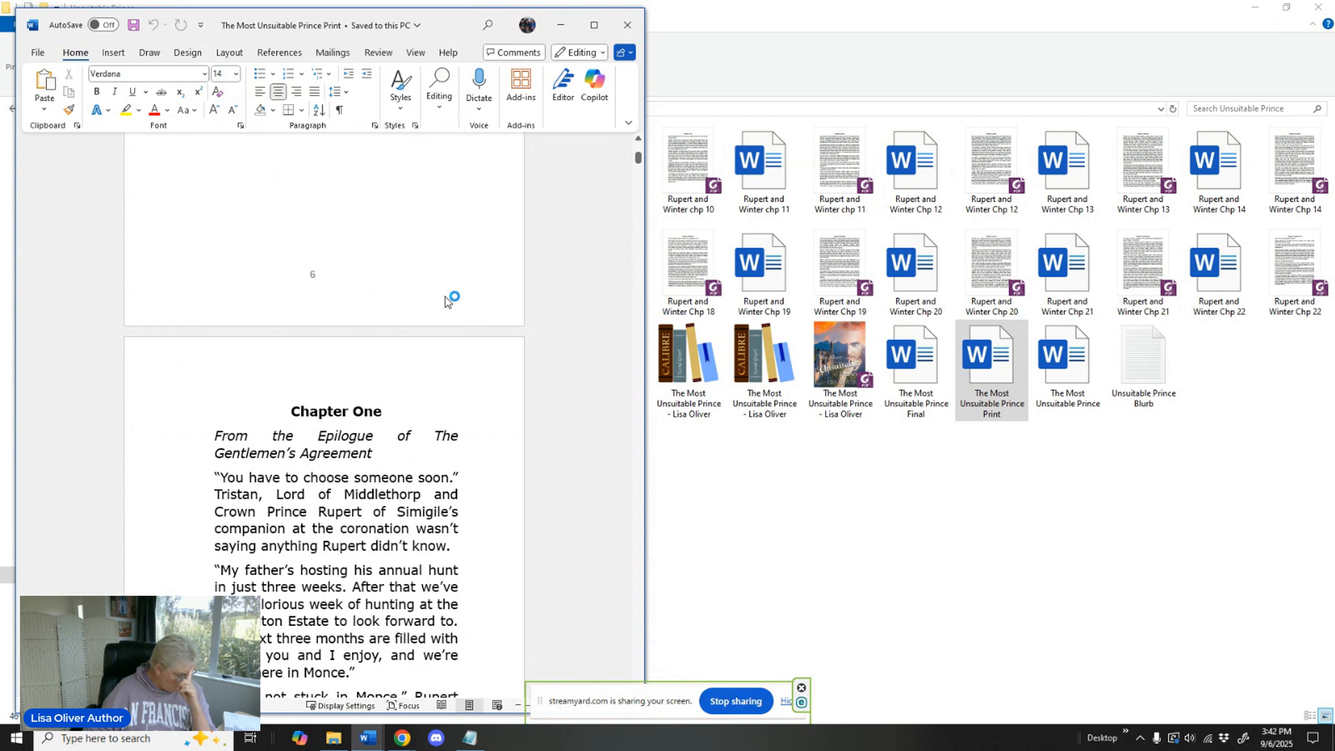
click(628, 27)
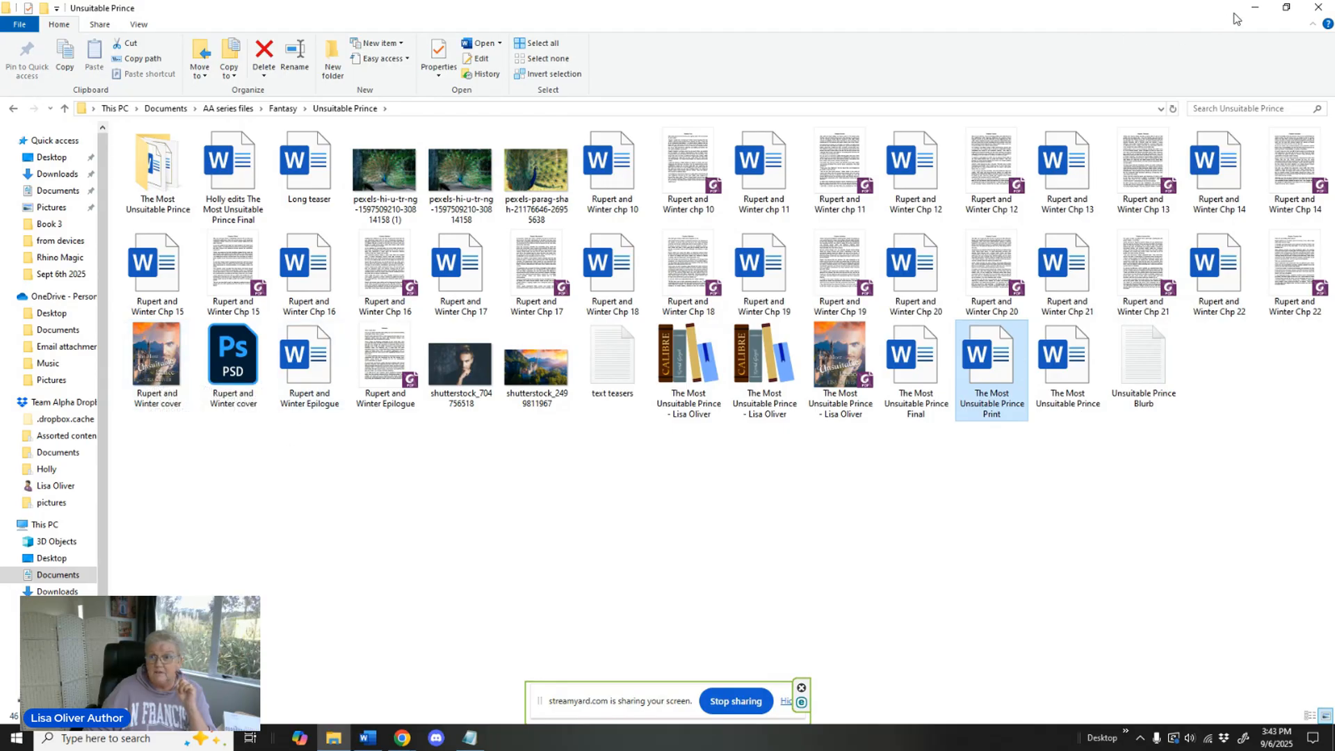
Switch to the browser window showing the Kindle Direct Publishing bookshelf.
click(1255, 9)
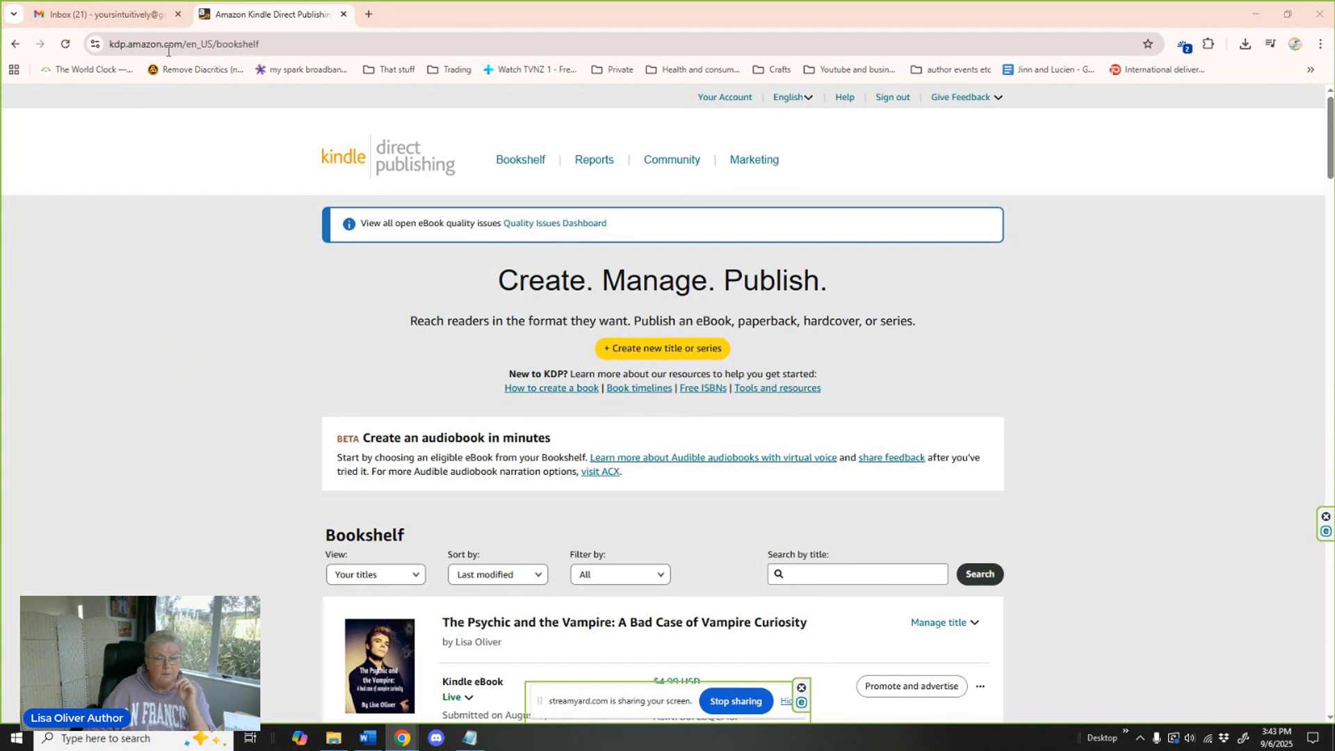
scroll(202, 200, down, 5)
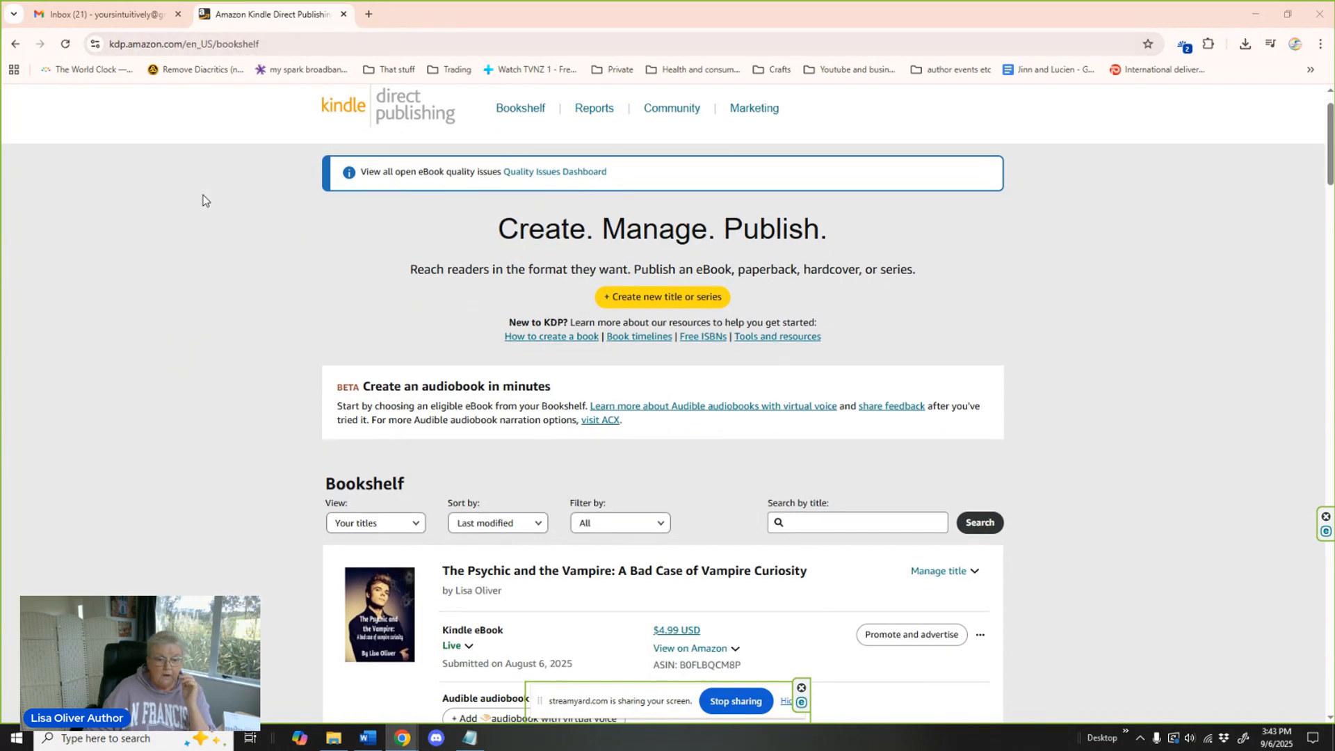
Start a new Kindle eBook title from the bookshelf.
scroll(202, 200, down, 4)
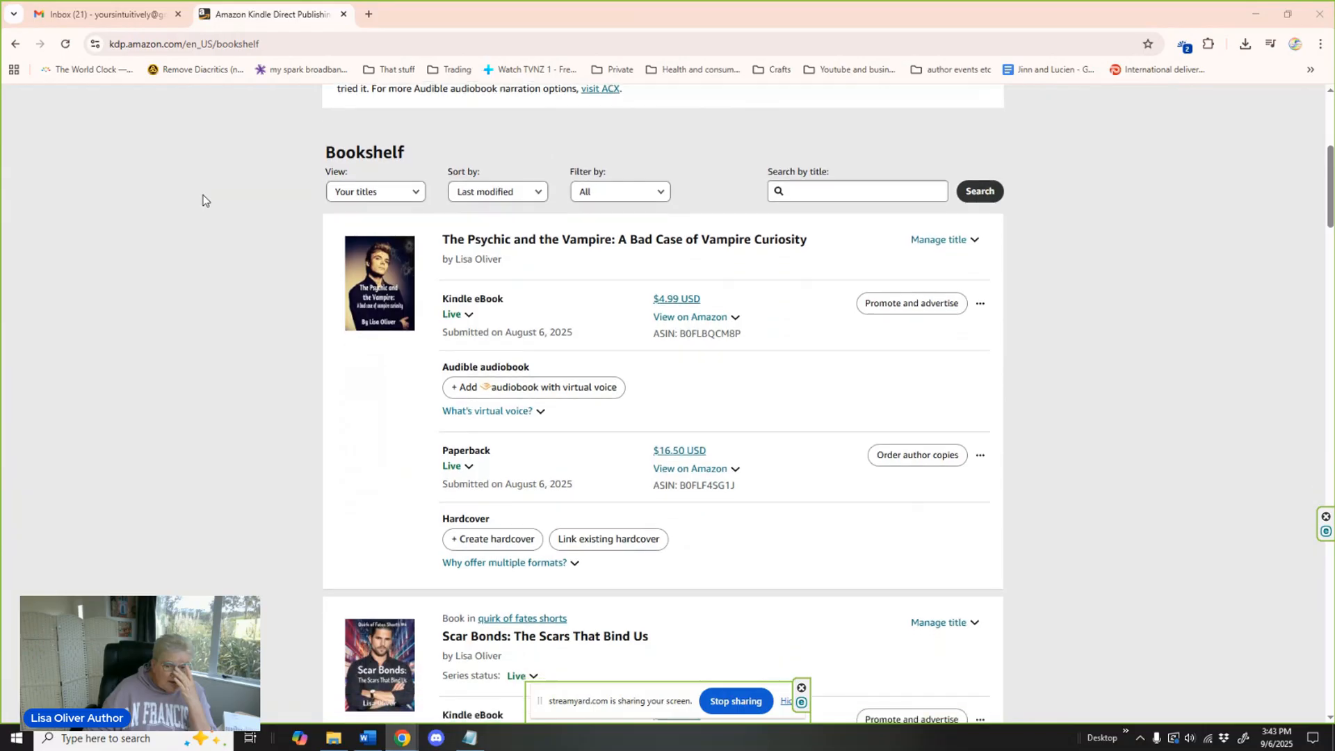
scroll(224, 222, up, 4)
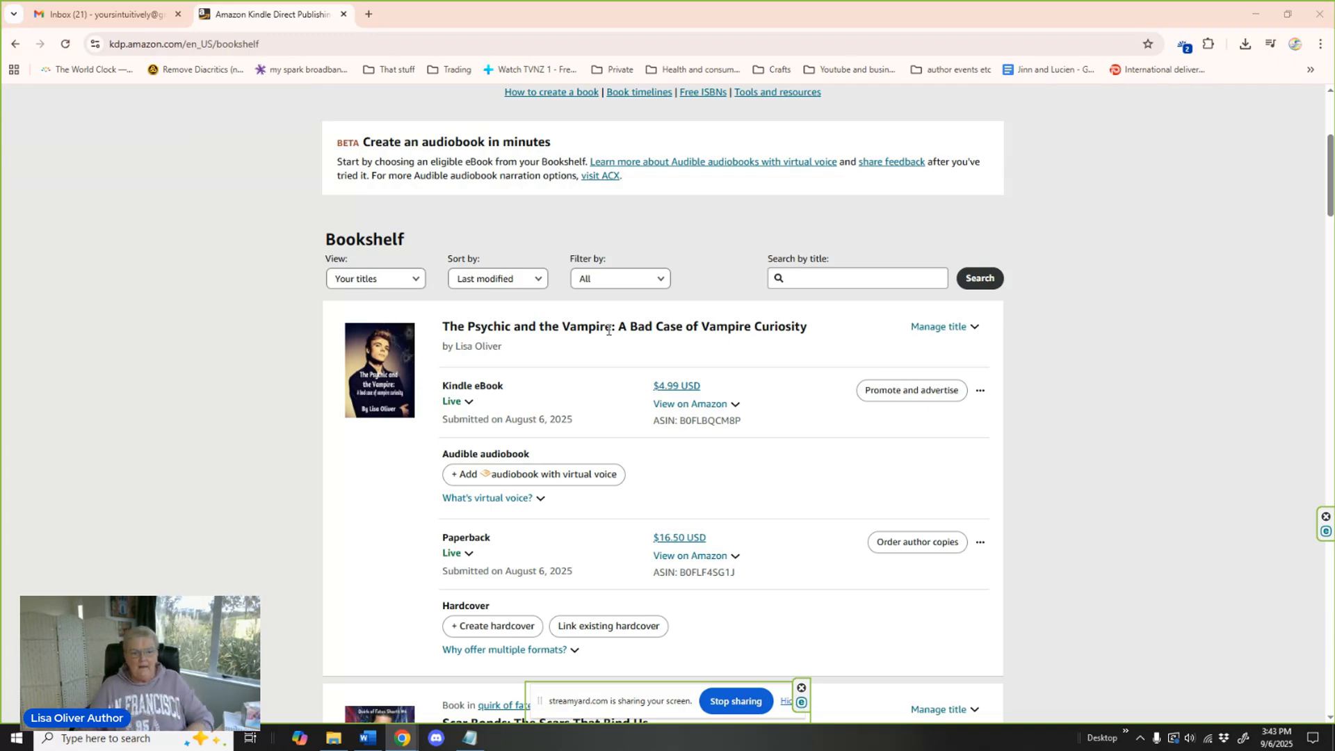
scroll(701, 281, up, 5)
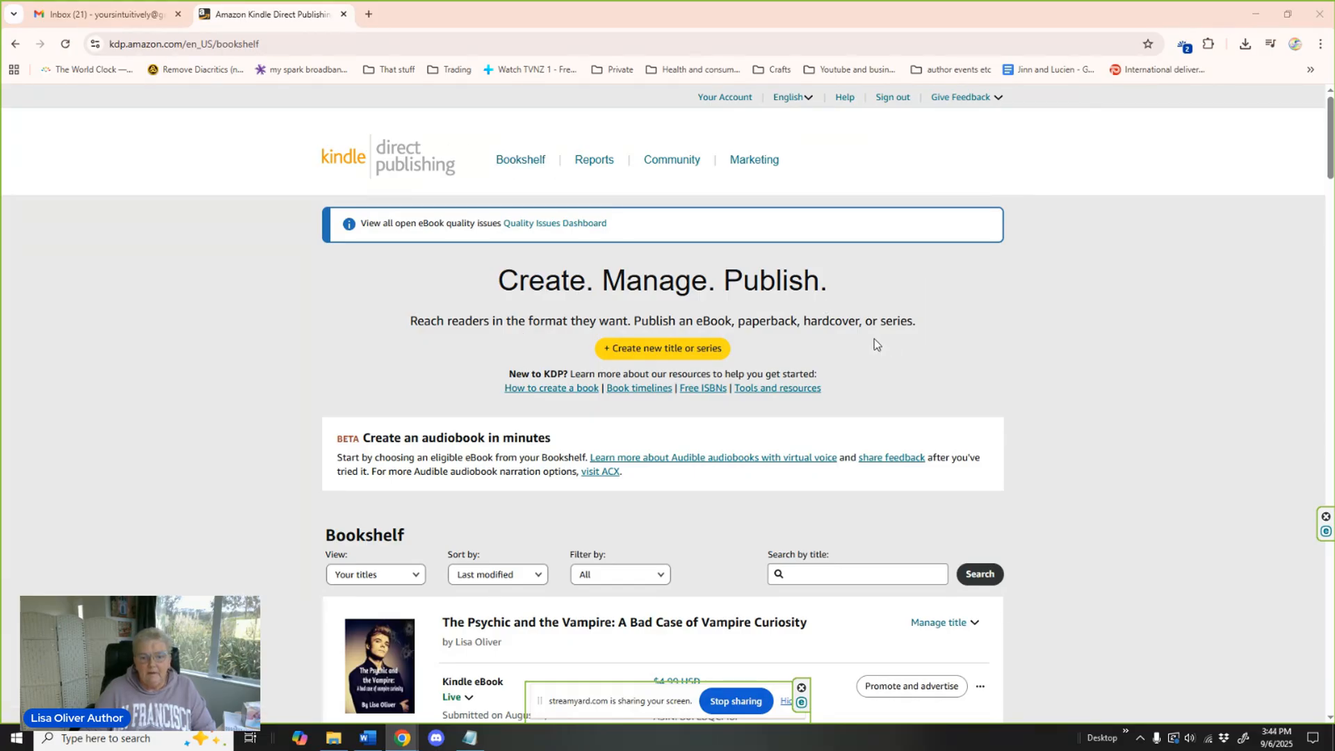
click(678, 354)
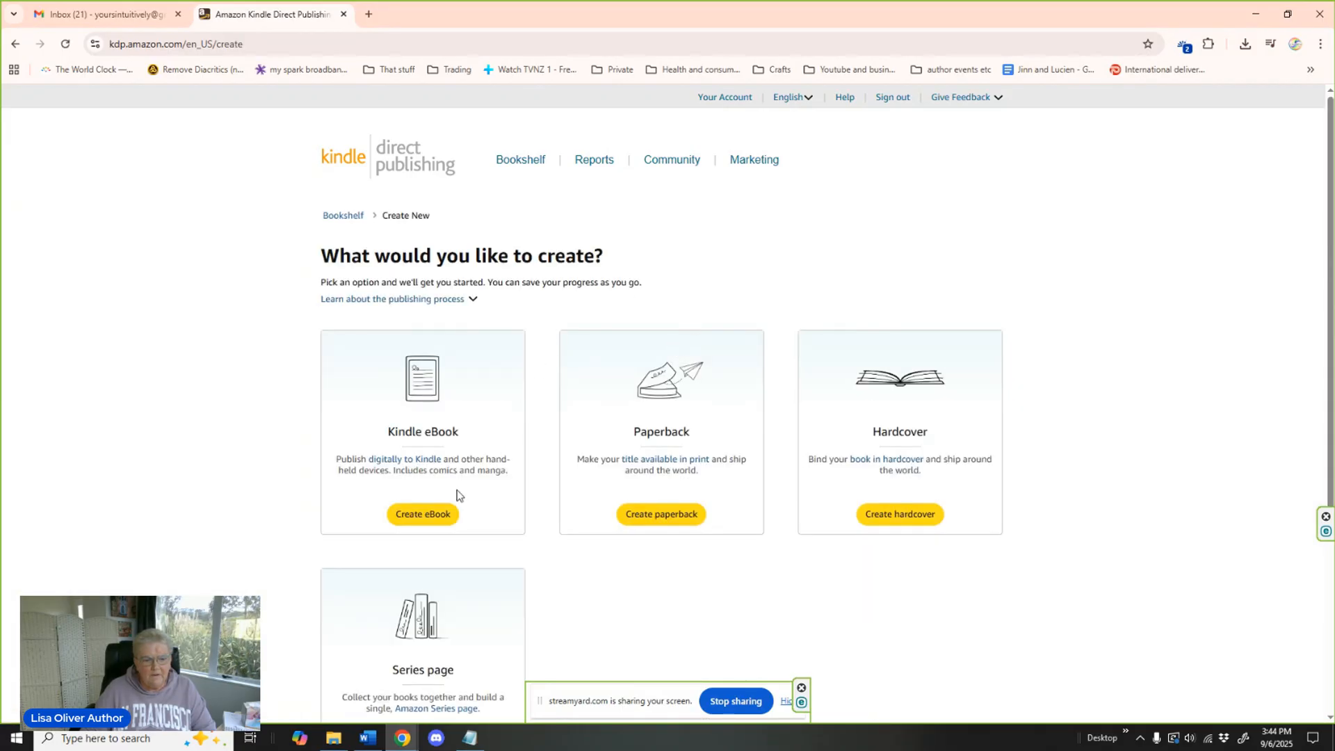
click(426, 515)
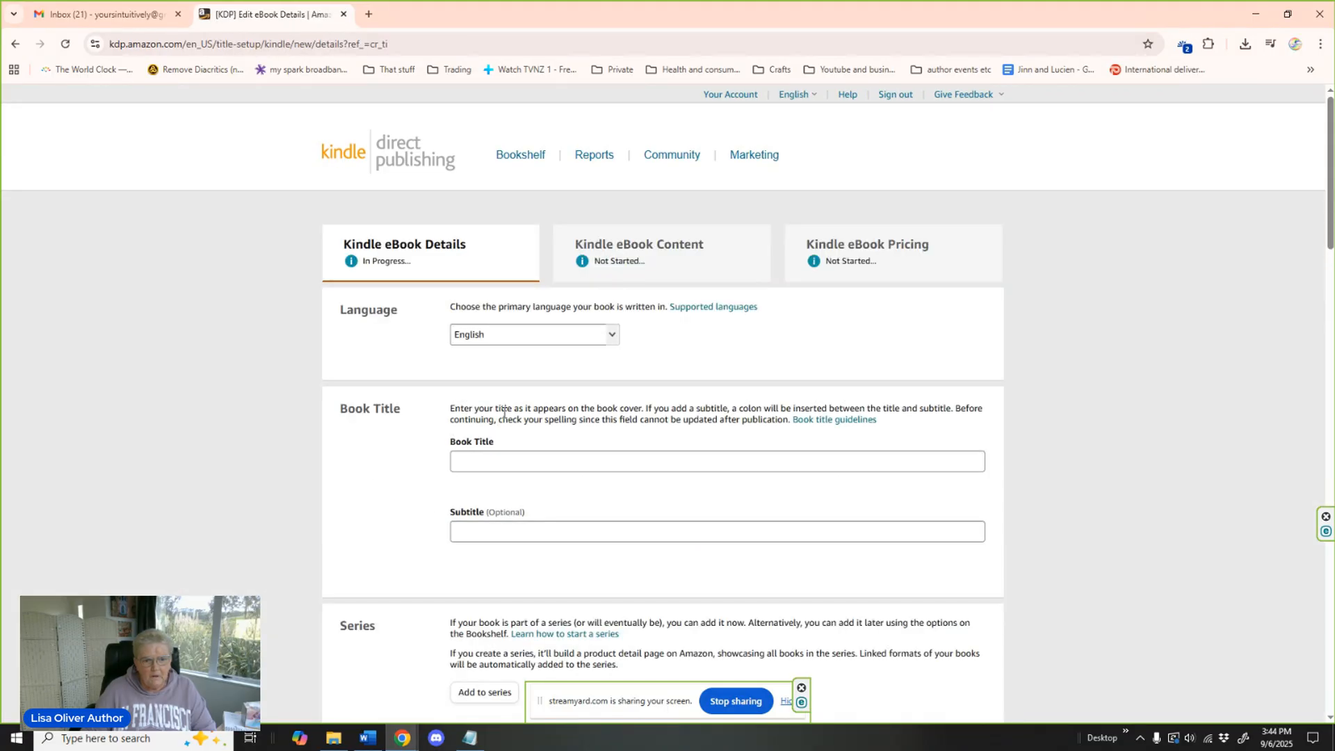
Enter "The Most Unsuitable Prince" as the book title.
scroll(724, 334, down, 2)
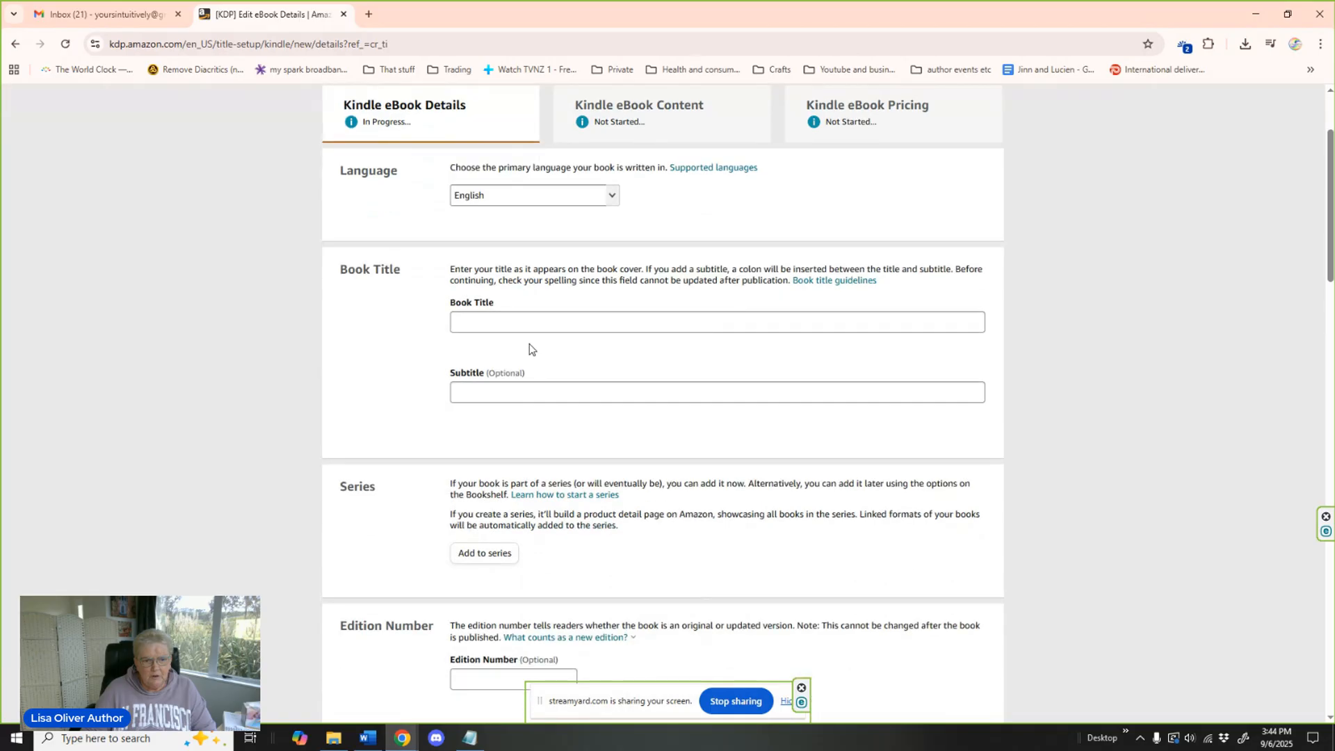
click(522, 320)
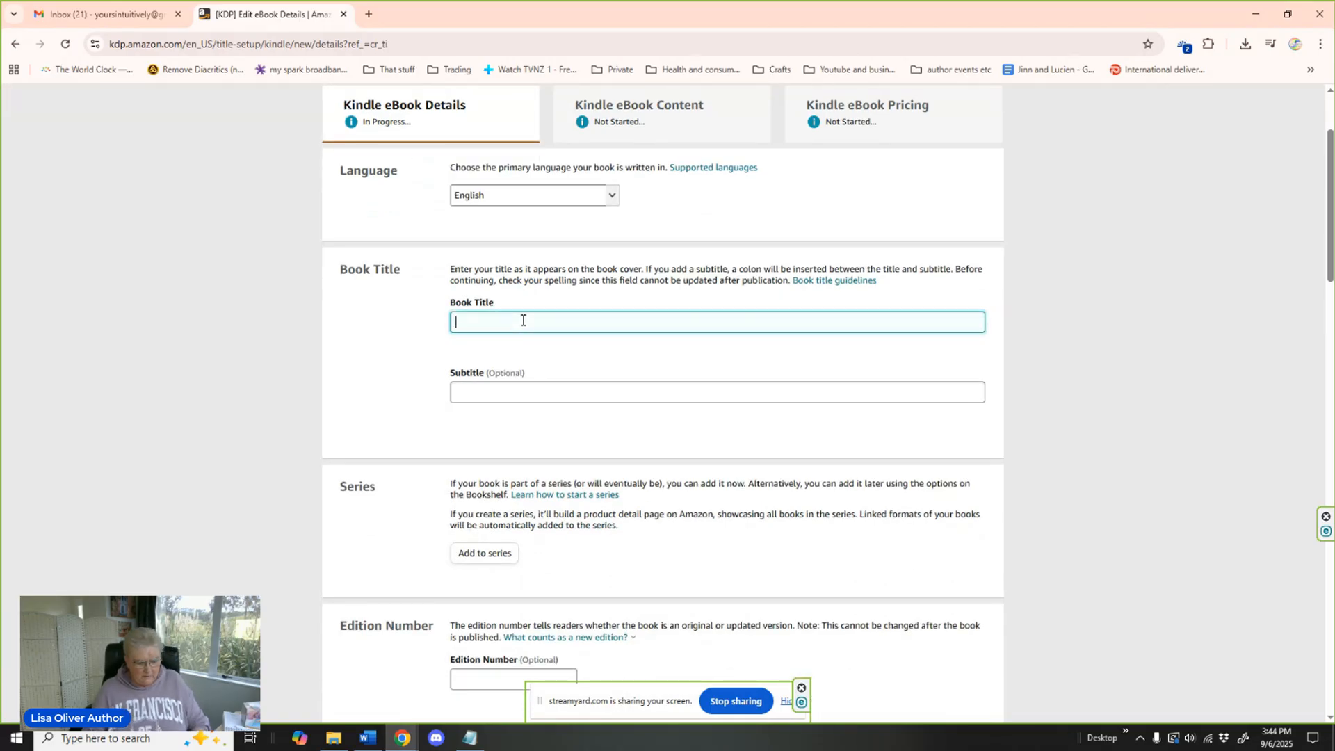
text(The Mos)
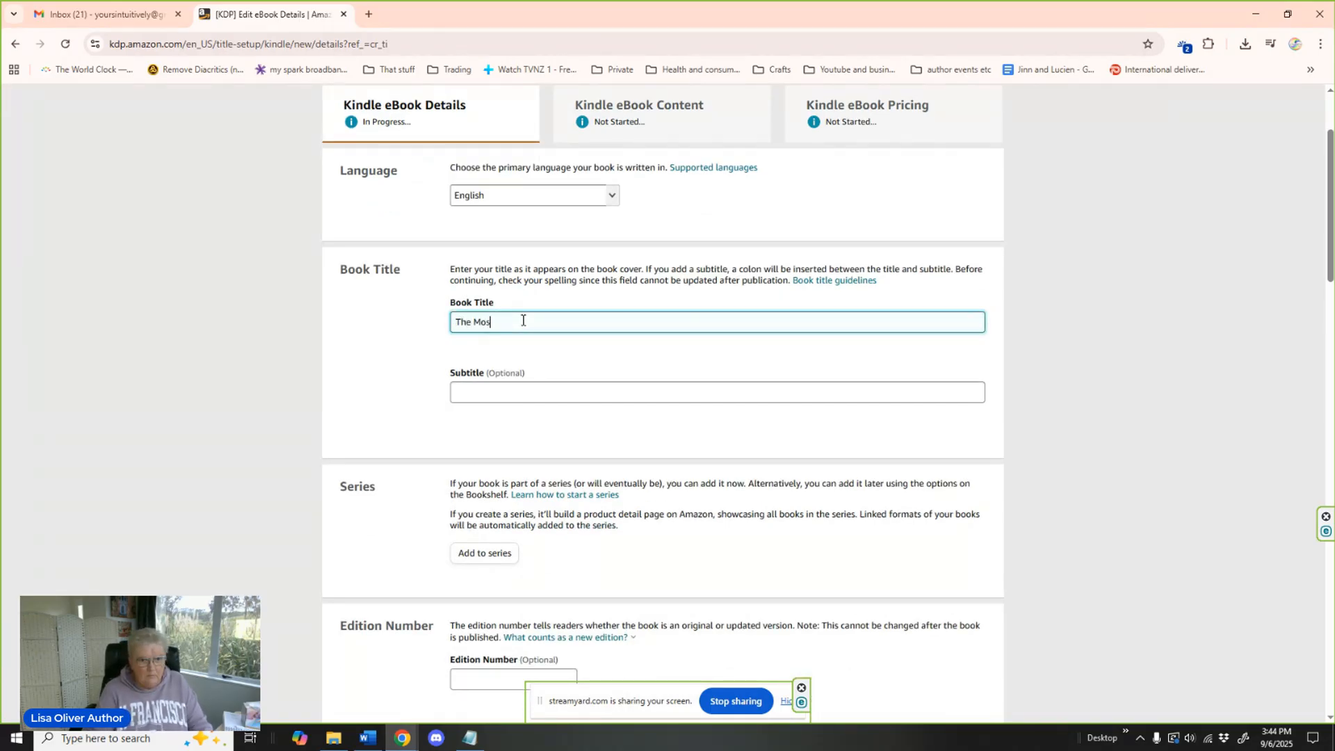
text(t Unsuitable )
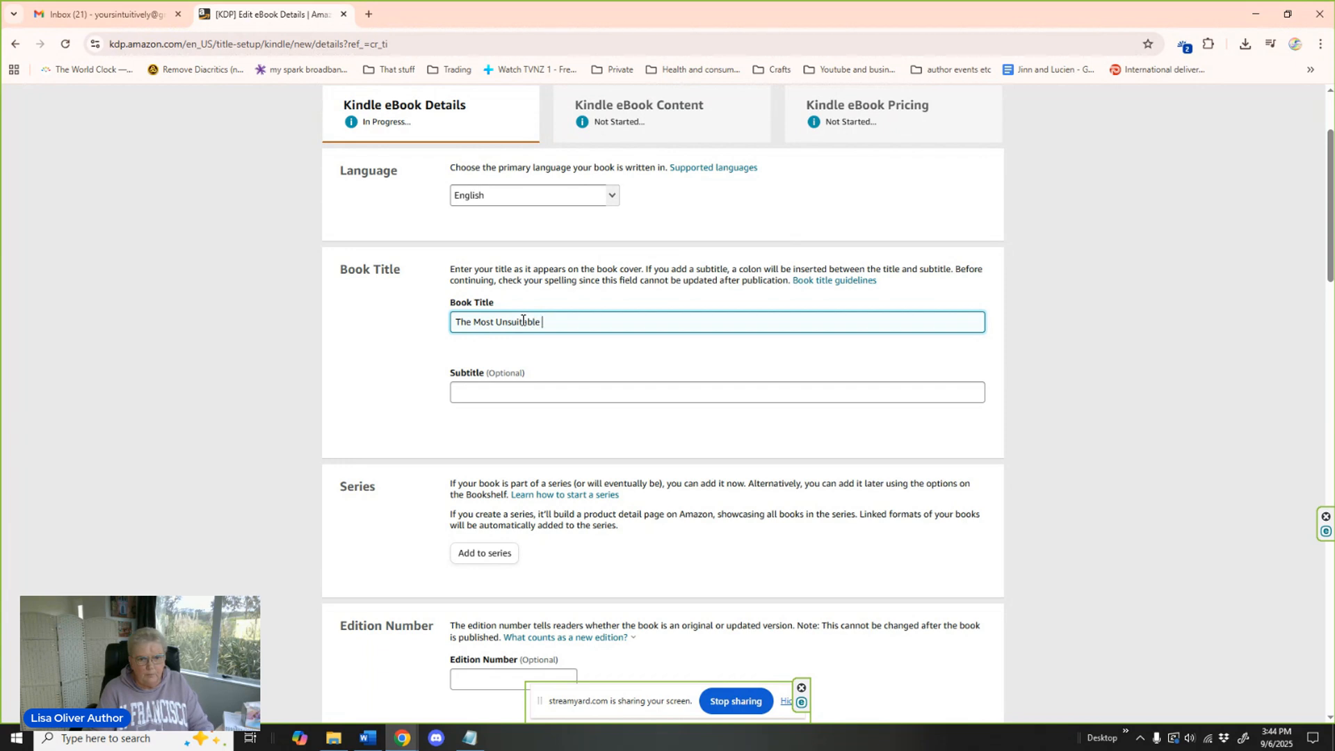
text(Prince)
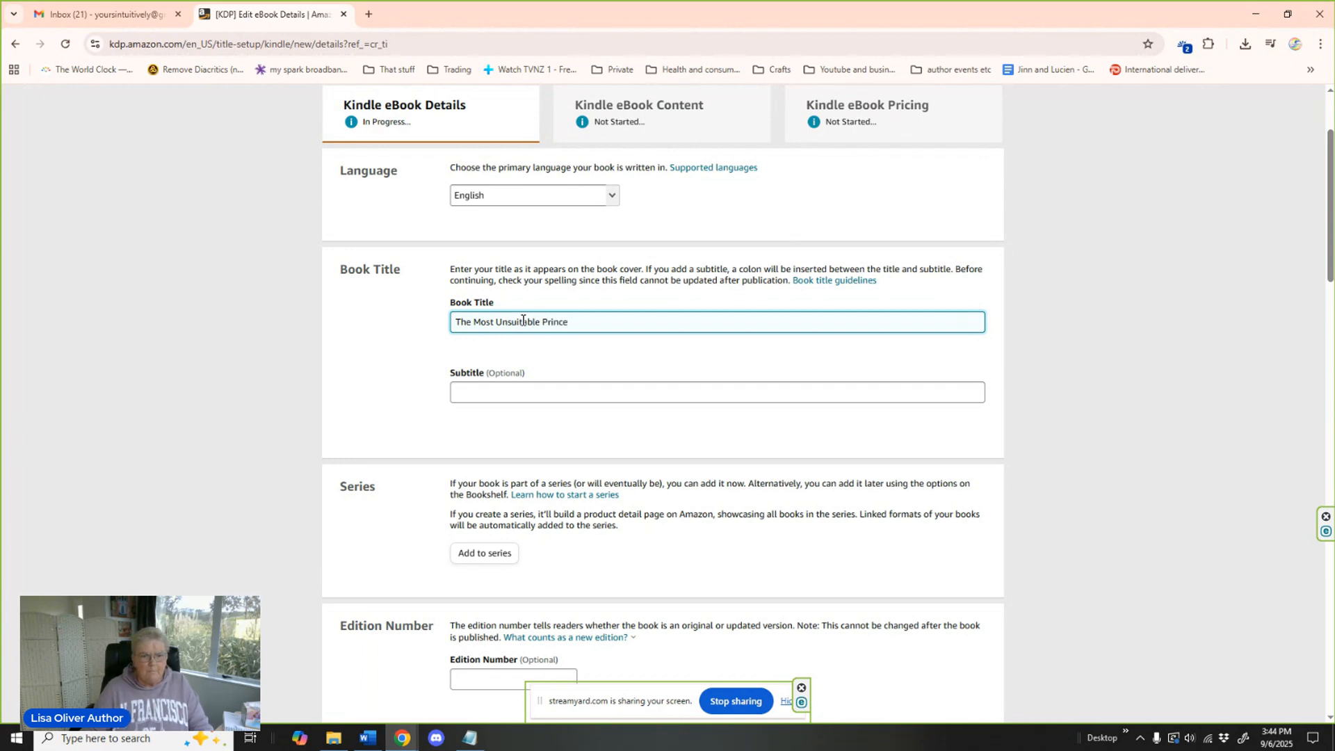
Enter "An MM Arranged Marriage Story between two Princes this time." as the ebook's subtitle.
click(497, 388)
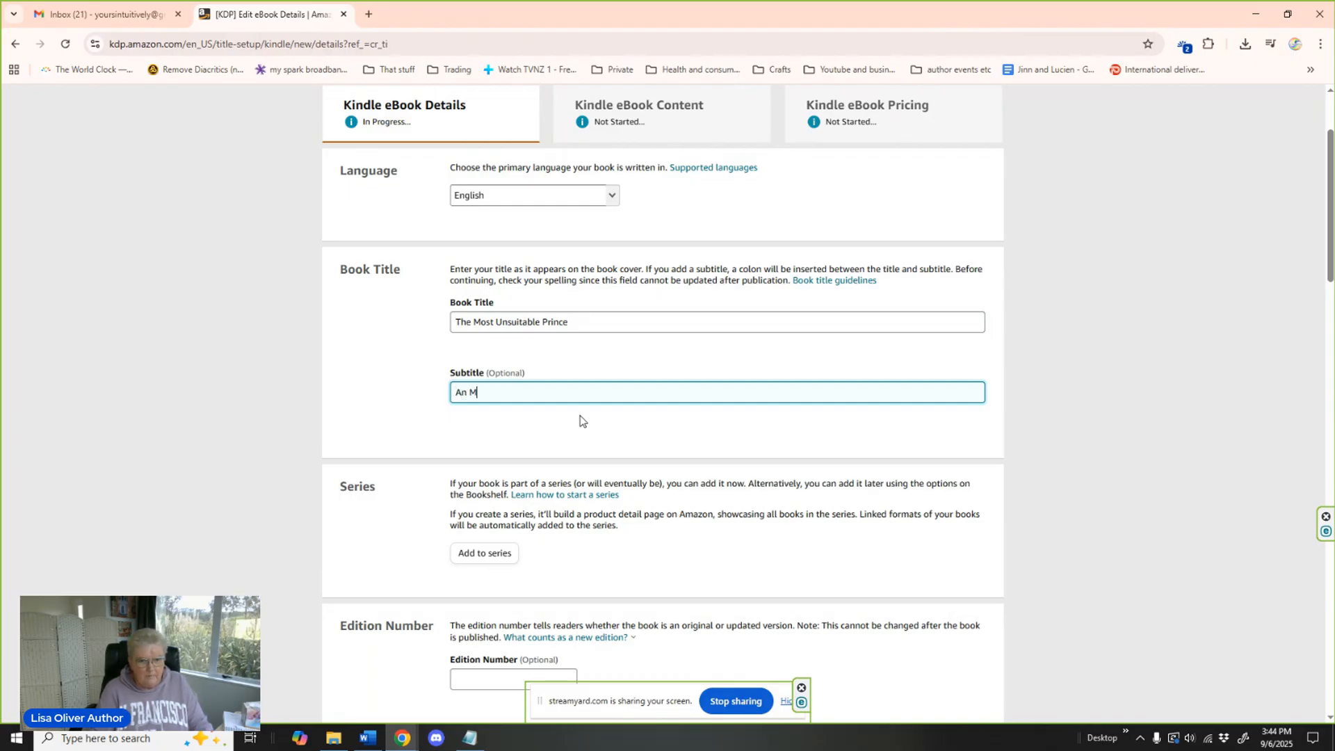
text(An MM Arranged Marriage S)
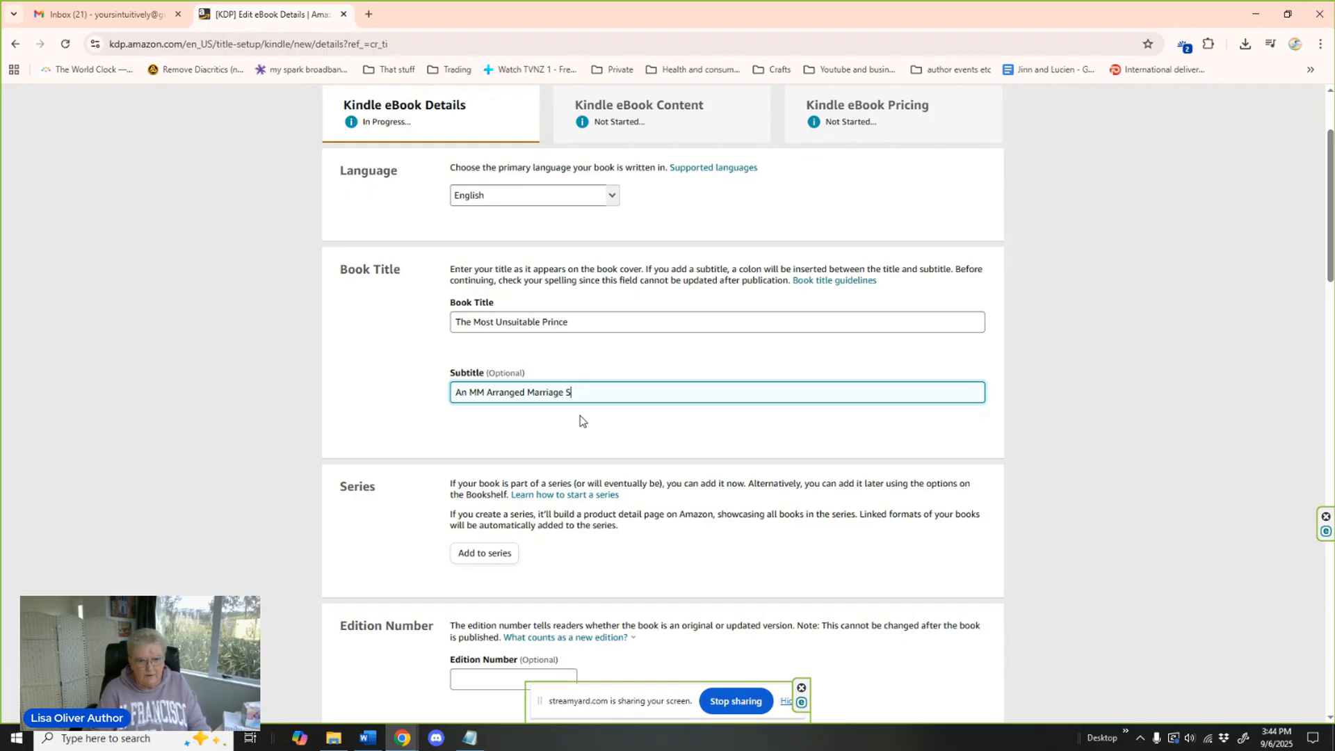
text(tory between two)
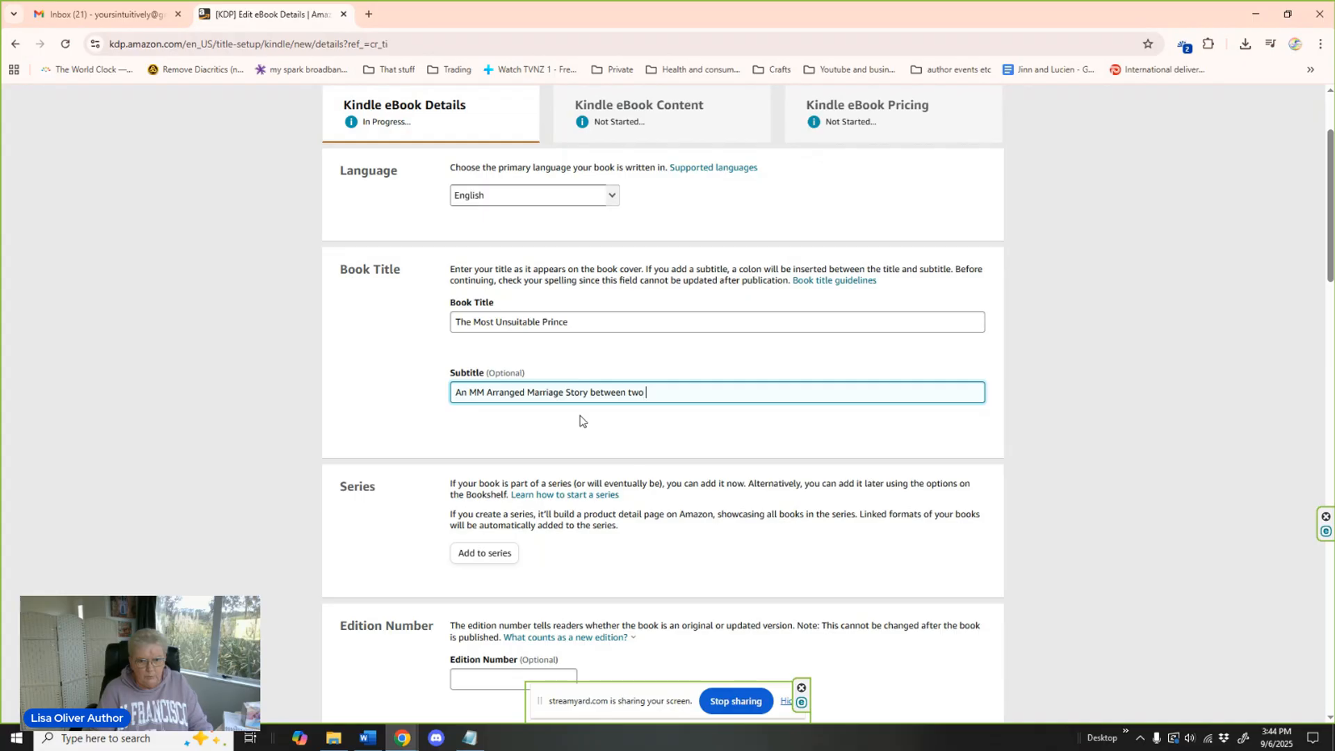
text( Princes this time.)
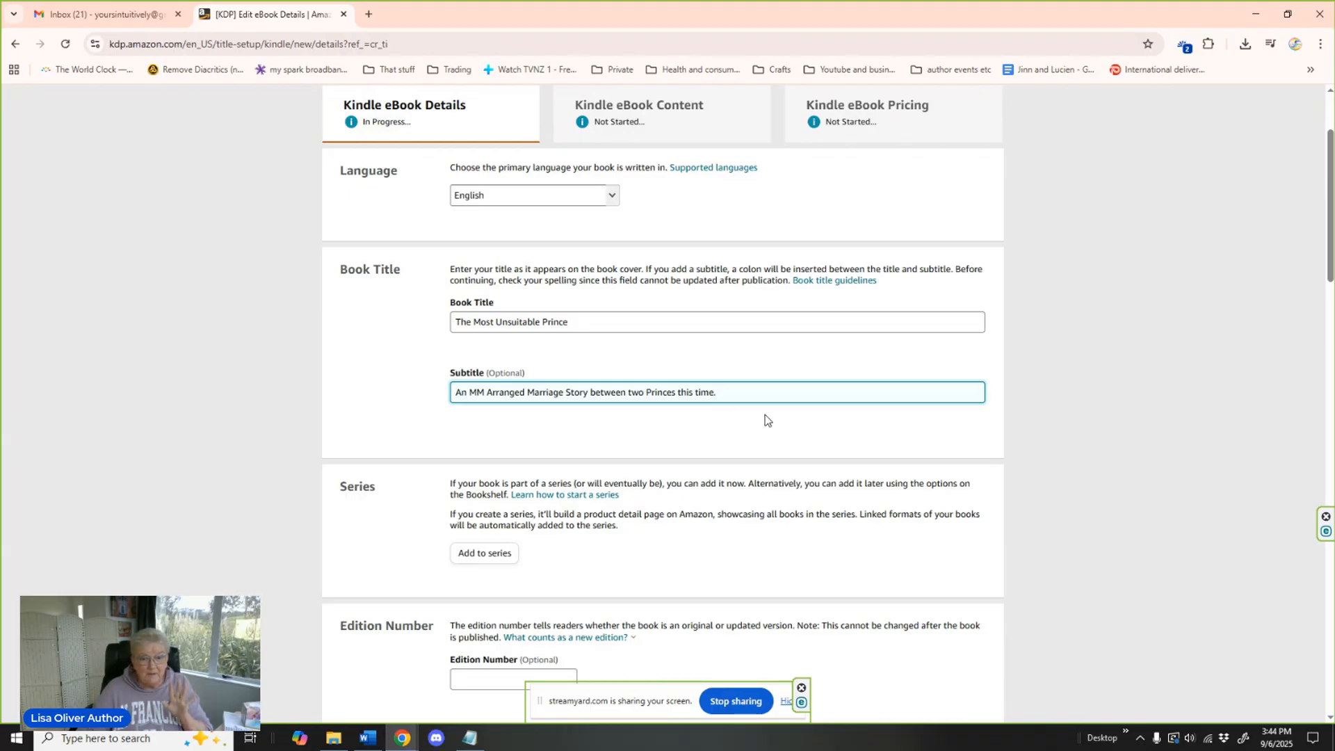
Add the title to the existing series "another arranged marriage series" as main content and confirm it as book 8.
scroll(766, 414, down, 3)
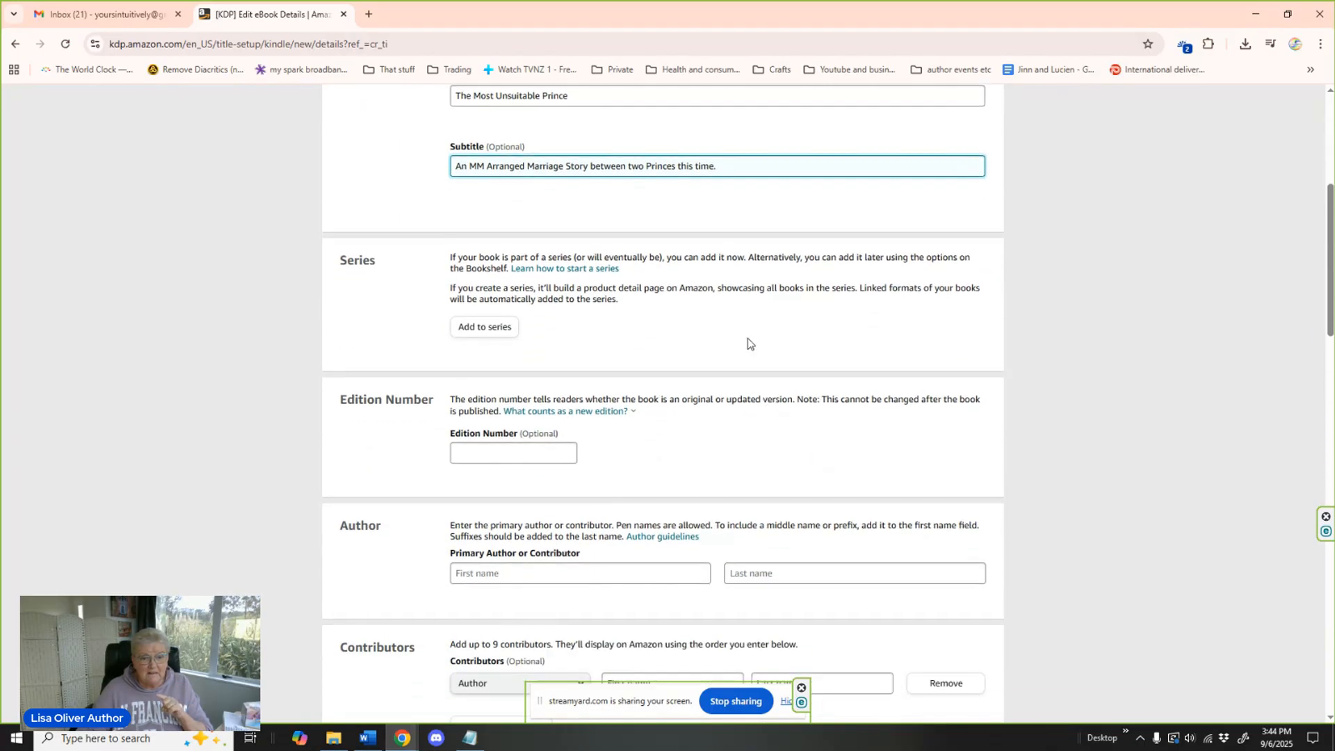
click(488, 328)
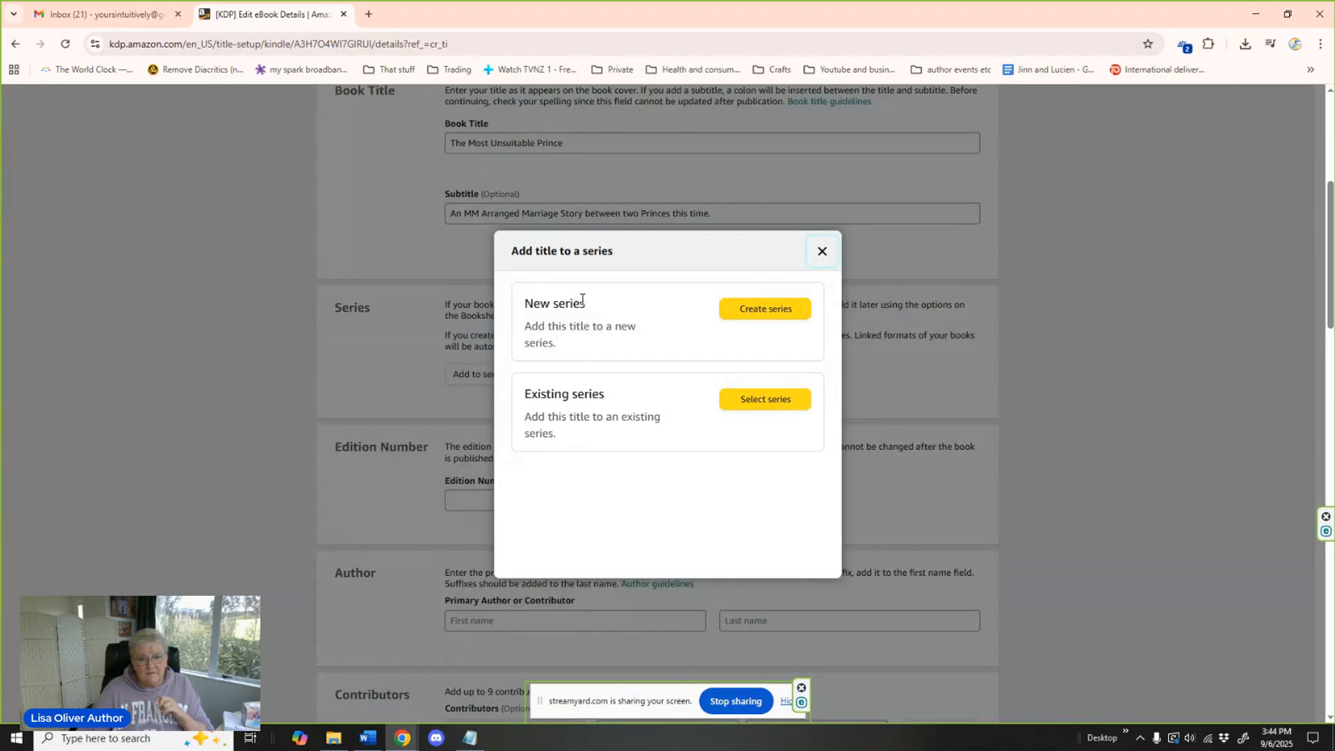
click(765, 401)
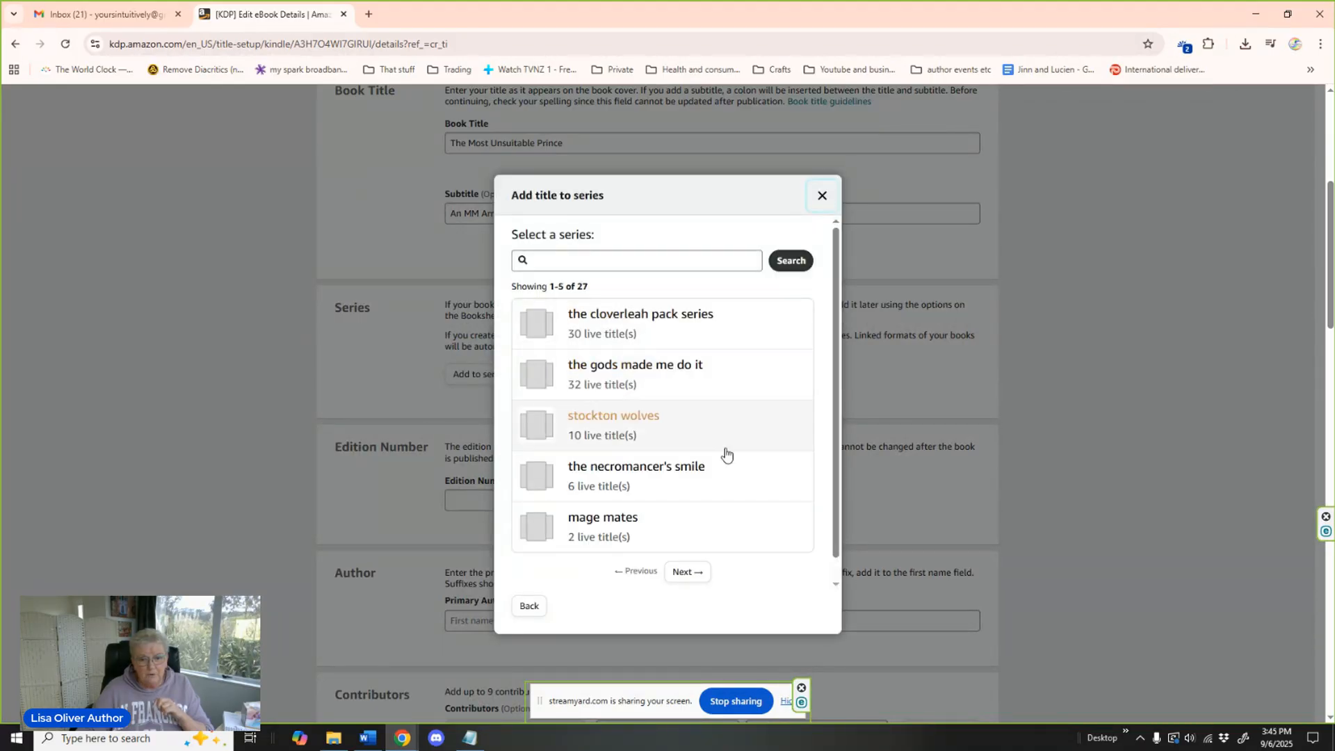
click(699, 576)
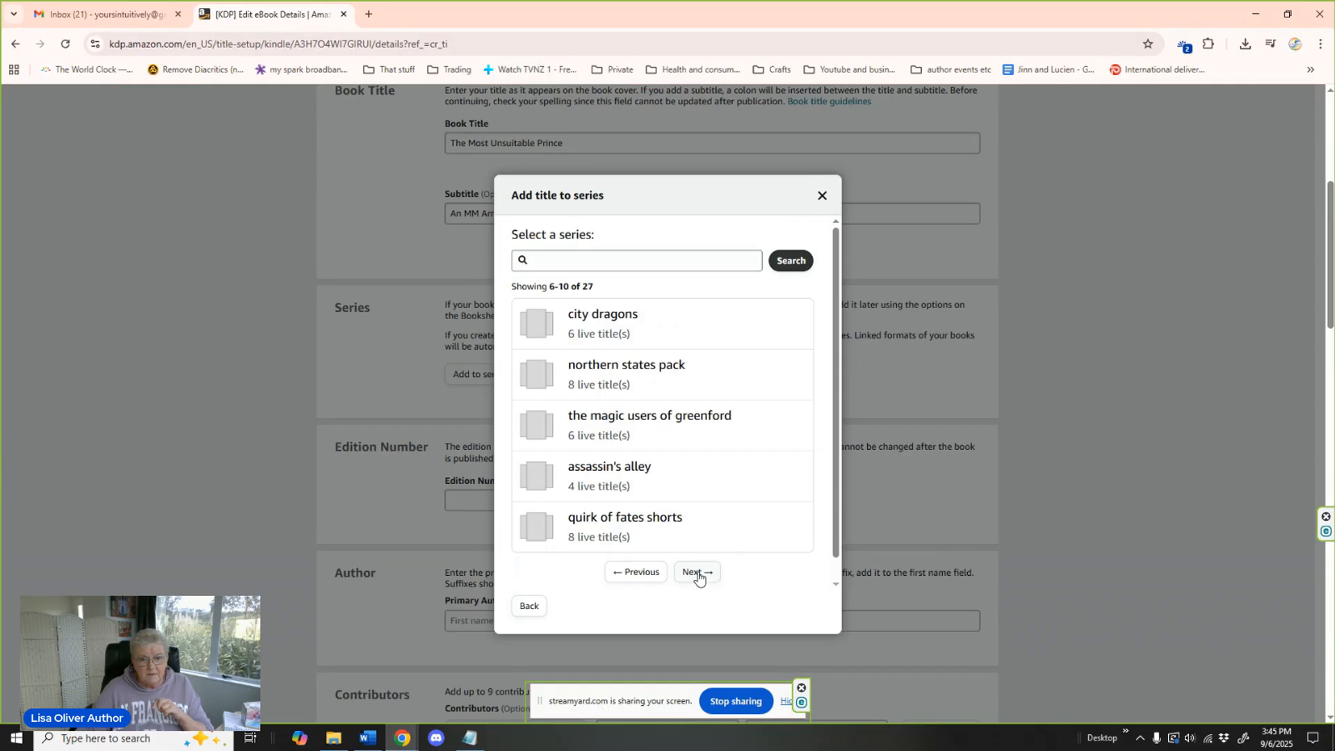
click(699, 575)
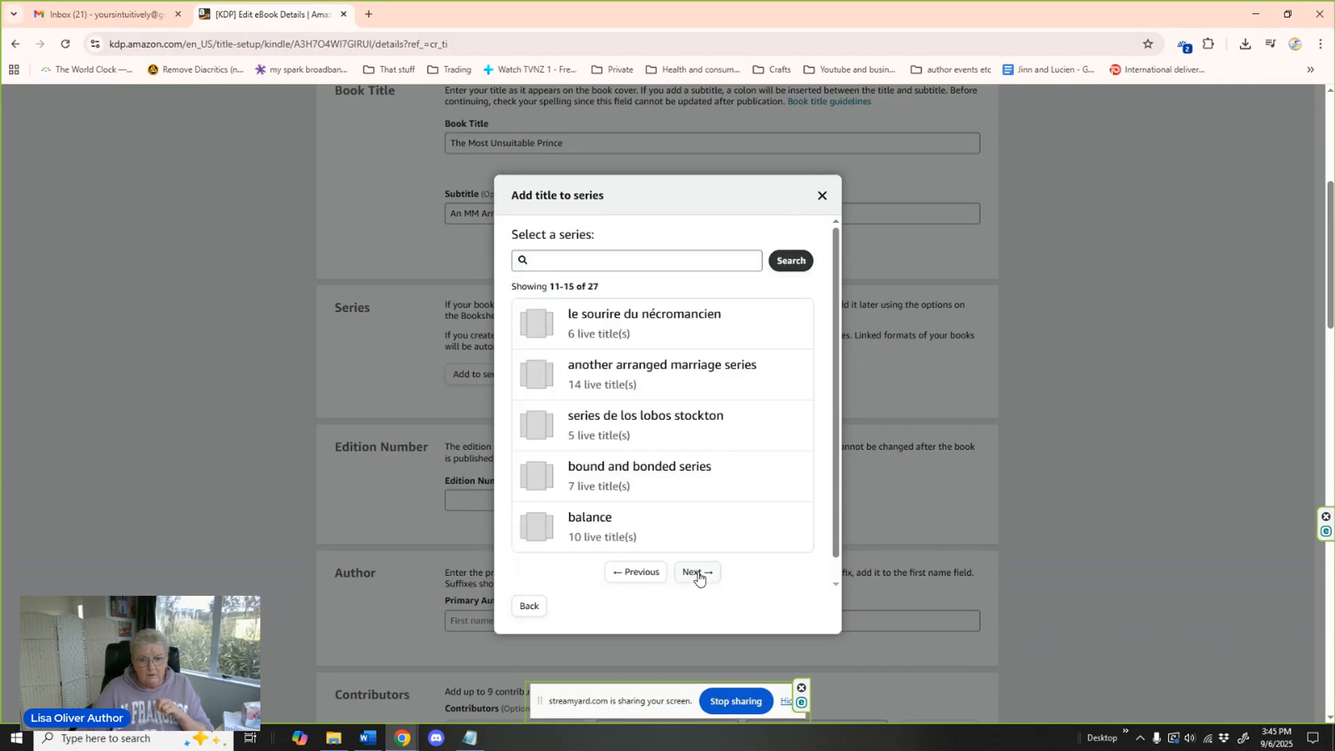
click(630, 375)
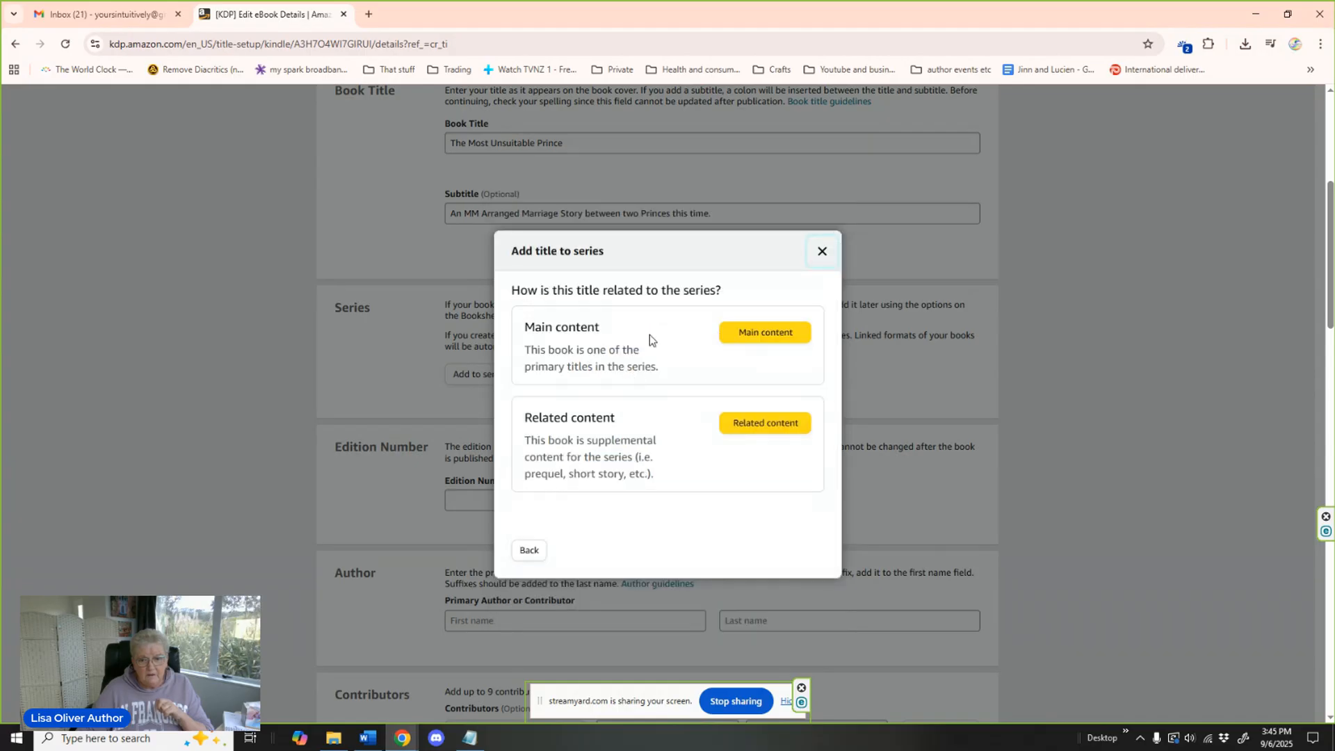
click(764, 333)
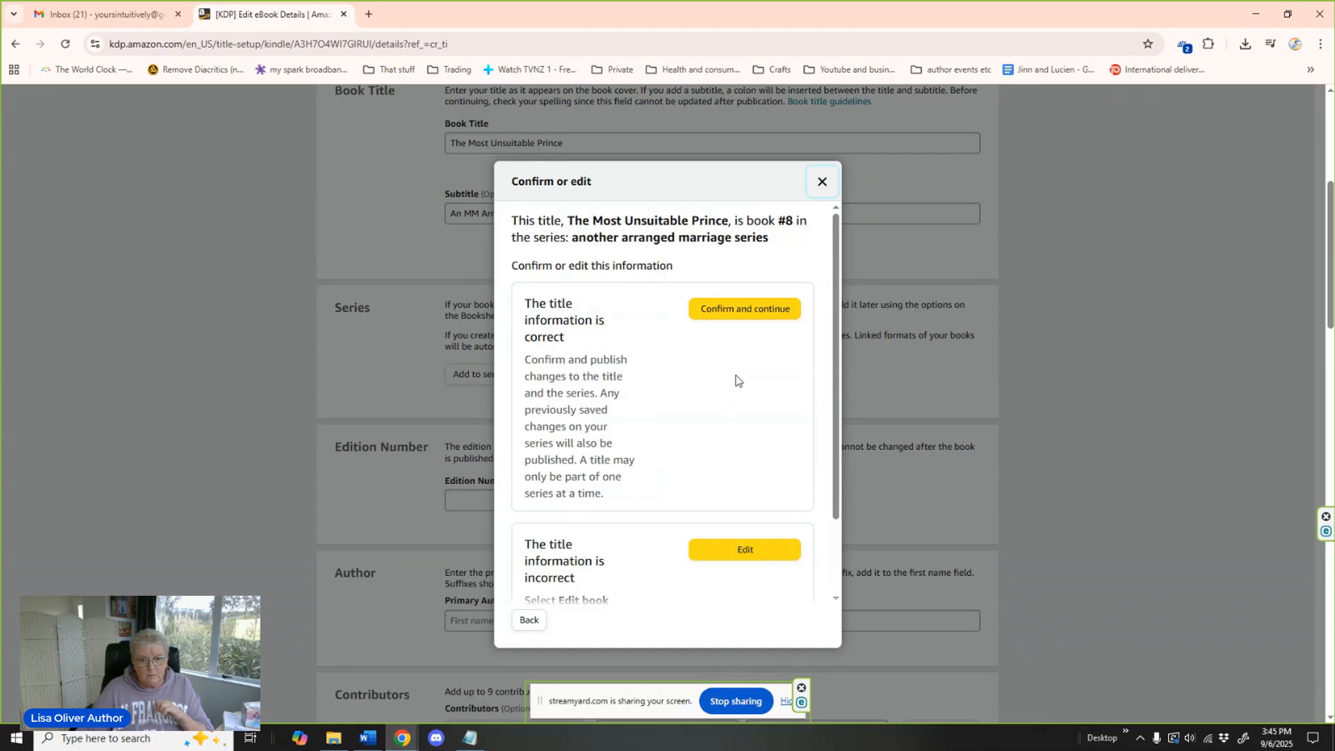
click(745, 310)
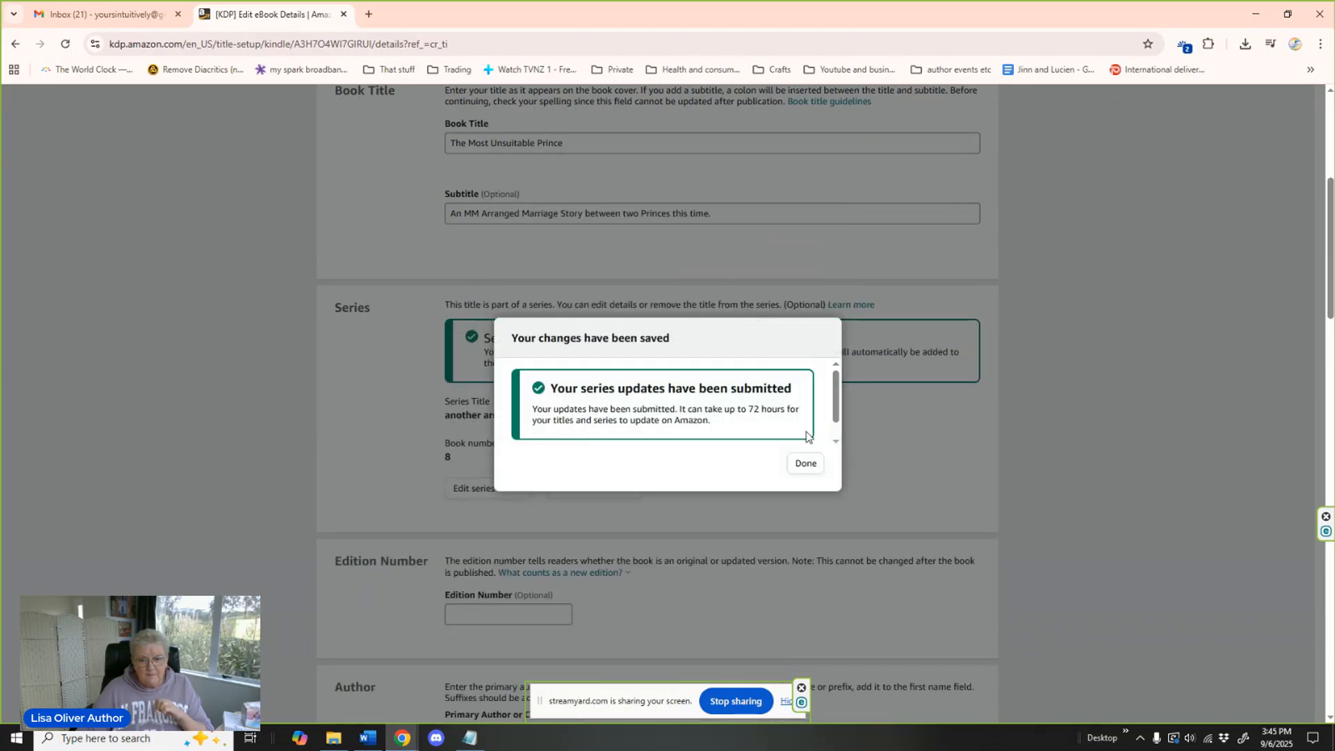
click(807, 465)
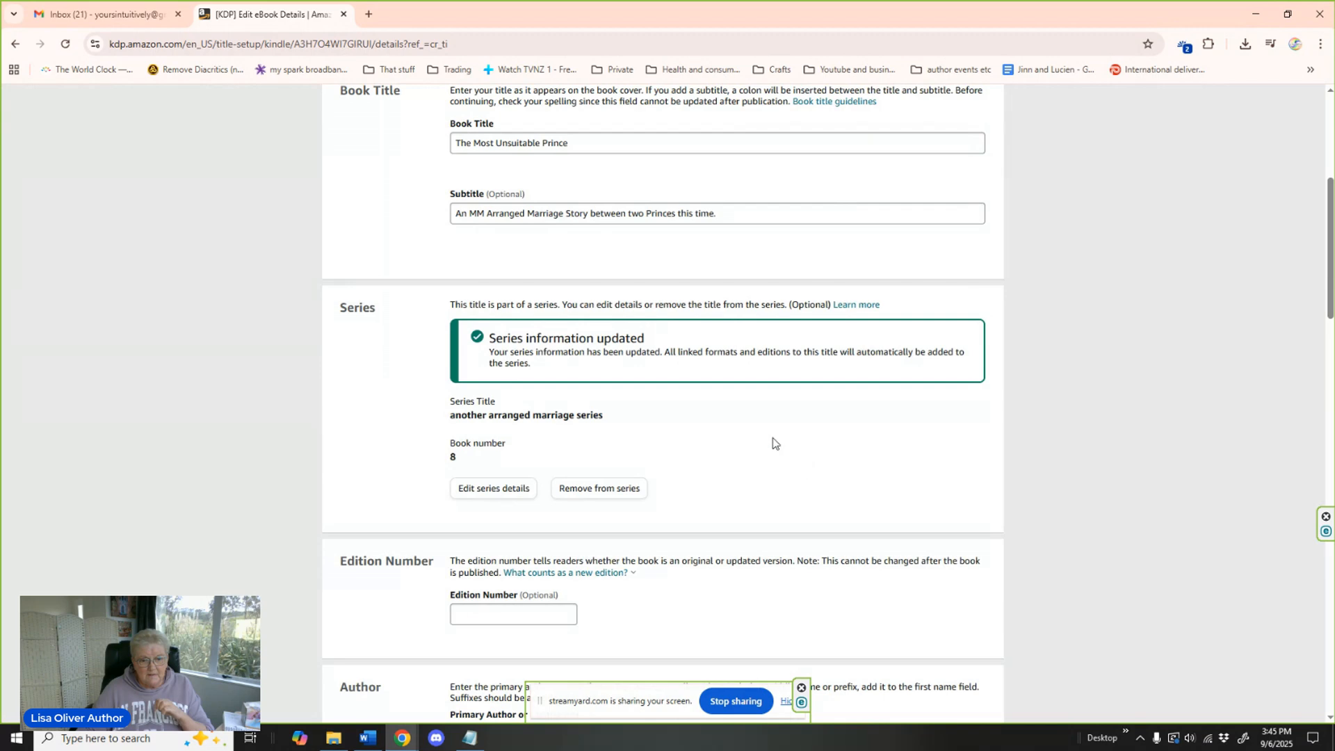
Fill in the primary author's first and last name.
scroll(774, 443, down, 6)
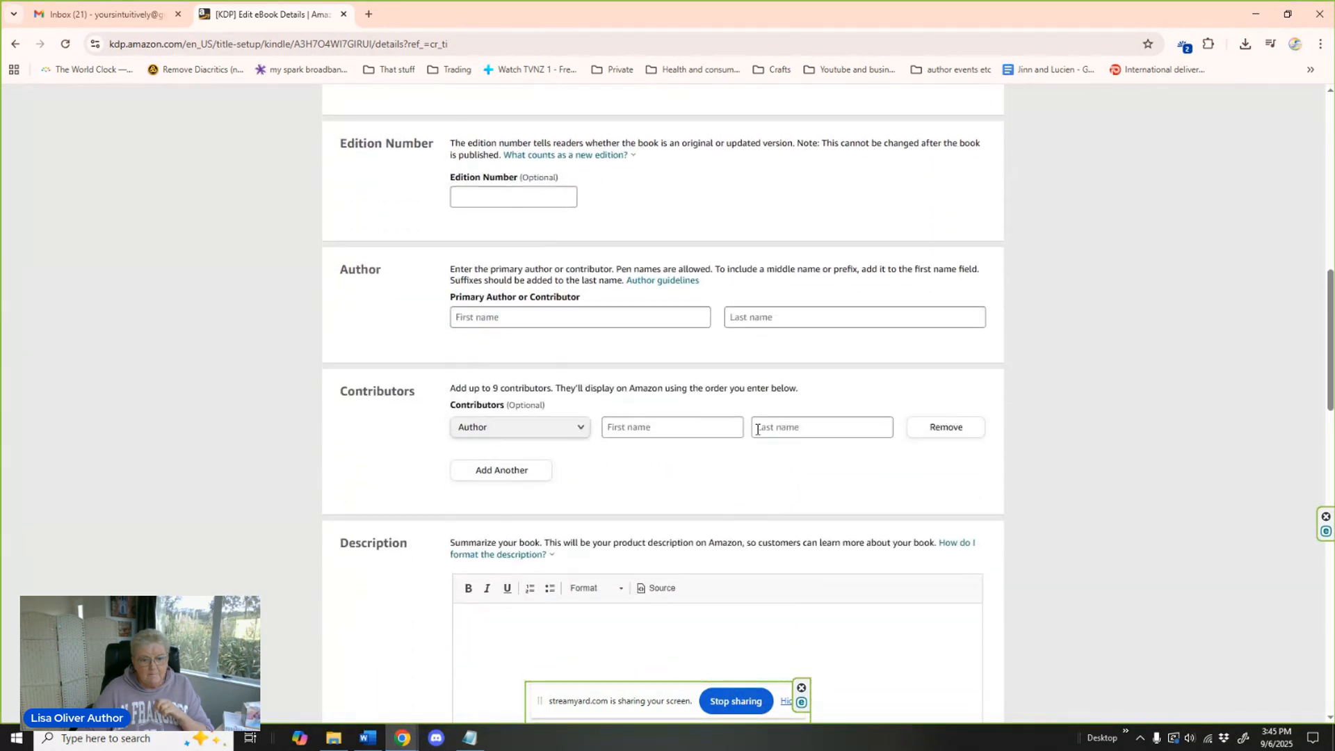
click(492, 315)
click(754, 321)
scroll(690, 375, down, 1)
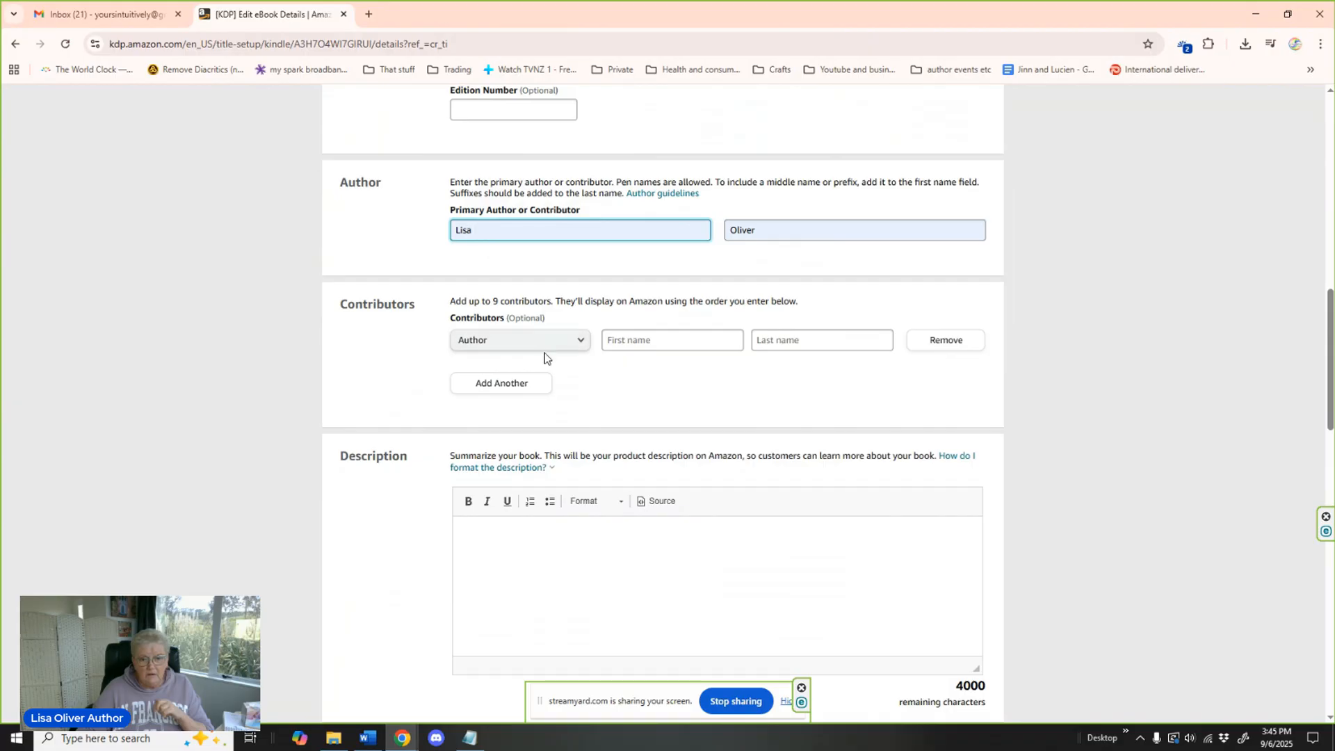
Switch to File Explorer and open the text file "Unsuitable Prince Blurb" from the Unsuitable Prince folder.
scroll(766, 381, down, 3)
click(470, 369)
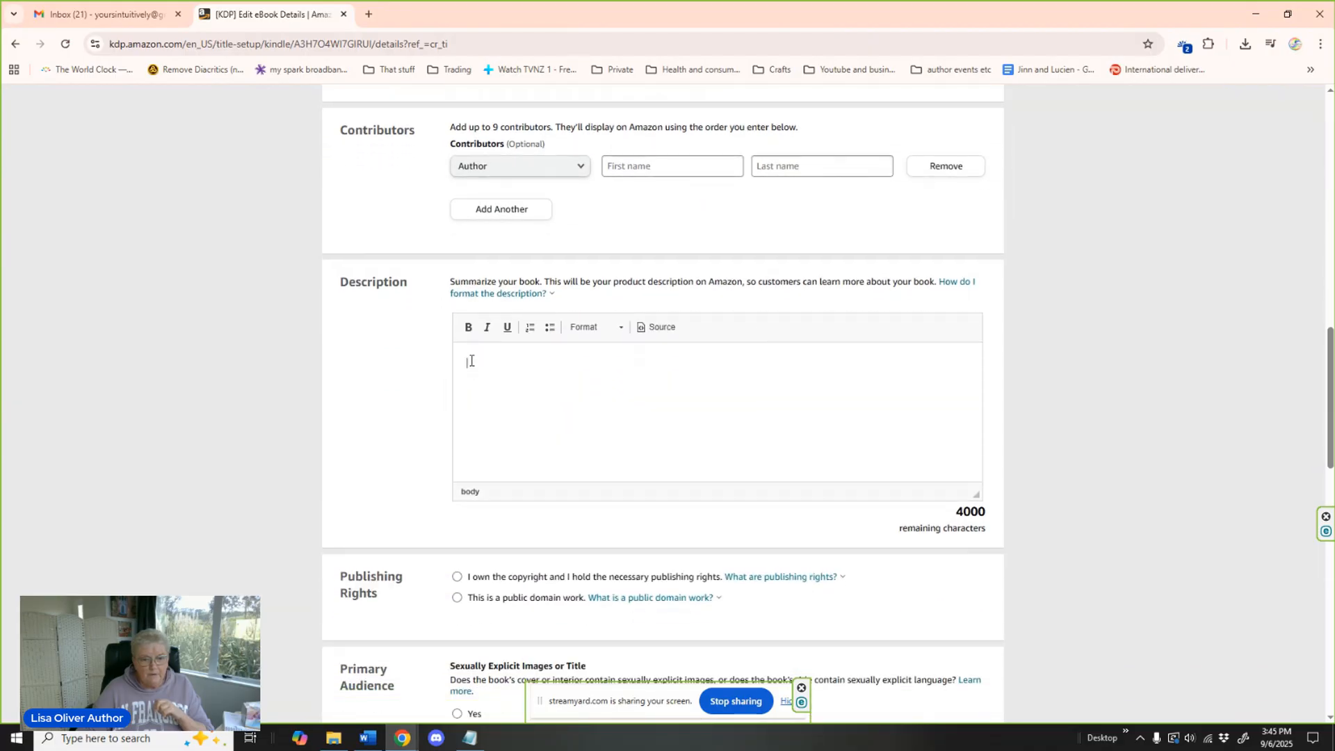
click(334, 739)
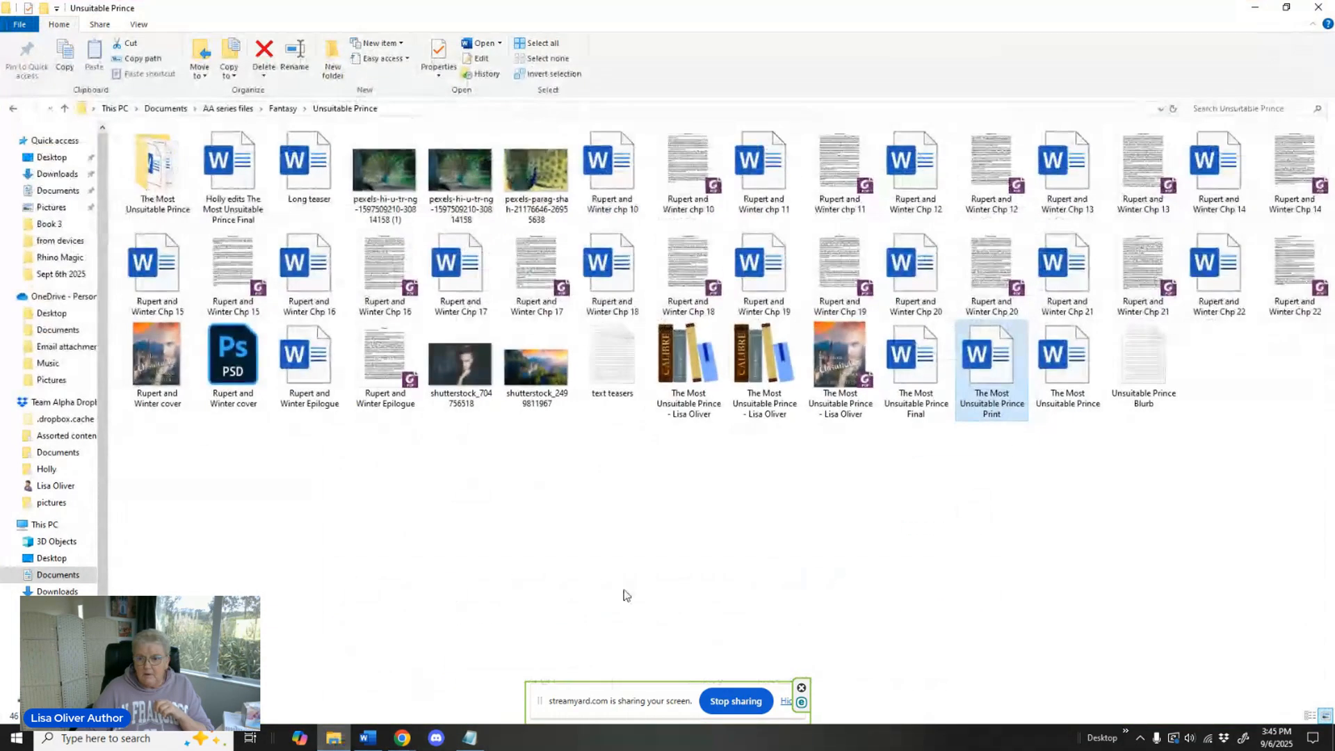
right_click(1127, 372)
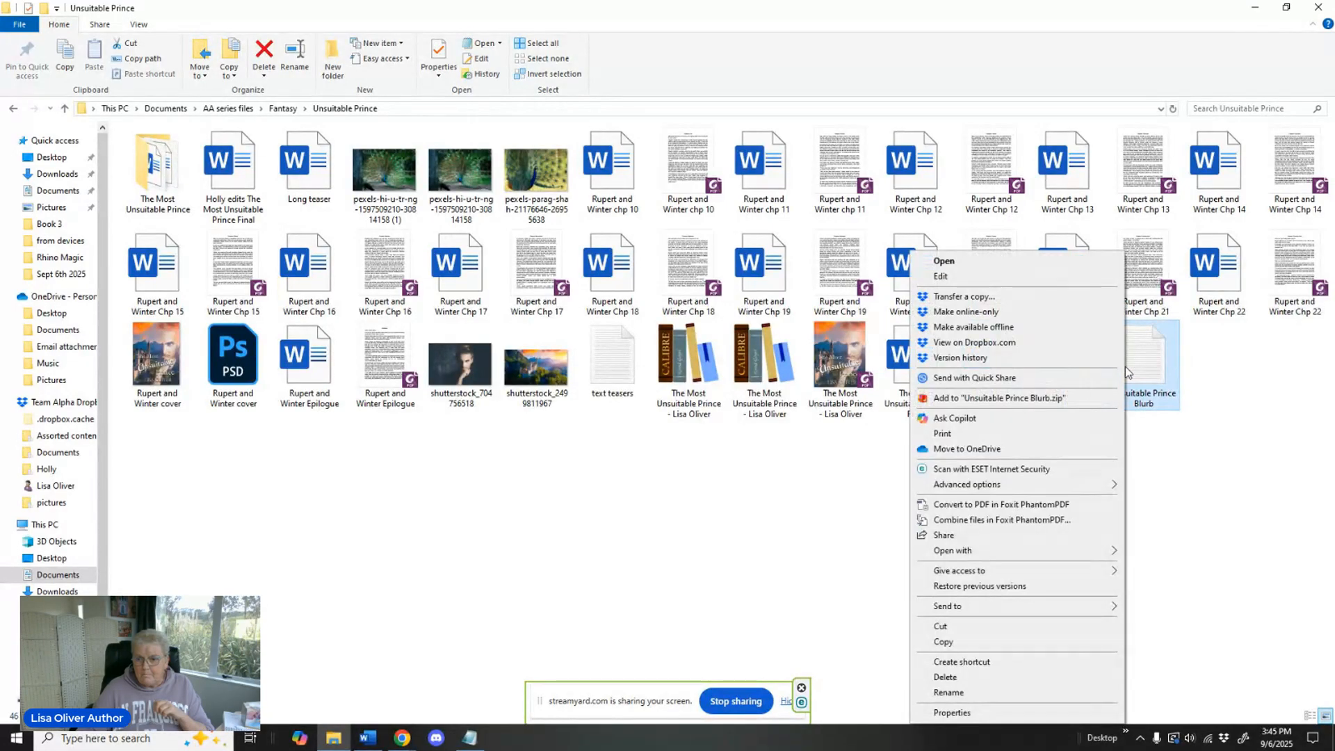
click(950, 262)
click(1257, 11)
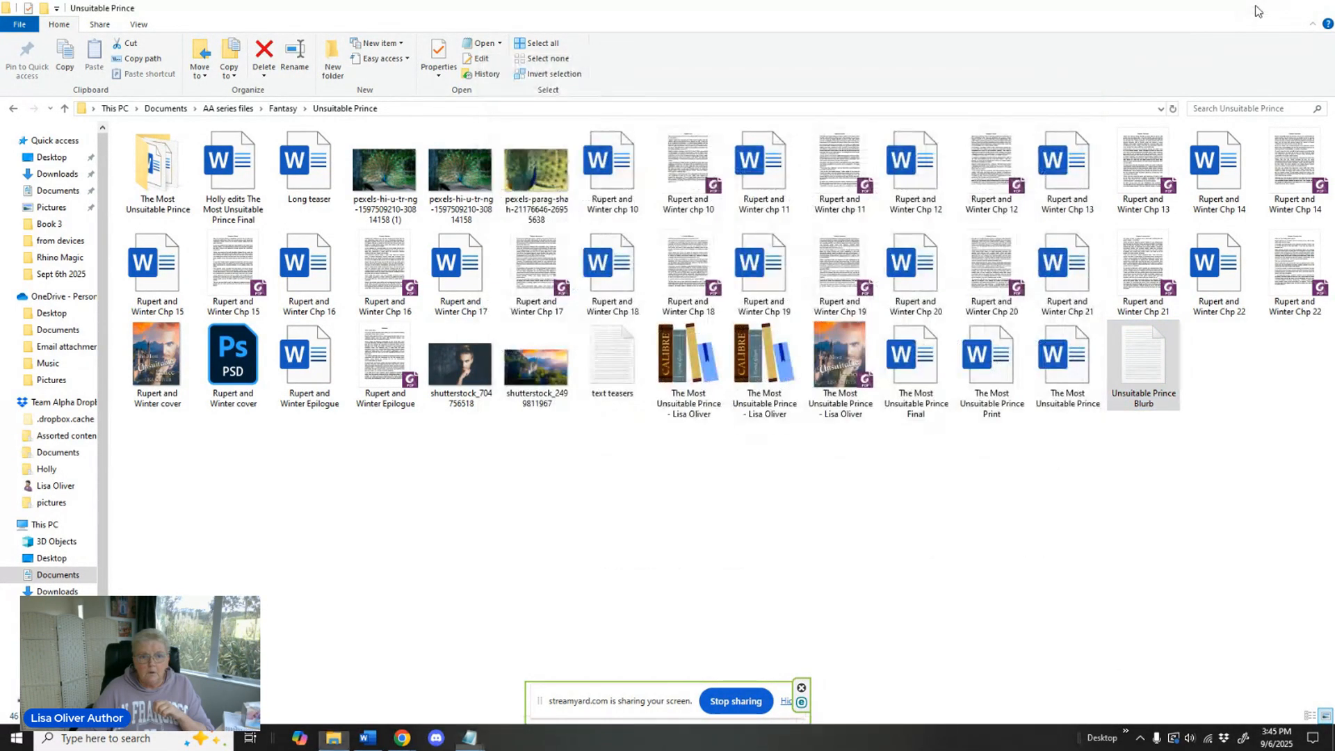
Copy the whole blurb text below the "Blurb" heading and minimize the text file.
drag(487, 123, 924, 560)
right_click(616, 201)
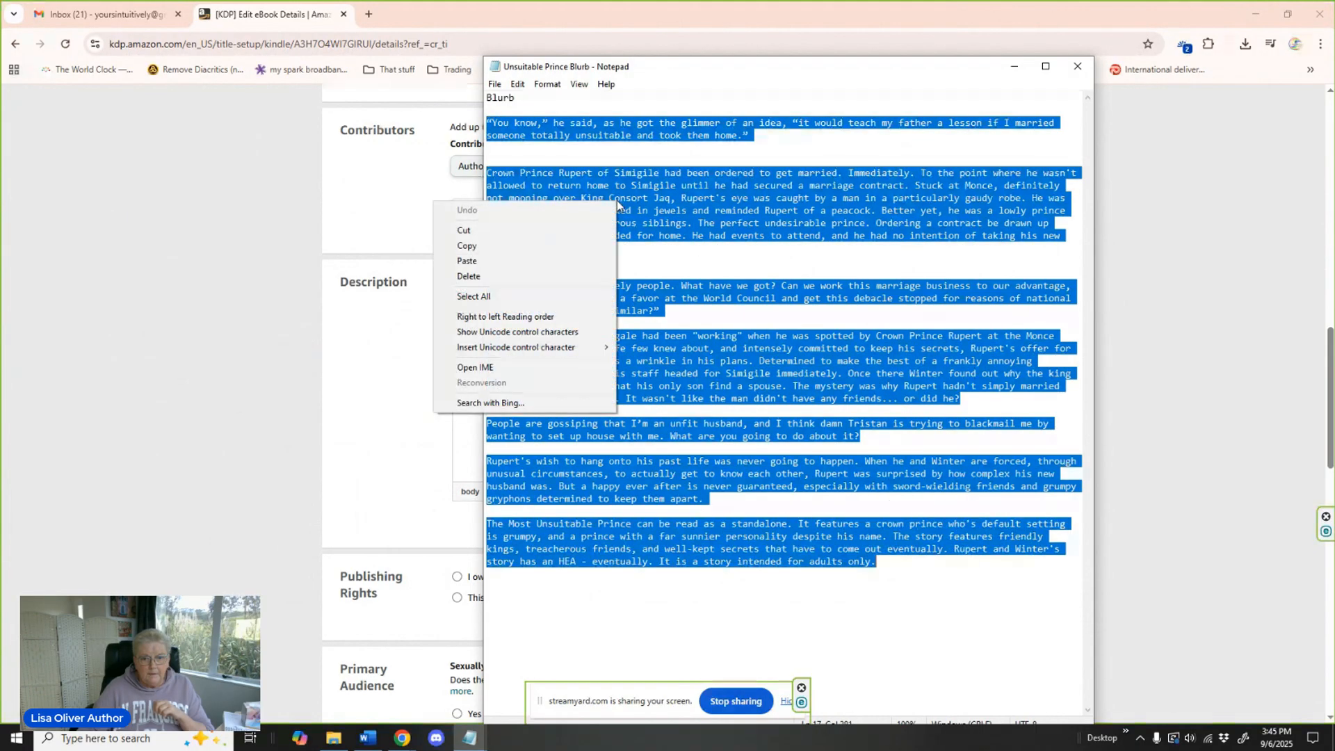
click(553, 247)
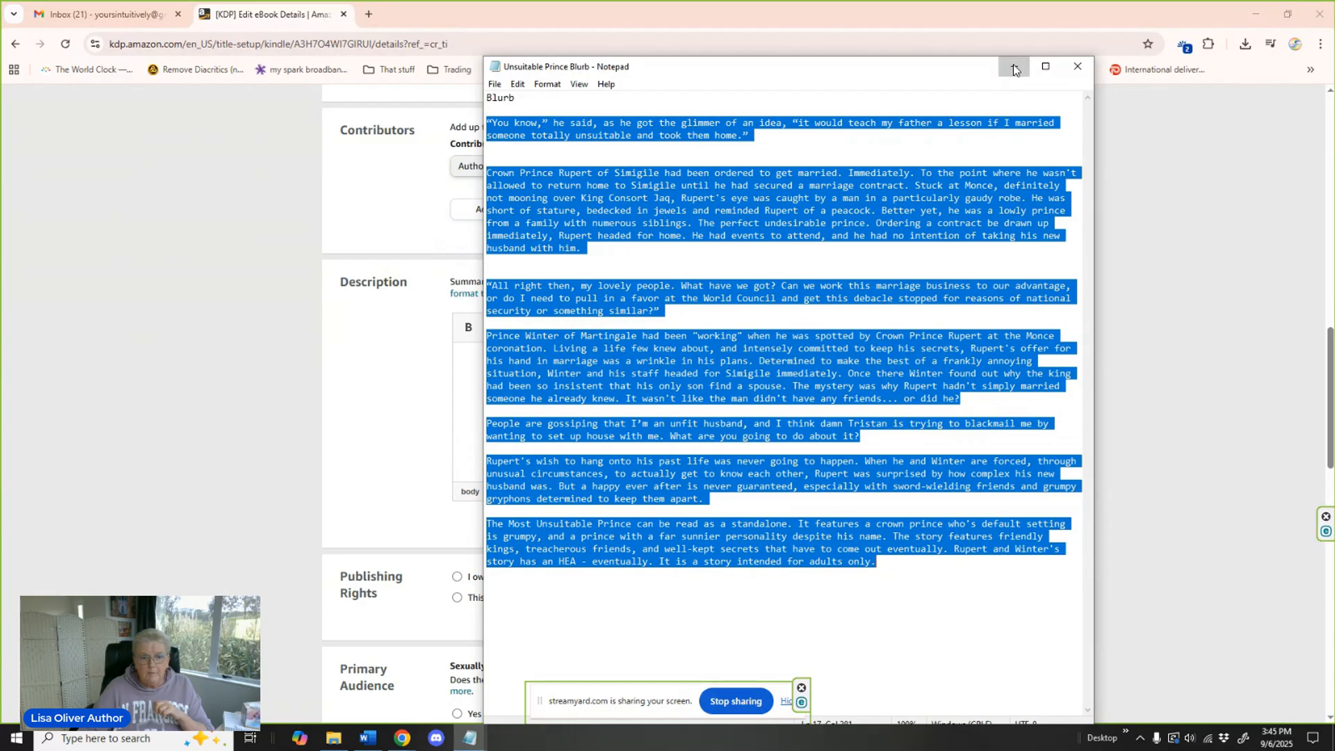
click(1014, 66)
Paste the copied blurb into the ebook's description.
click(500, 367)
right_click(498, 369)
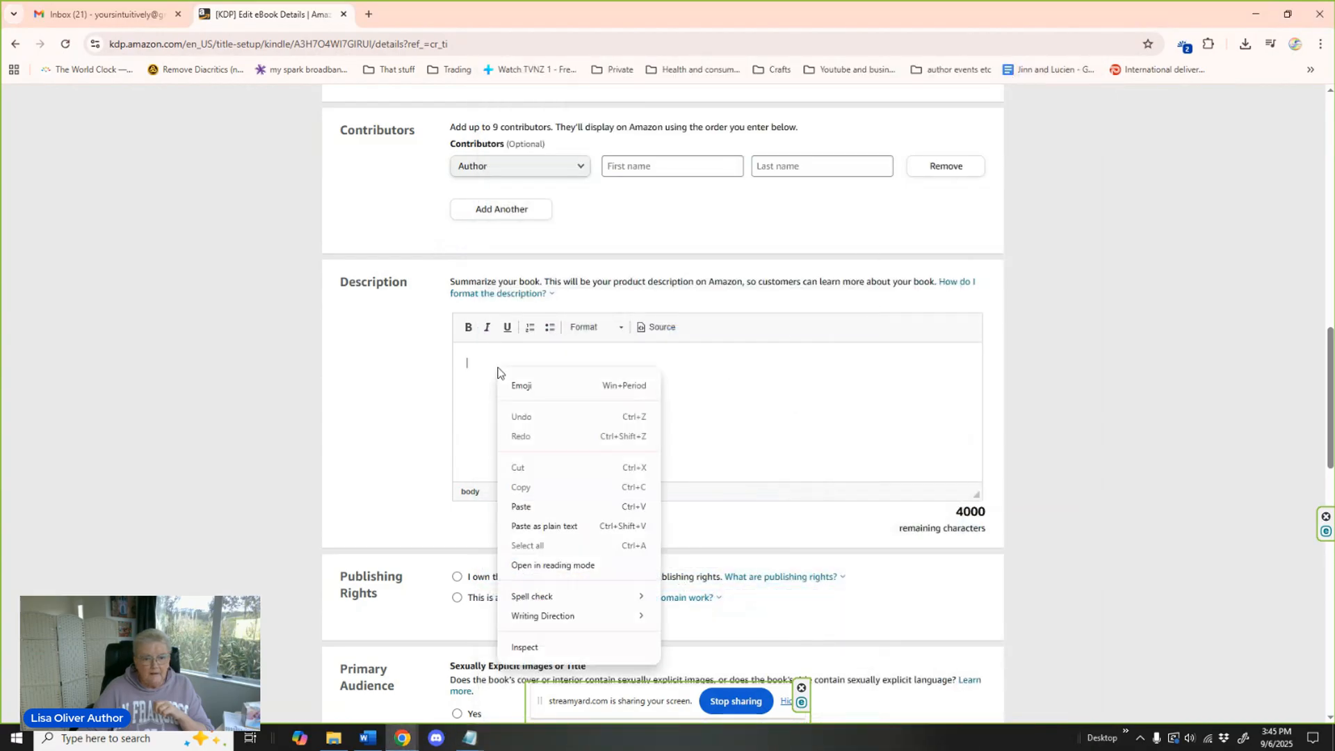
click(550, 505)
scroll(648, 429, up, 5)
scroll(648, 428, up, 3)
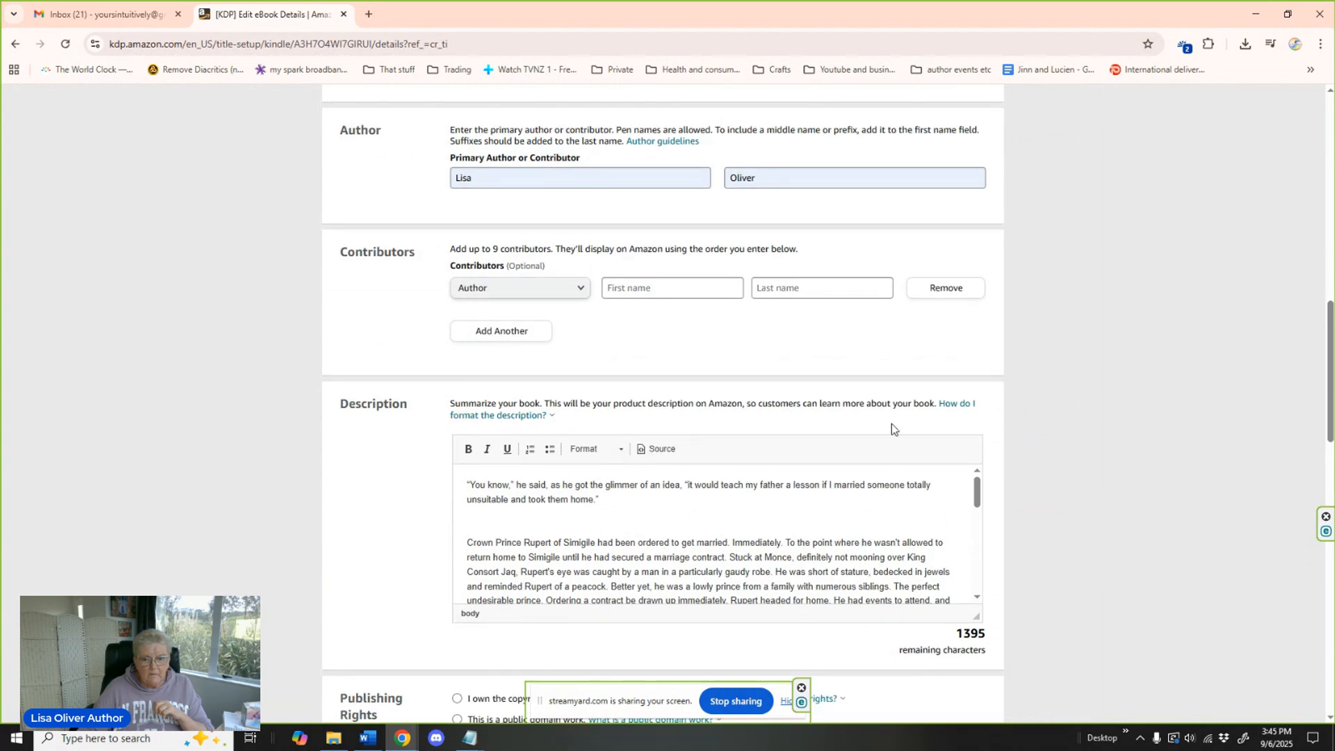
Format the opening quote of the description, starting "You know," in bold and italic.
scroll(1088, 327, down, 1)
scroll(1088, 327, down, 2)
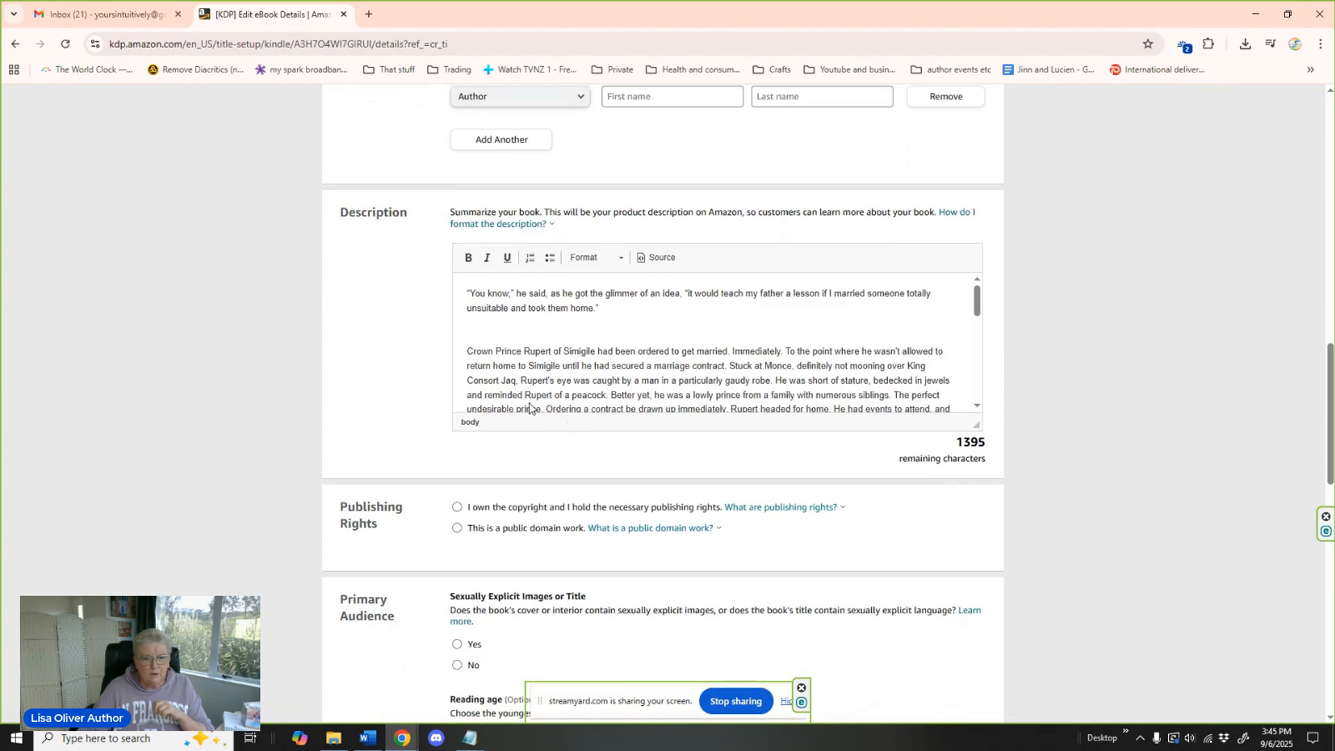
drag(465, 291, 609, 308)
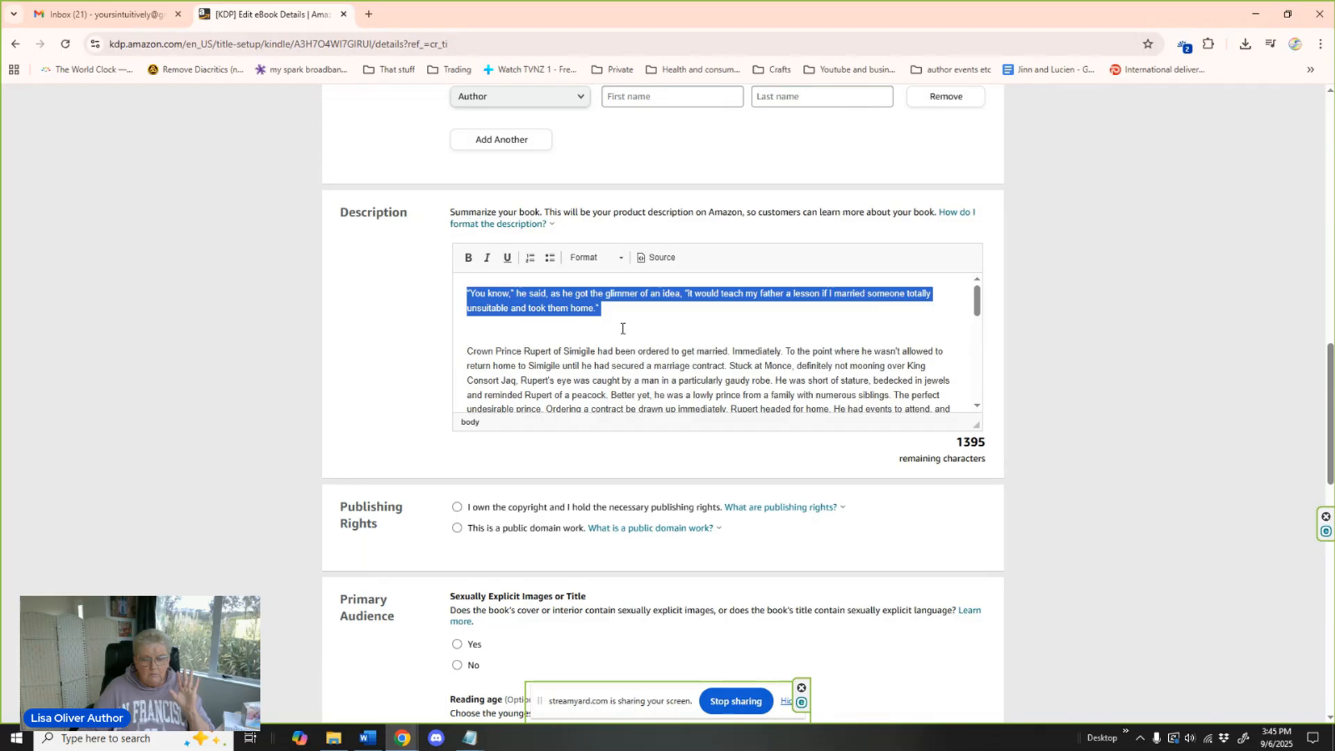
click(468, 258)
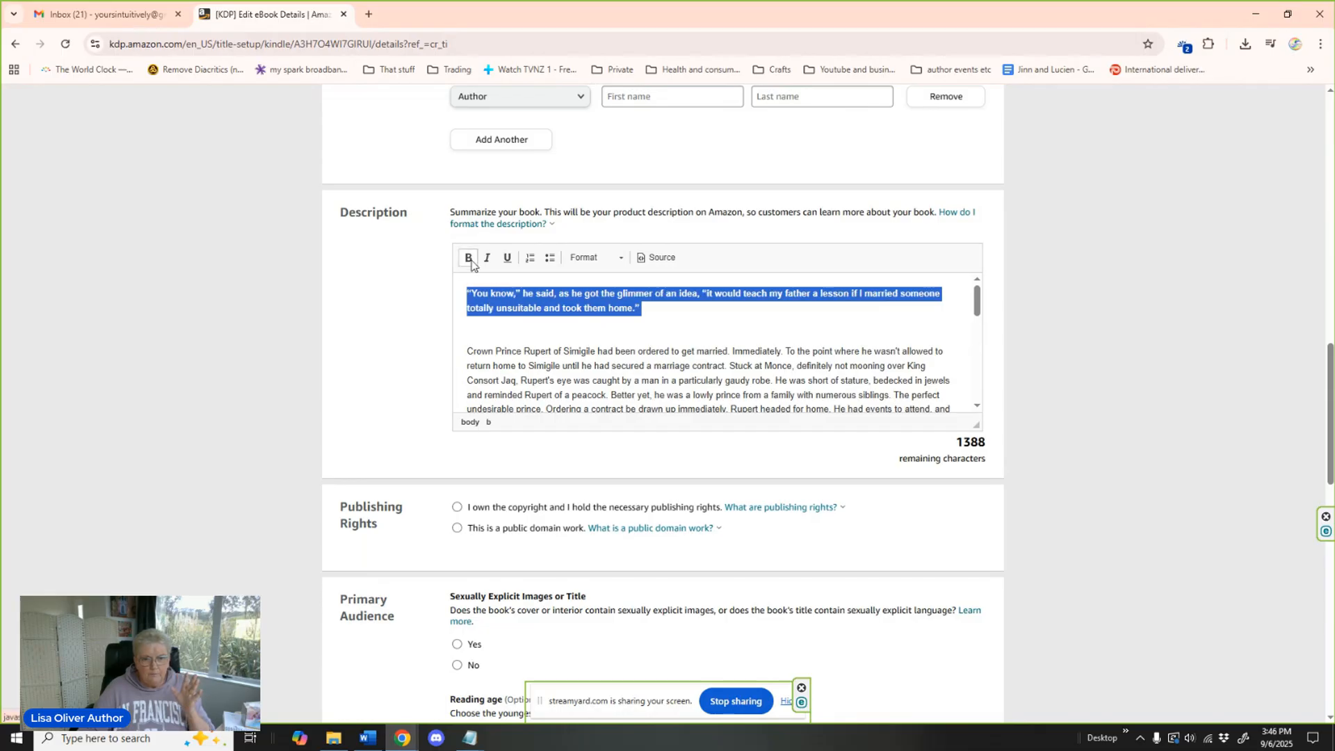
click(487, 258)
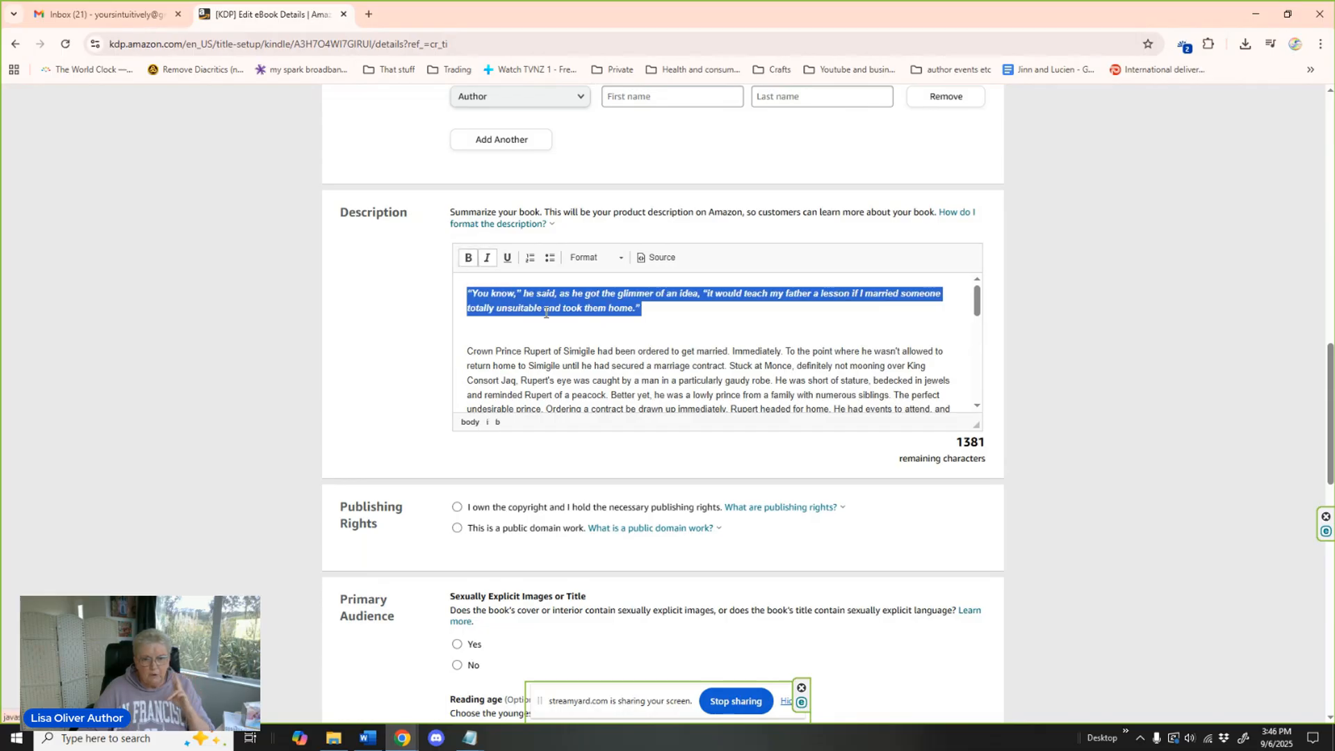
Delete the extra blank lines below the opening quote and around the "All right then" quote in the description.
click(481, 332)
key(Delete)
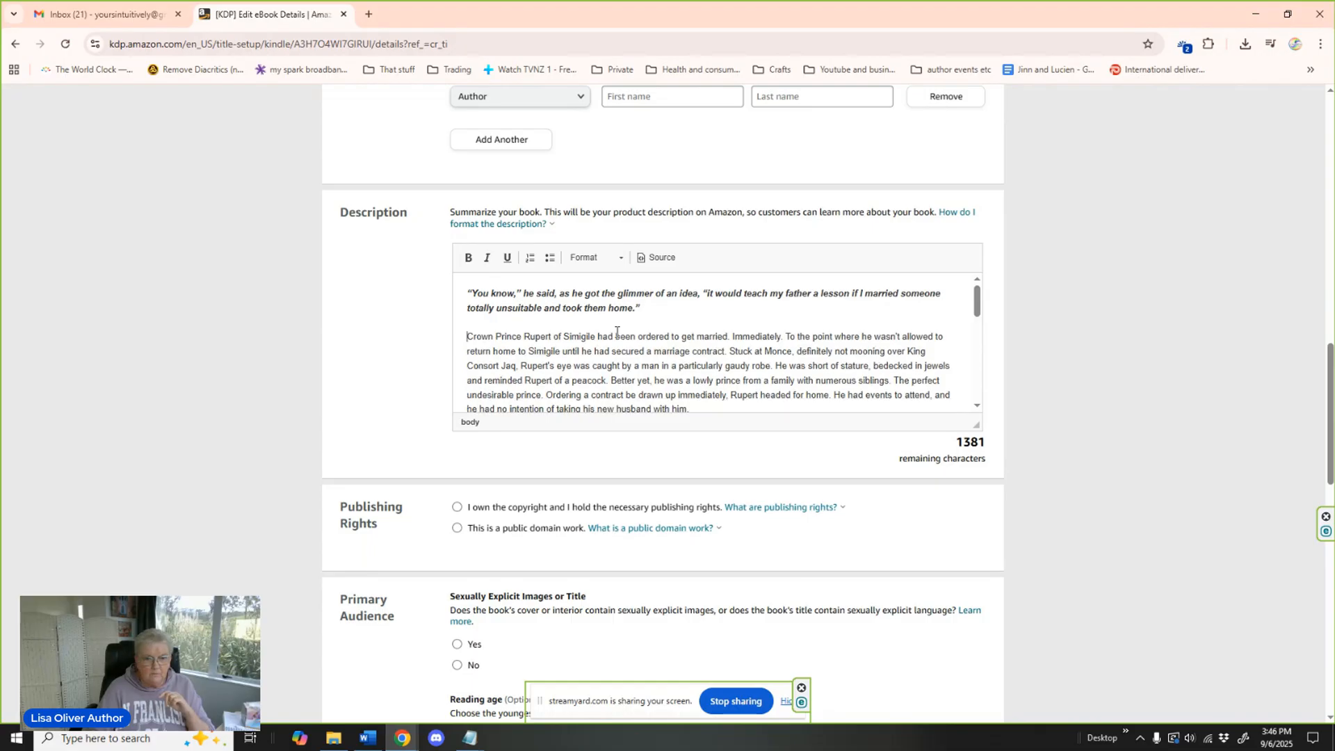
scroll(719, 325, down, 3)
click(496, 326)
key(Delete)
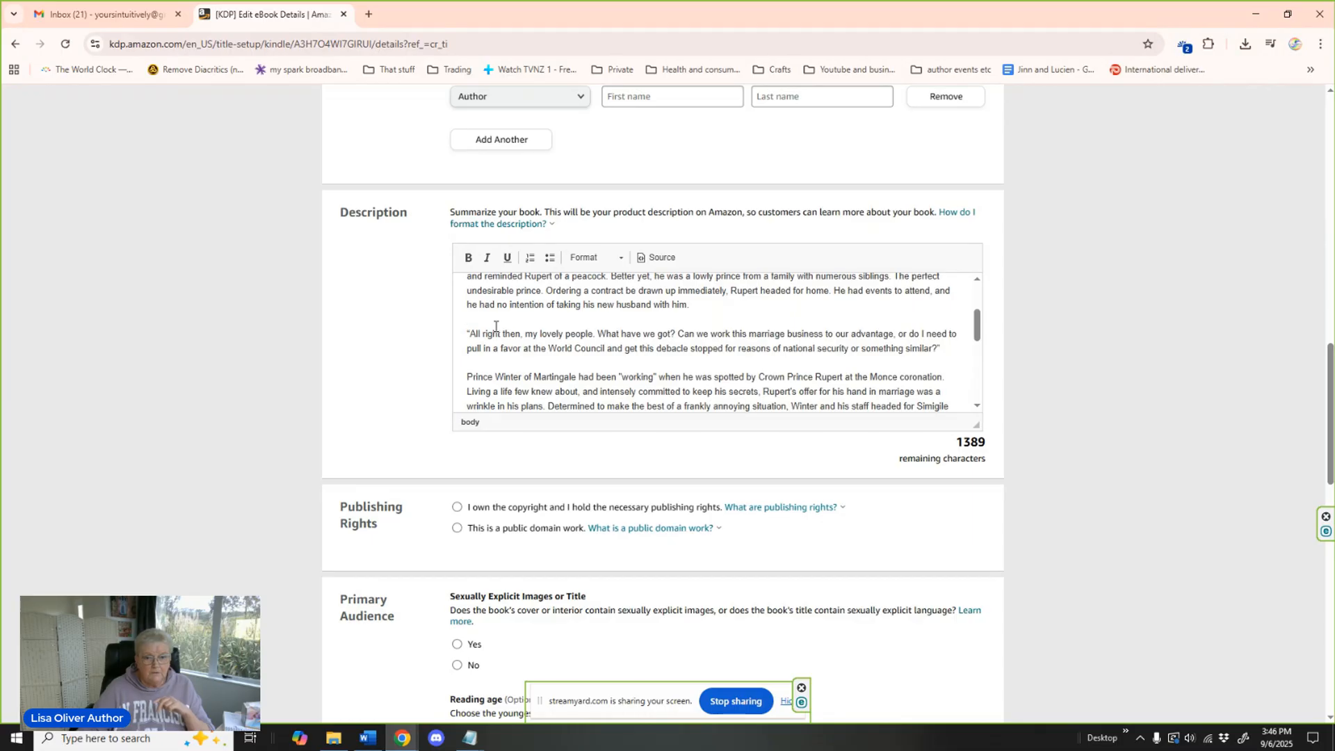
Format the description's second quote, starting "All right then, my lovely people", in bold and italic.
drag(467, 334, 960, 352)
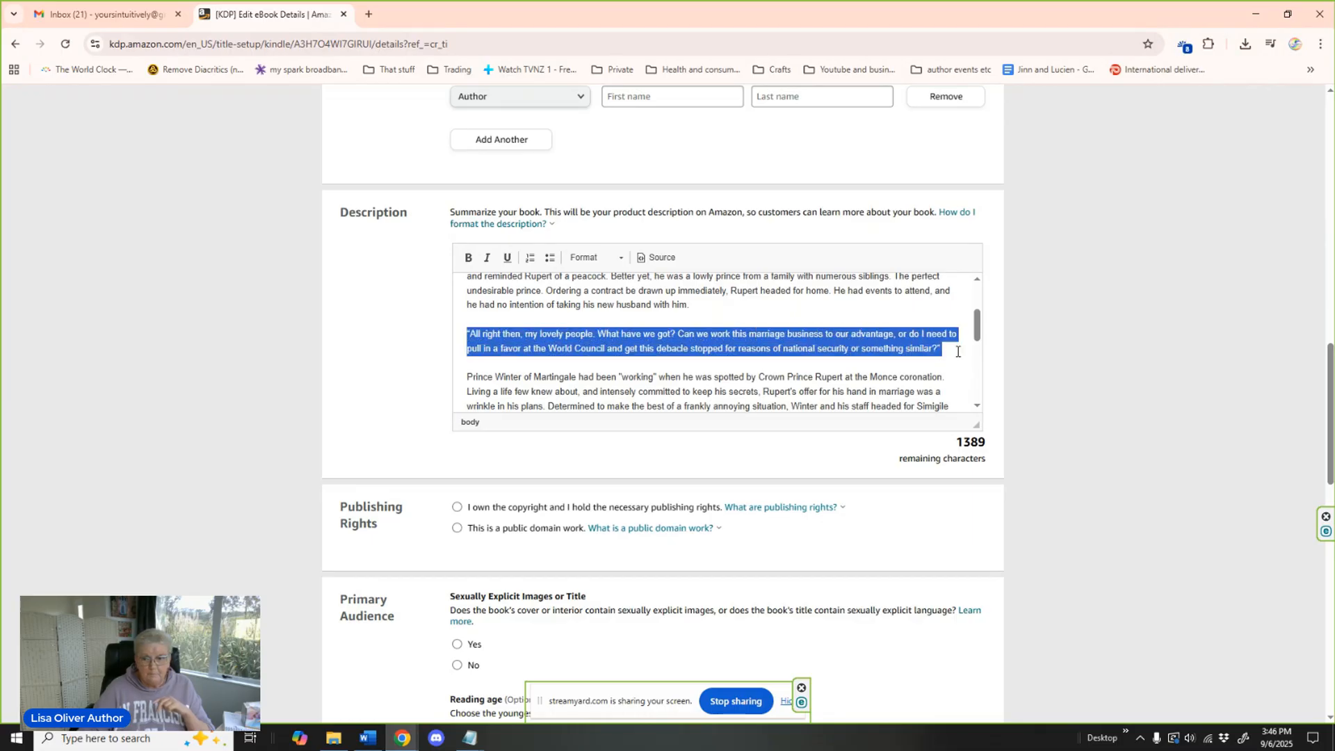
click(468, 257)
click(487, 258)
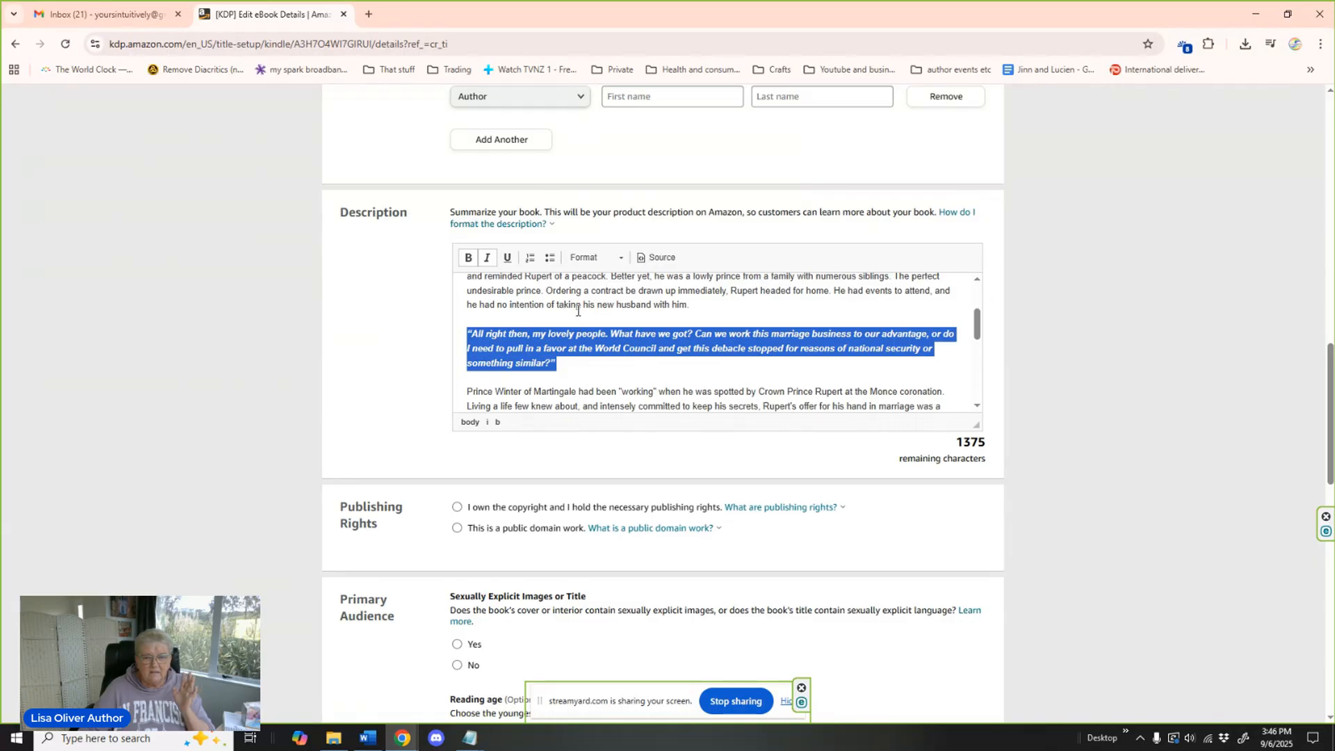
Format the description's third quote, starting "People are gossiping that I'm an unfit husband", in bold and italic.
scroll(577, 311, down, 3)
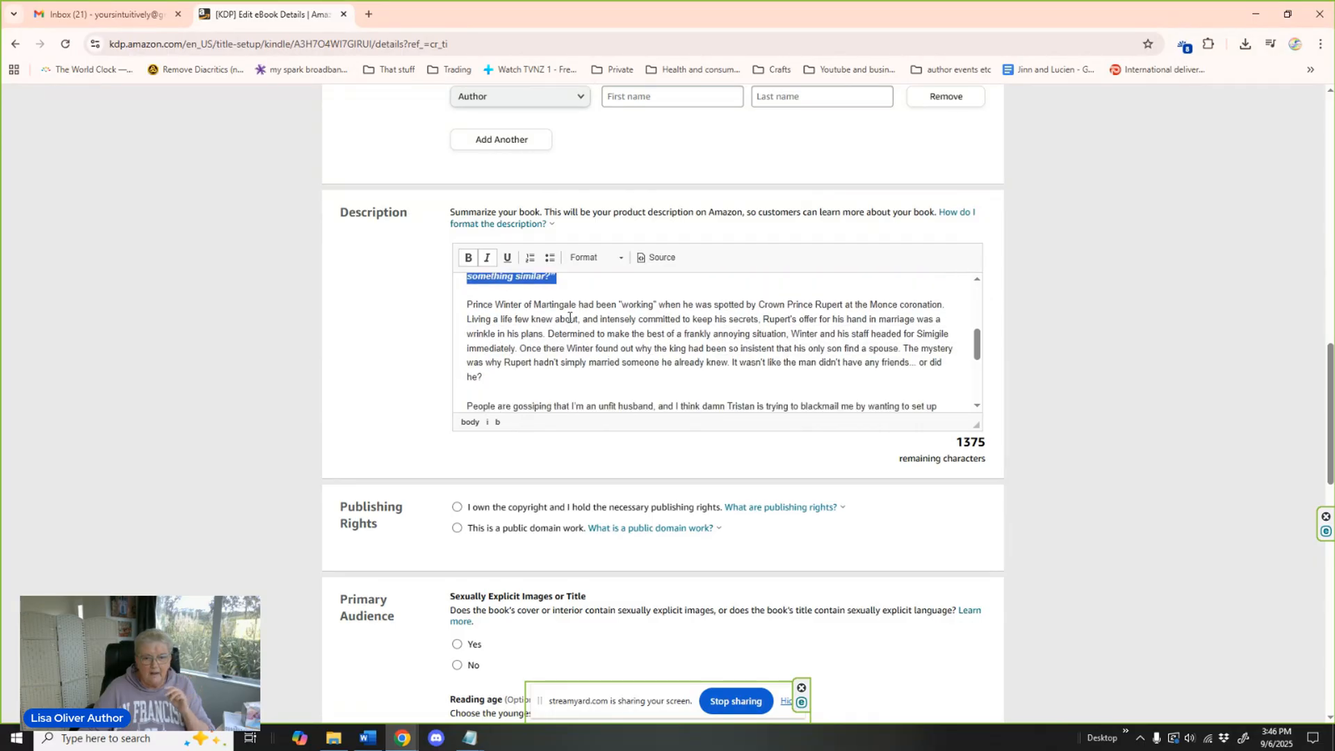
click(569, 319)
scroll(630, 320, down, 3)
scroll(630, 320, up, 2)
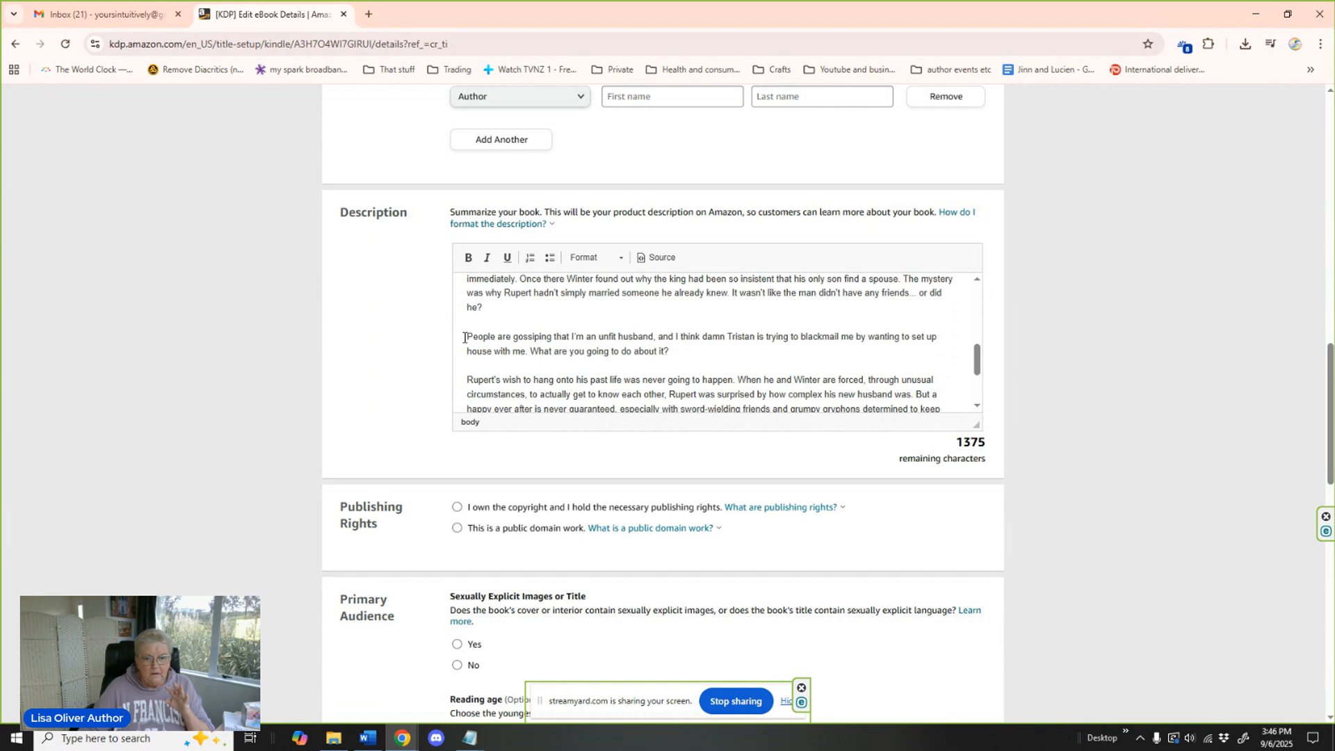
drag(464, 334, 696, 351)
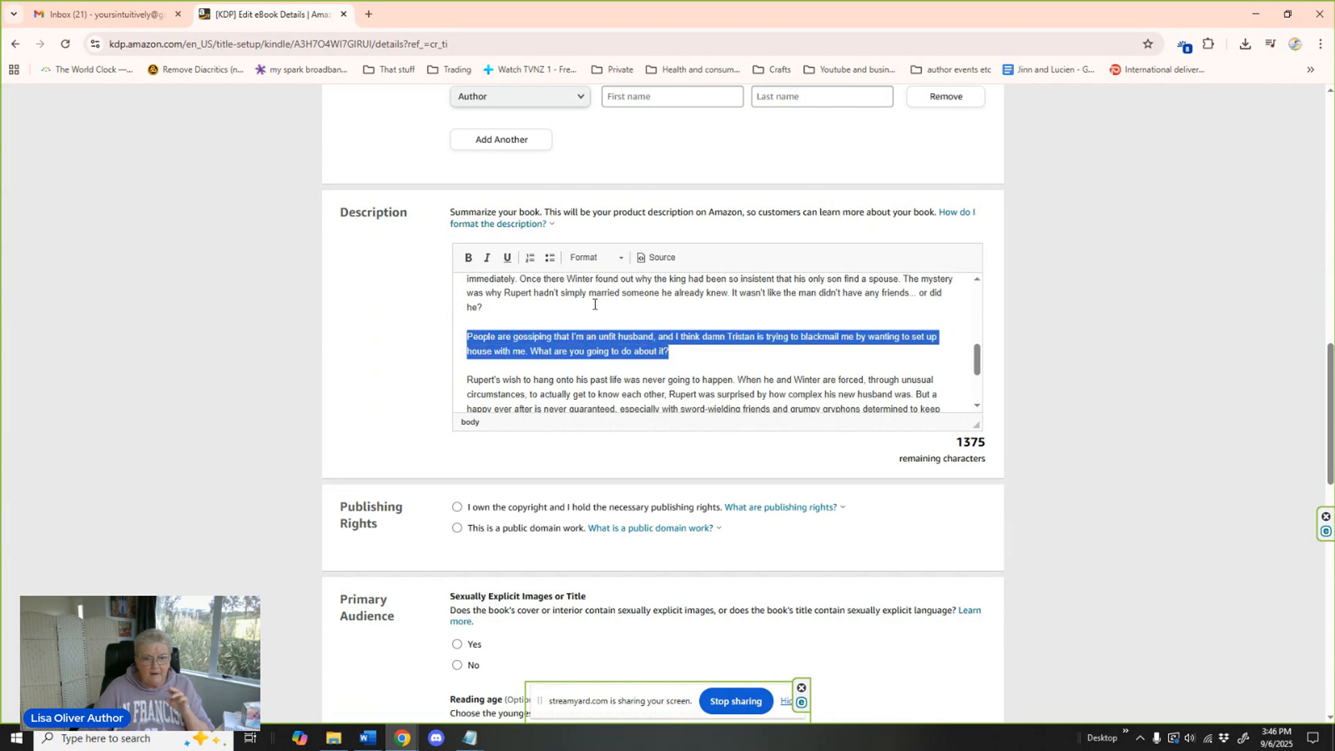
click(468, 258)
click(487, 258)
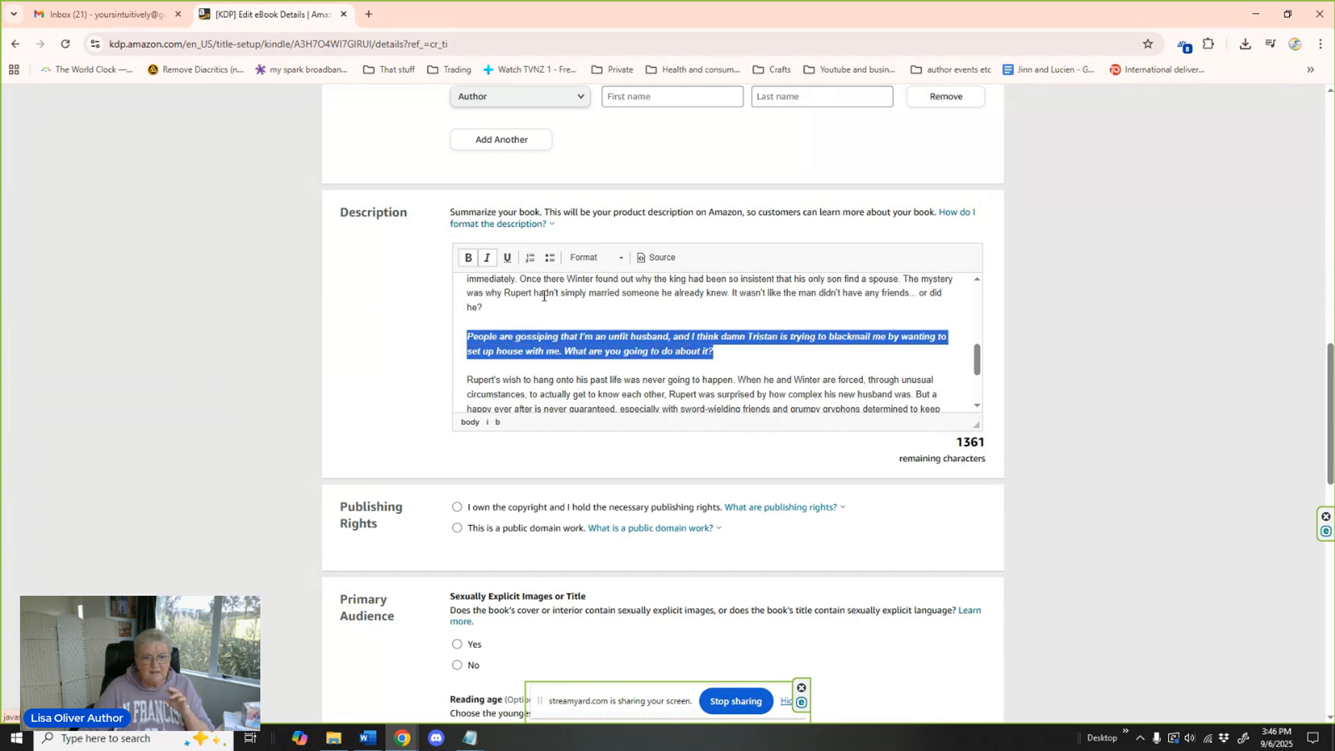
Review the rest of the description and declare under Publishing Rights that you own the copyright and hold the necessary publishing rights.
click(695, 379)
scroll(747, 340, down, 2)
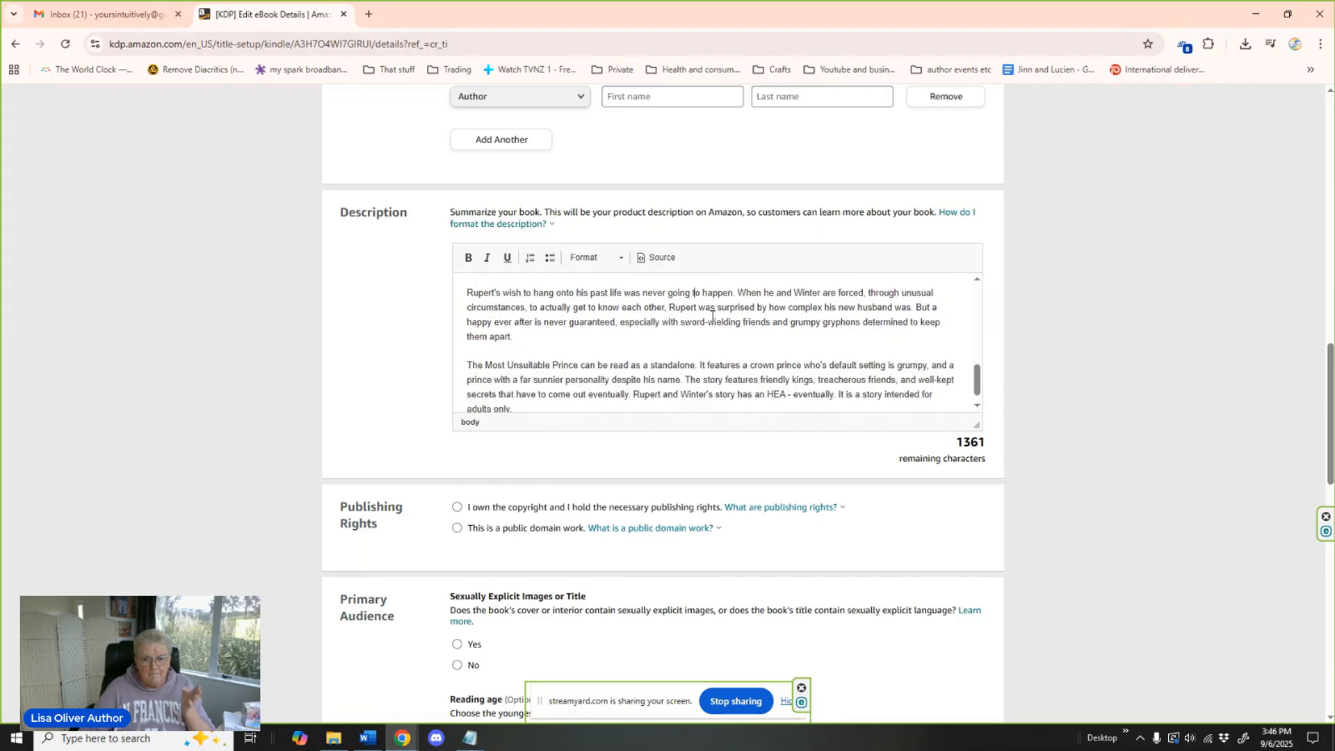
scroll(618, 322, down, 1)
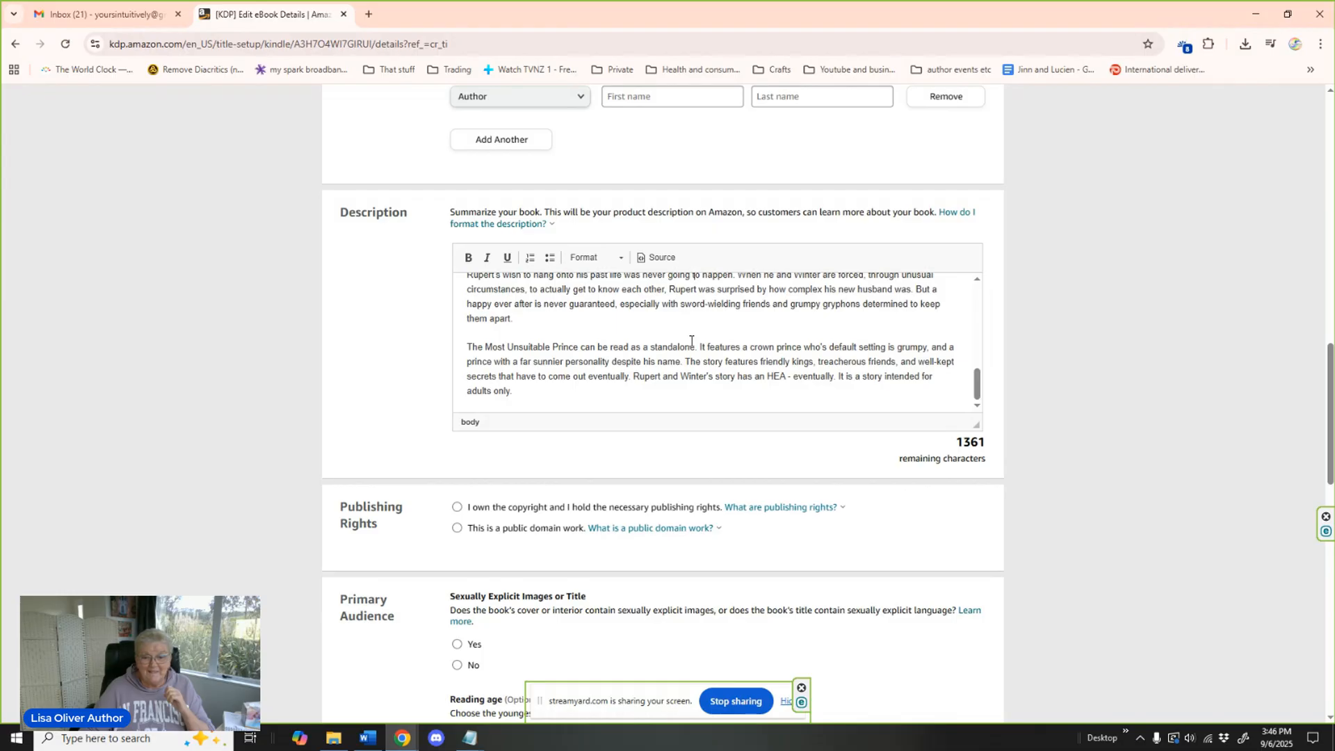
scroll(691, 341, down, 1)
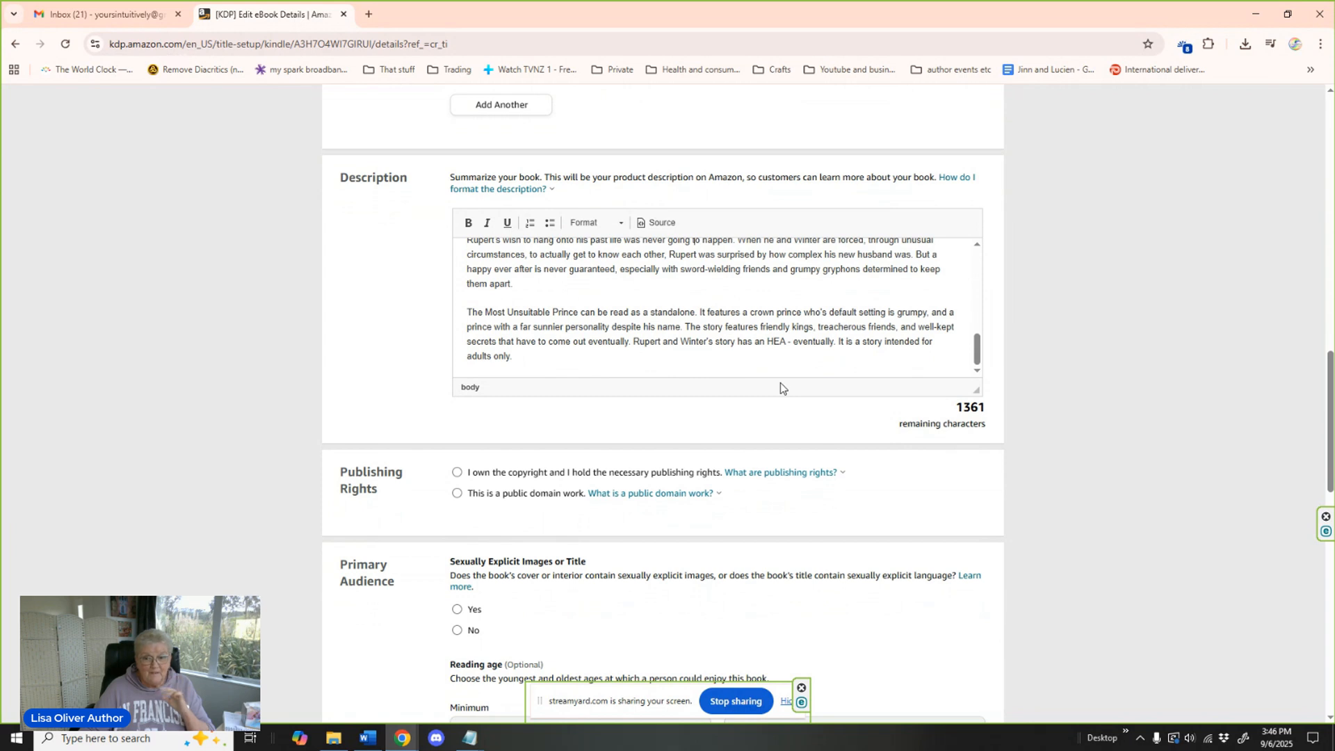
scroll(780, 382, down, 3)
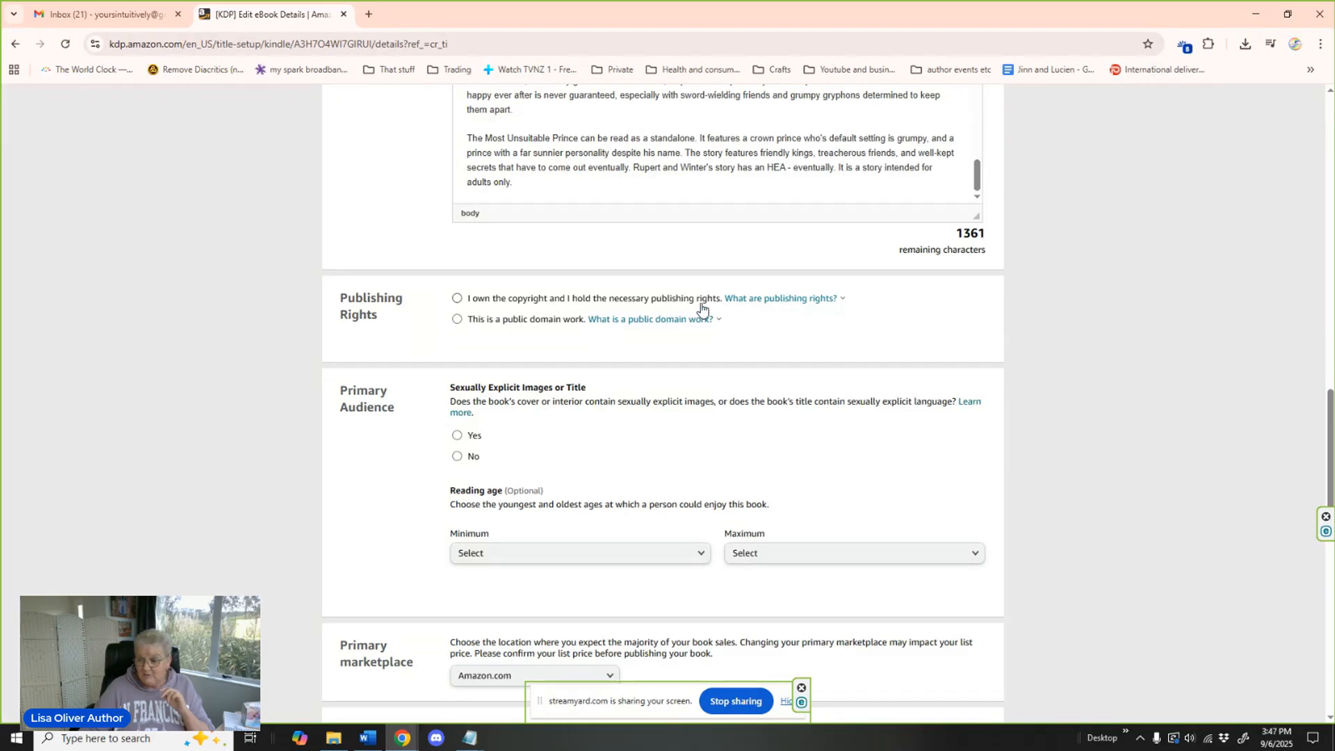
click(457, 299)
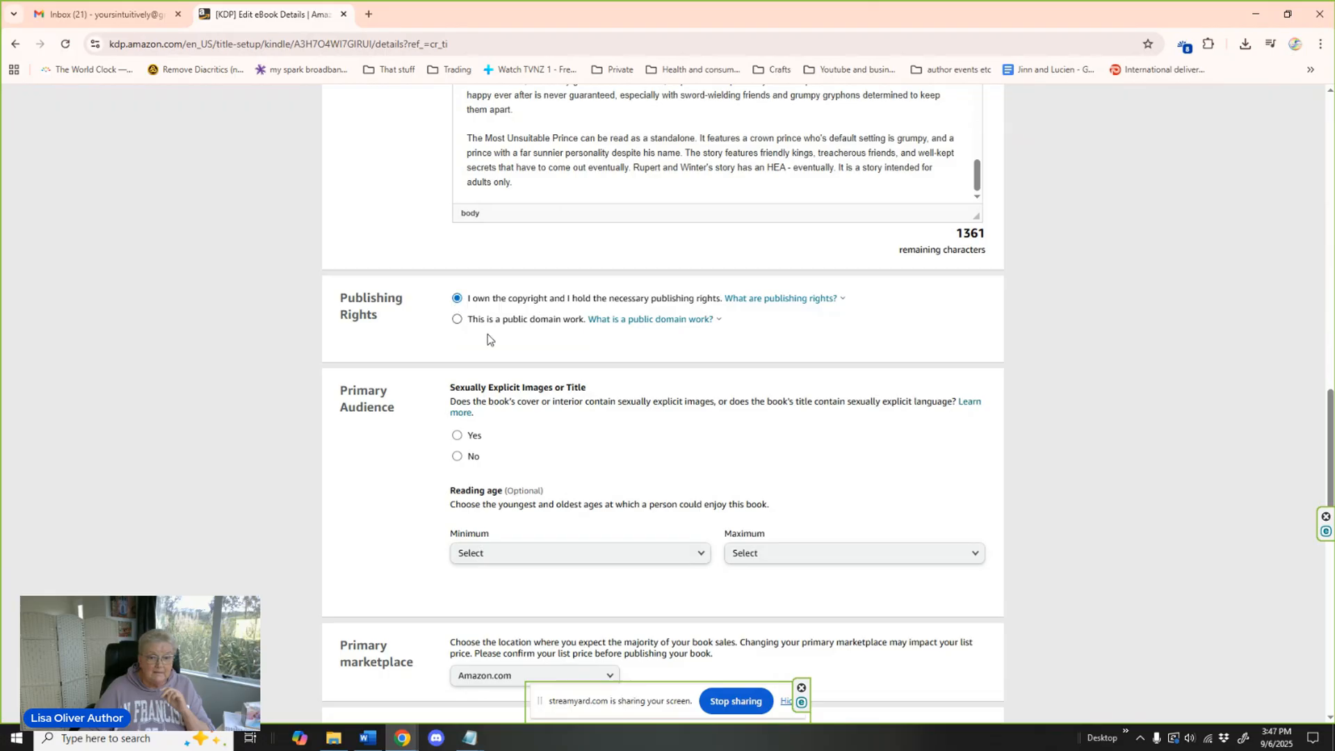
Answer No to sexually explicit images or title and set the minimum reading age to 18+.
scroll(615, 353, down, 2)
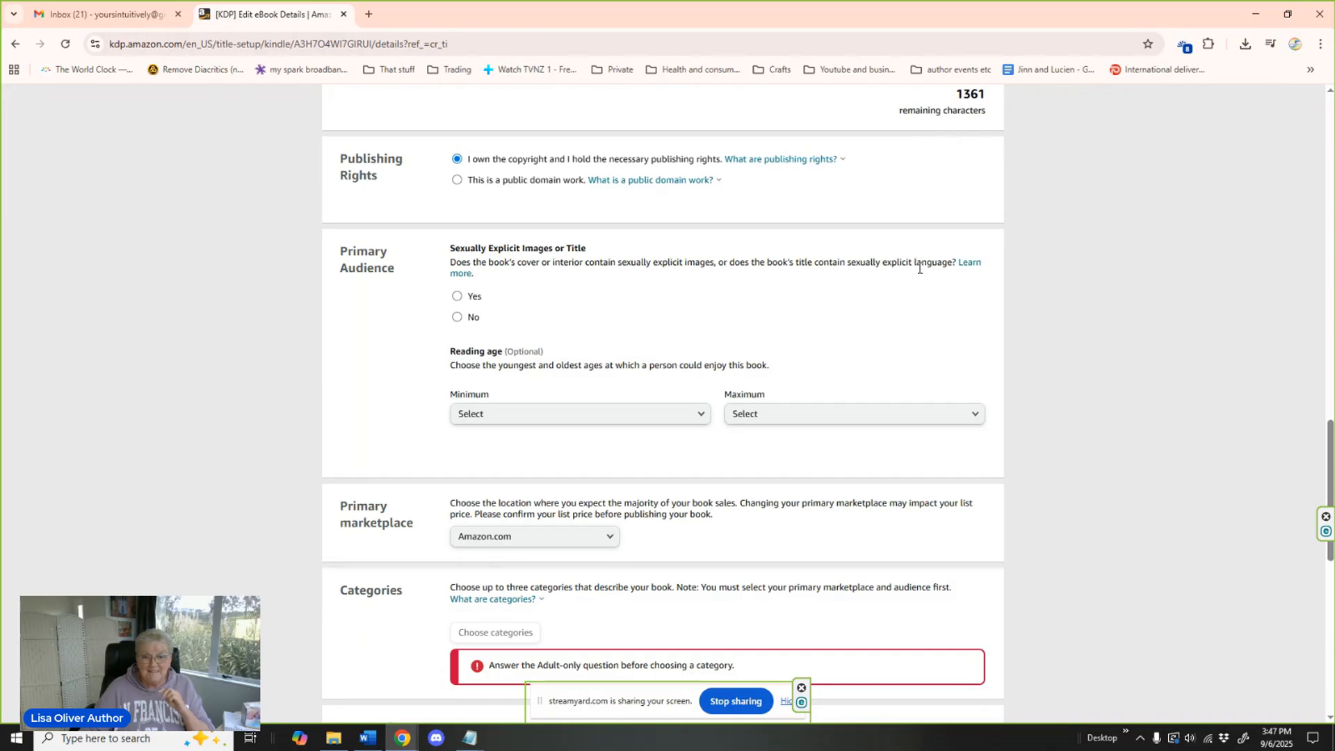
click(457, 318)
scroll(699, 317, down, 1)
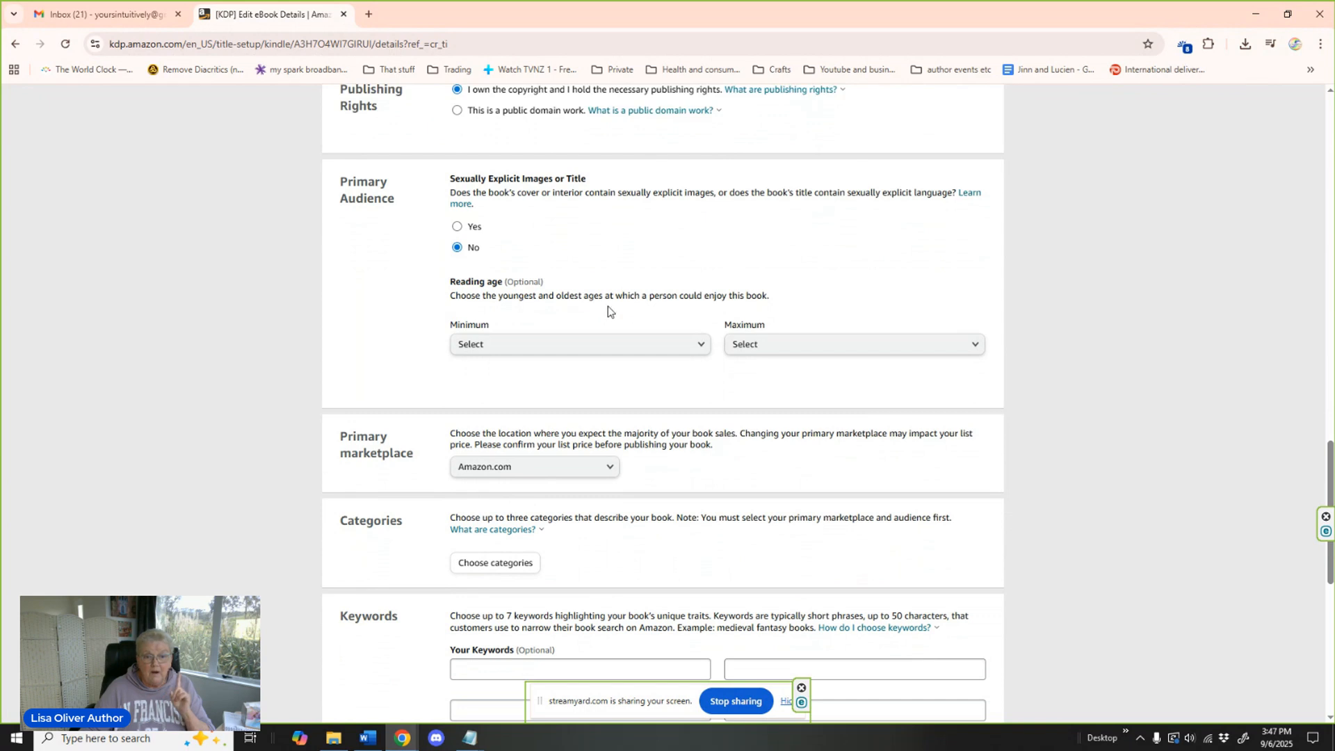
click(694, 346)
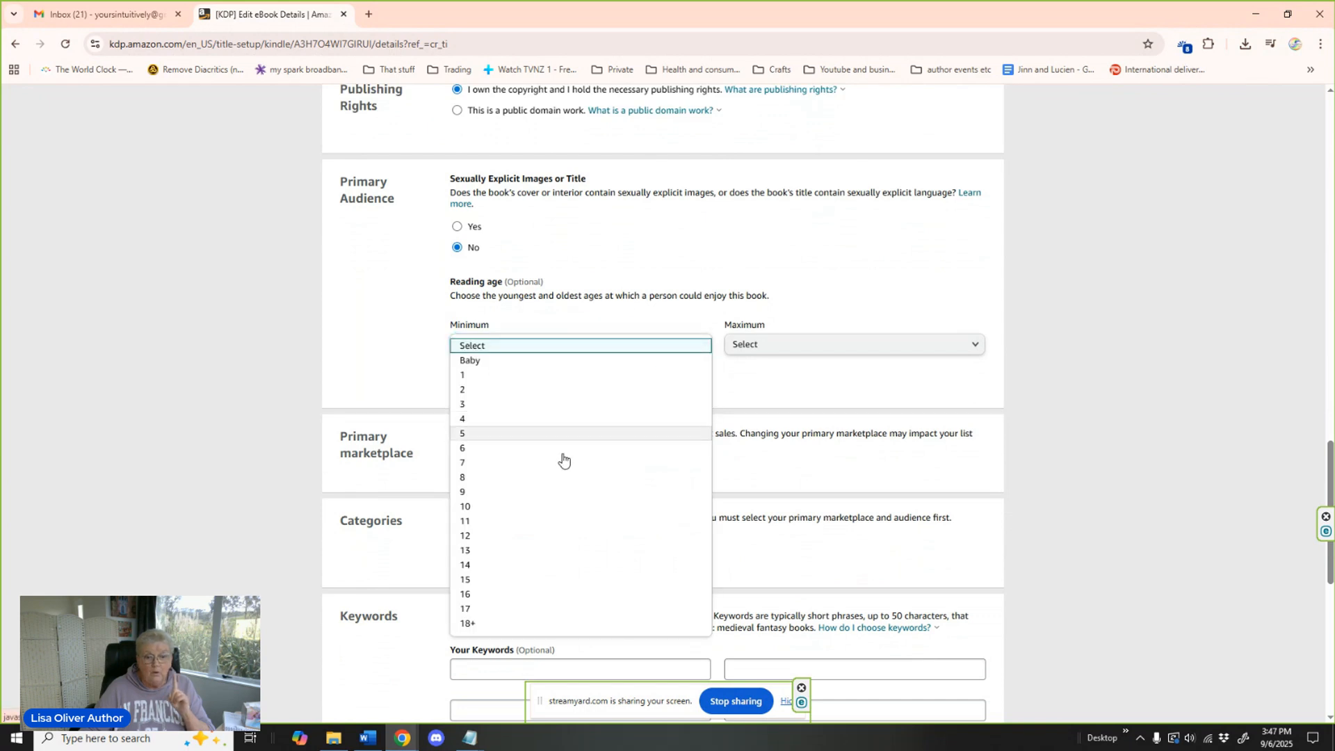
click(505, 624)
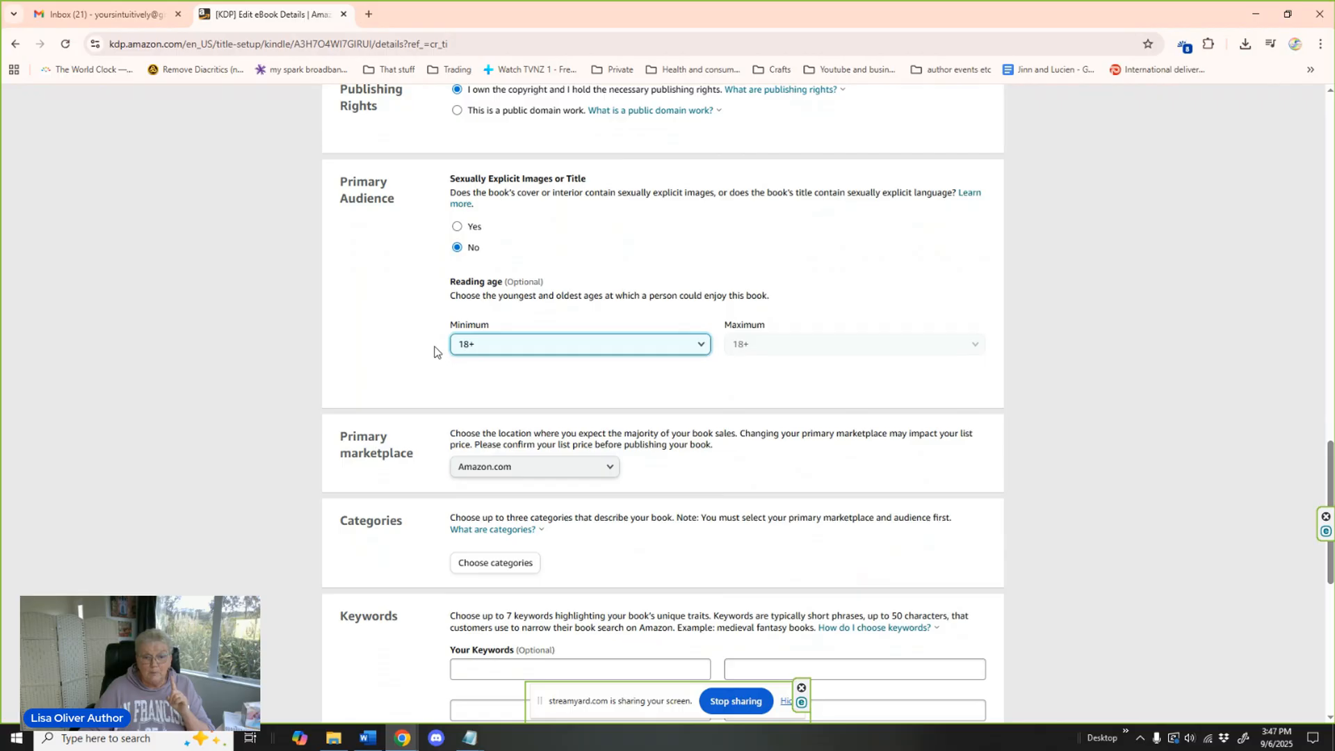
Choose LGBTQ+ eBooks with the Romance subcategory as the first category and select the Gay Romance placement.
scroll(434, 352, down, 2)
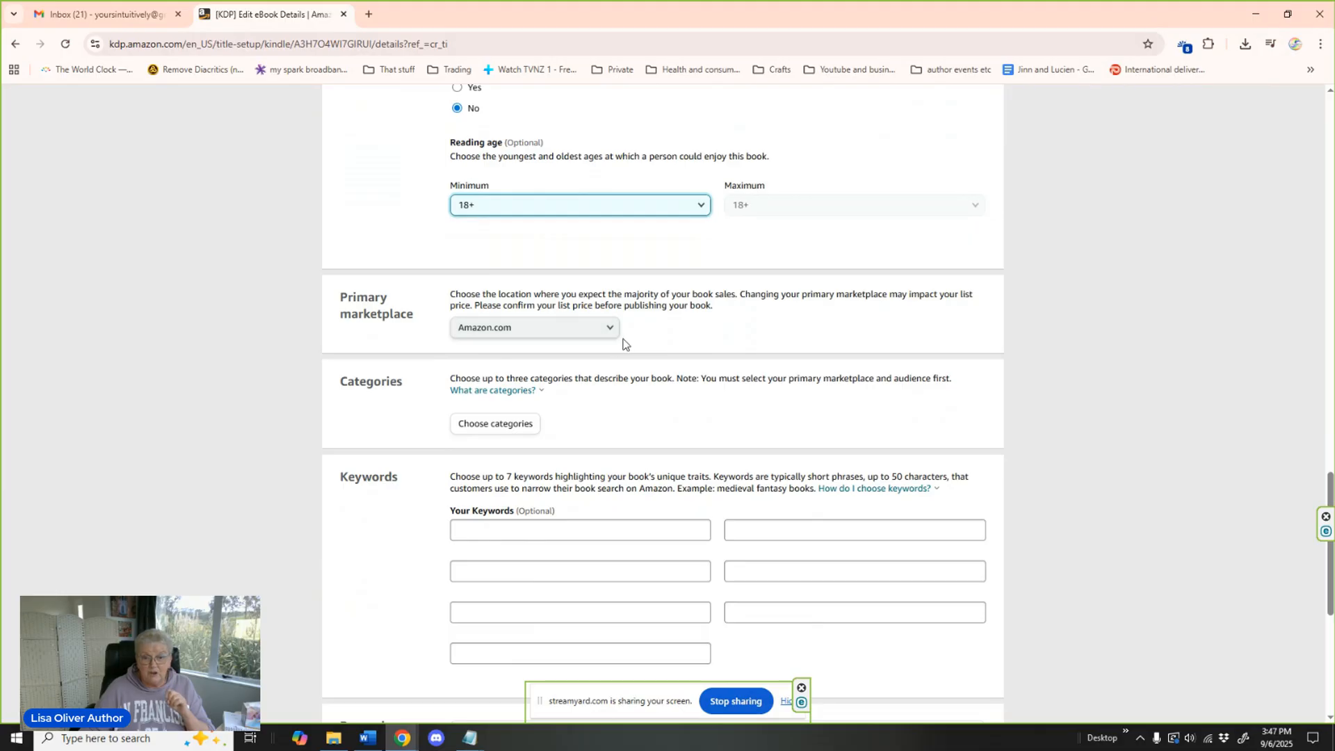
scroll(690, 337, down, 2)
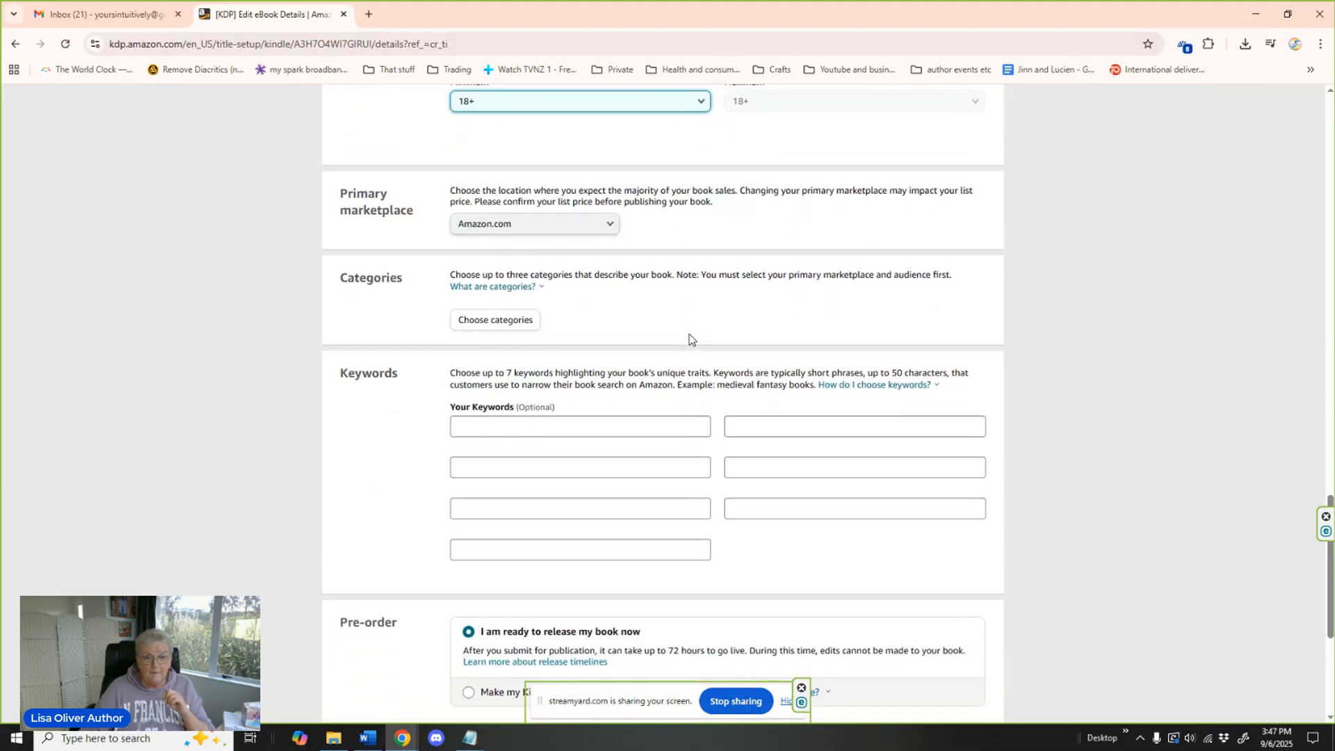
click(507, 303)
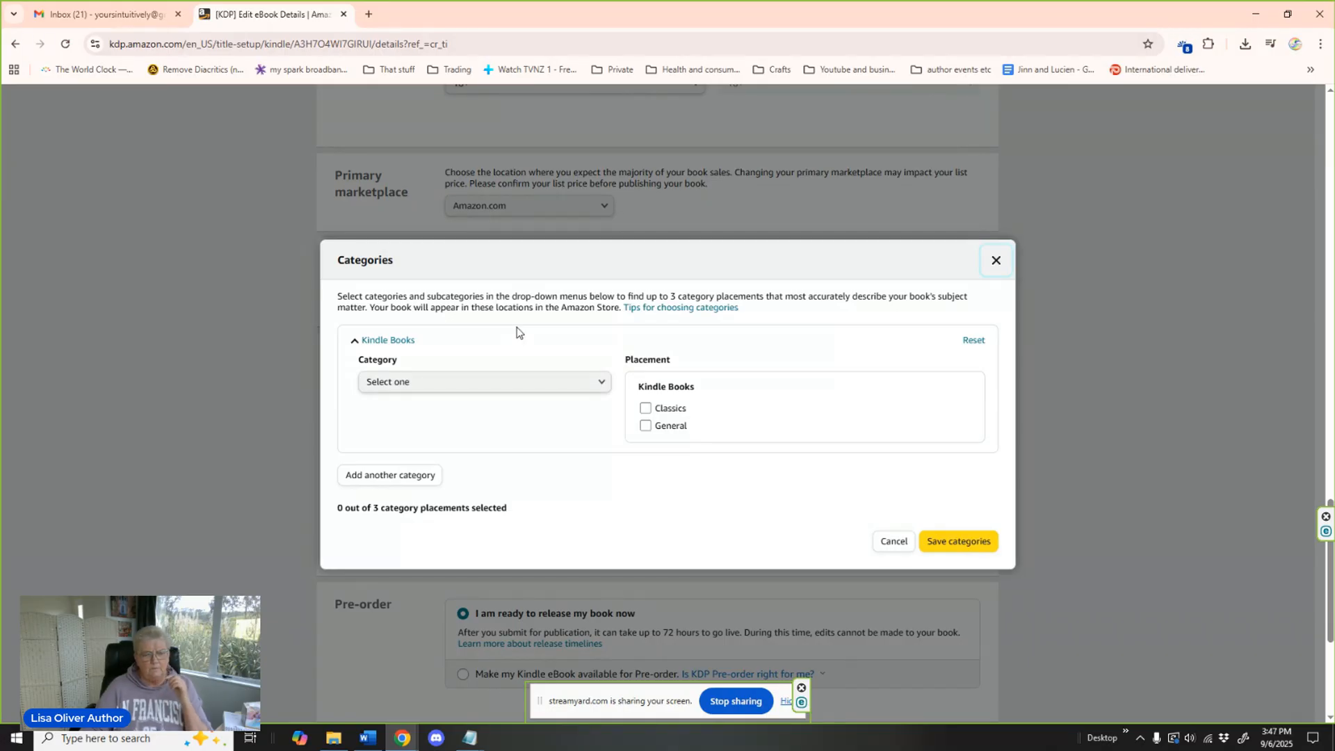
click(509, 379)
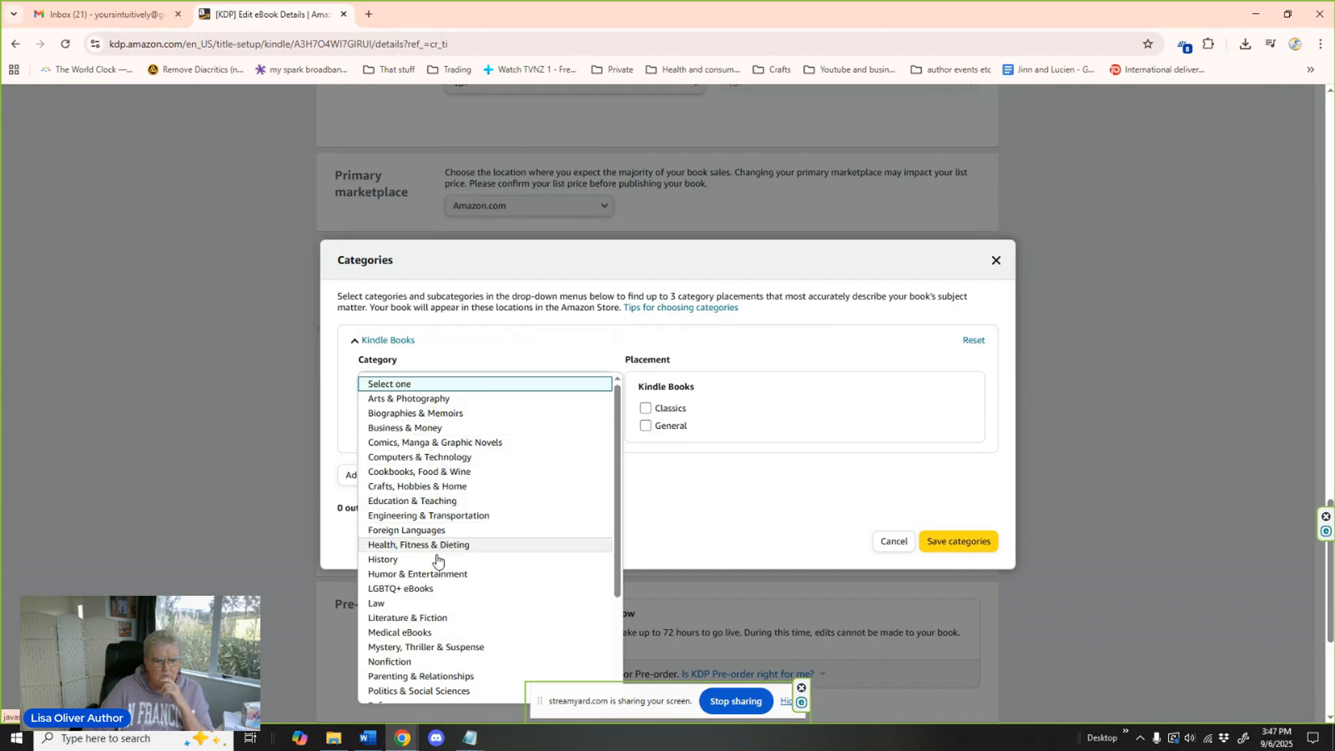
click(432, 588)
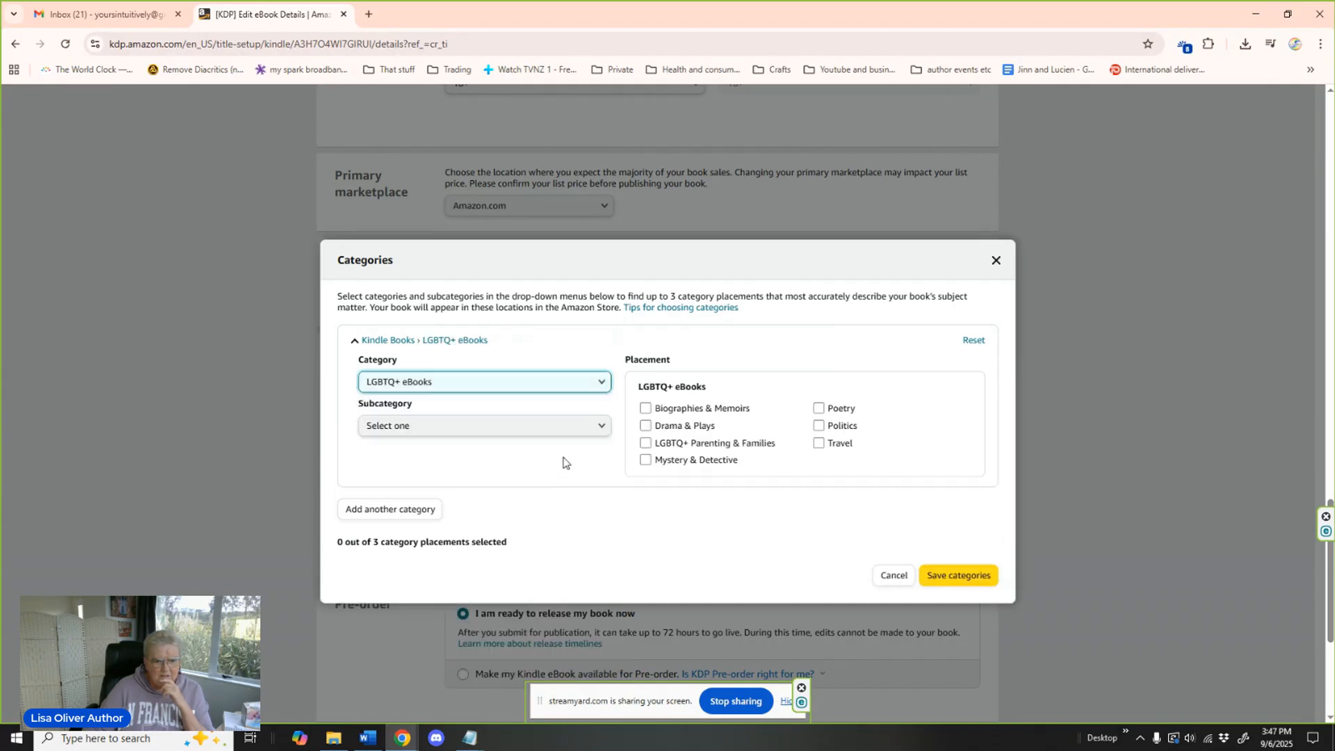
click(603, 427)
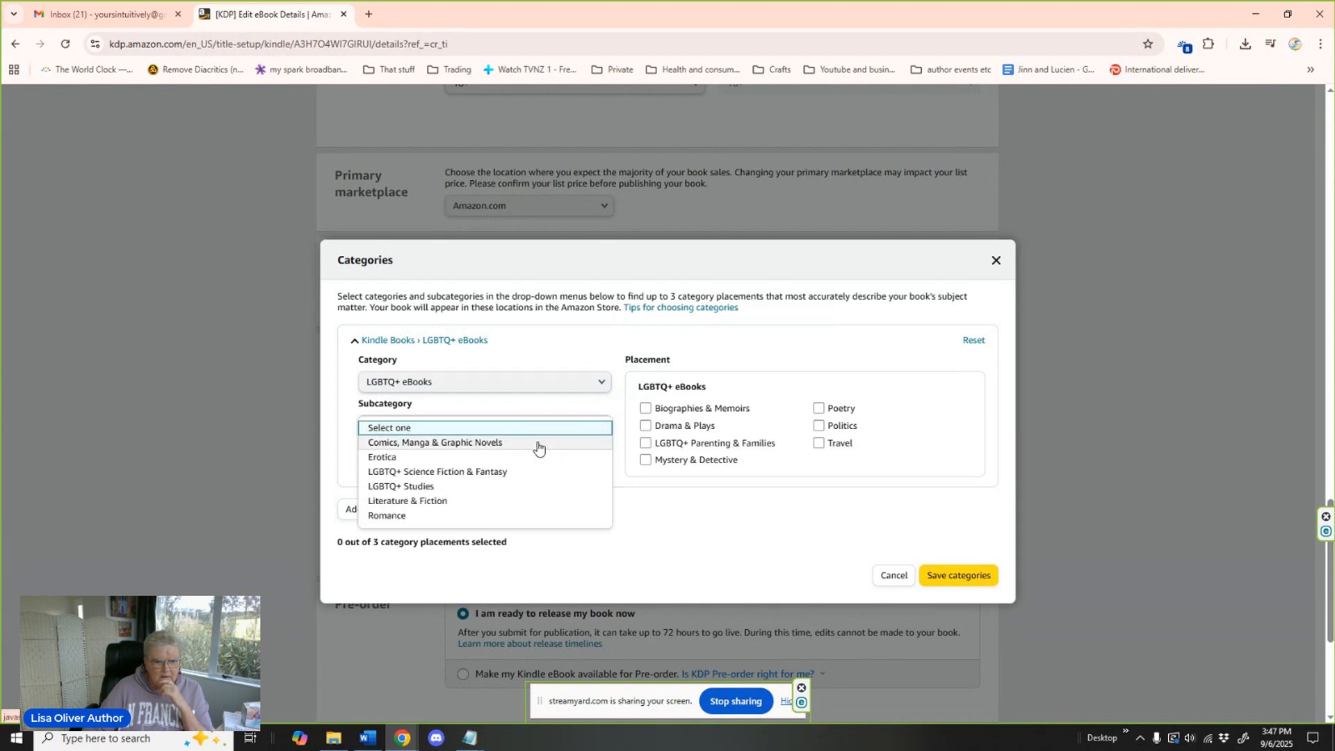
click(404, 522)
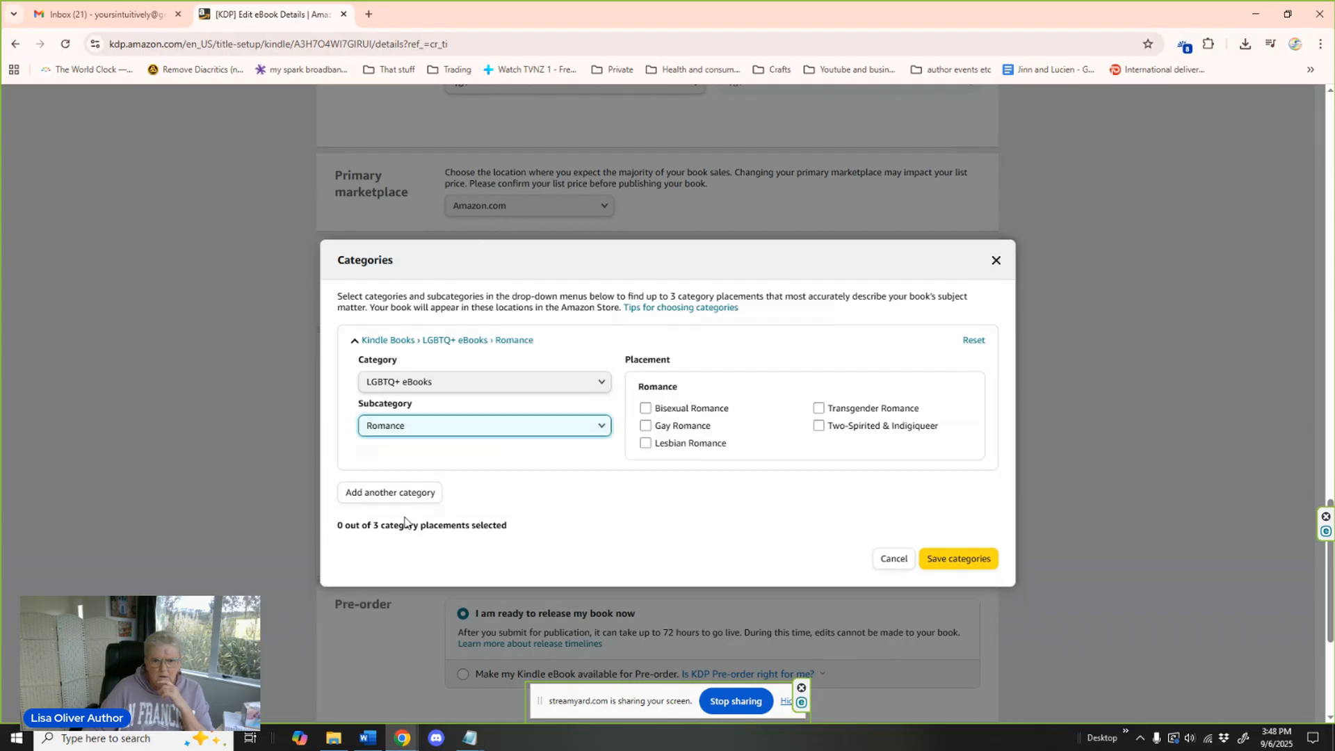
click(645, 426)
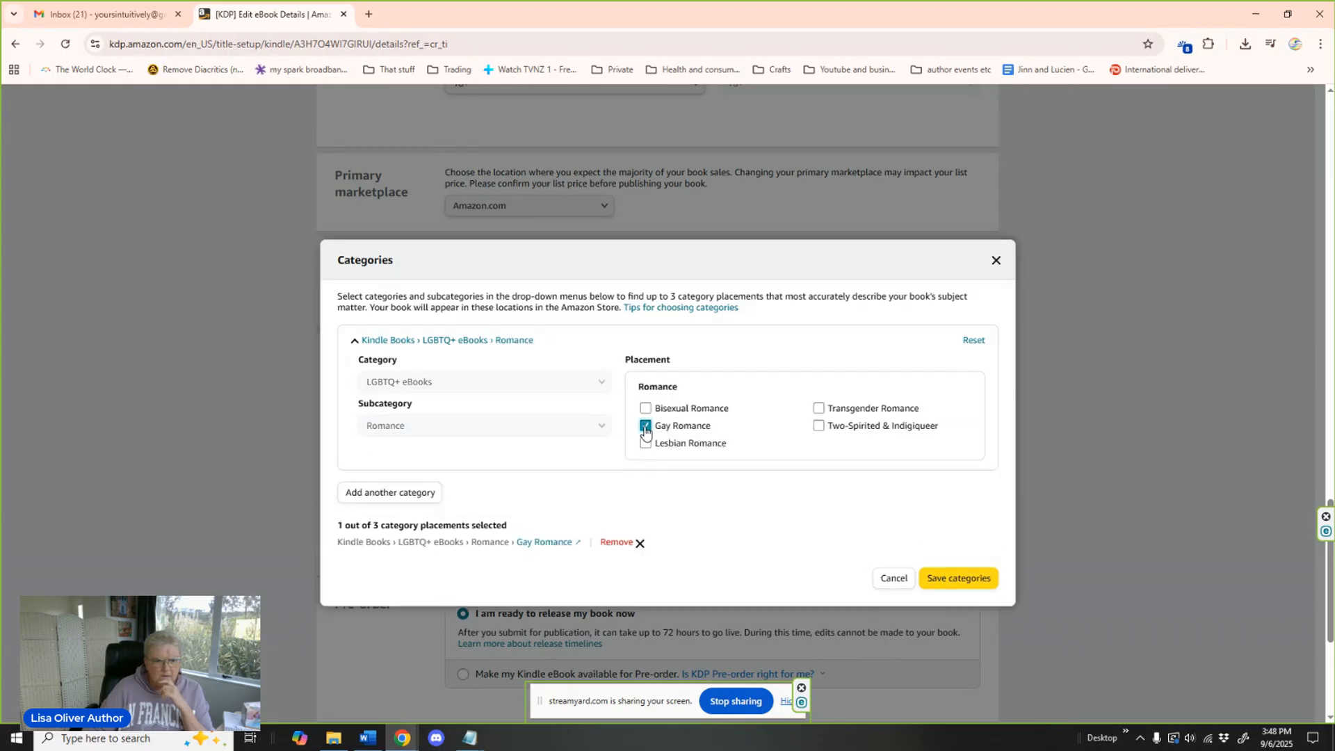
Add a second category, LGBTQ+ eBooks with LGBTQ+ Science Fiction & Fantasy as subcategory, and select the Fantasy placement.
click(408, 494)
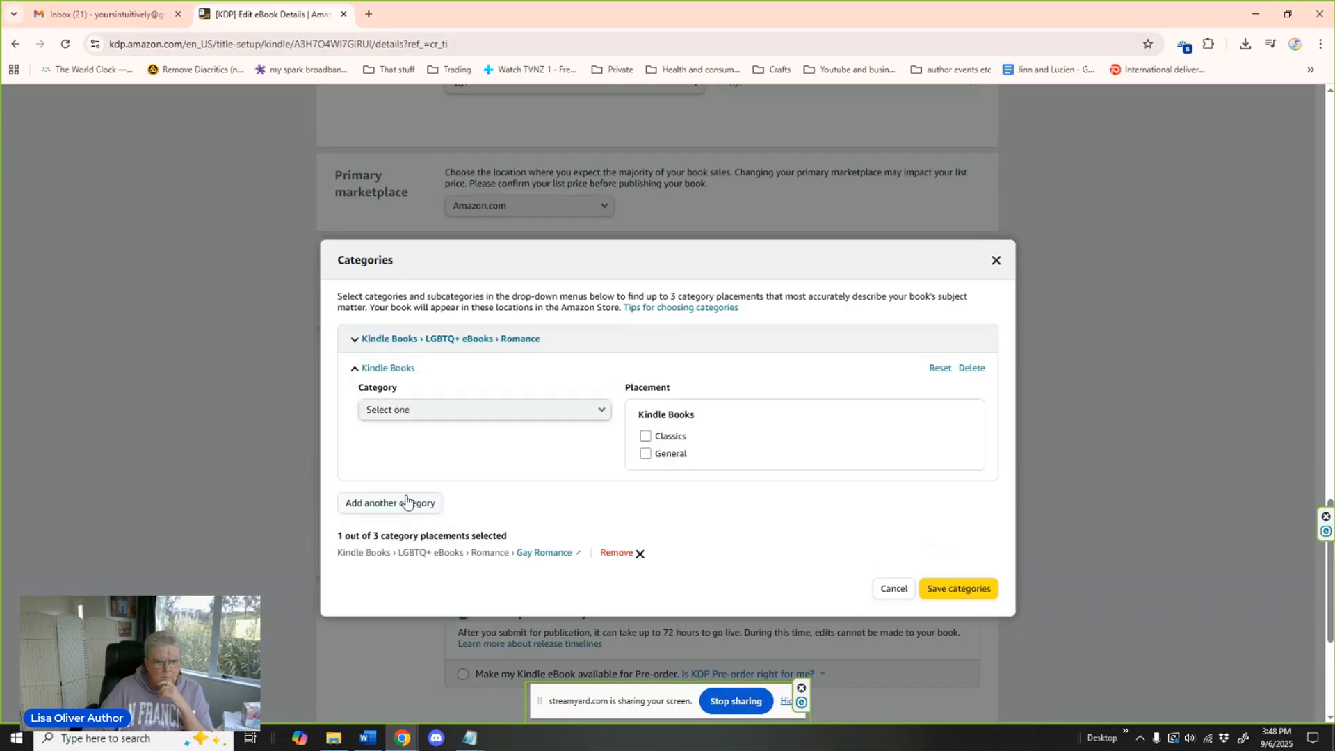
click(596, 415)
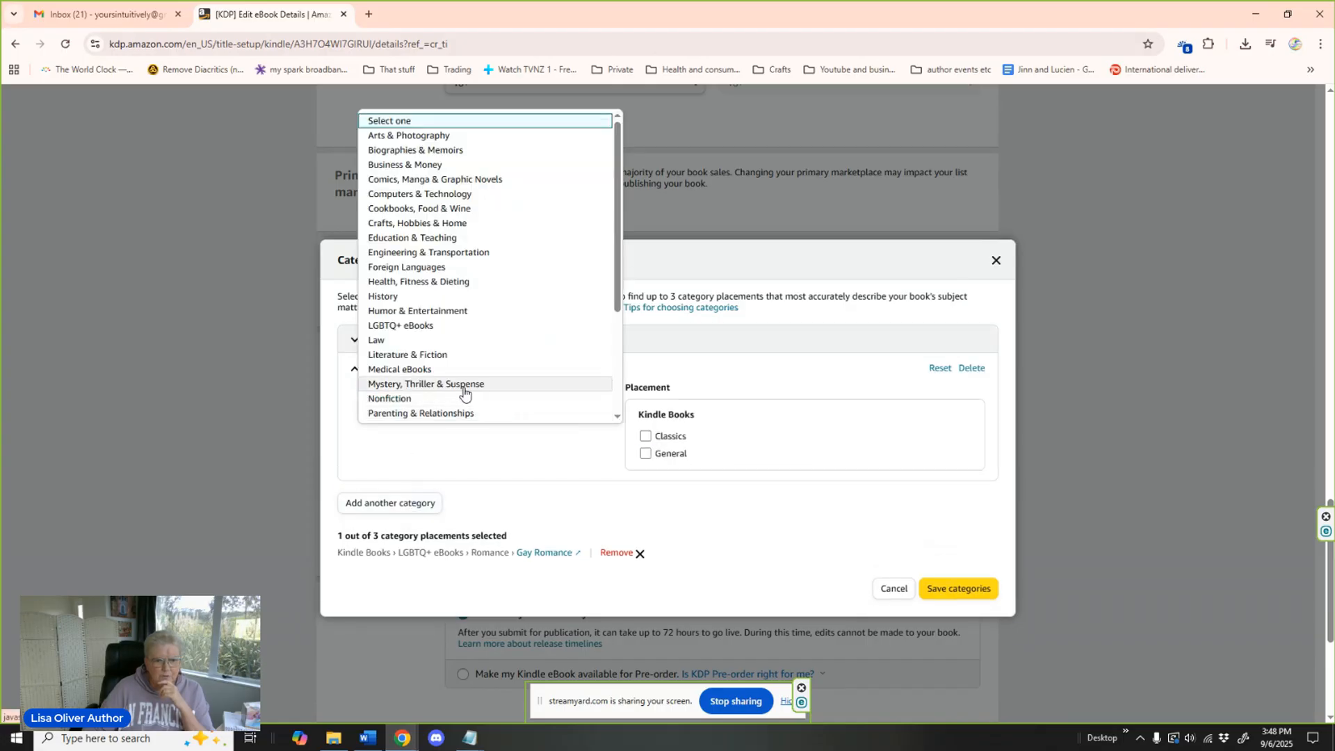
click(422, 327)
click(506, 453)
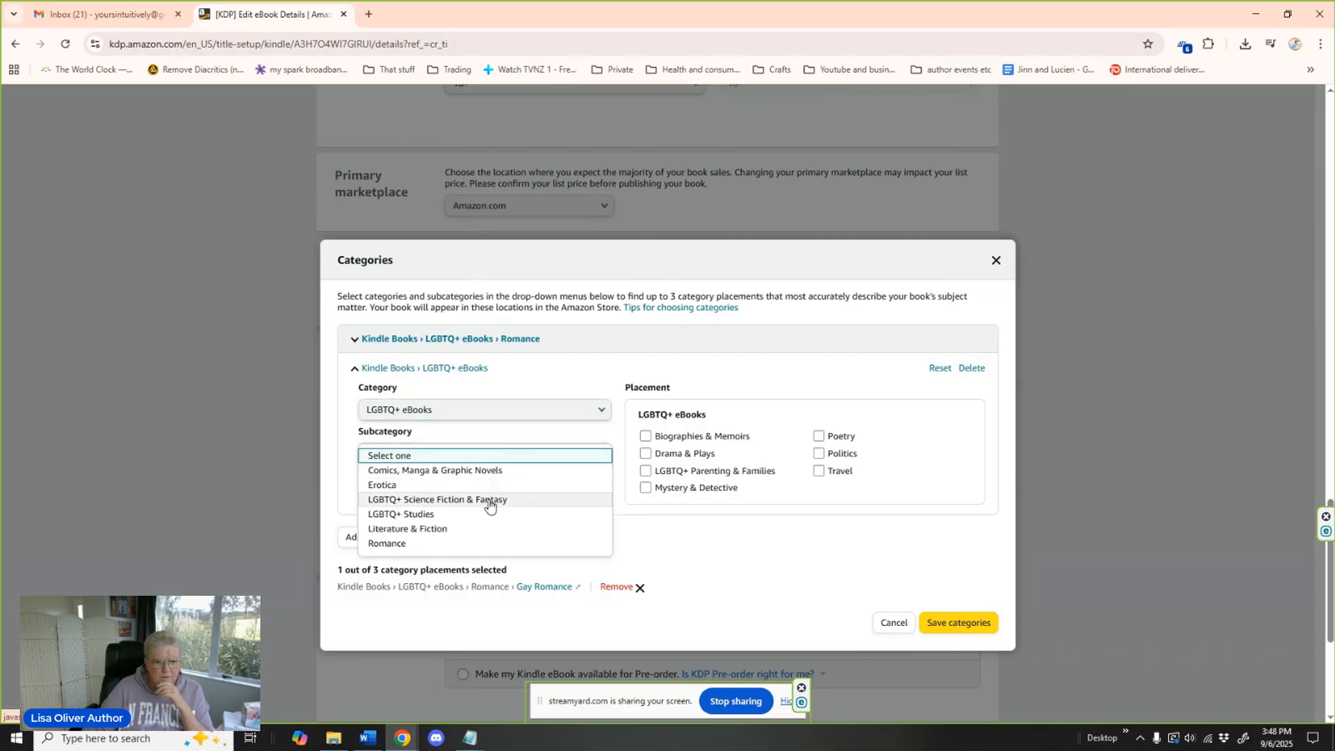
click(490, 501)
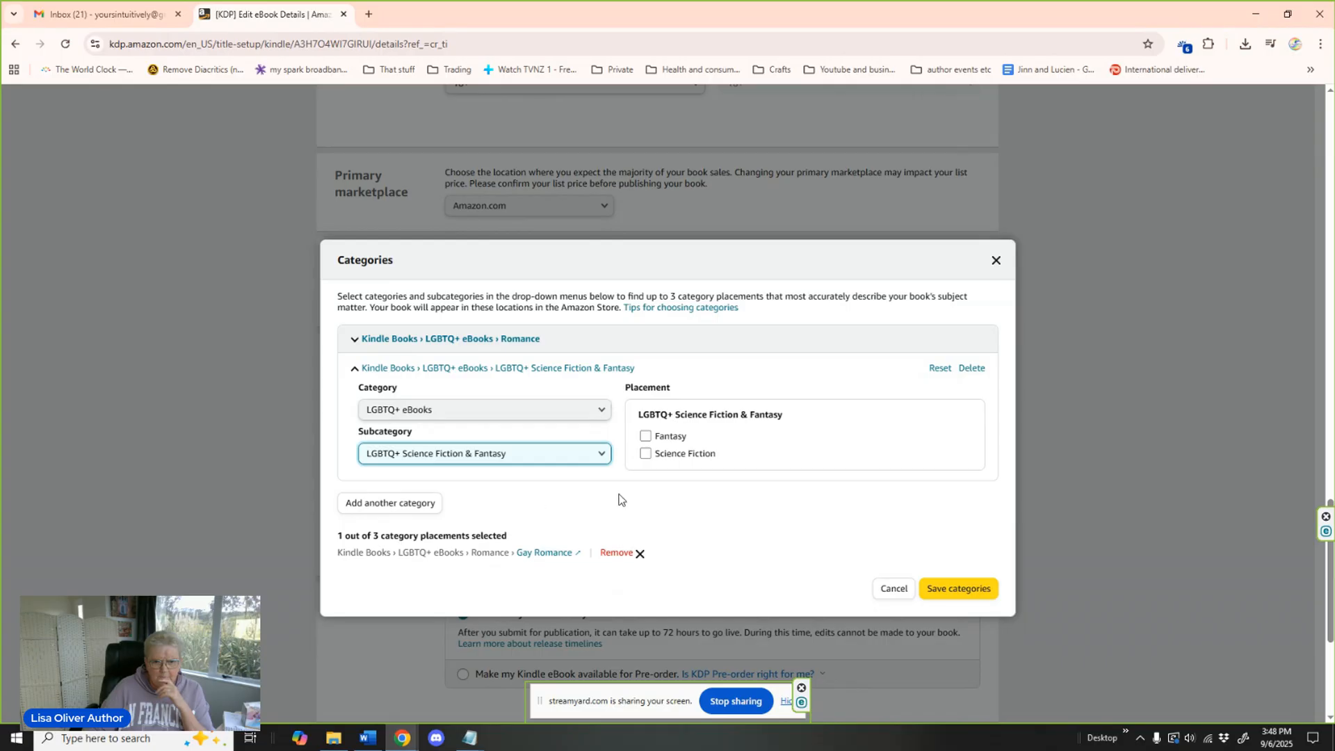
click(644, 442)
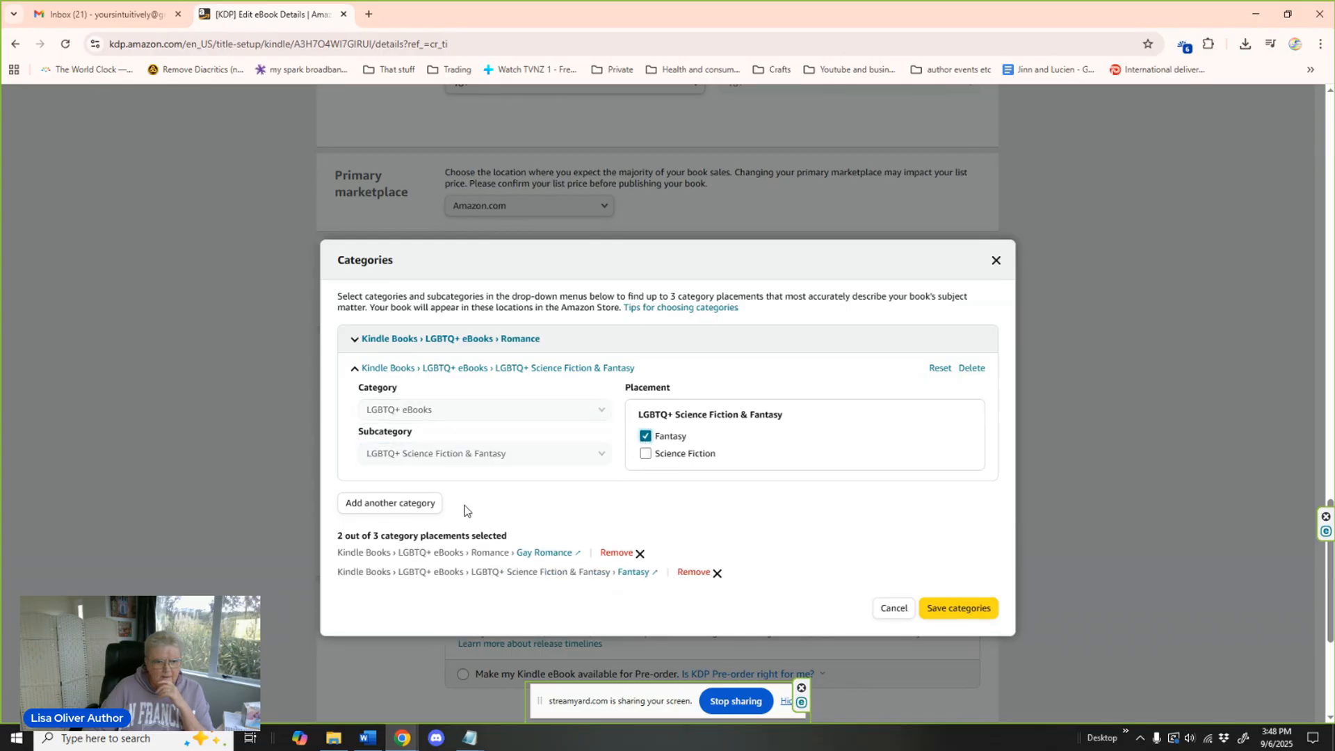
Add a third category to the book and set its main category to Romance.
click(417, 507)
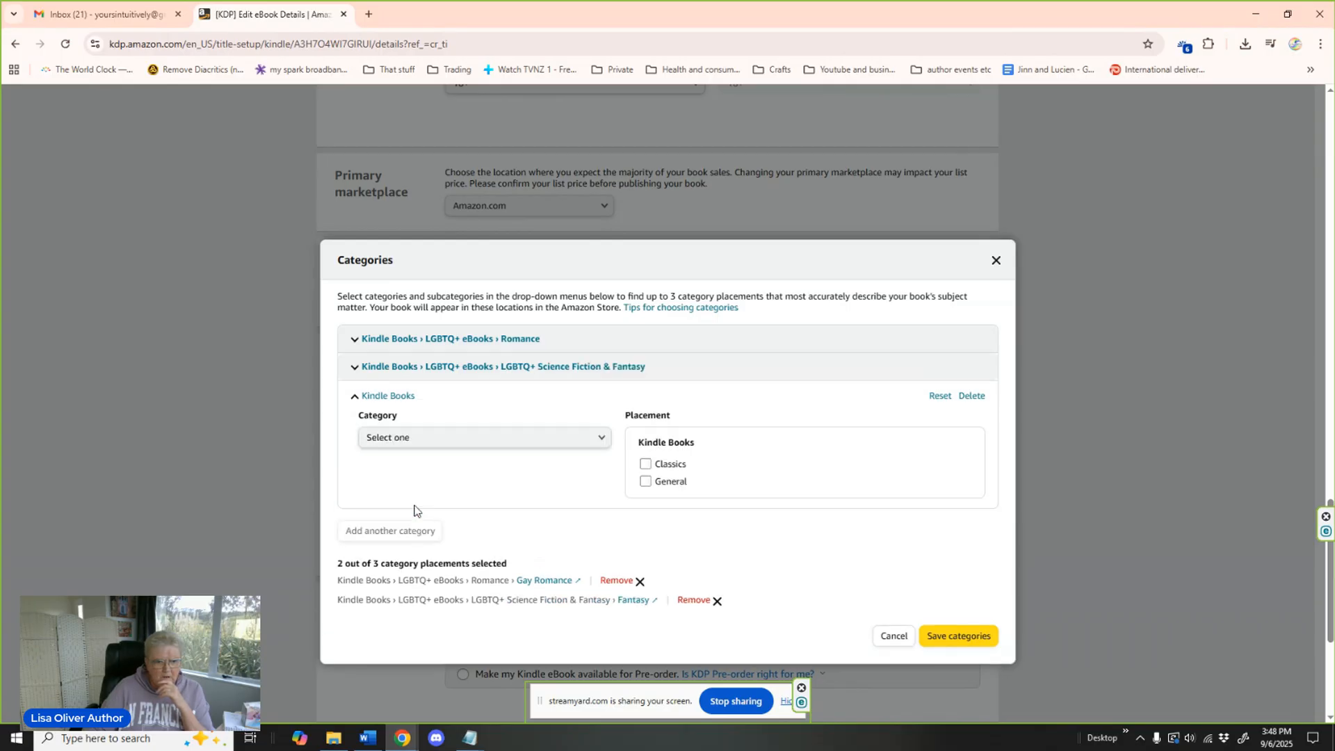
click(477, 438)
scroll(477, 317, down, 3)
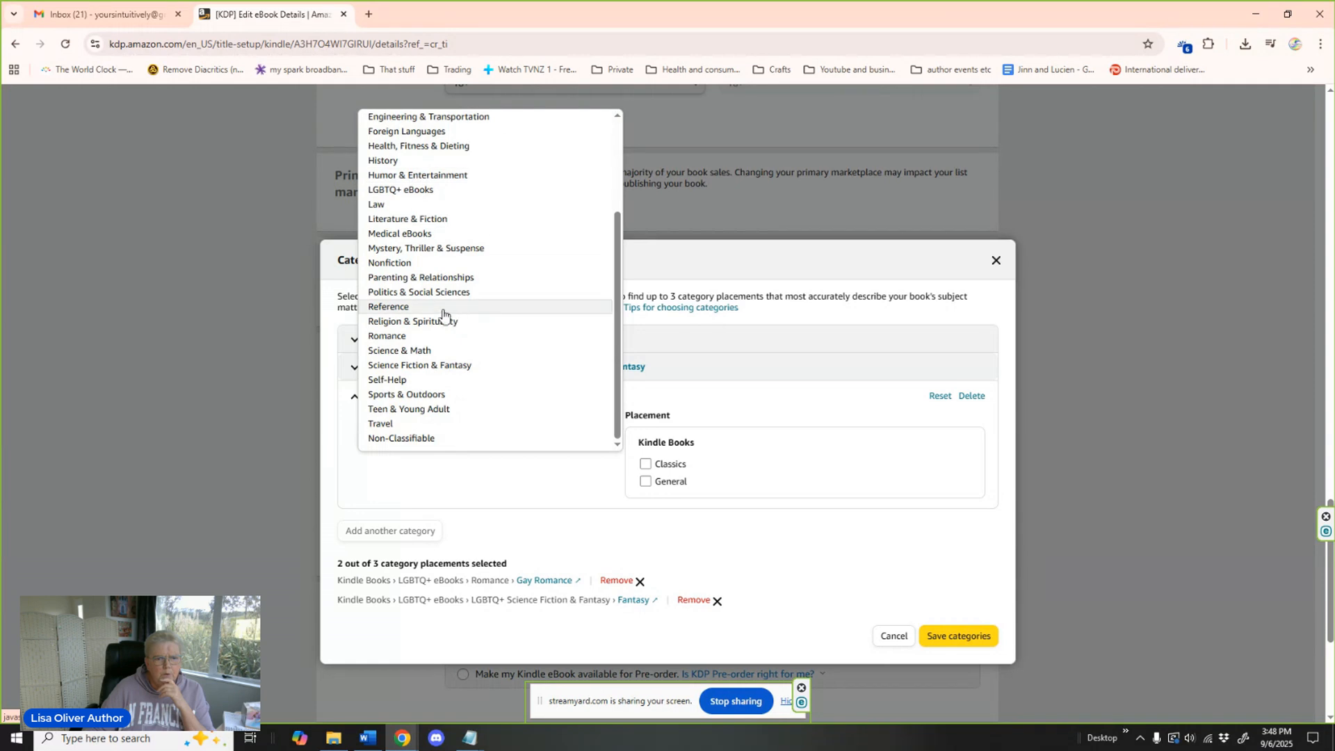
click(406, 336)
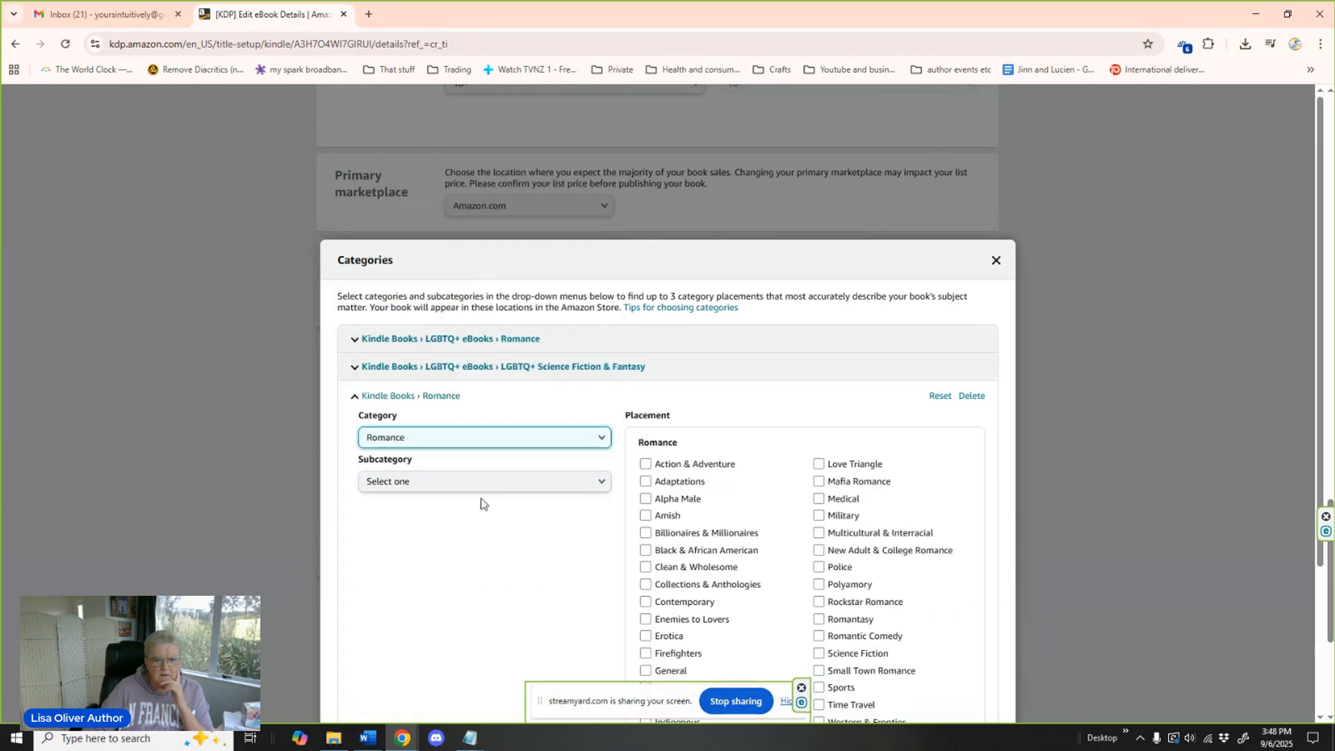
scroll(563, 451, down, 2)
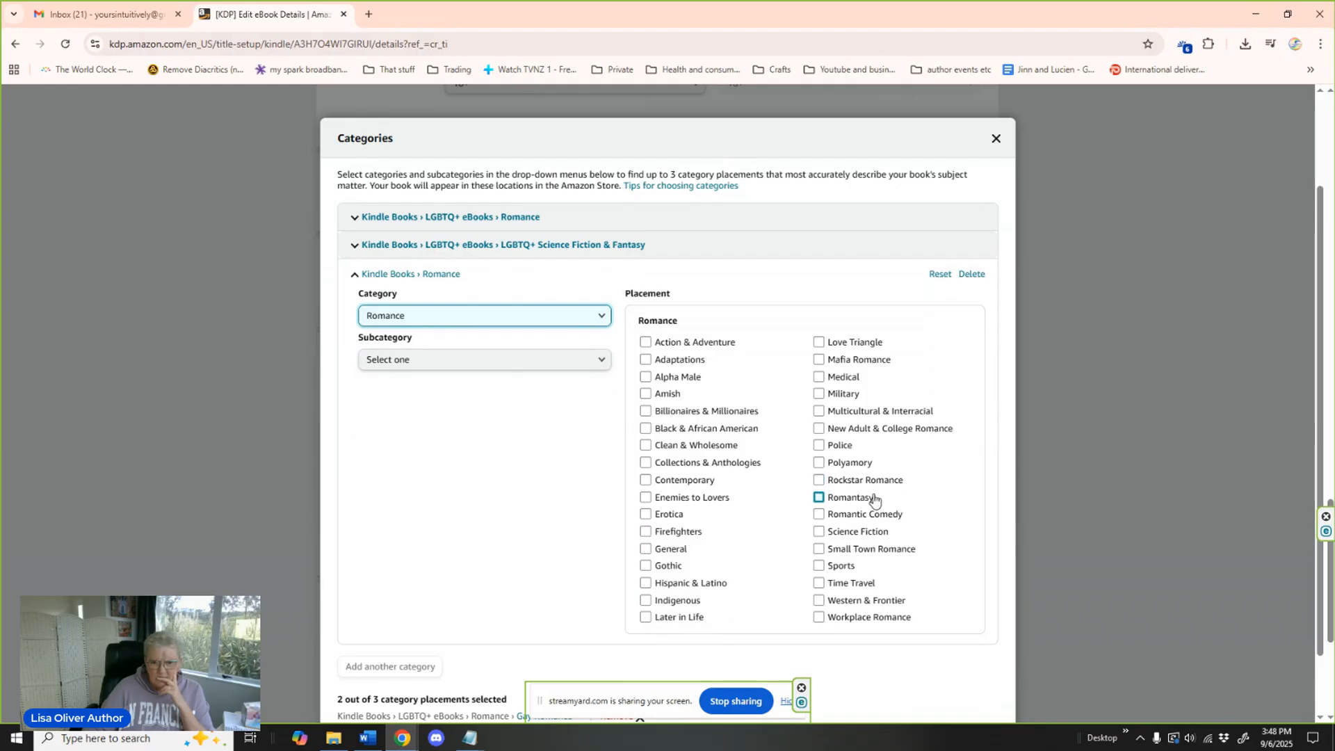
click(604, 361)
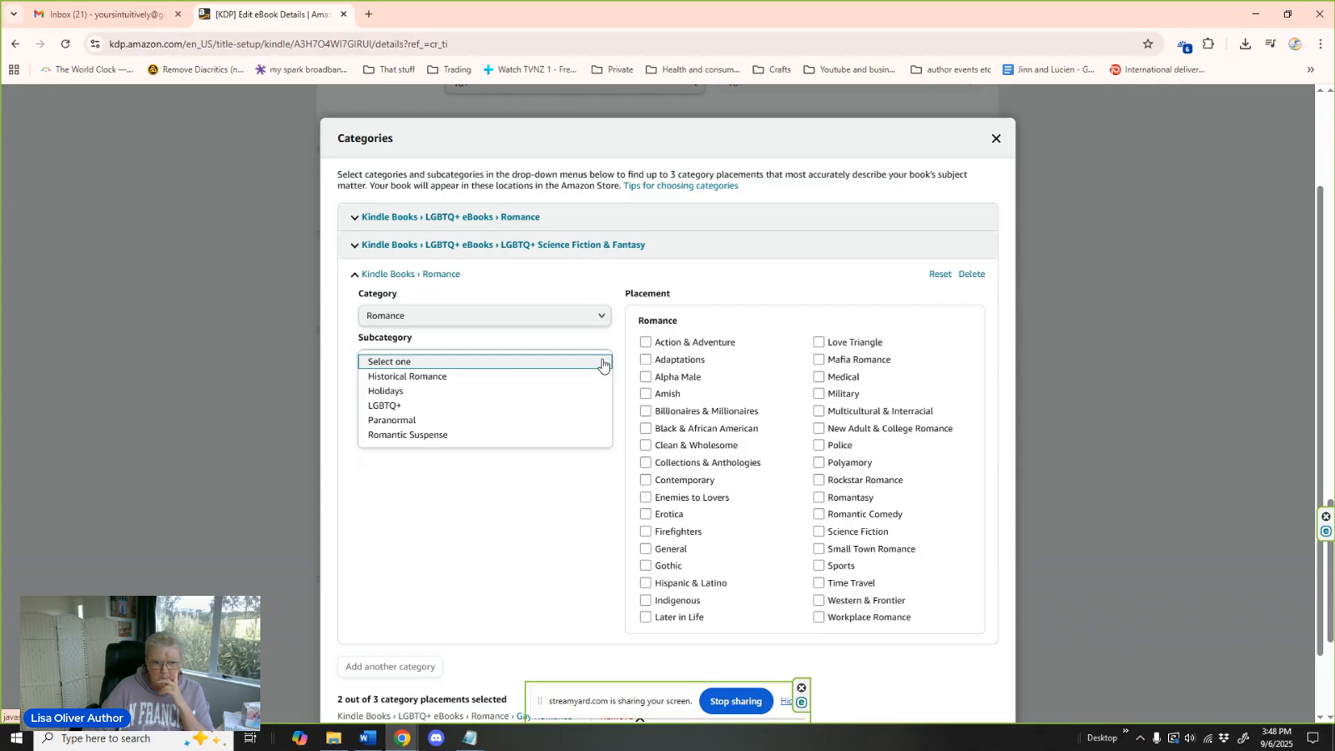
click(437, 410)
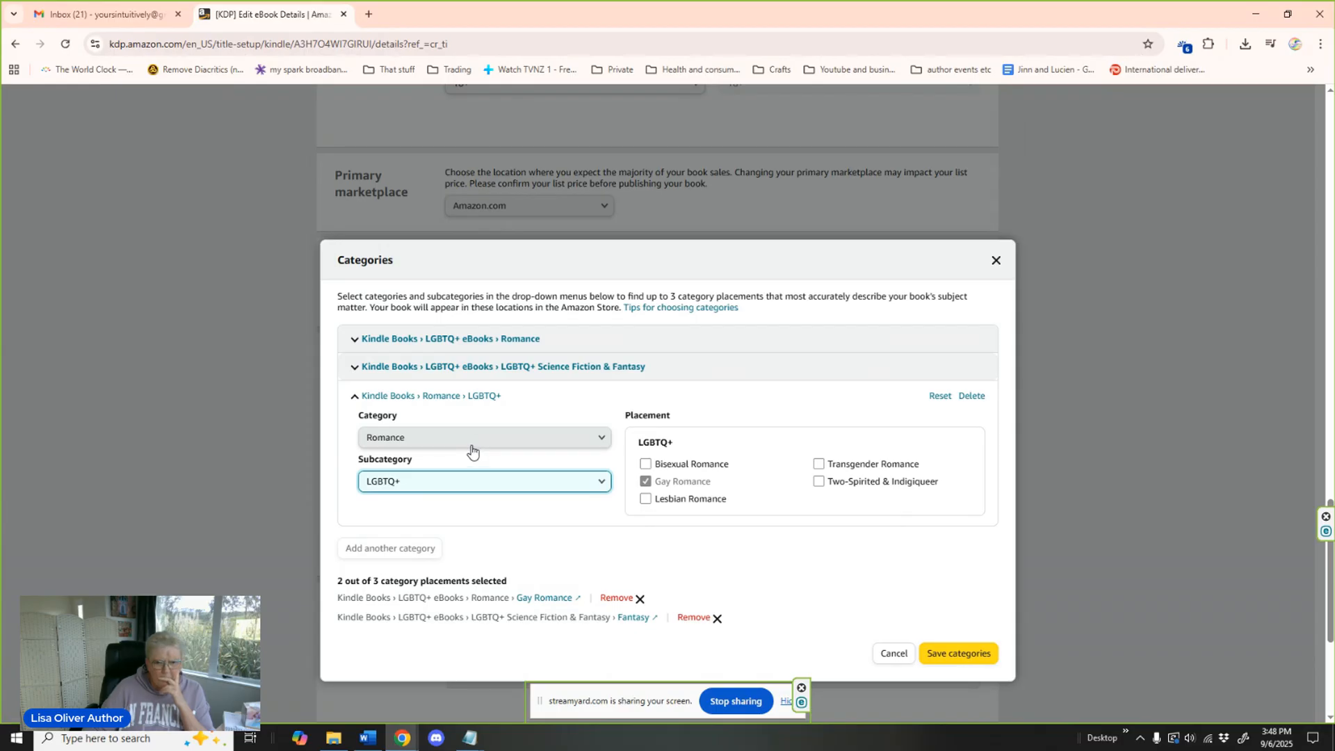
click(599, 490)
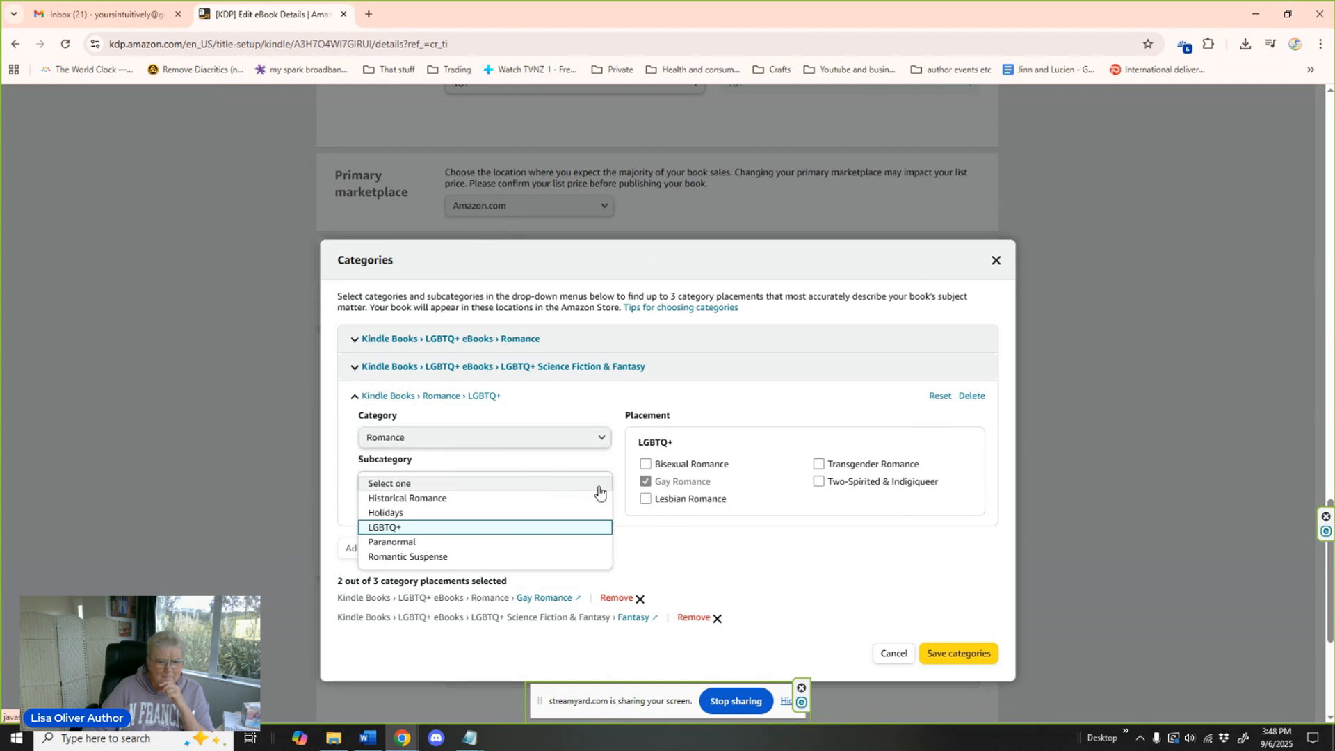
click(587, 444)
click(587, 443)
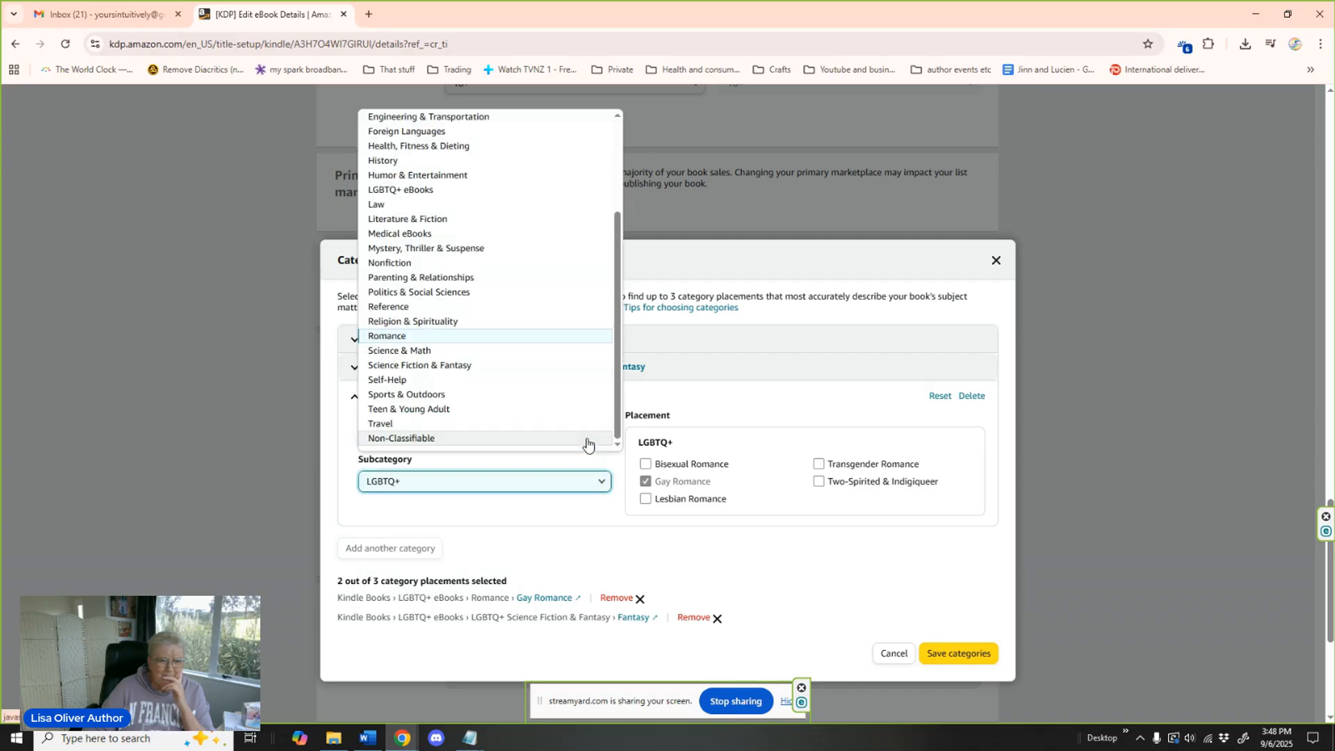
click(437, 339)
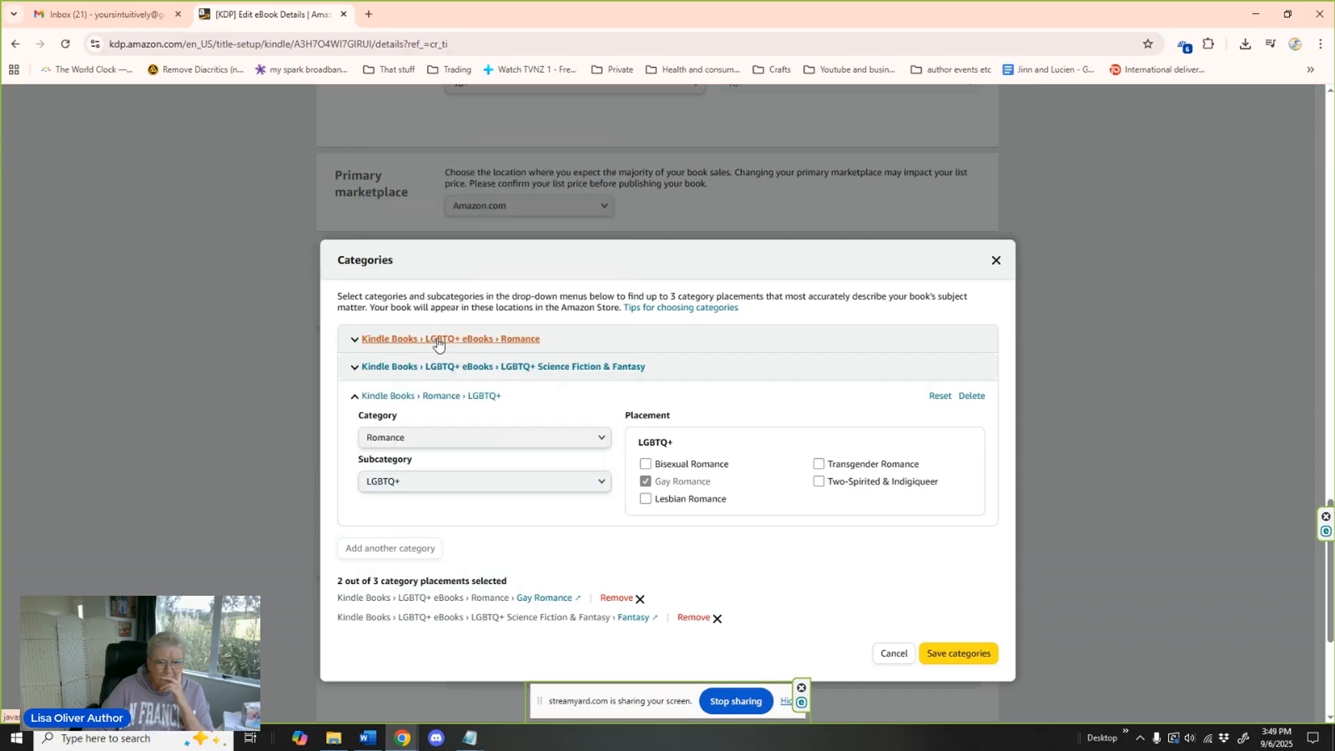
click(596, 487)
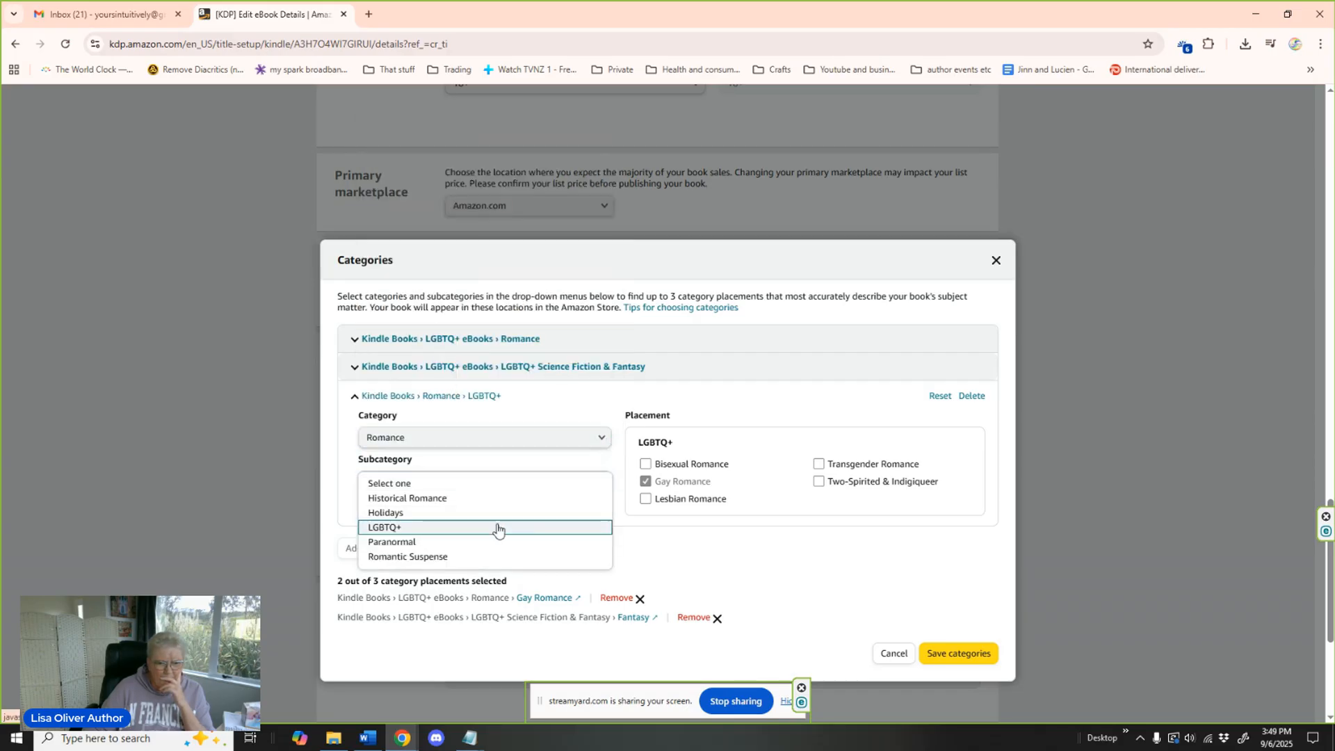
scroll(485, 532, up, 1)
click(403, 483)
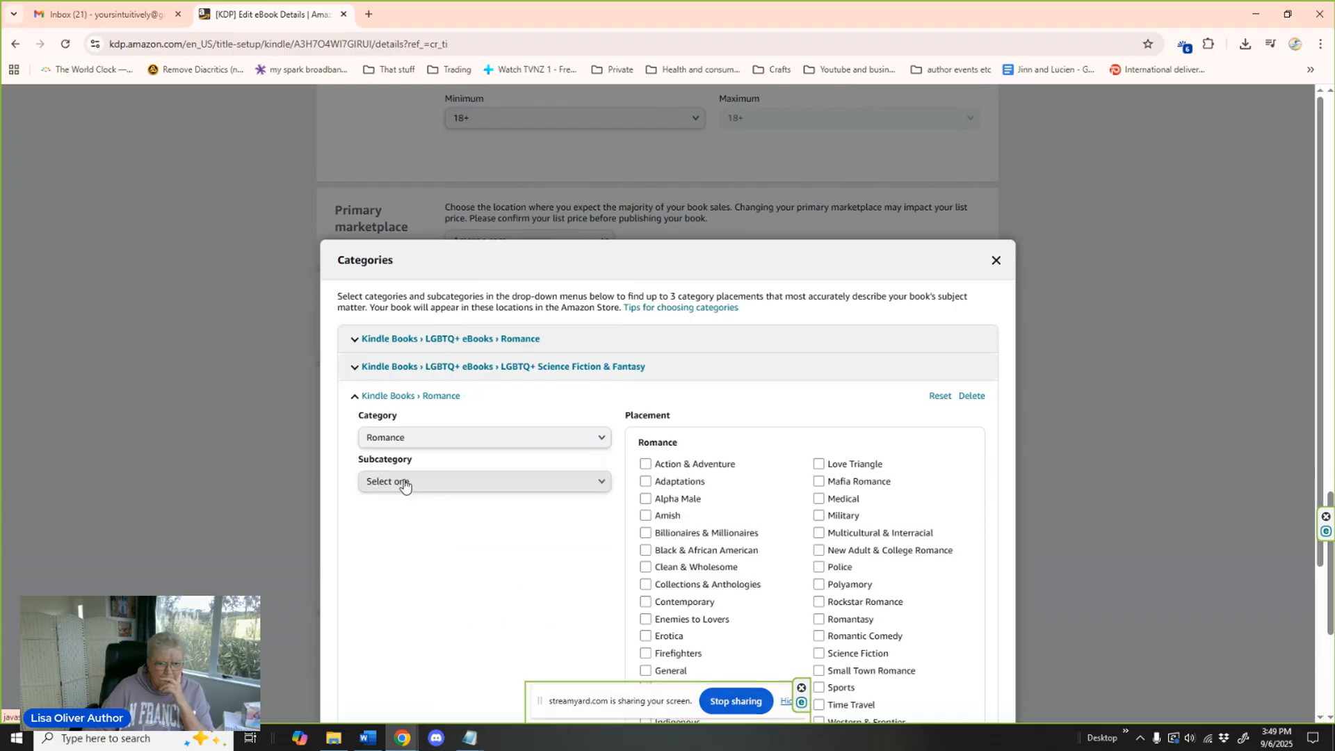
Select the Romantasy placement for the Romance category and save the category choices.
scroll(881, 486, down, 3)
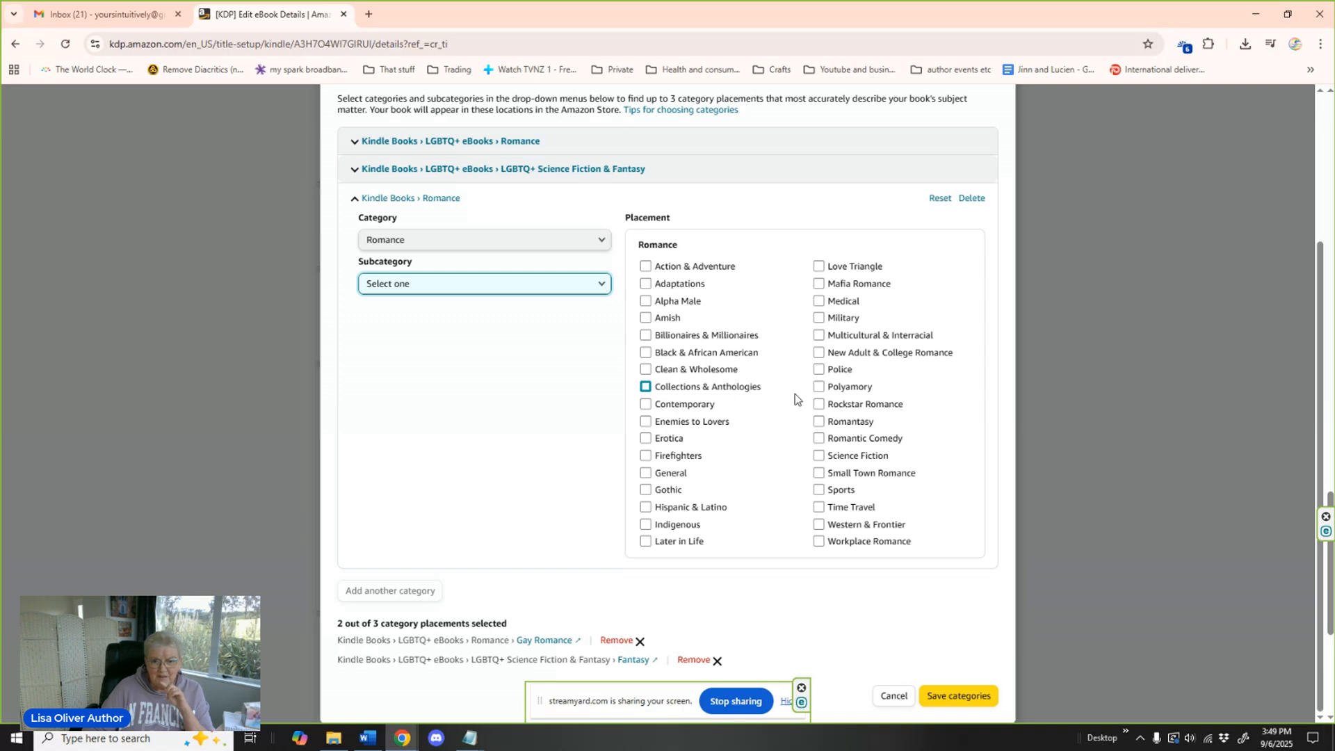
click(819, 421)
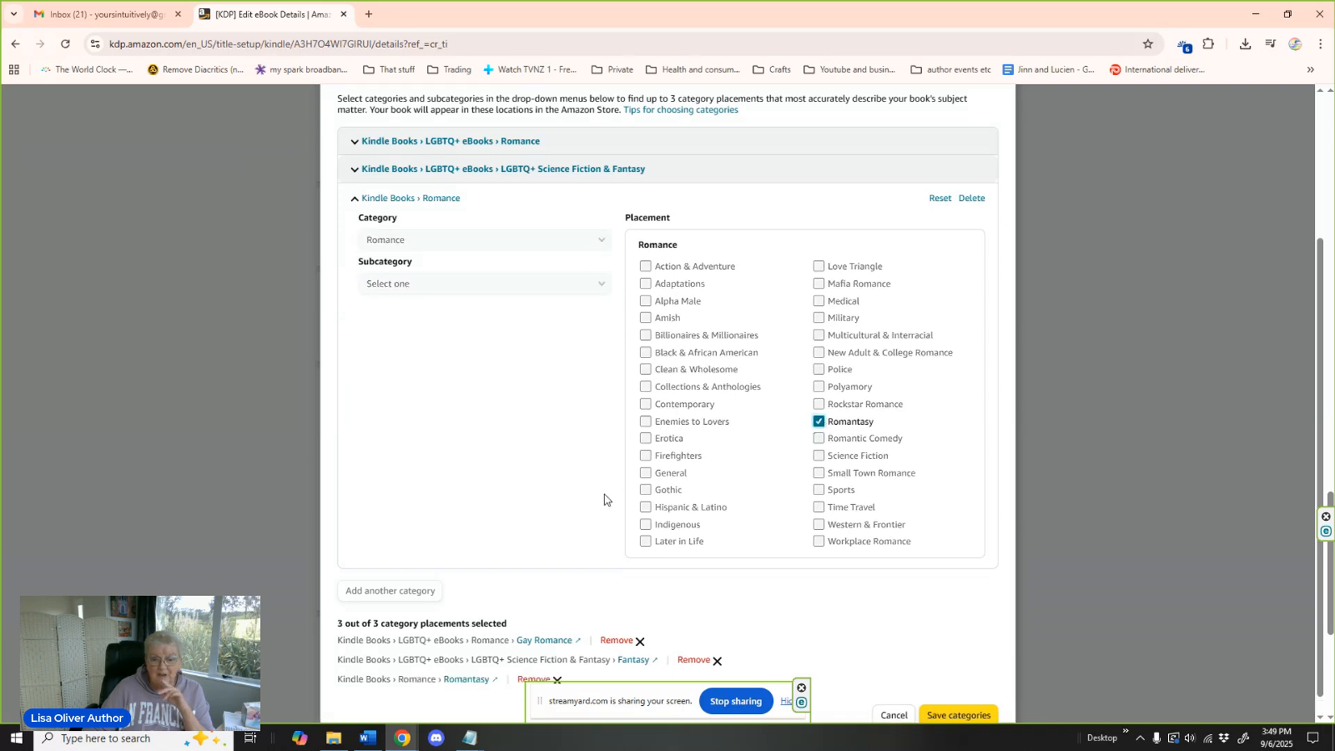
scroll(596, 491, down, 1)
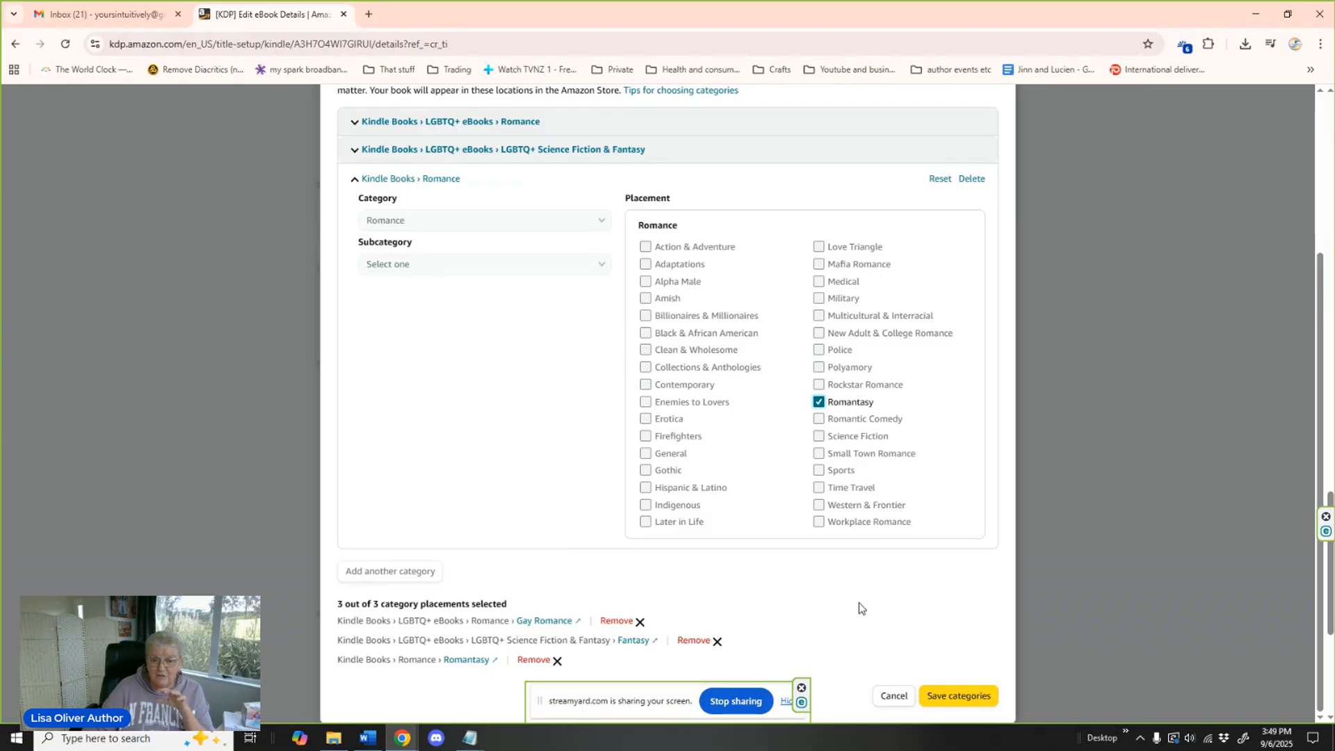
click(952, 698)
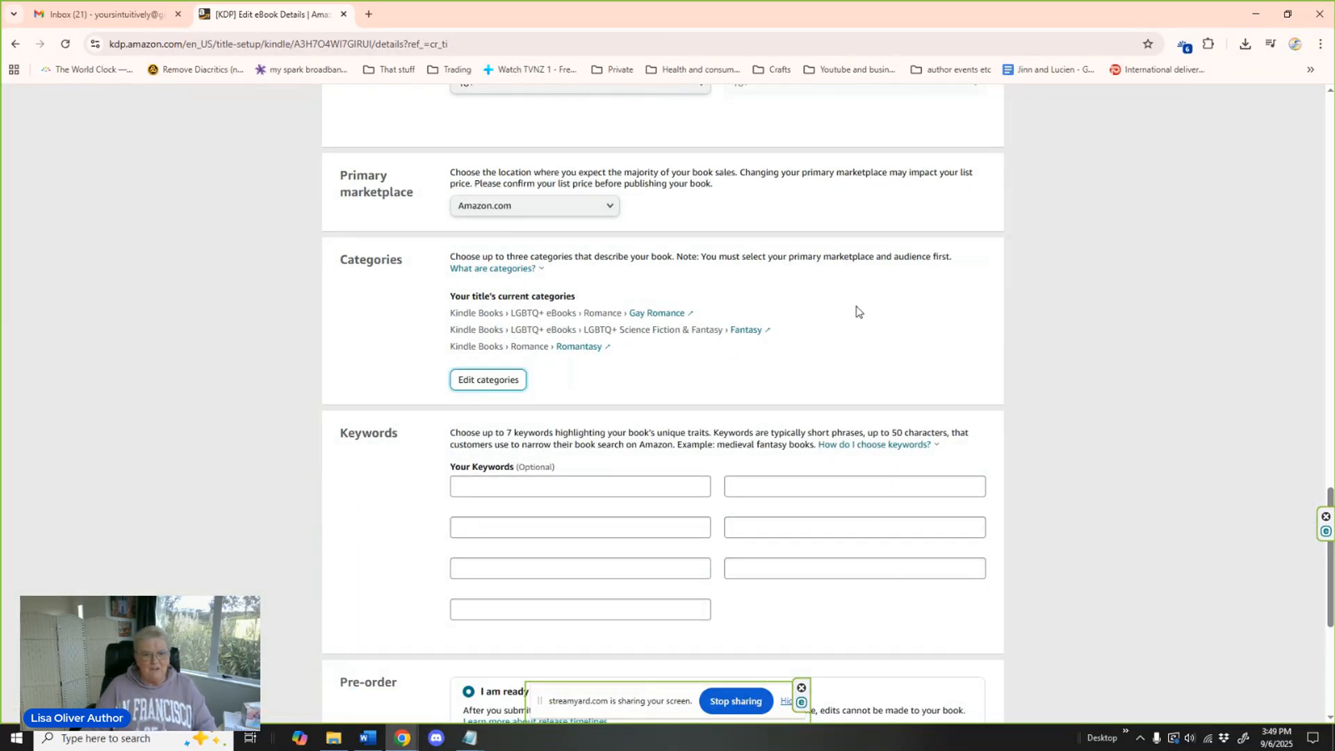
Enter "MM romance gay" and "gay romance" as the first two keywords in the first column.
scroll(859, 304, down, 1)
scroll(862, 303, down, 2)
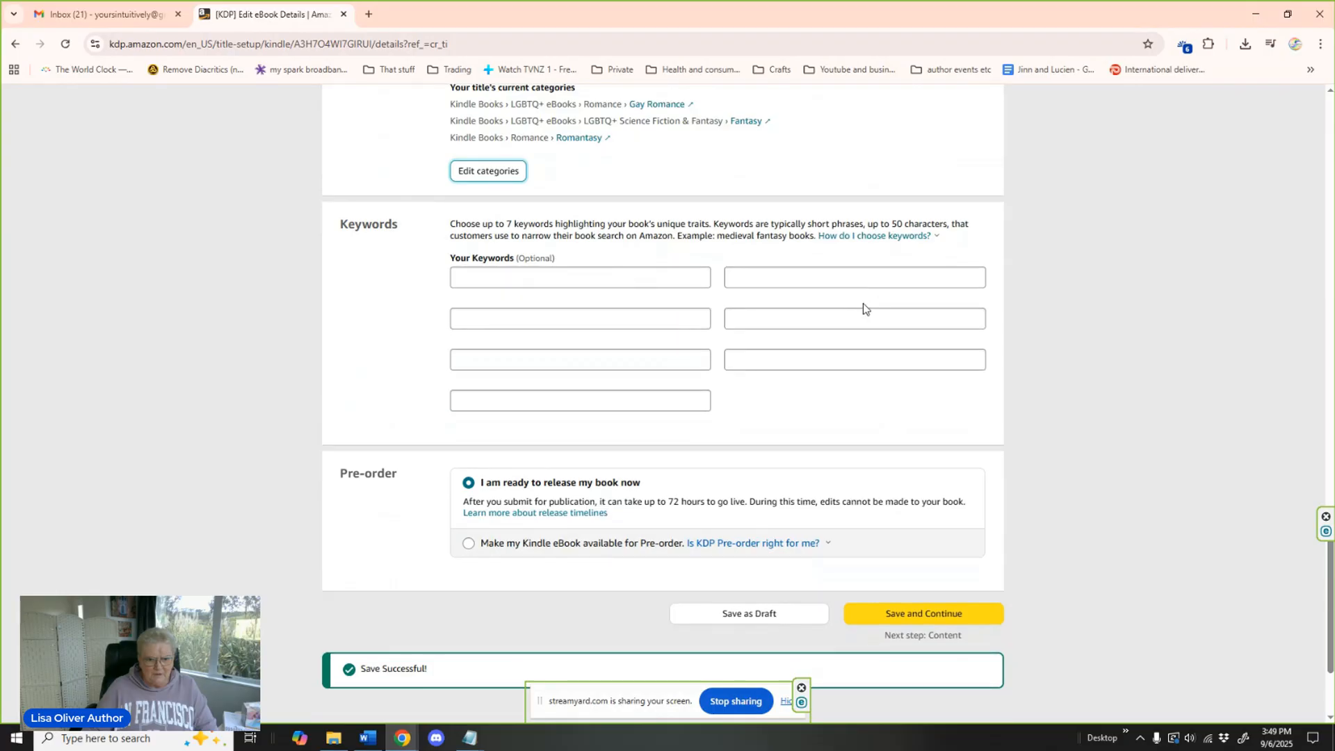
click(499, 278)
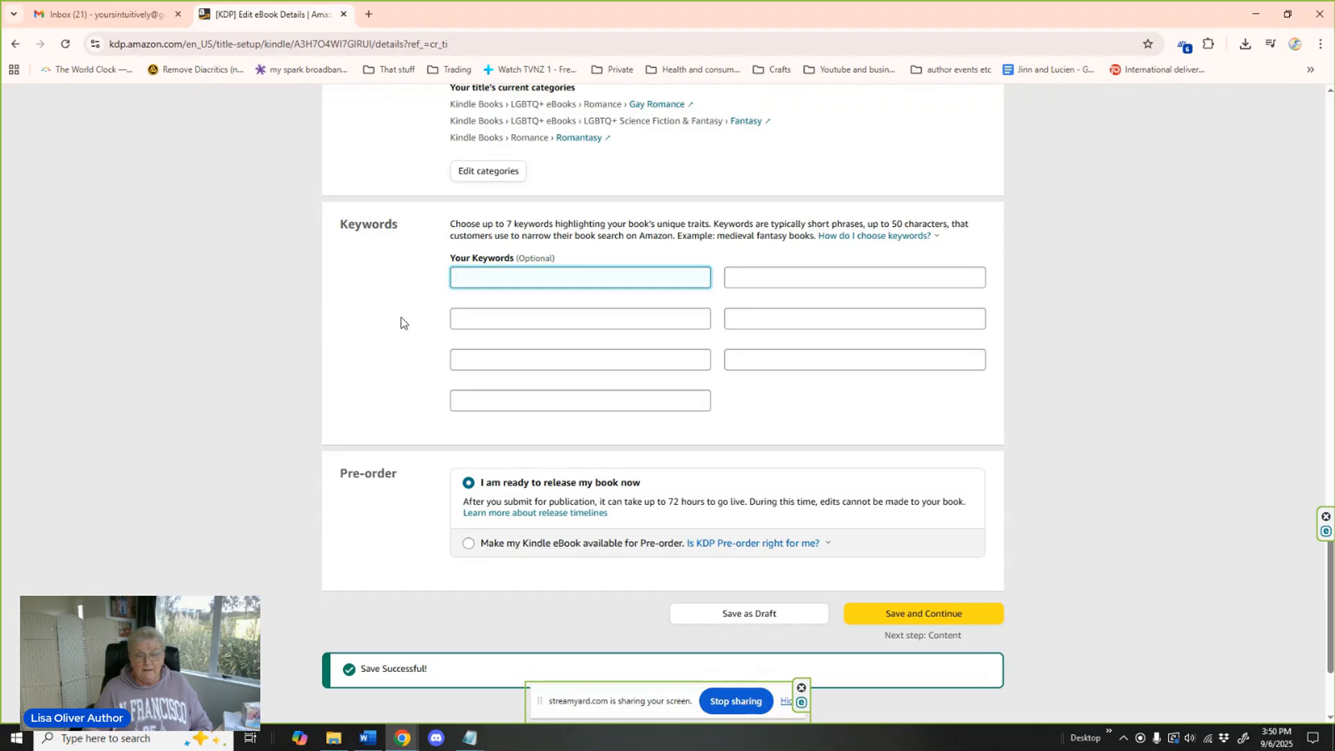
text(MM romance)
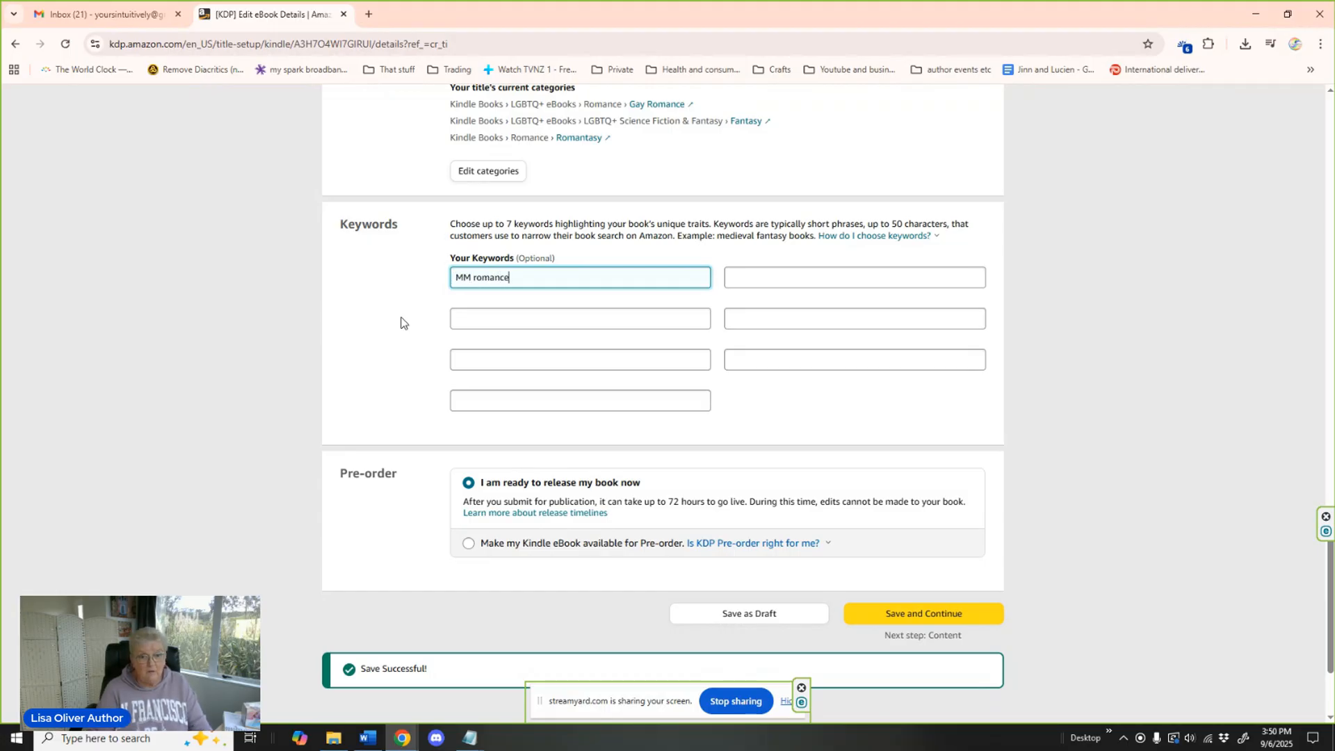
text( gay)
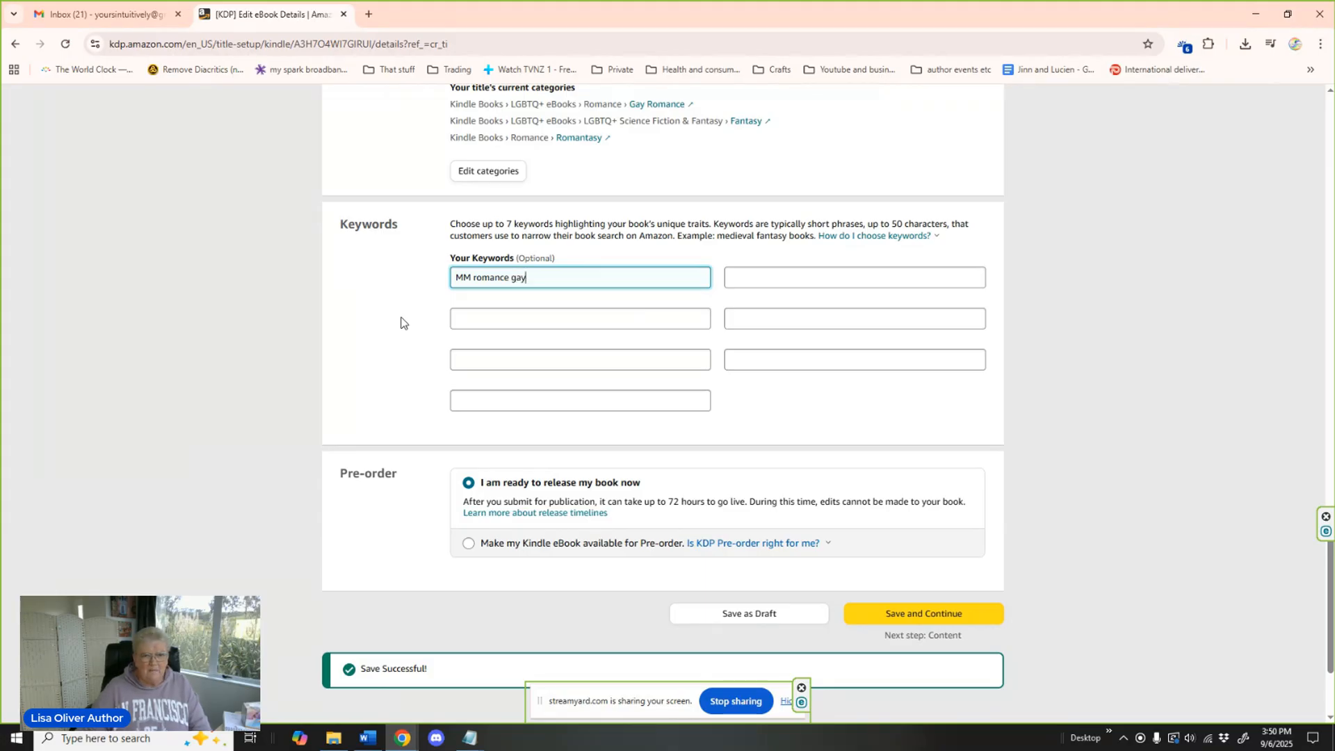
click(491, 317)
text(gay romance)
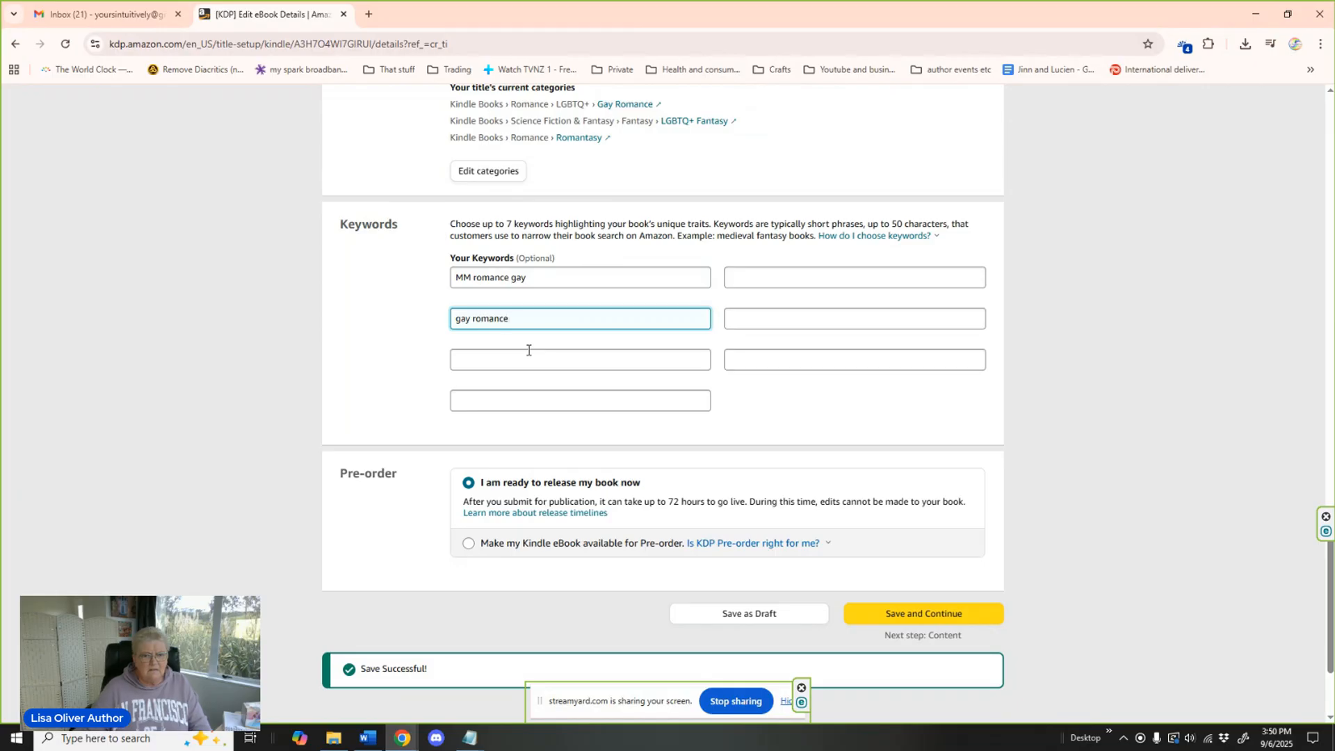
Add the keywords "gay fantasy romance" and "mm arranged marriage" in the remaining first-column fields.
click(513, 361)
text(ga)
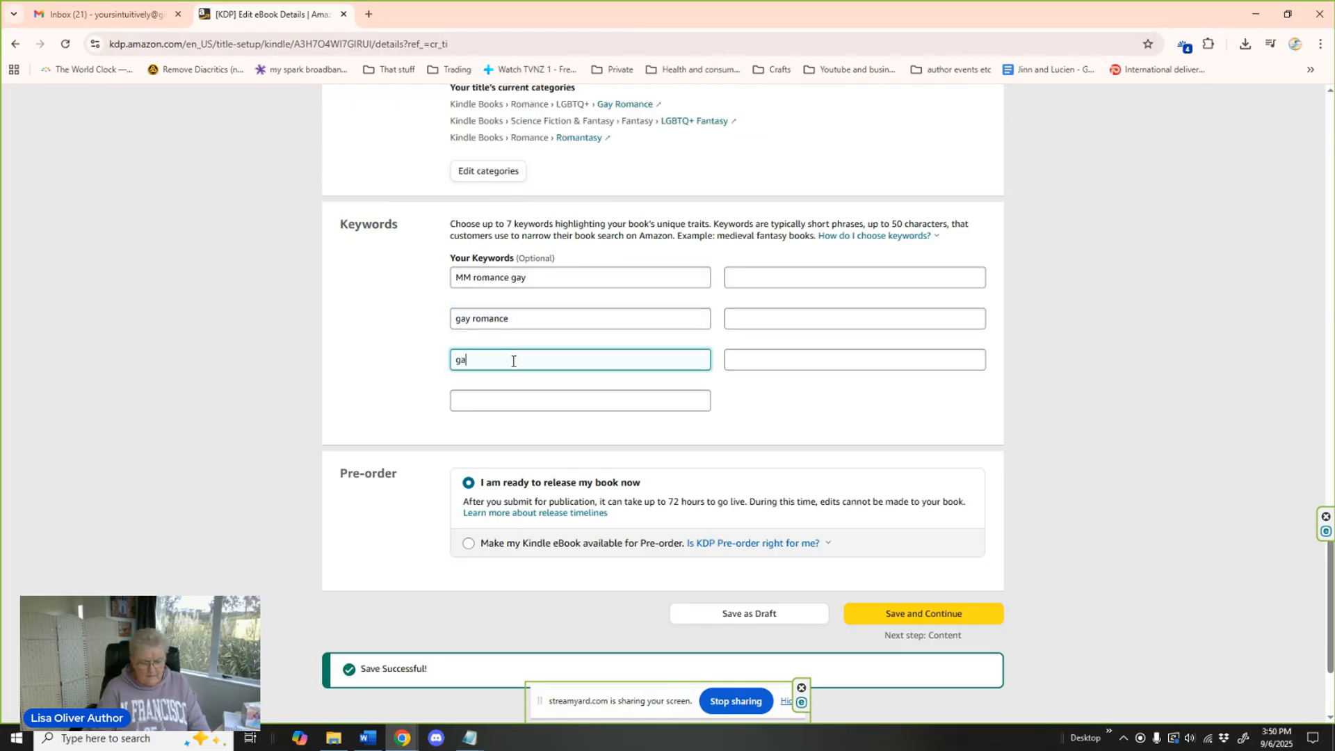
text(y fantasy romance)
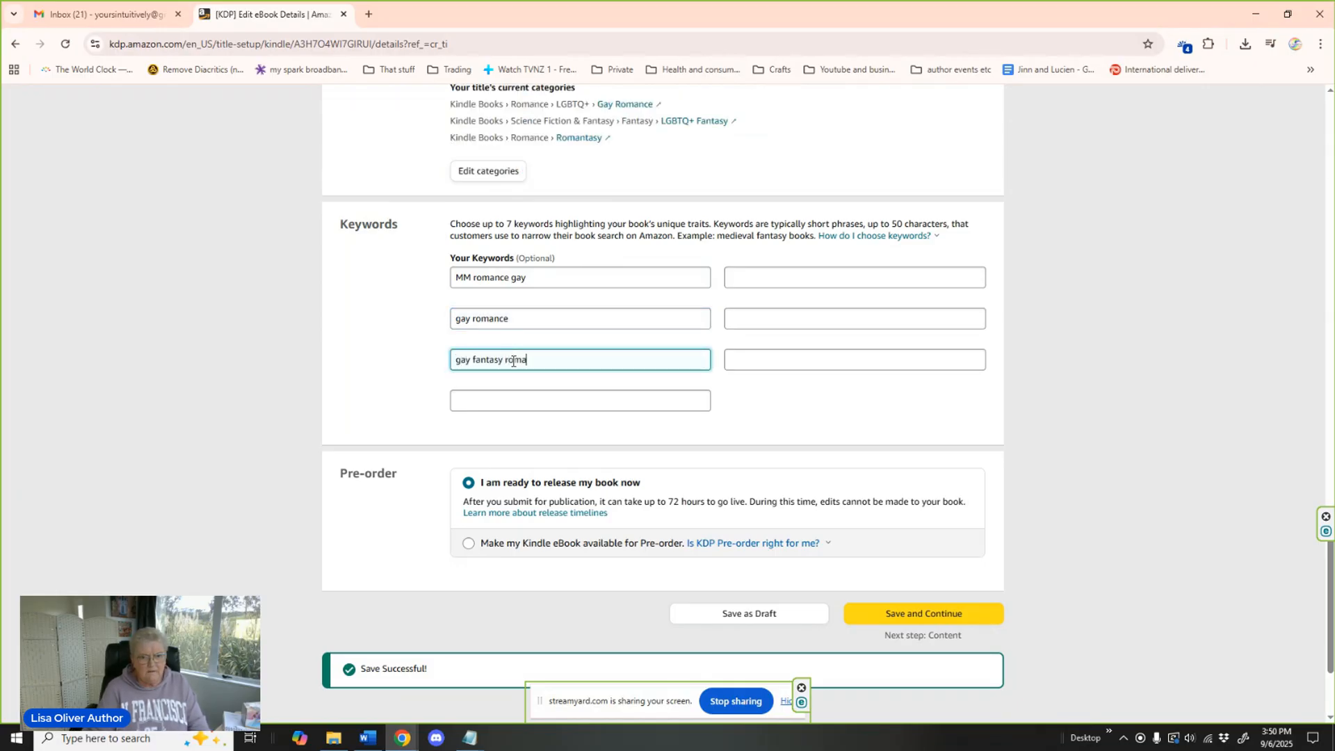
click(489, 409)
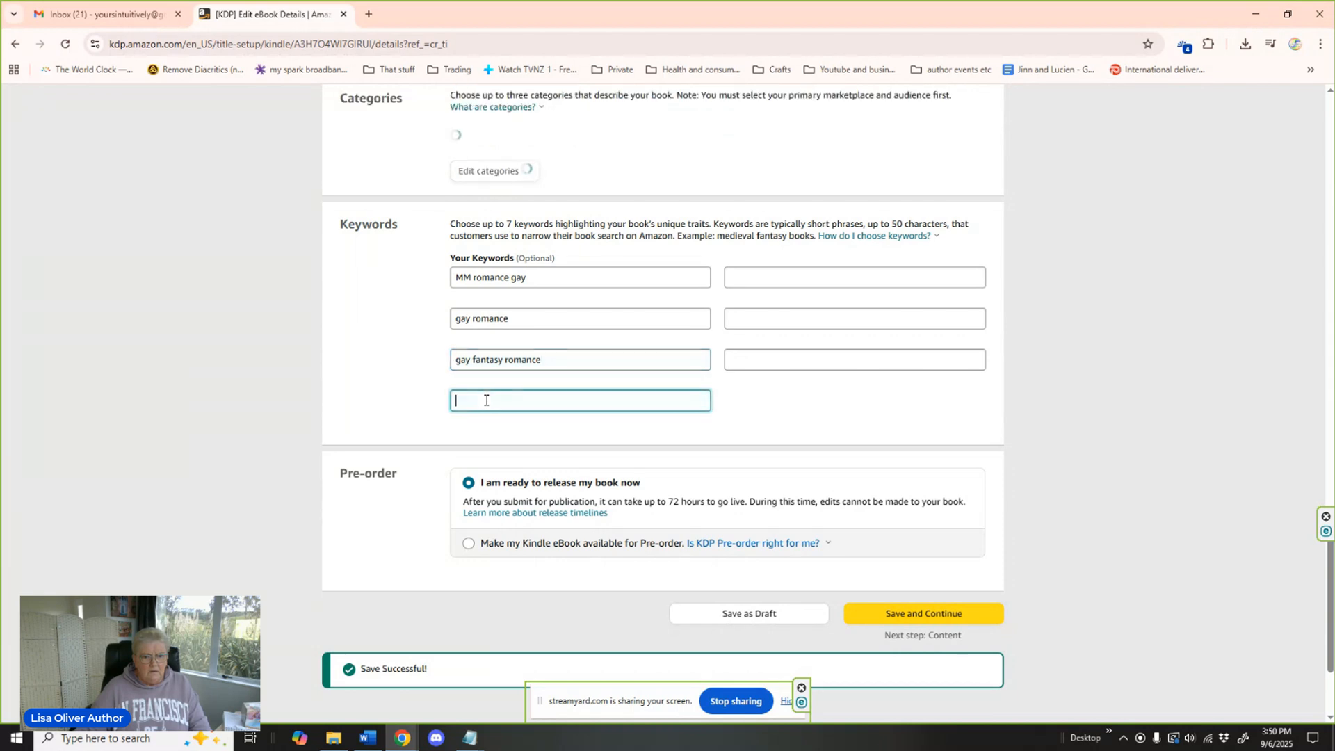
text(mm arrang)
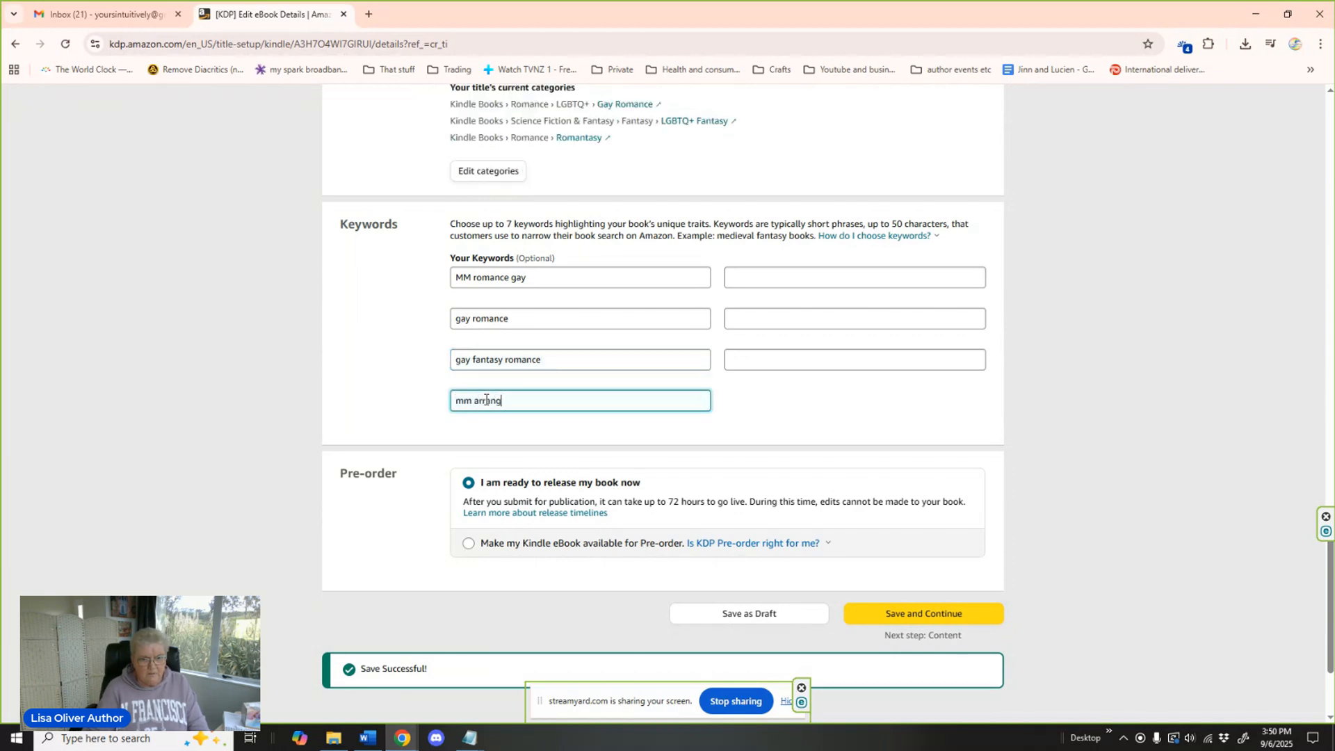
text(ed marriage)
Enter "gay arranged marriage" and "another arranged marriage series" as keywords in the second column.
click(756, 275)
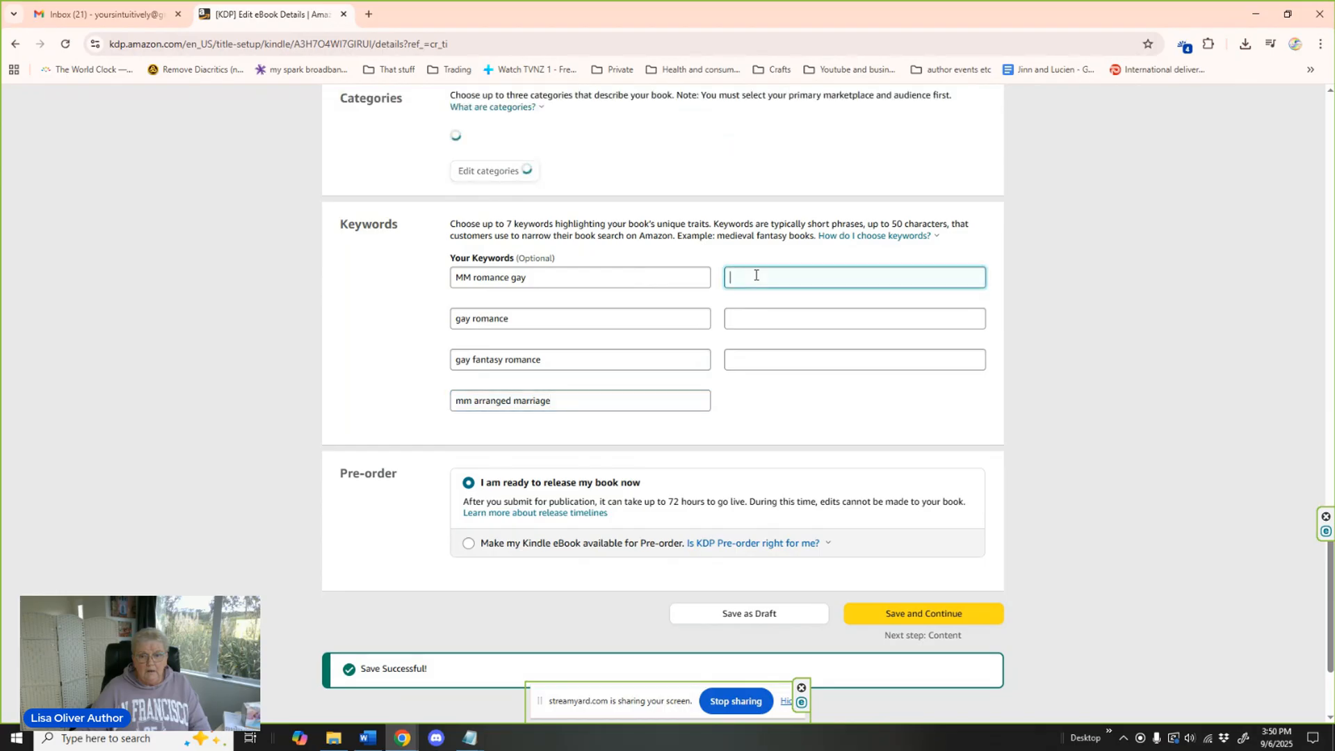
text(ga)
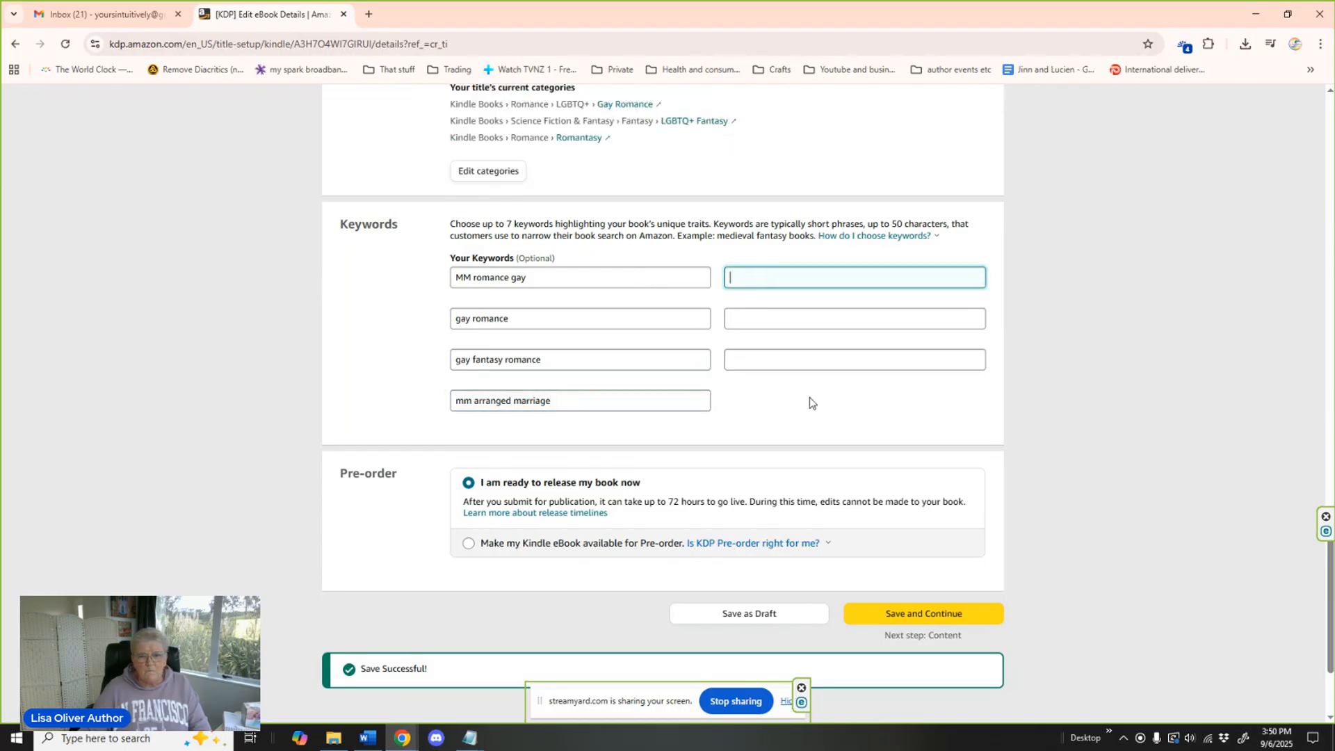
text(y a)
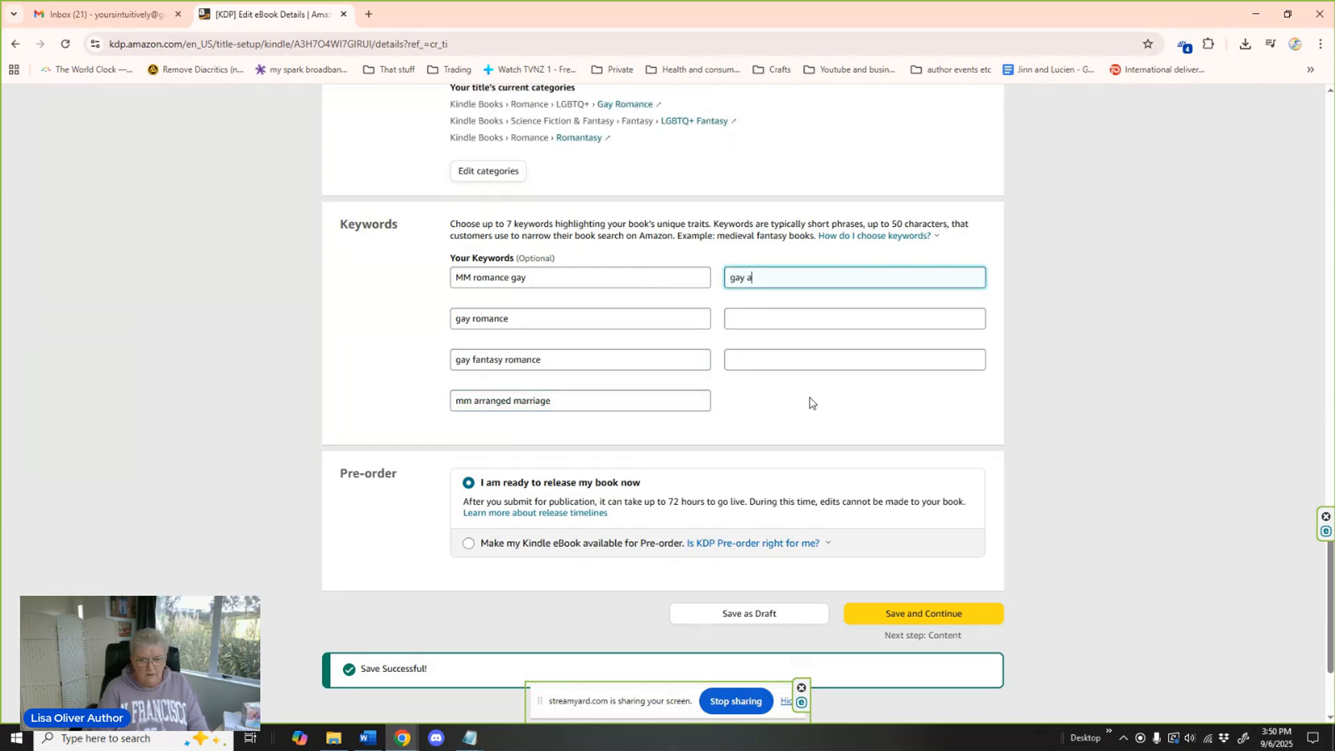
text(rrangemed marriage)
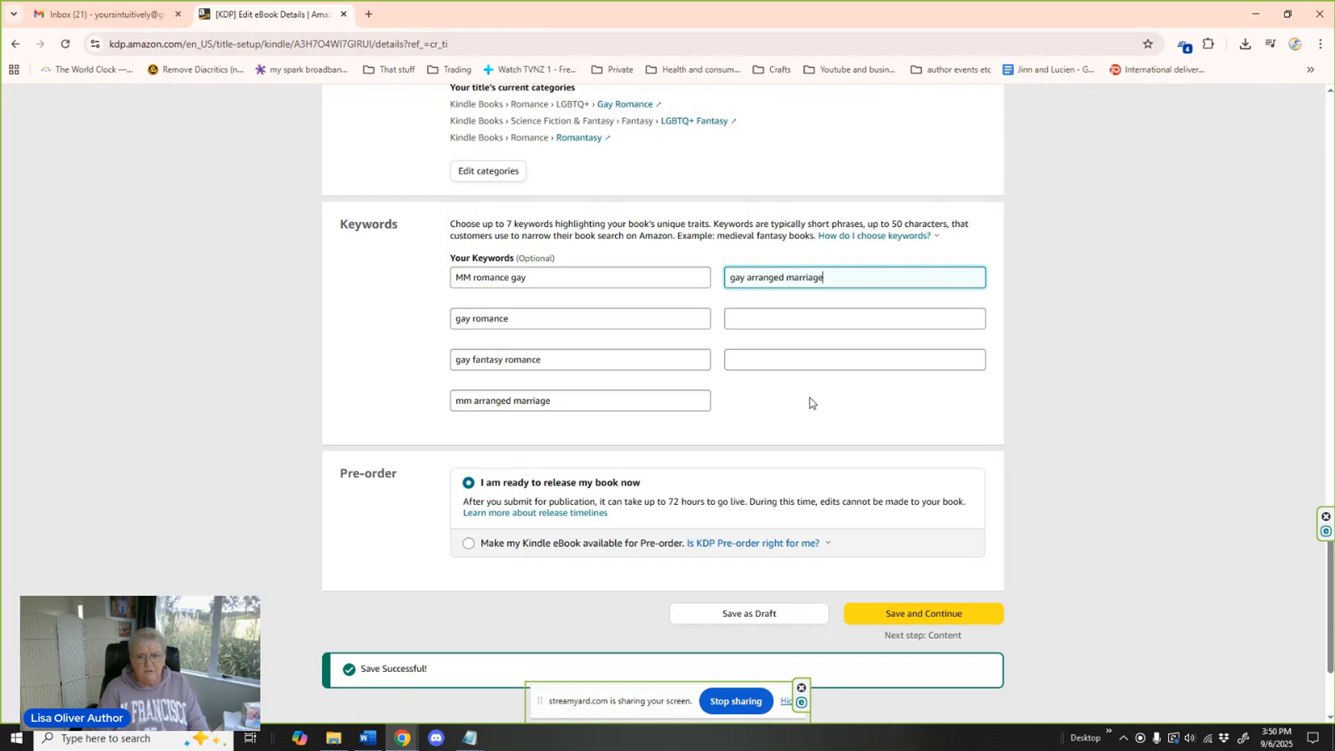
click(767, 318)
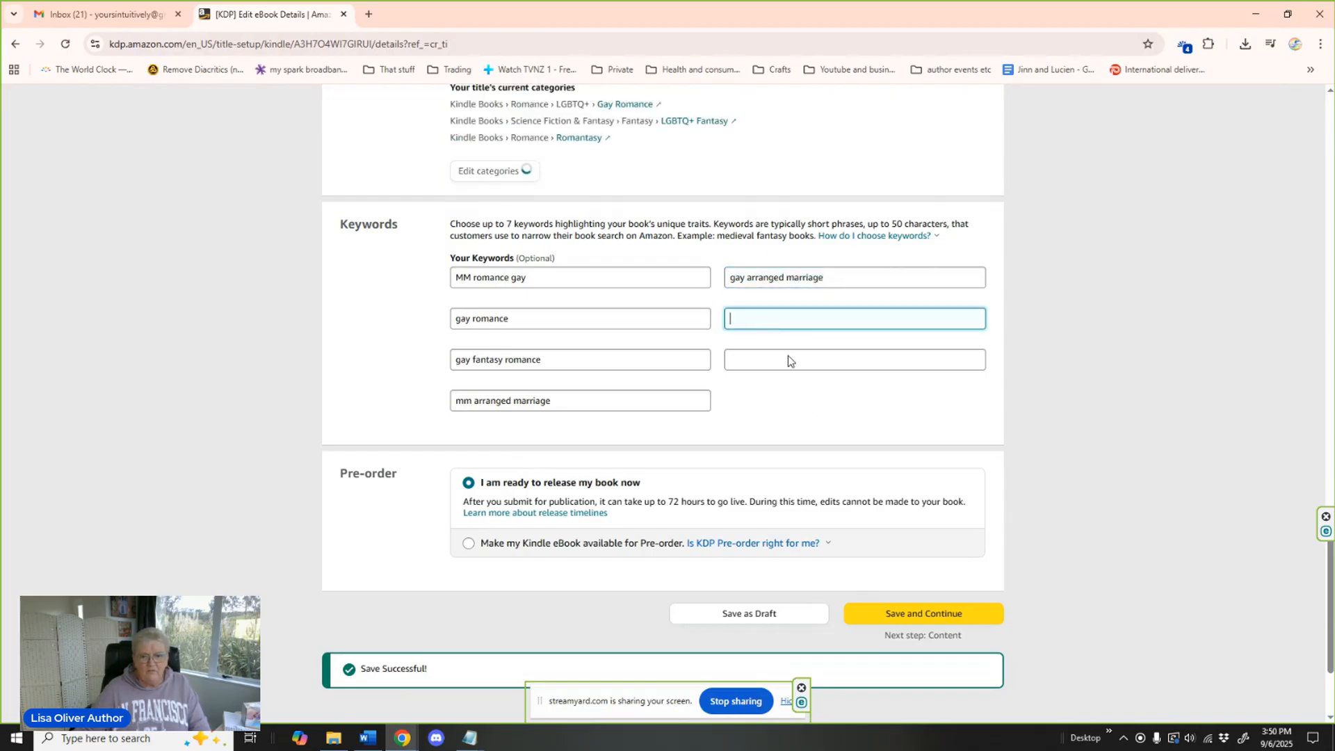
text(anothe)
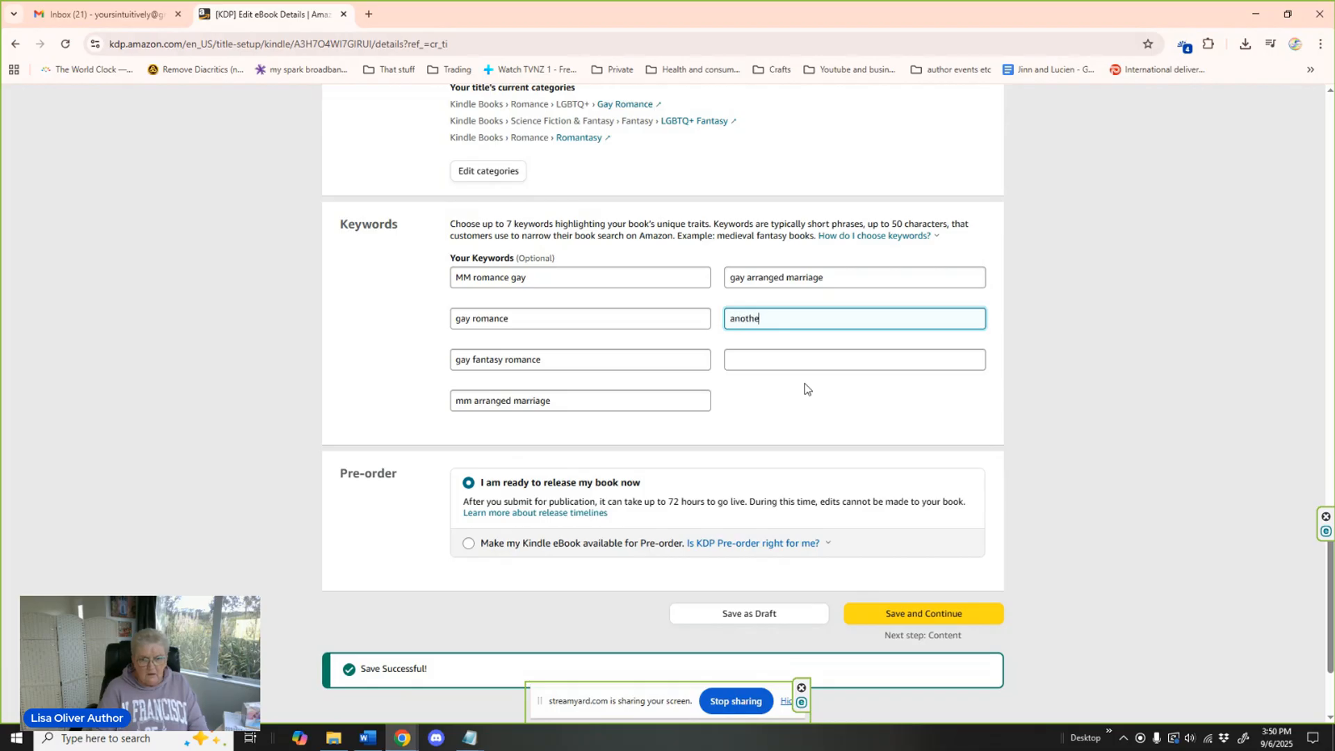
text(r arranged)
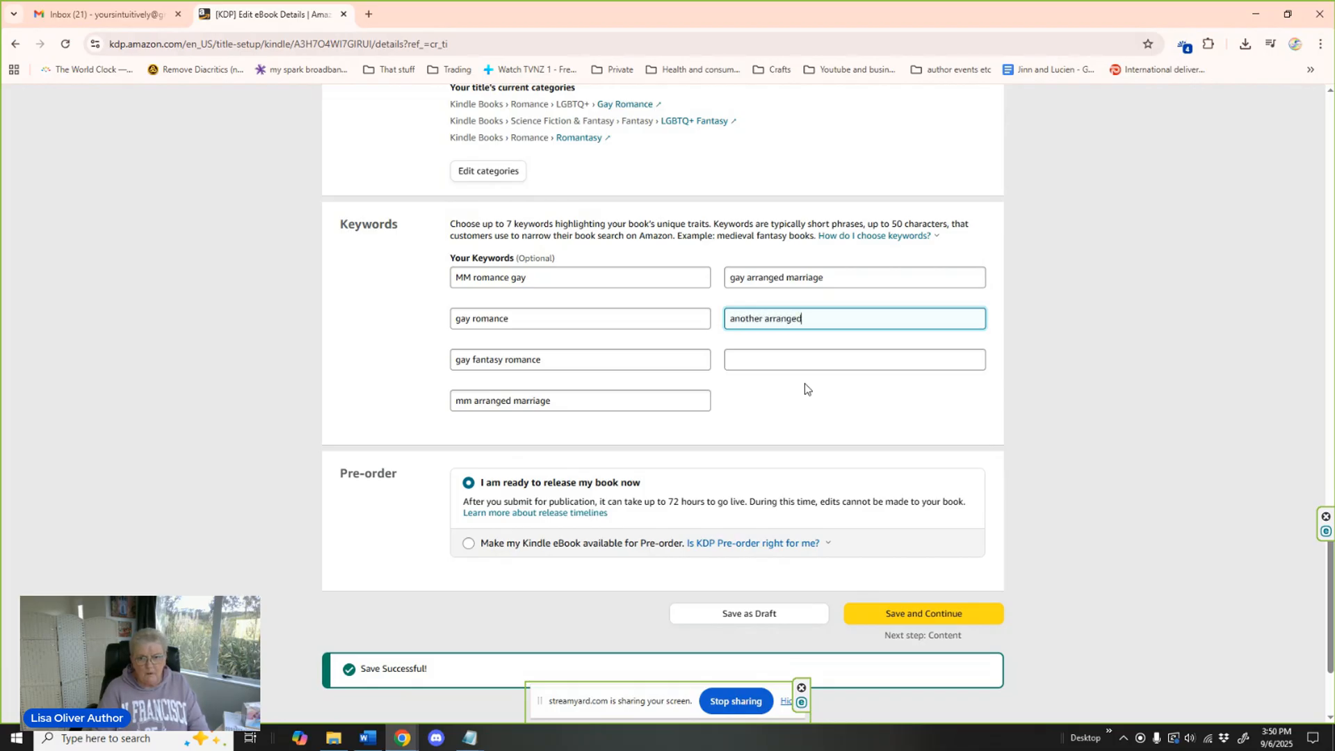
text( marriage series)
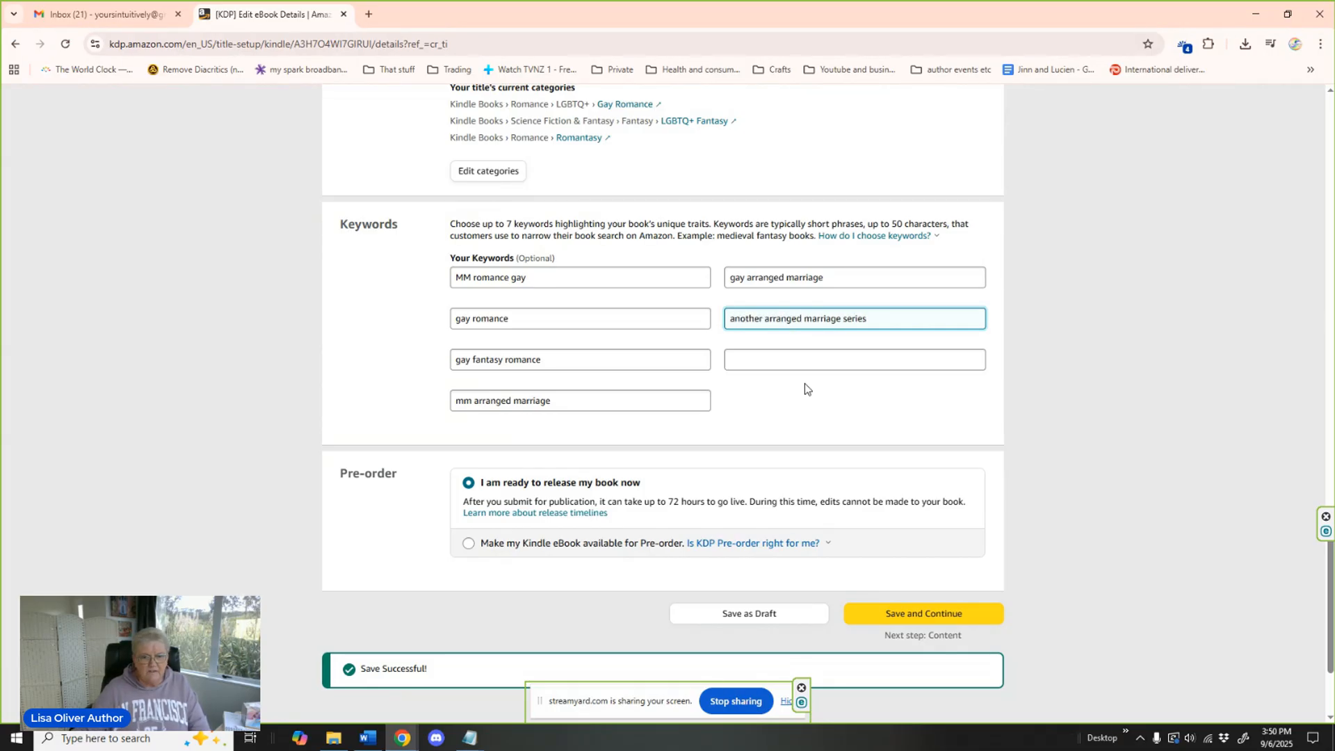
Fill the last empty keyword field with the author's name.
click(767, 357)
text(Lisa )
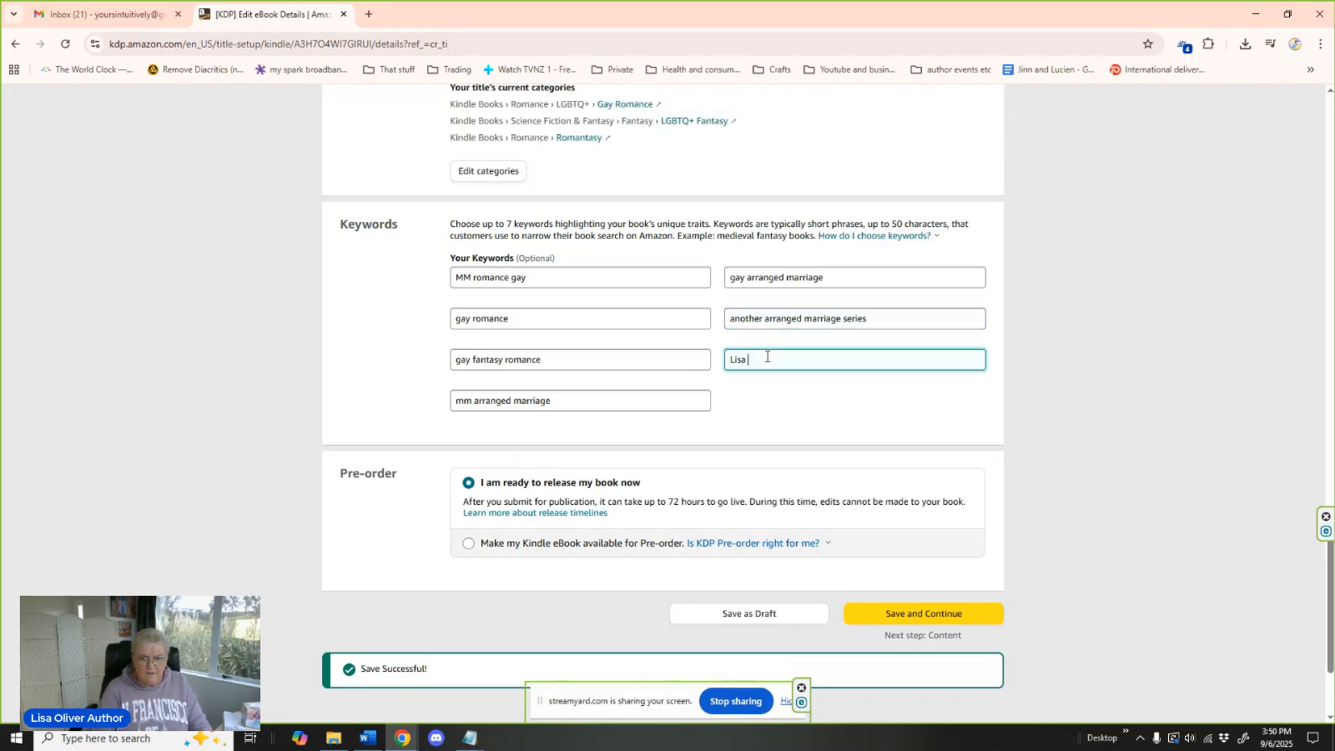
text(Oliver)
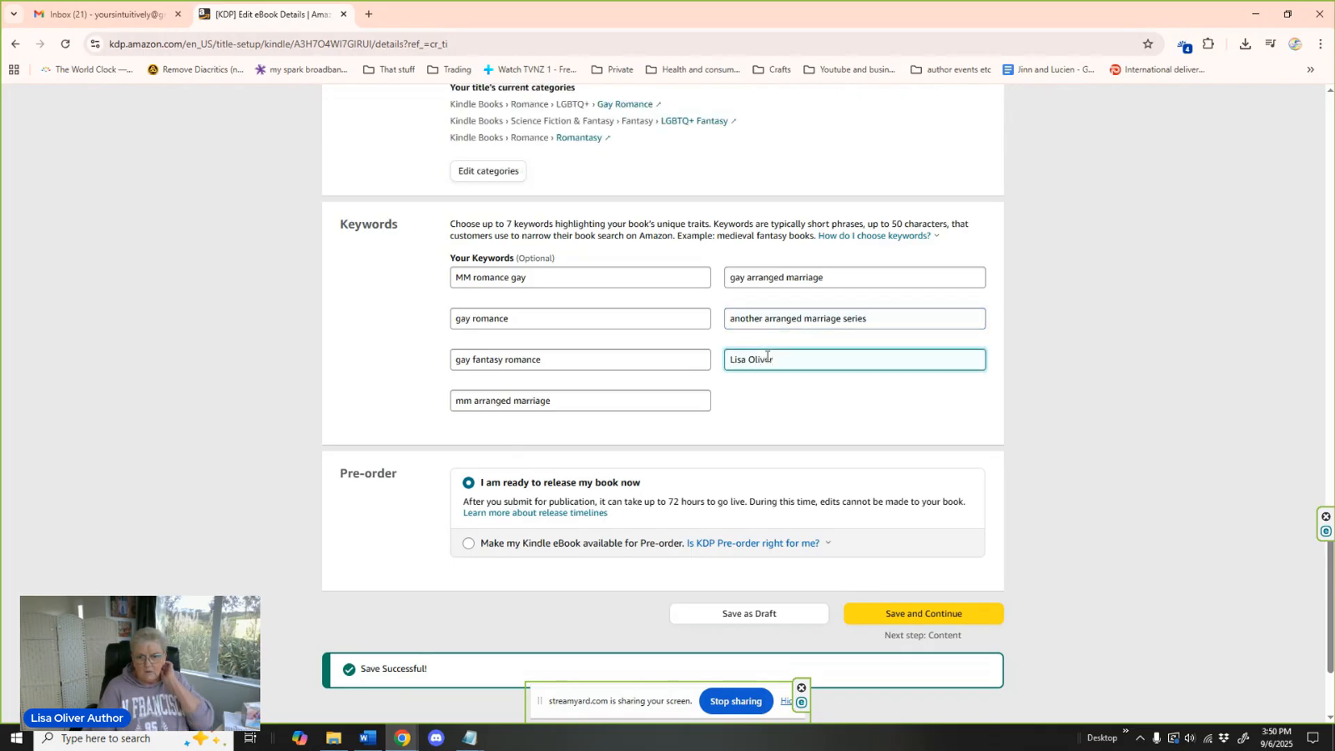
click(810, 399)
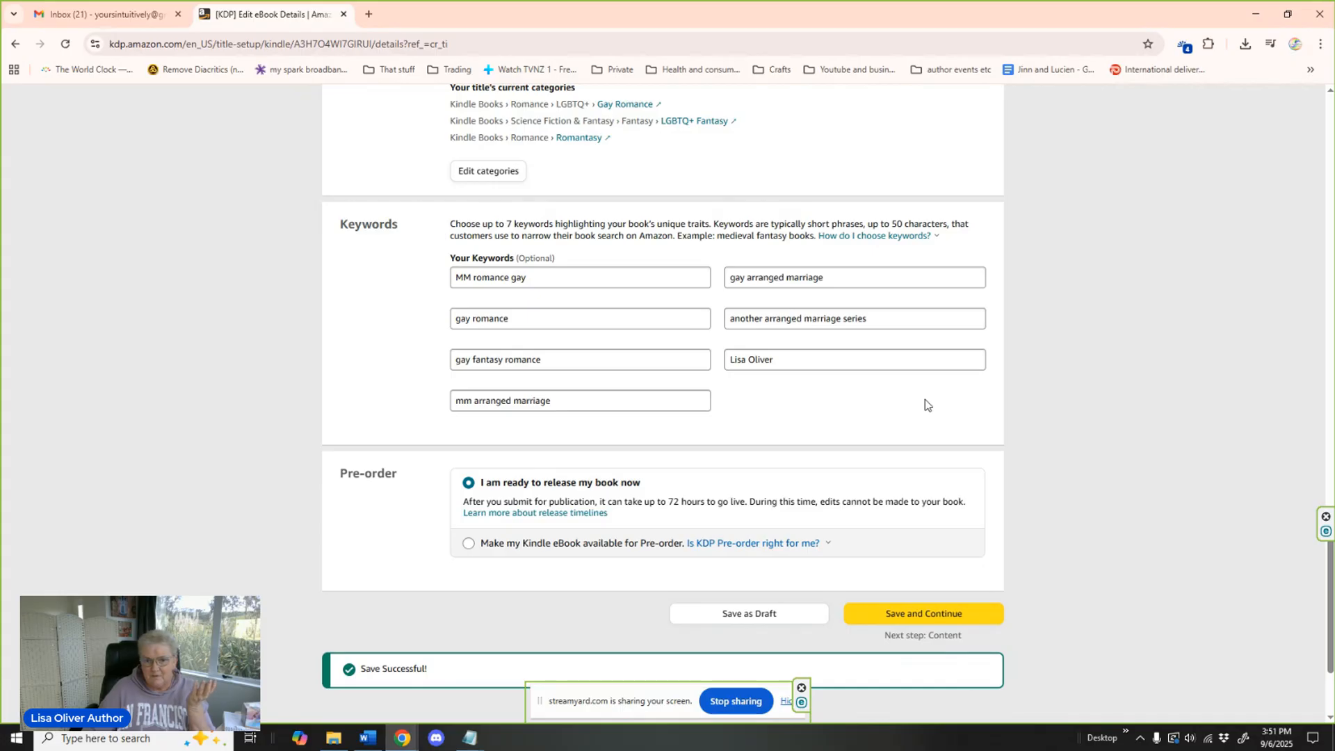
Make the Kindle eBook available for pre-order with a release date of 09/20/2025, and save the details to continue to the content page.
scroll(925, 402, down, 2)
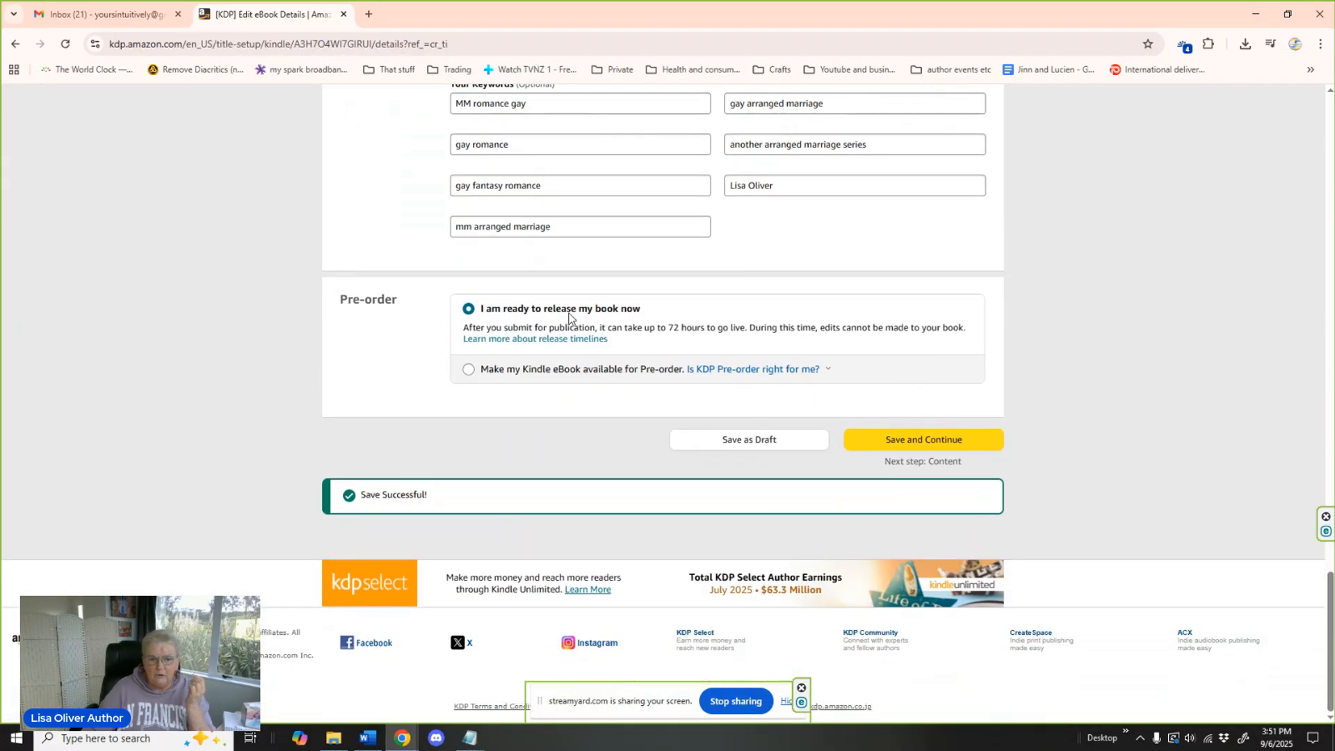
click(469, 370)
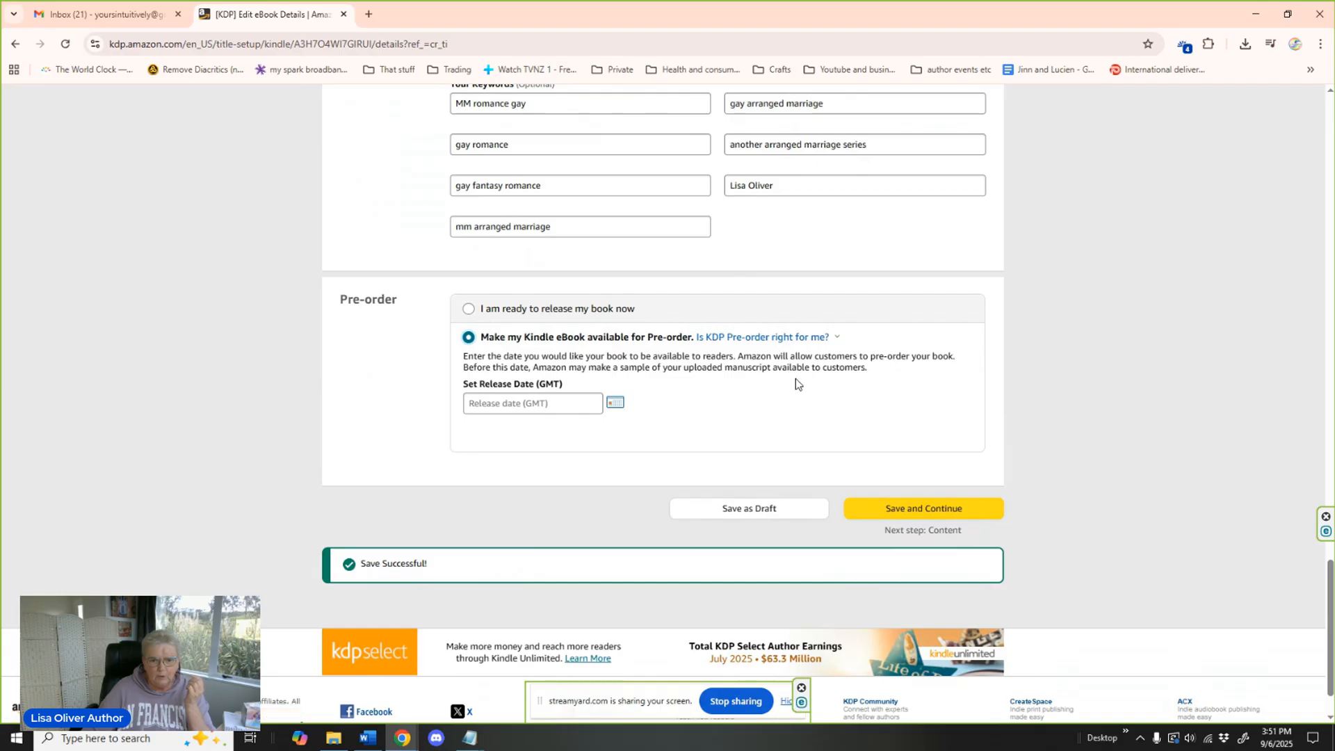
scroll(796, 379, down, 1)
scroll(795, 379, down, 1)
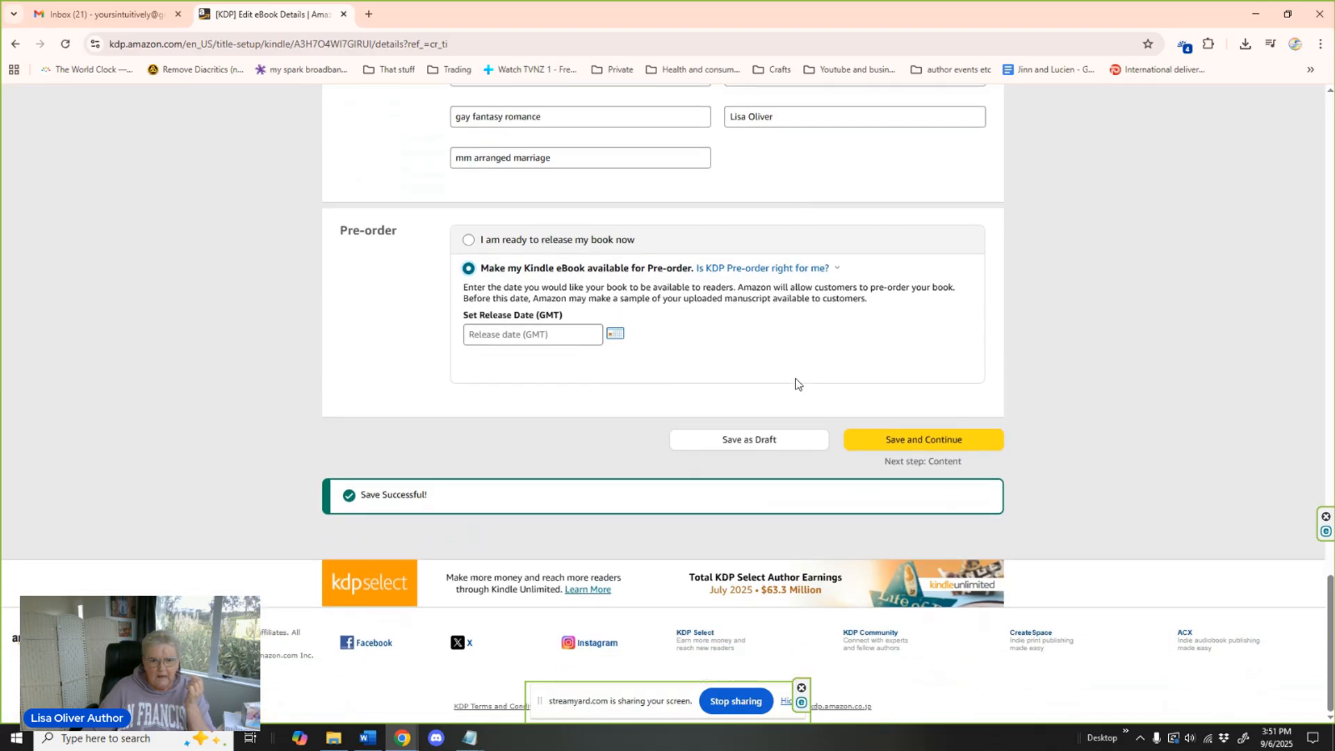
click(610, 338)
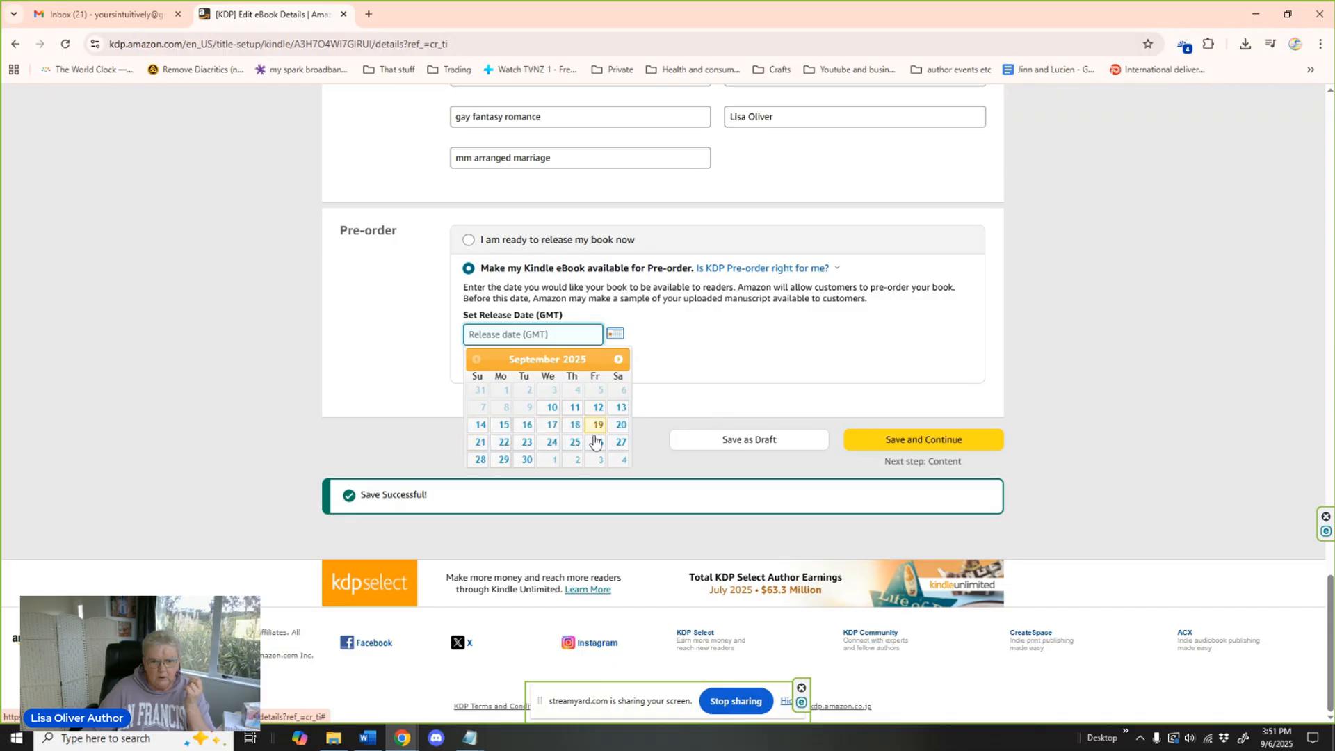
click(620, 425)
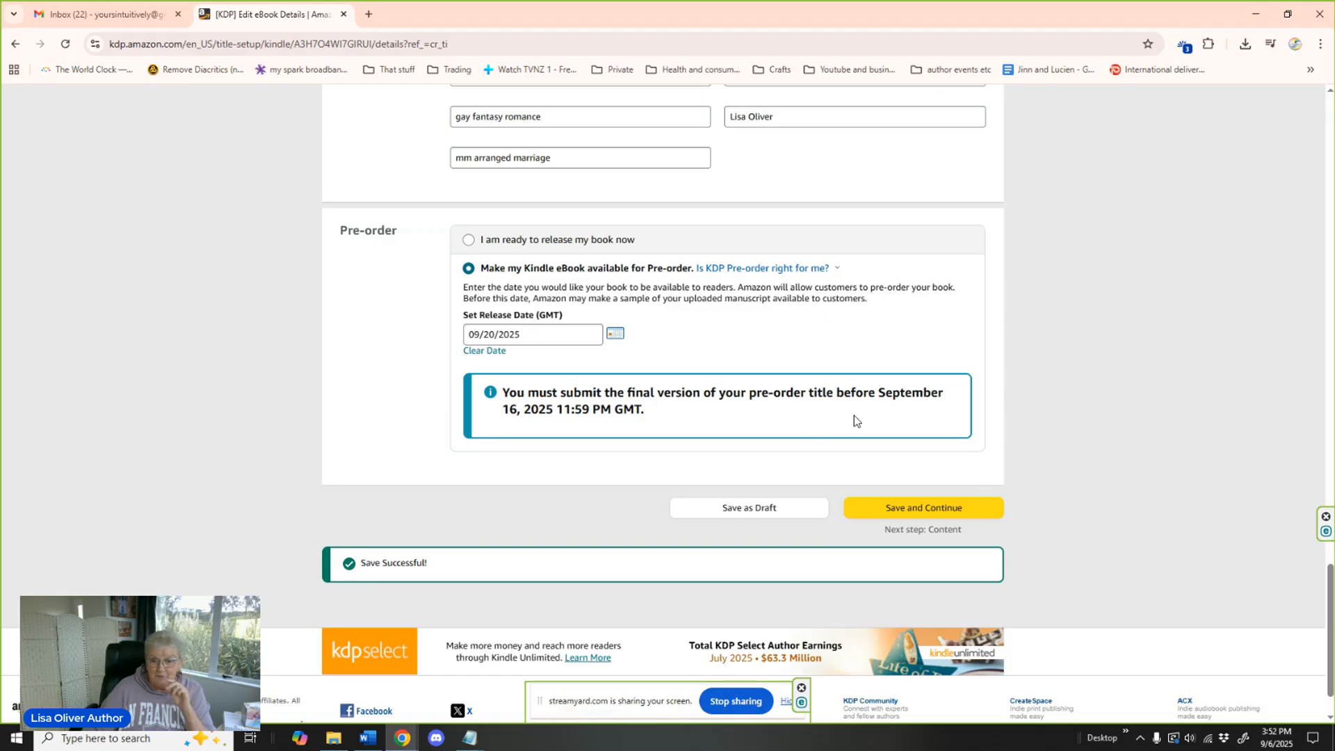
click(911, 510)
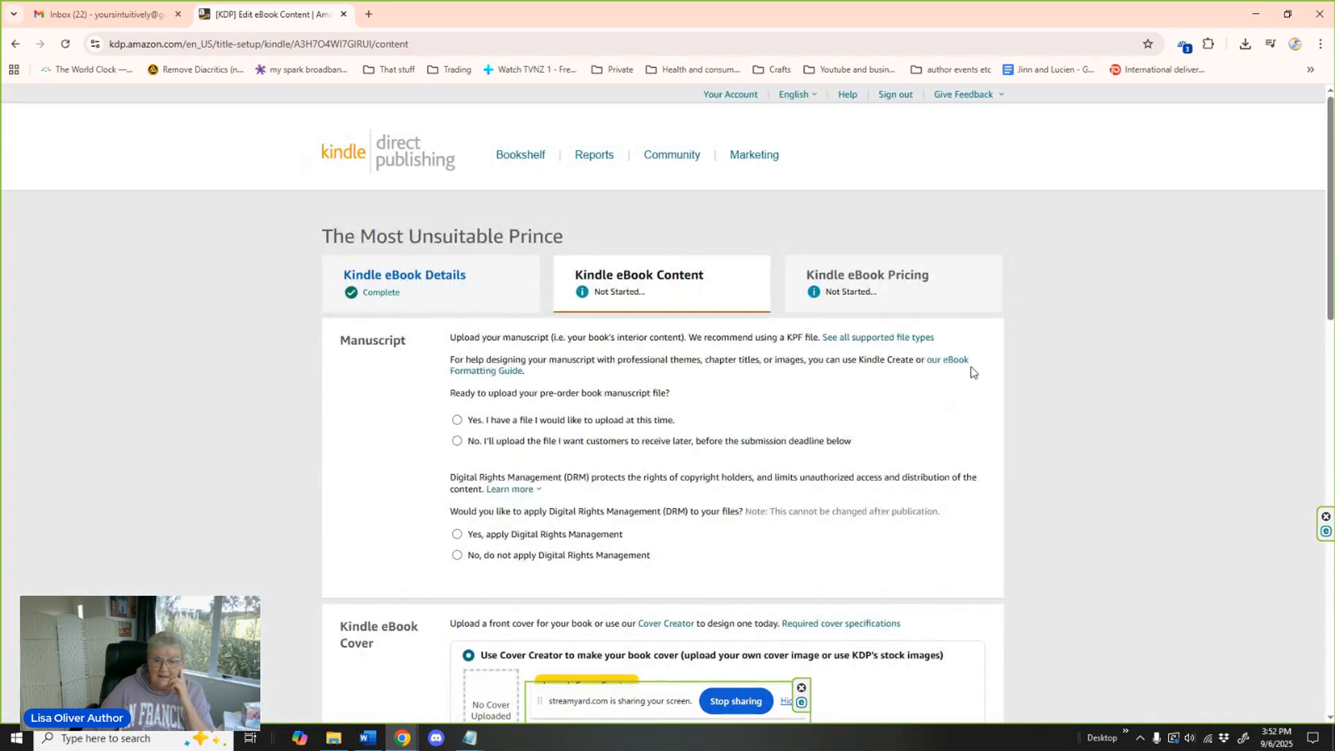
Choose to supply the manuscript at this time and upload "The Most Unsuitable Prince Final" from the Unsuitable Prince folder inside Fantasy.
scroll(979, 364, down, 3)
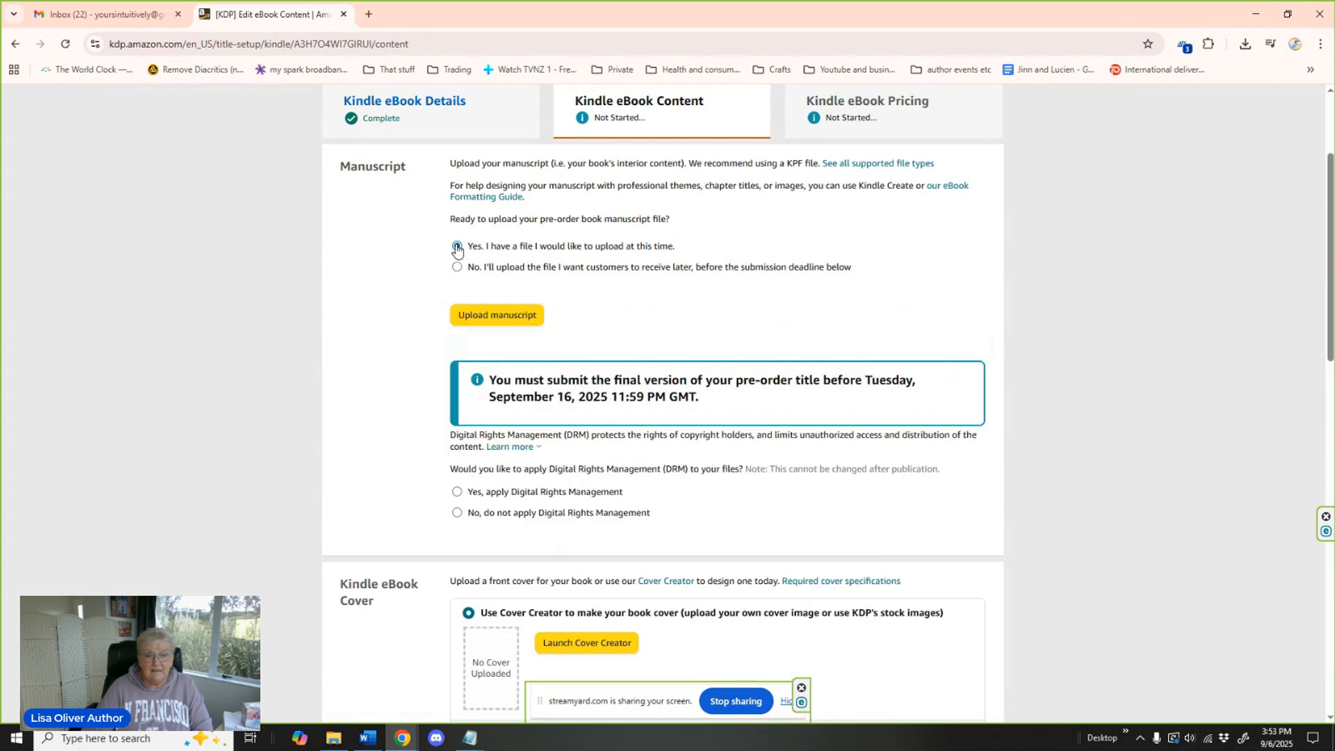
click(514, 320)
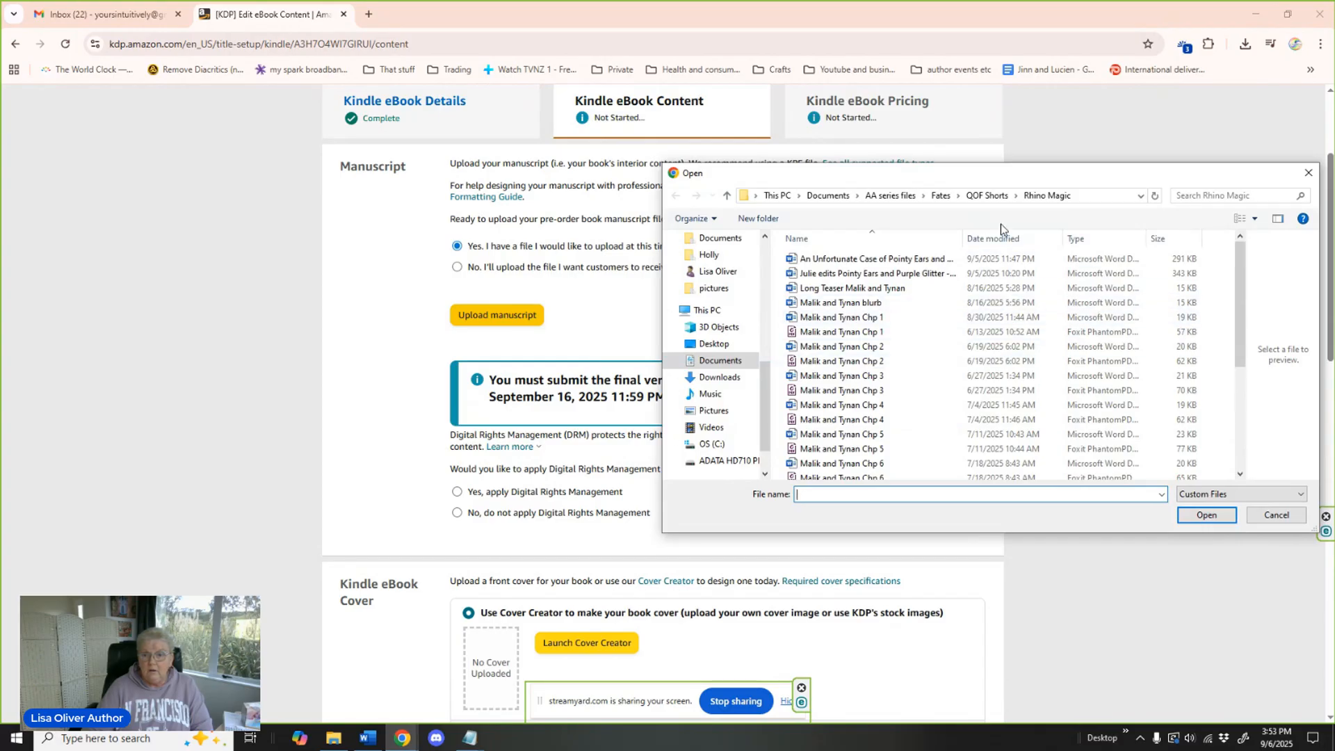
click(890, 196)
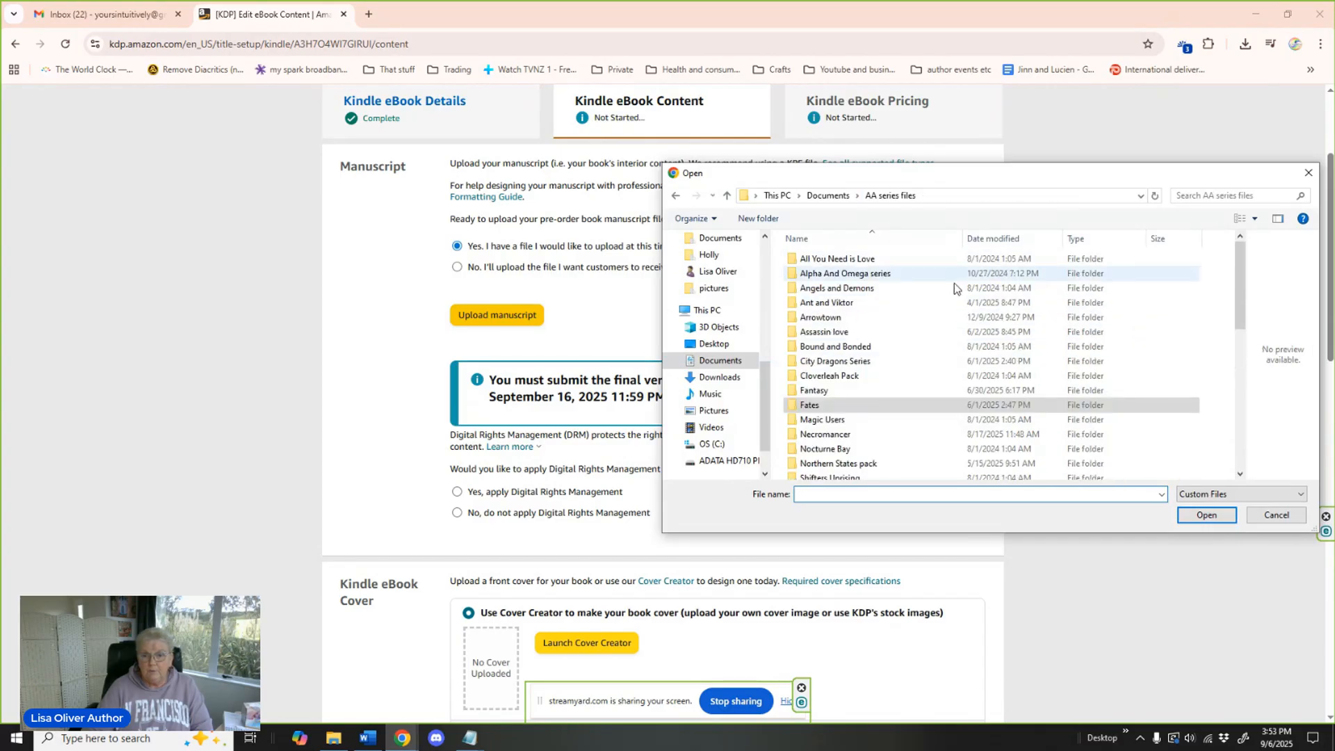
double_click(839, 385)
scroll(1015, 322, down, 6)
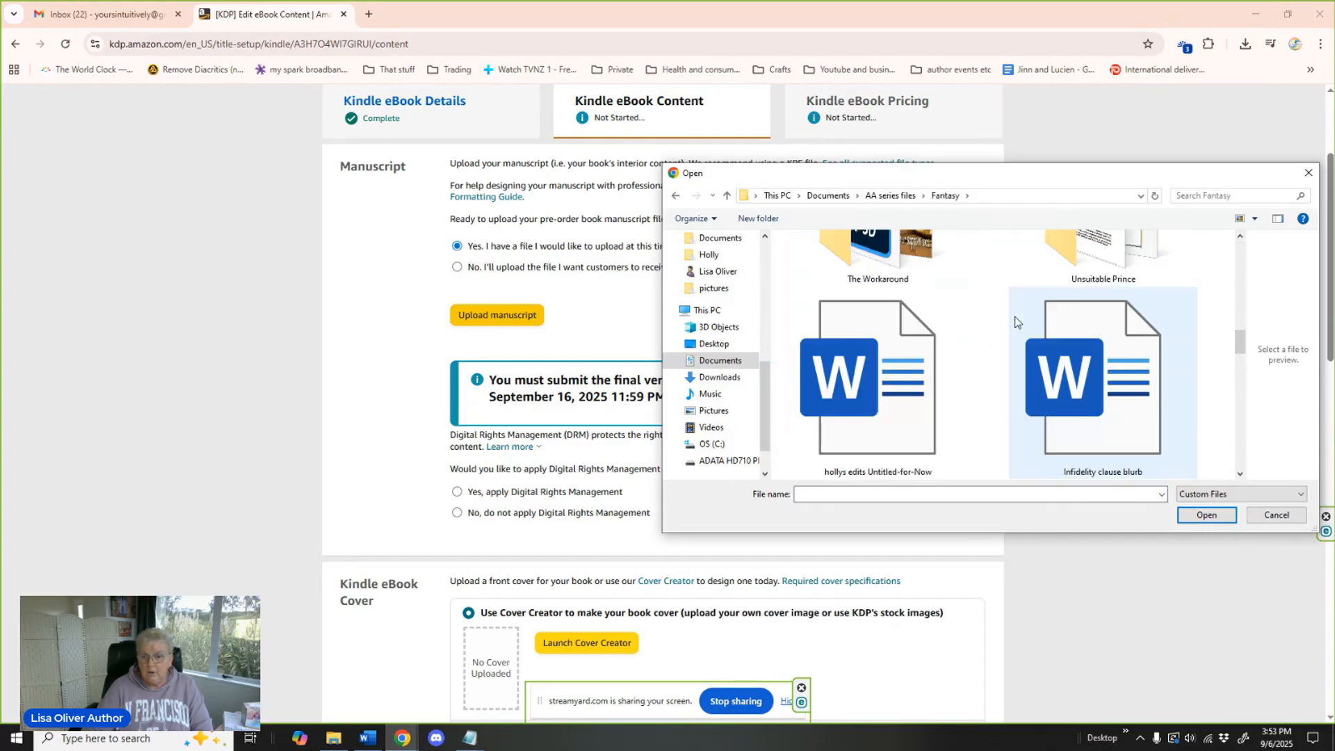
double_click(1098, 268)
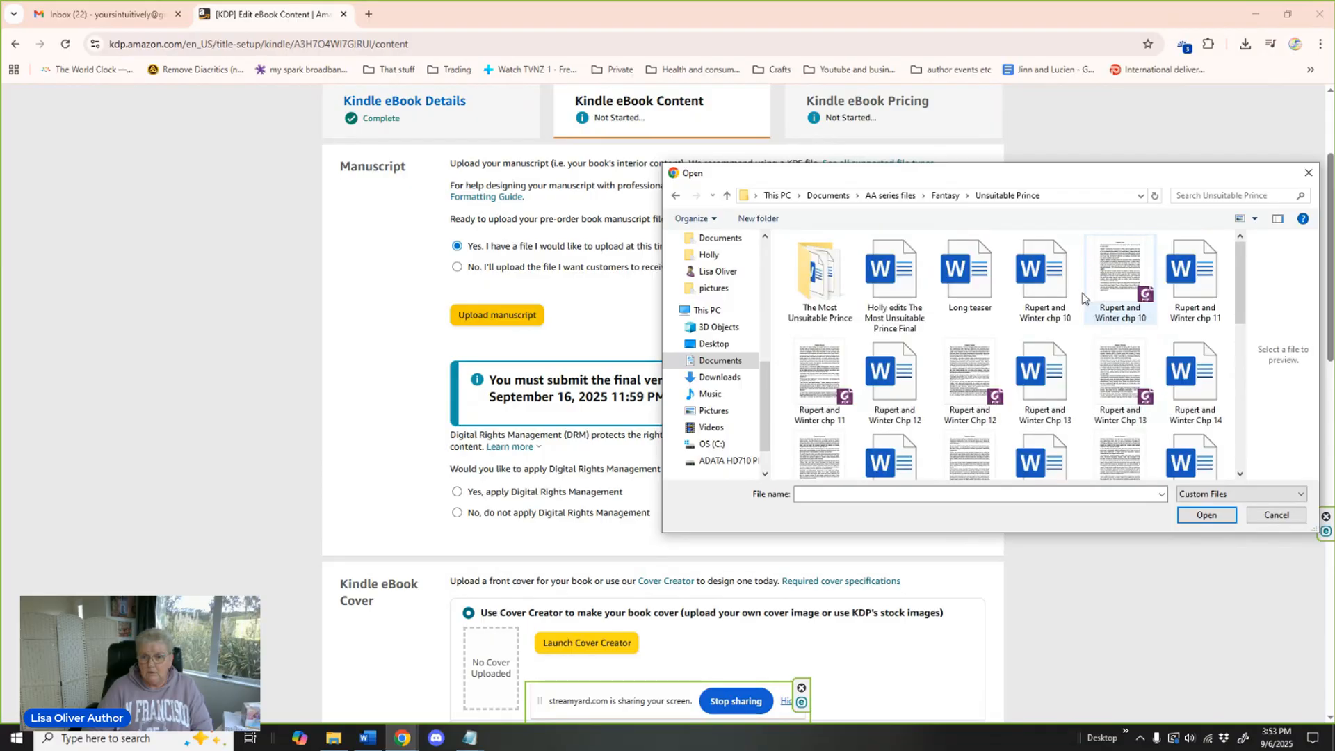
scroll(1012, 336, down, 8)
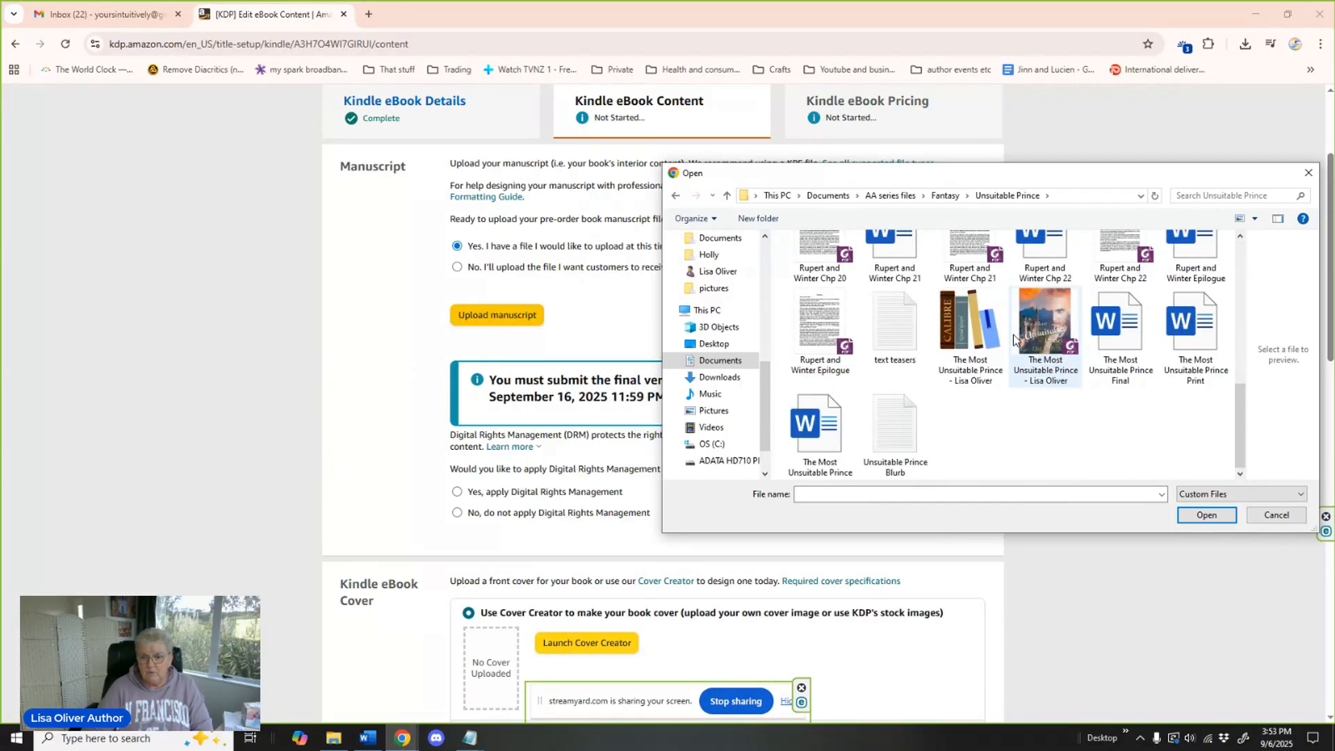
click(1119, 334)
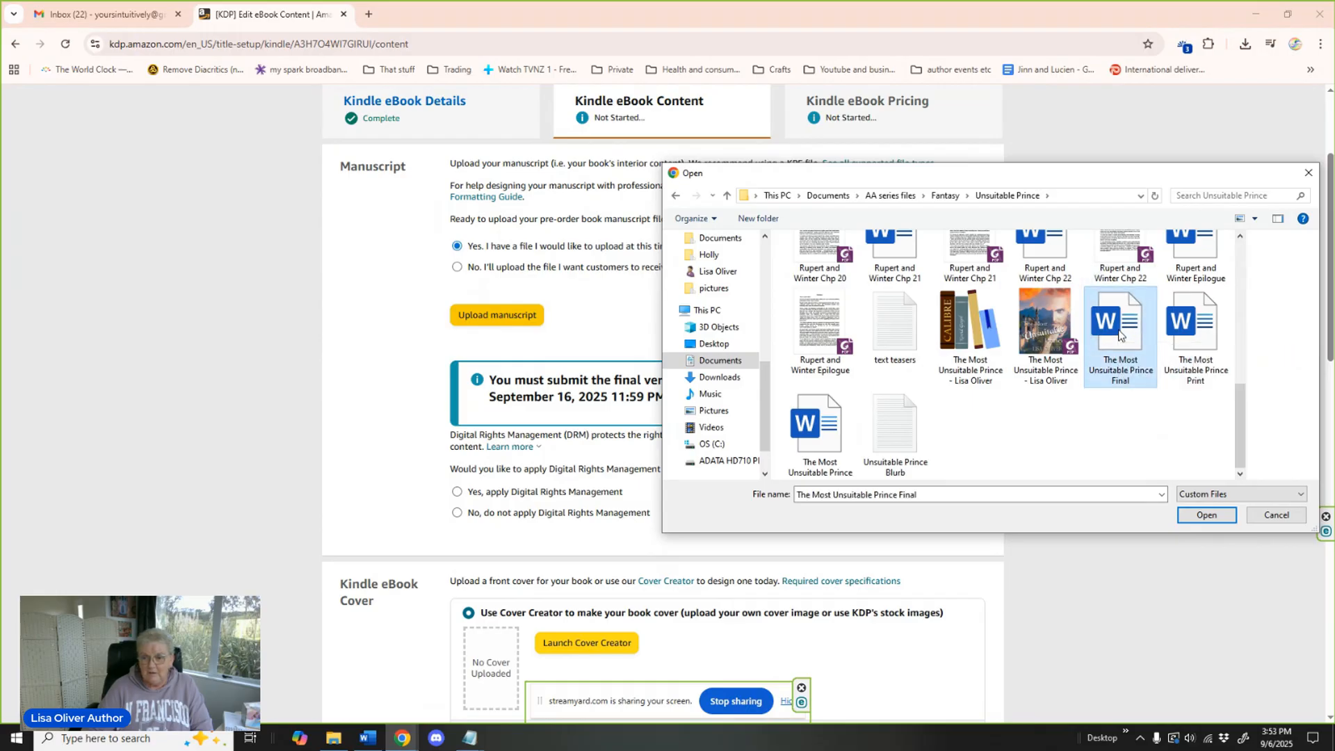
click(1199, 516)
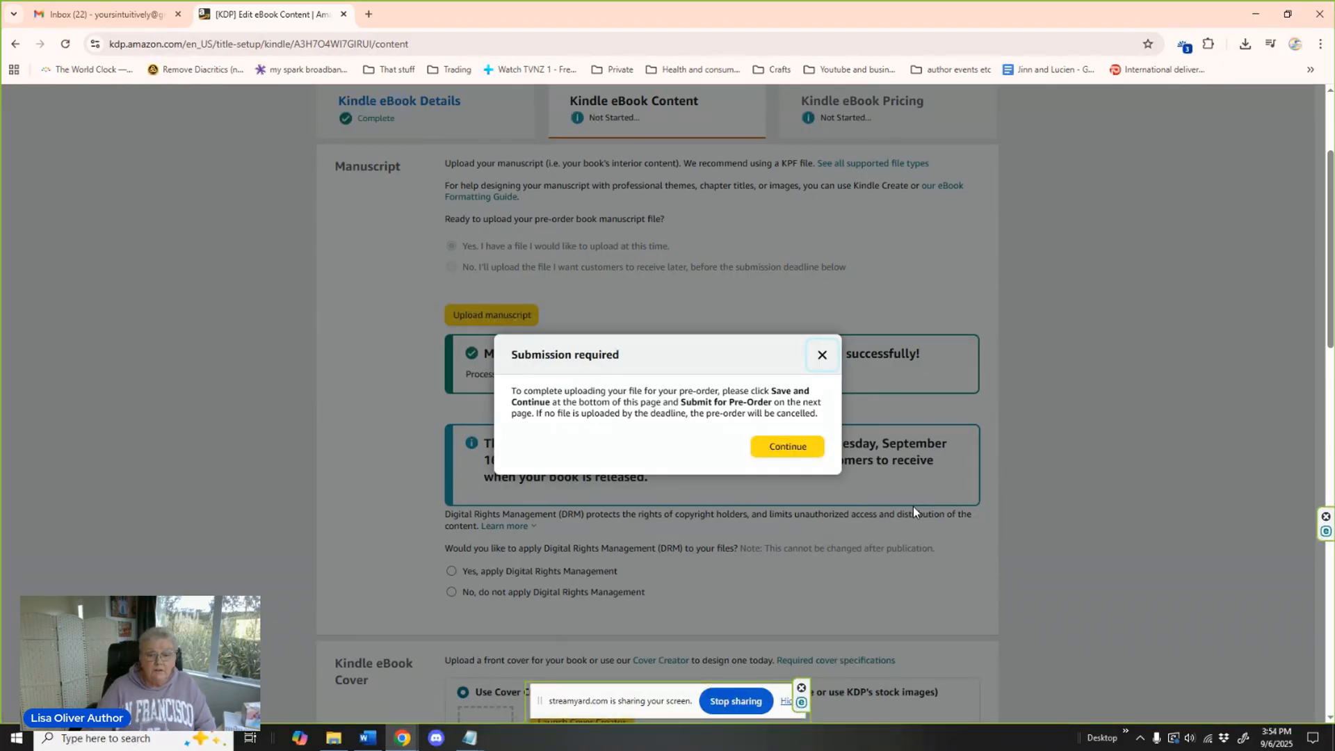
click(788, 448)
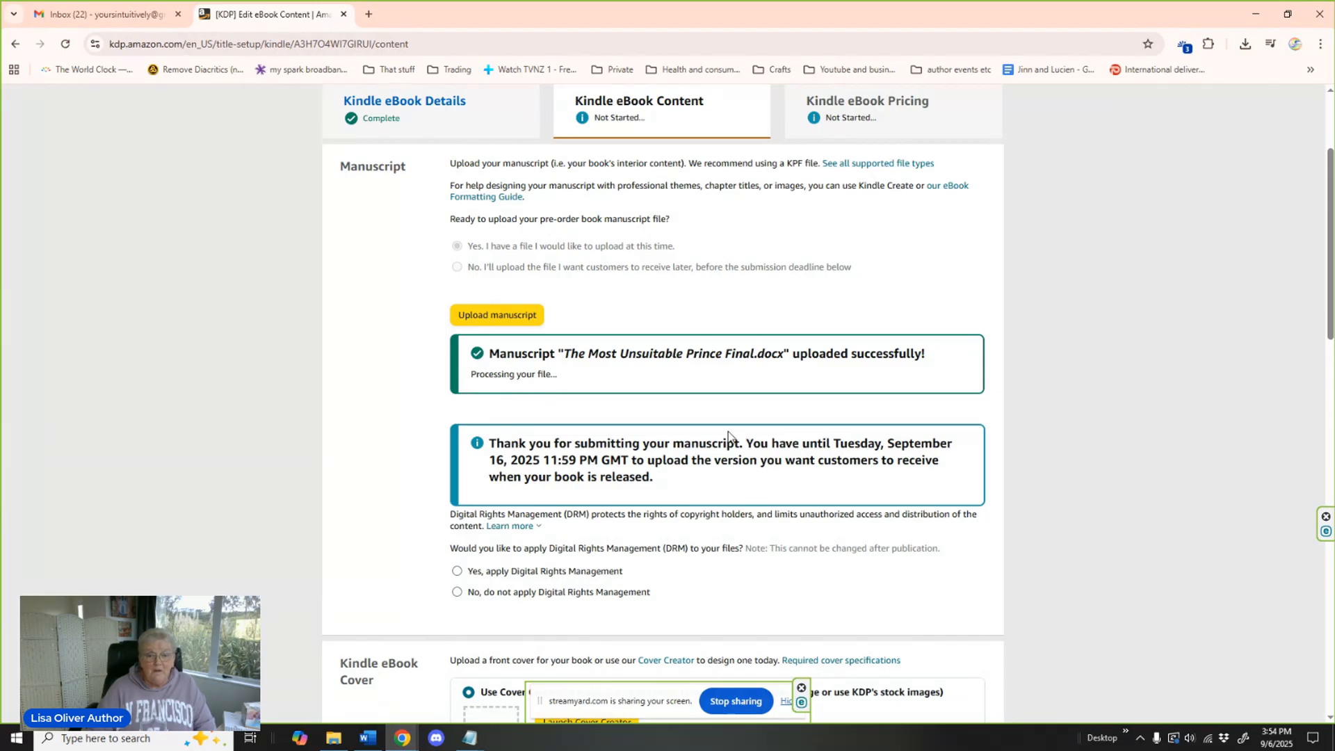
Choose not to apply Digital Rights Management to the eBook files.
scroll(663, 409, down, 2)
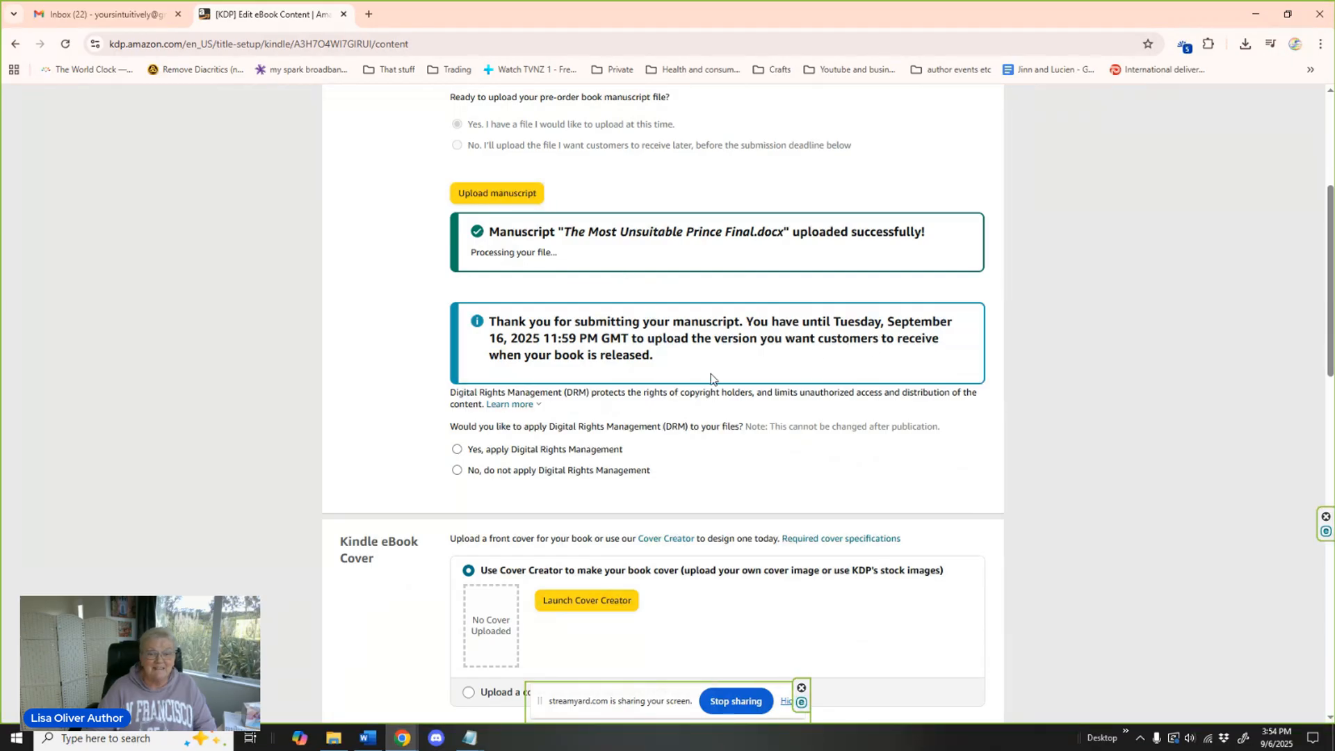
scroll(710, 379, down, 3)
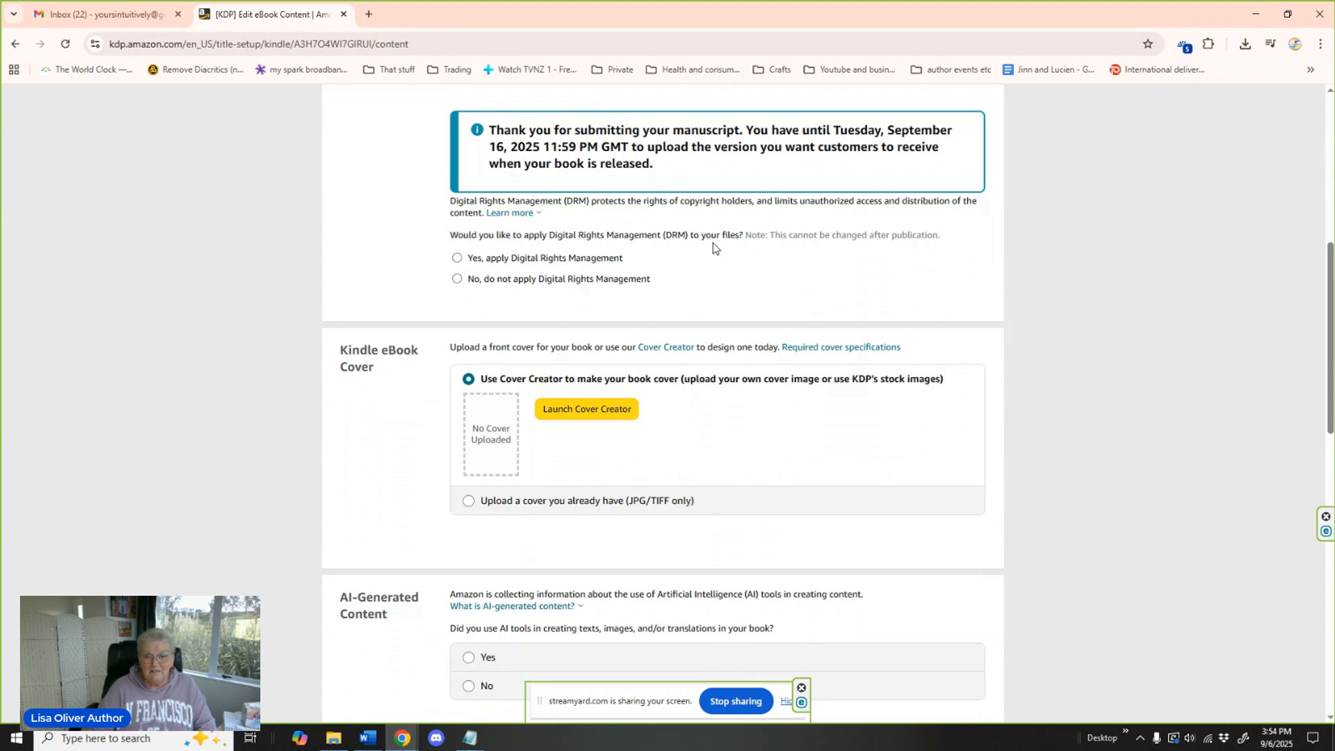
click(458, 280)
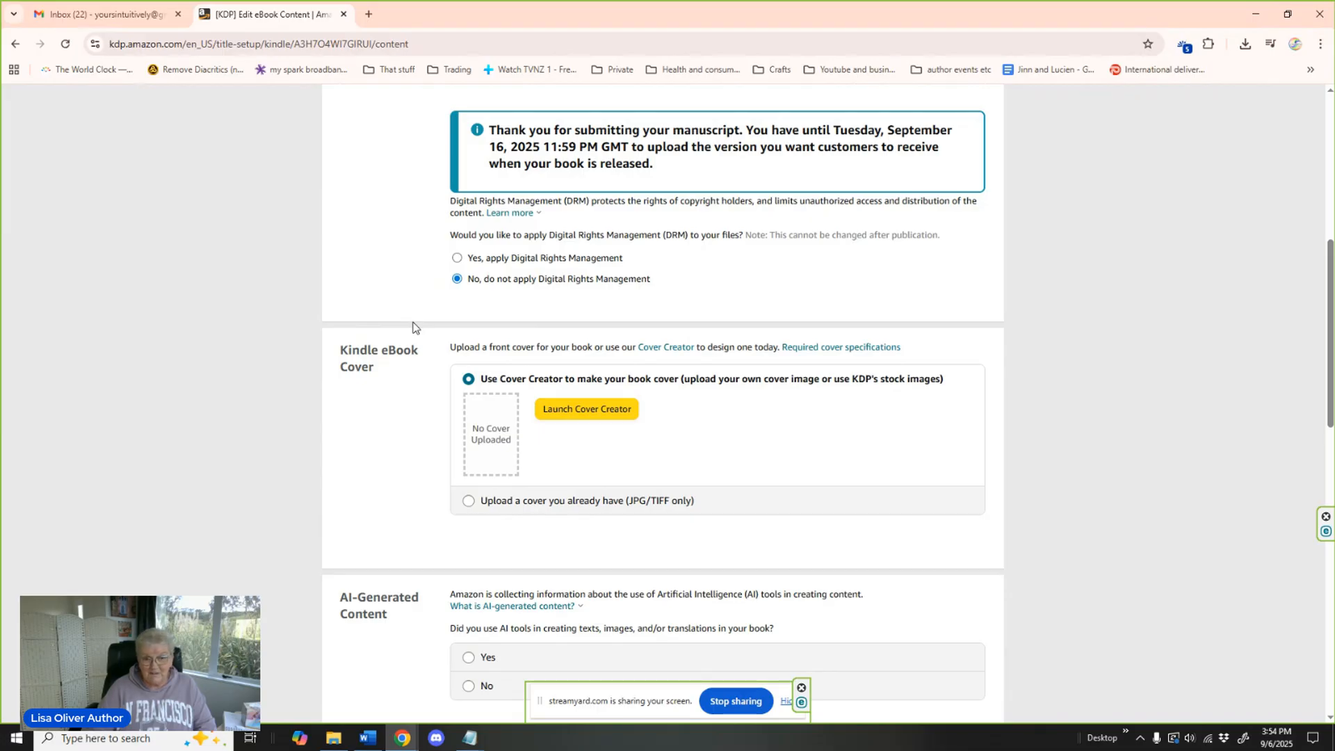
Choose to use an existing cover and upload the "Rupert and Winter cover" image, acknowledging the submission notice.
scroll(412, 327, down, 3)
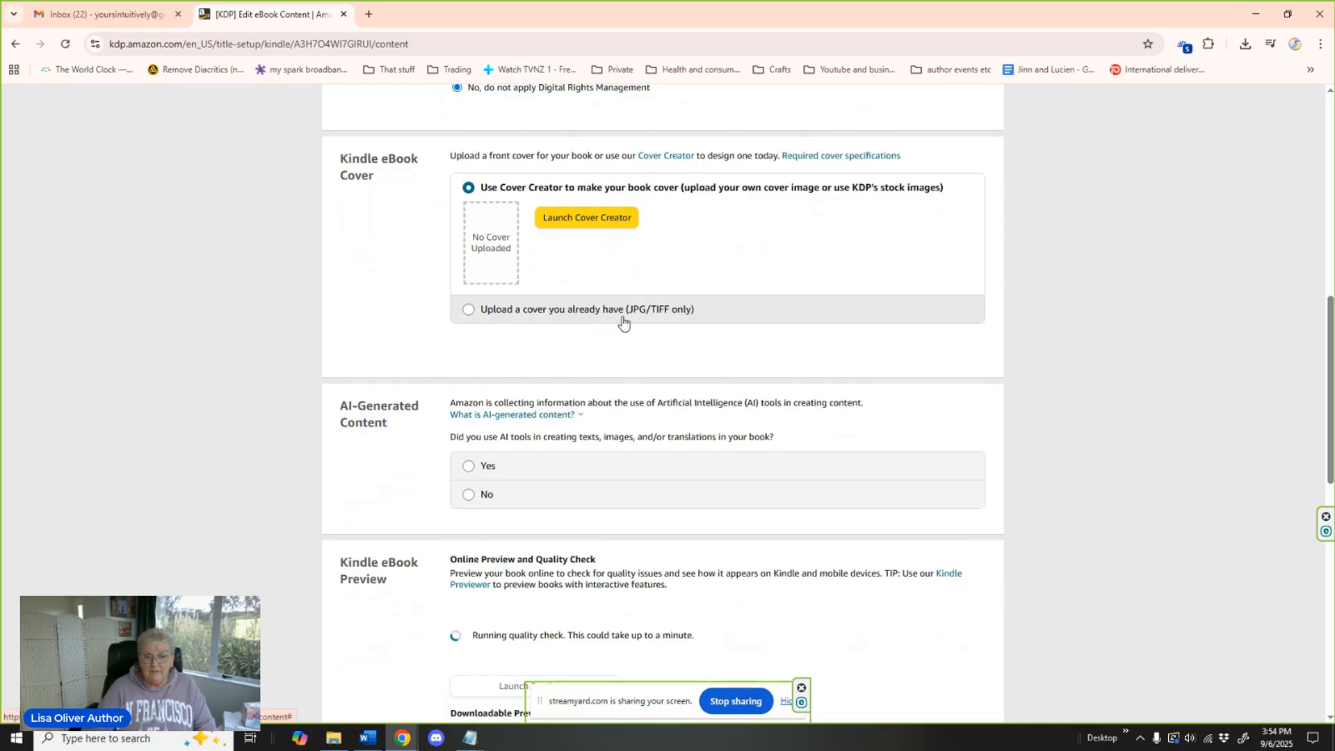
click(689, 313)
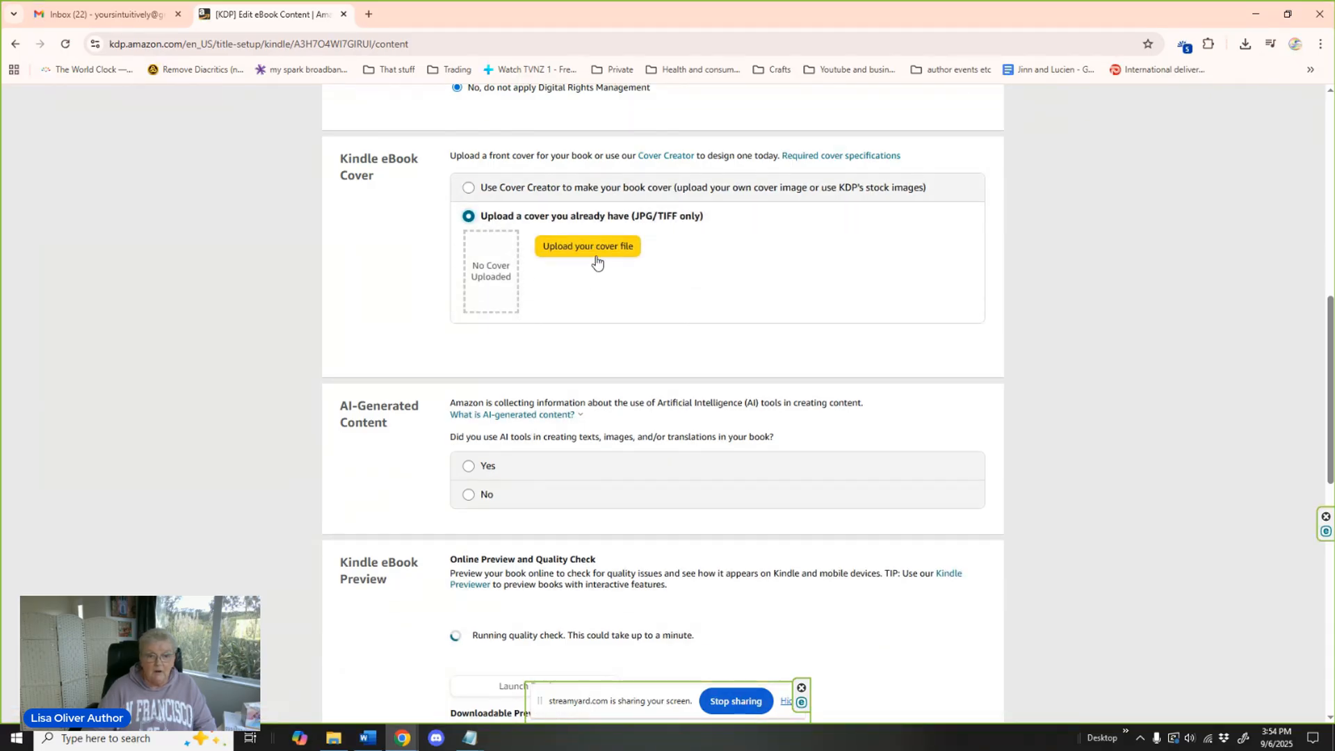
click(605, 249)
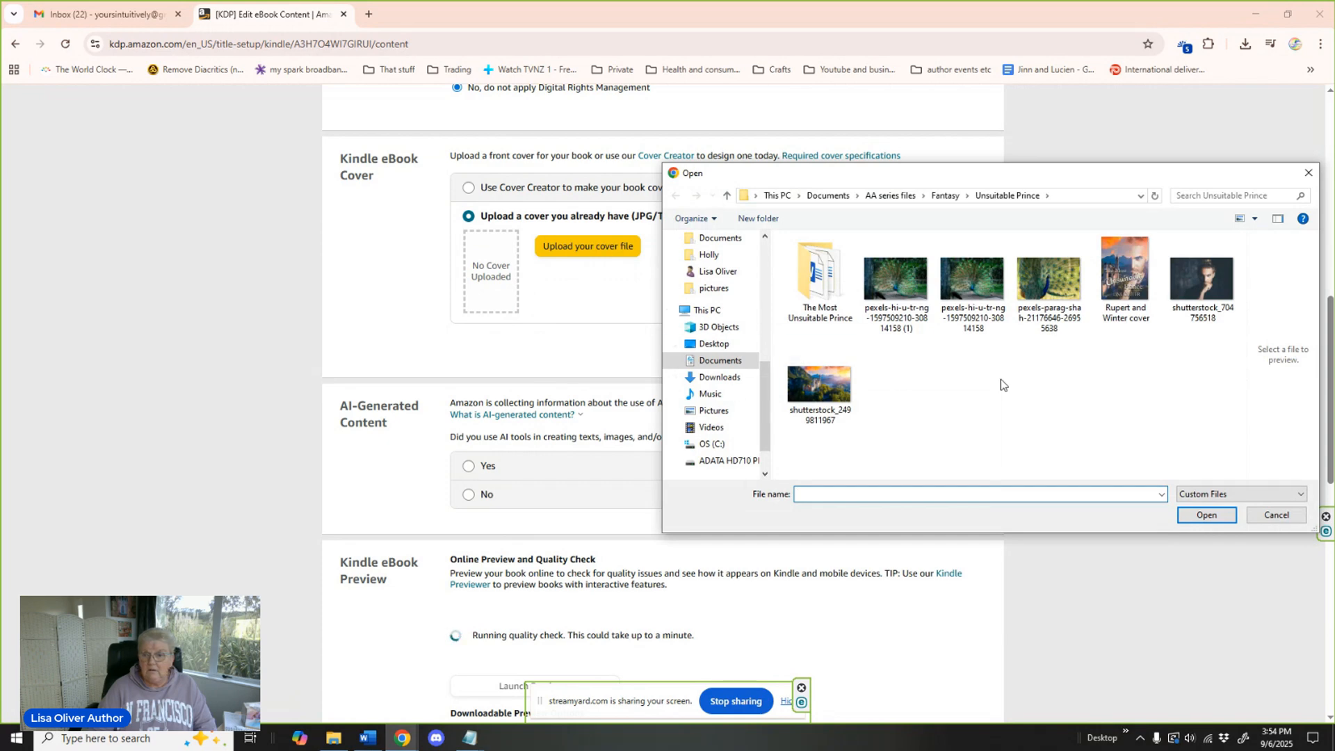
click(1115, 281)
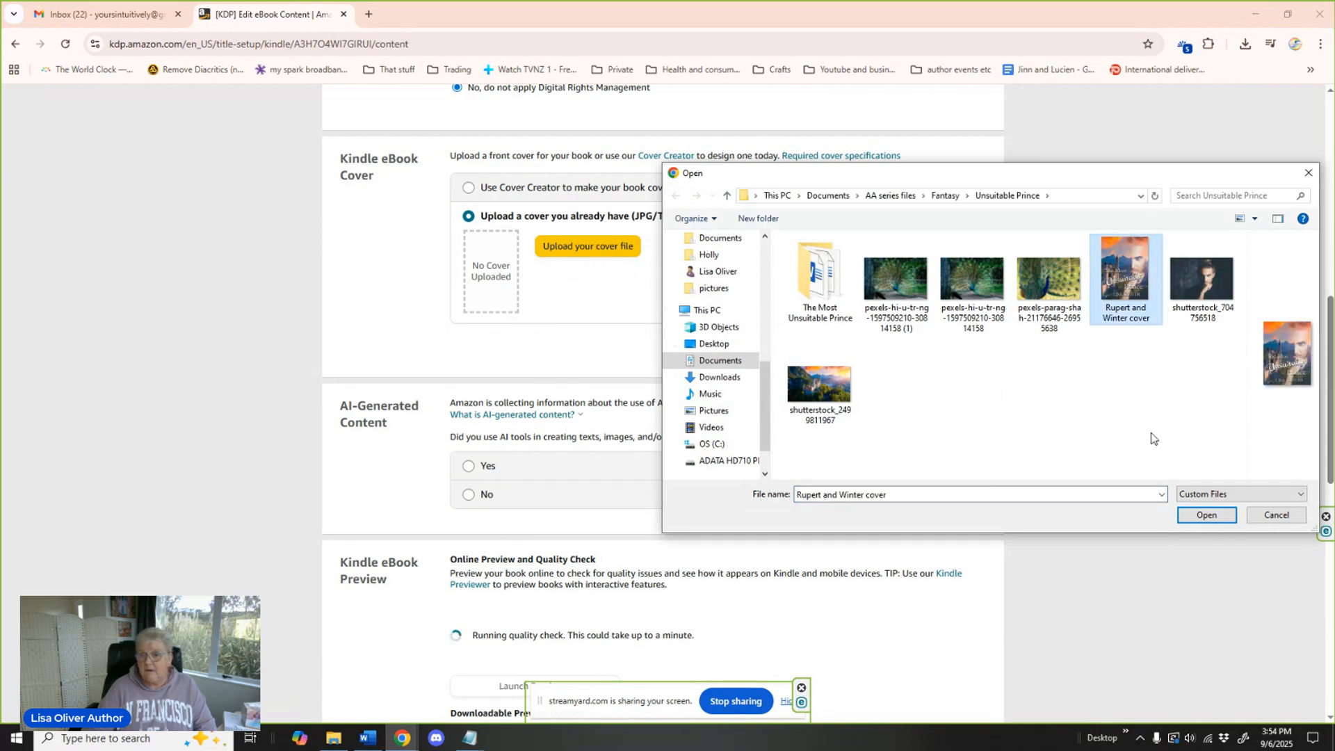
click(1207, 516)
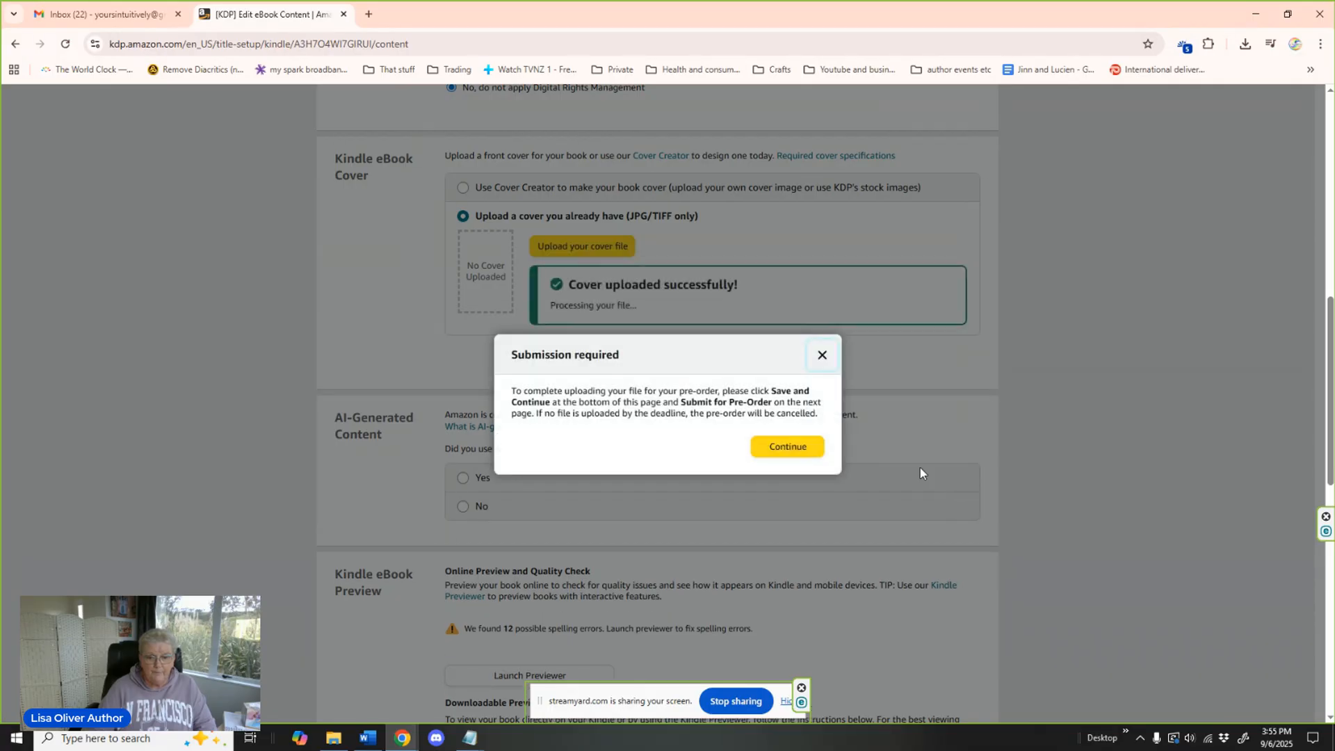
click(781, 452)
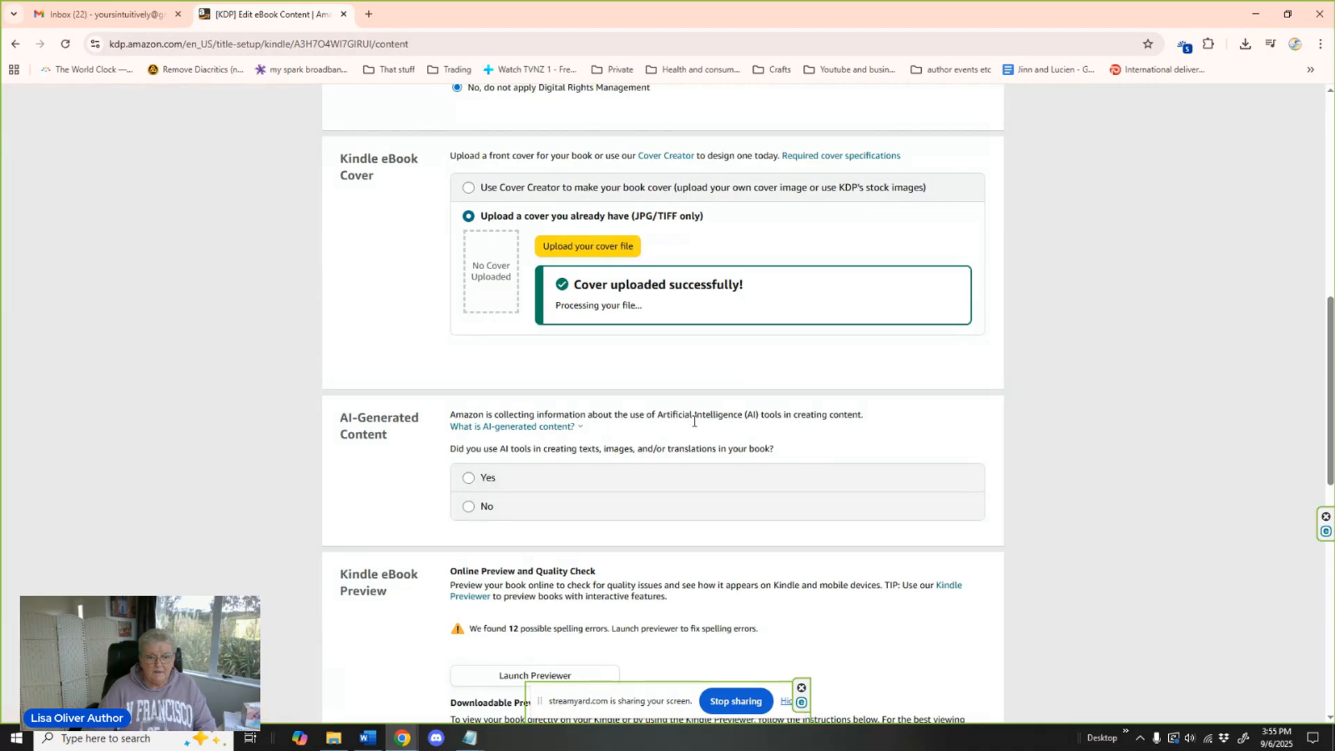
Answer No to the question about using AI tools in creating the book's texts, images or translations.
scroll(900, 431, down, 3)
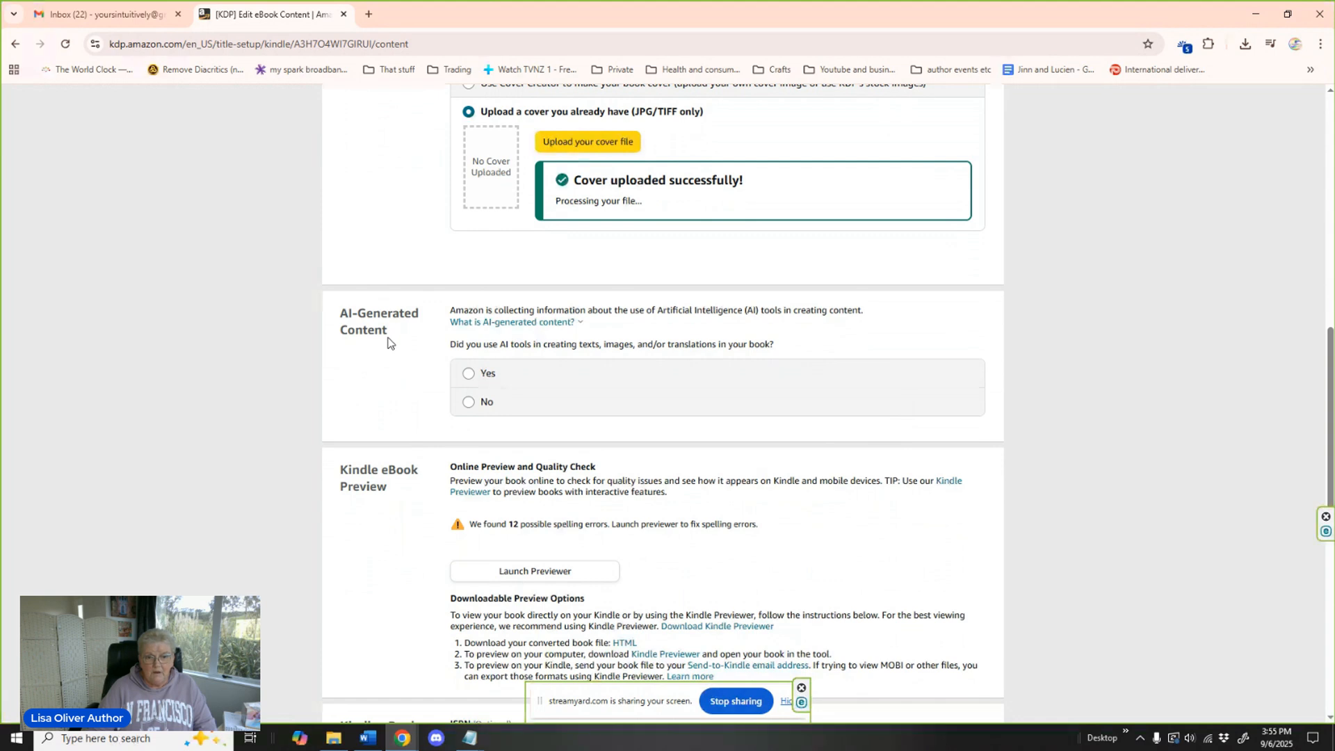
click(466, 322)
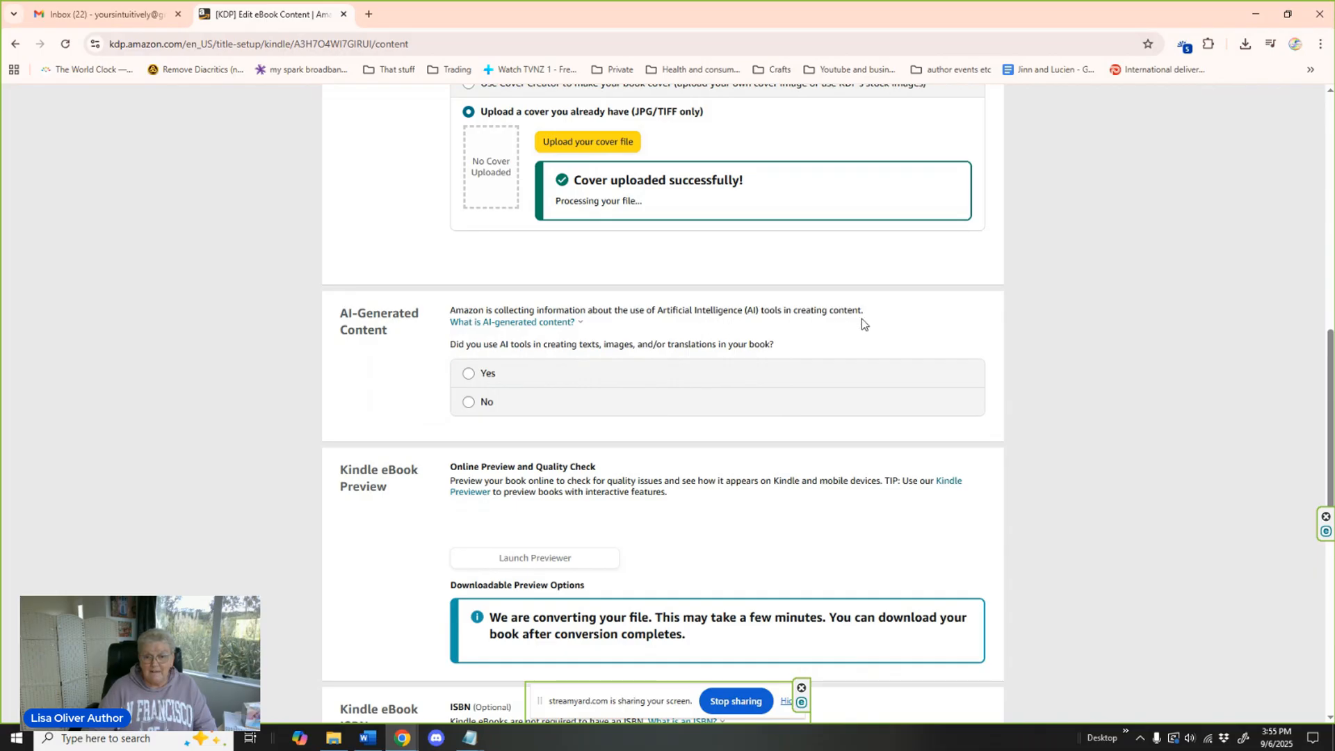
mouse_move(567, 326)
click(470, 409)
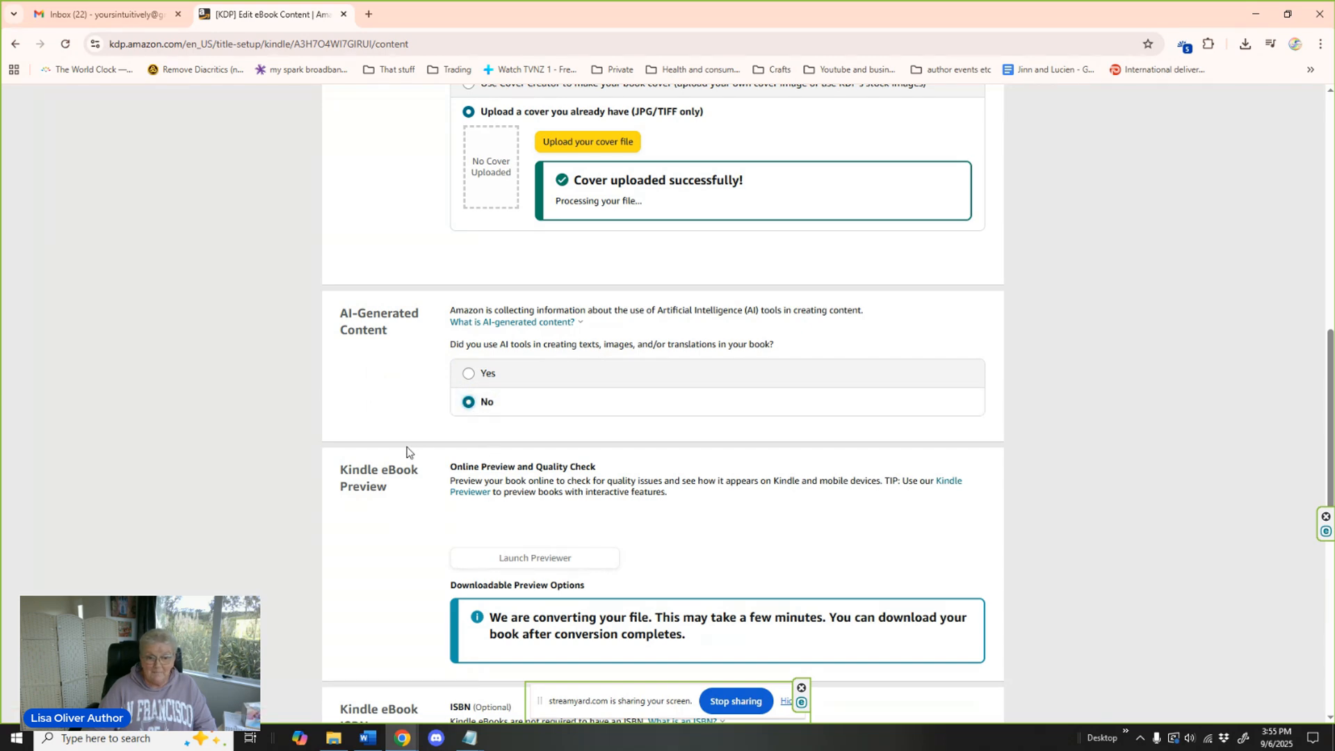
Open the converted book in the online previewer and ignore all the reported spelling issues.
scroll(408, 452, down, 2)
scroll(407, 452, down, 1)
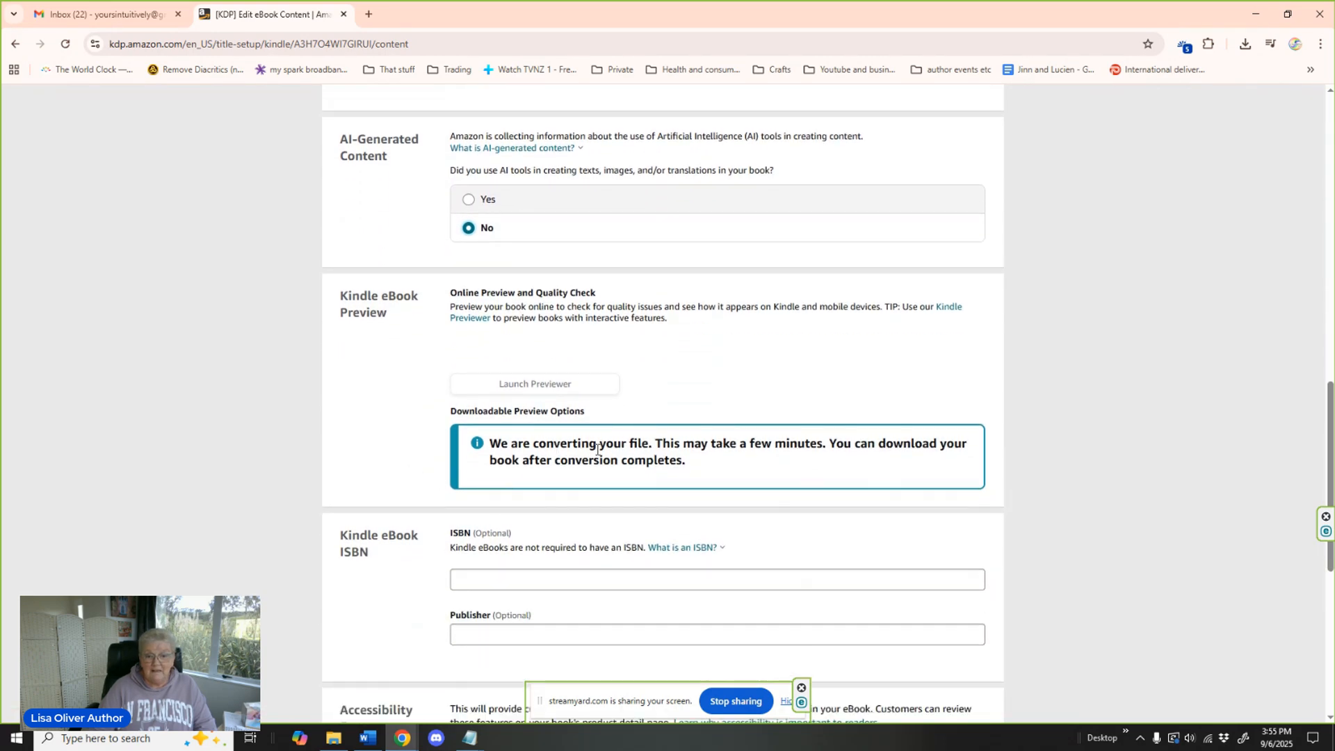
scroll(729, 452, down, 1)
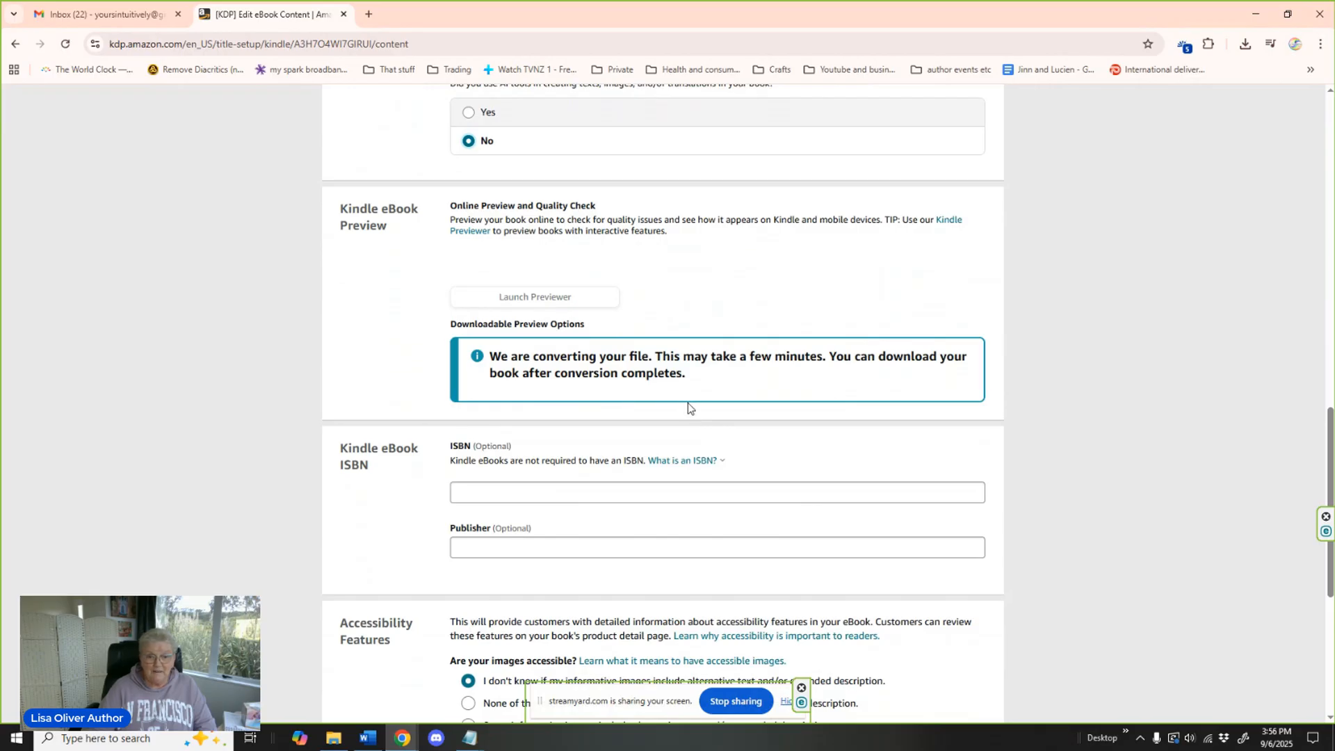
scroll(687, 402, up, 1)
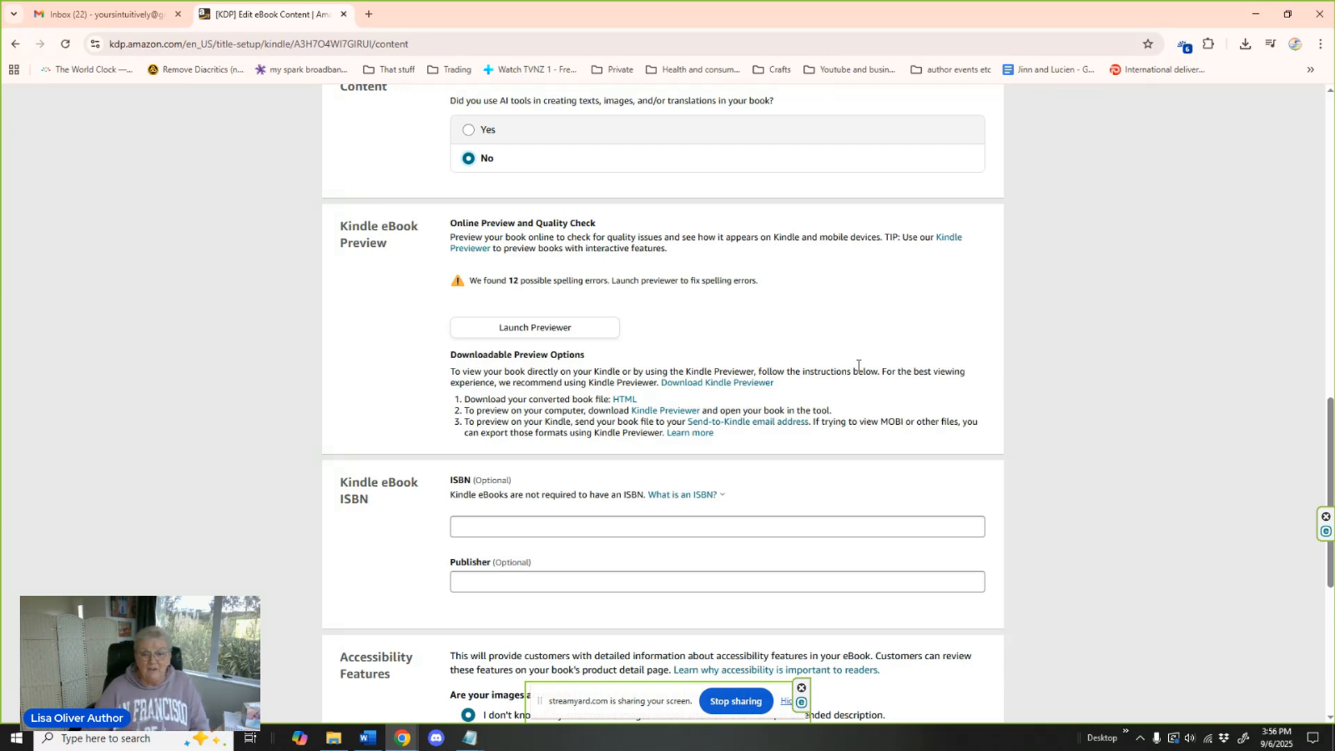
click(548, 330)
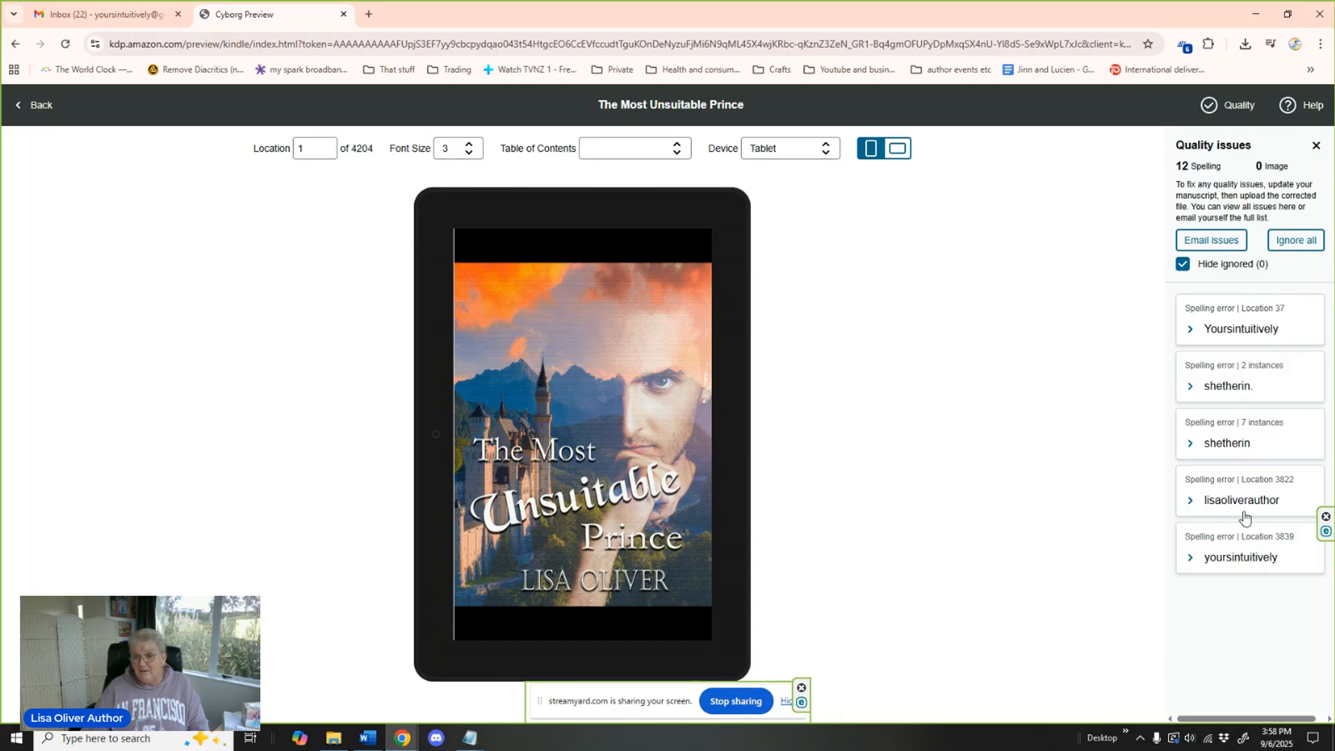
click(1294, 241)
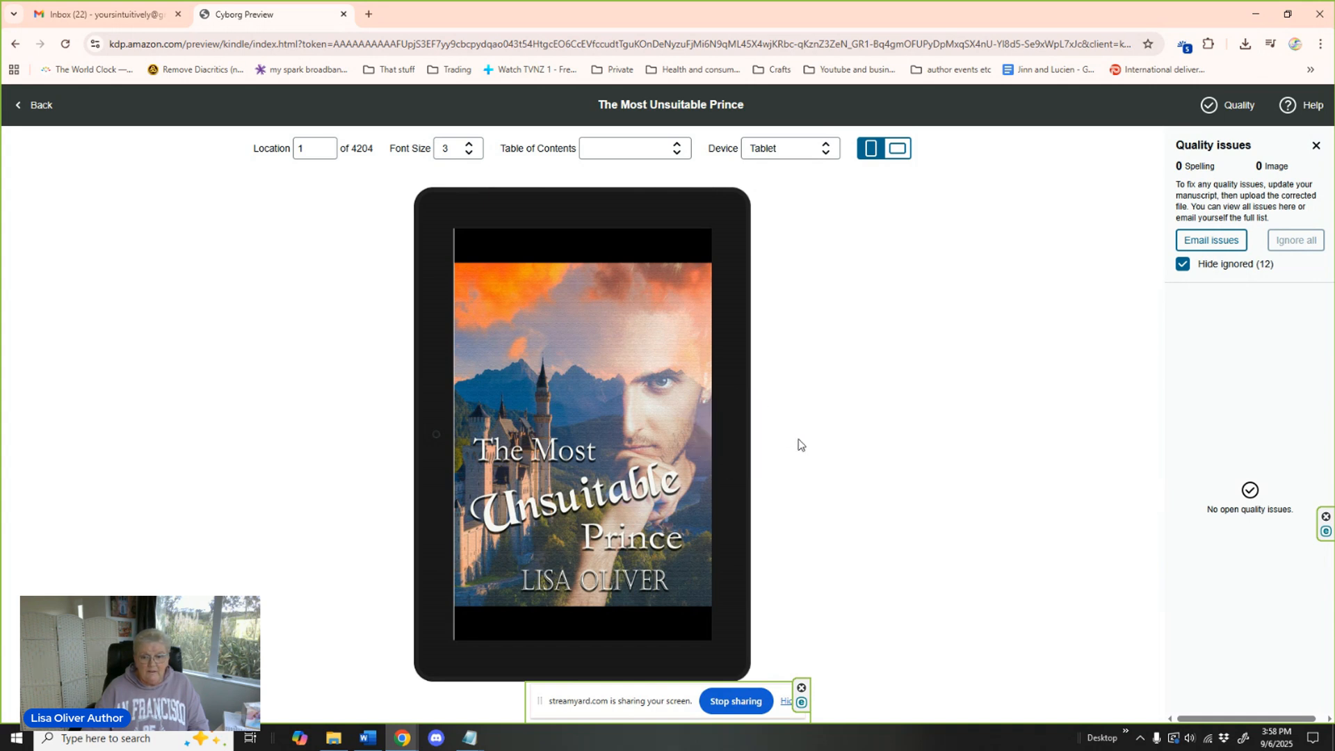
Check the previewed book's pages from the cover through to the start of Chapter Two, and return to the eBook content page.
click(744, 439)
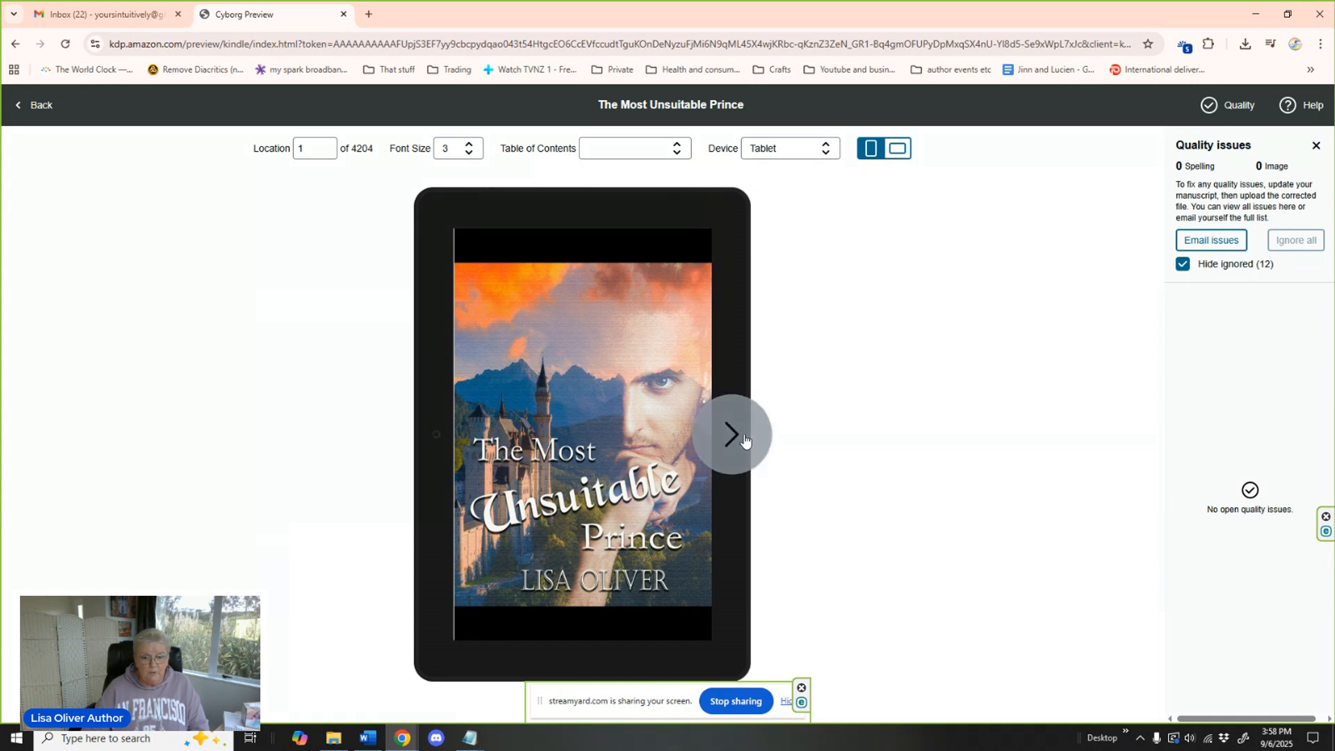
click(732, 435)
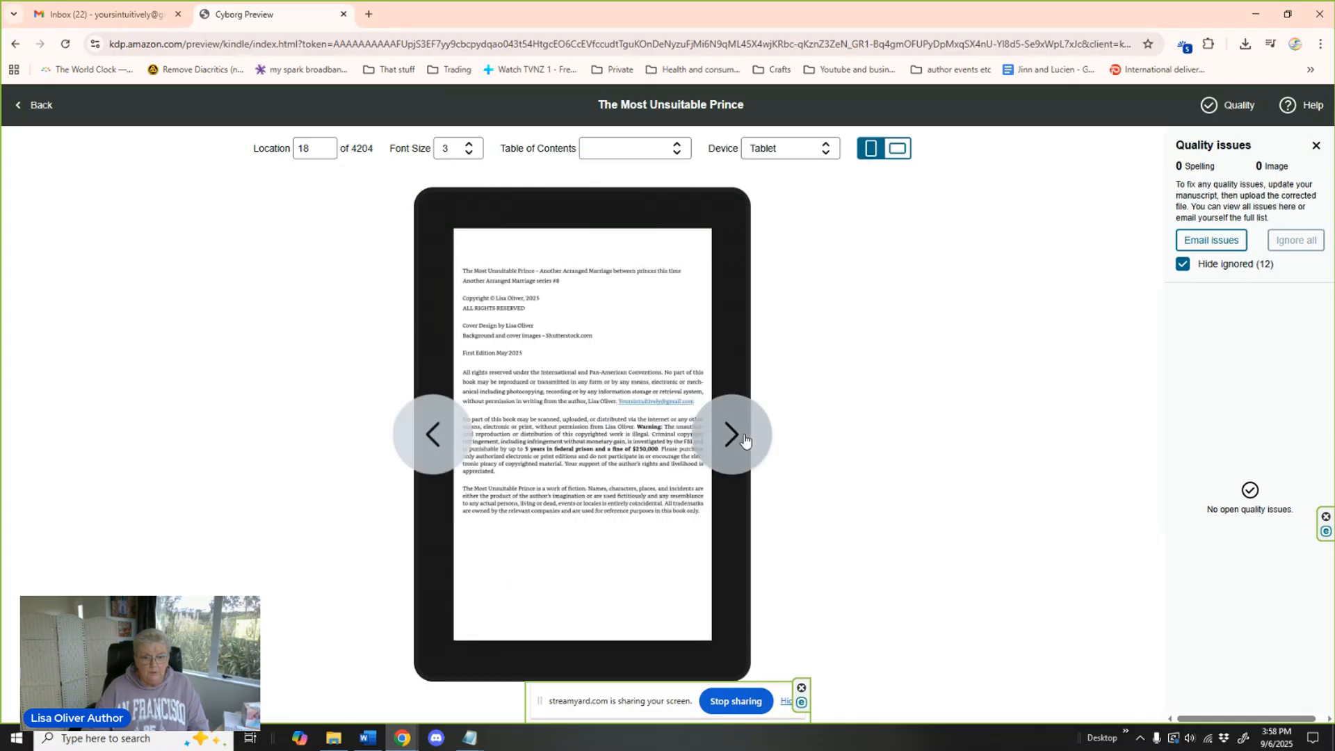
click(731, 435)
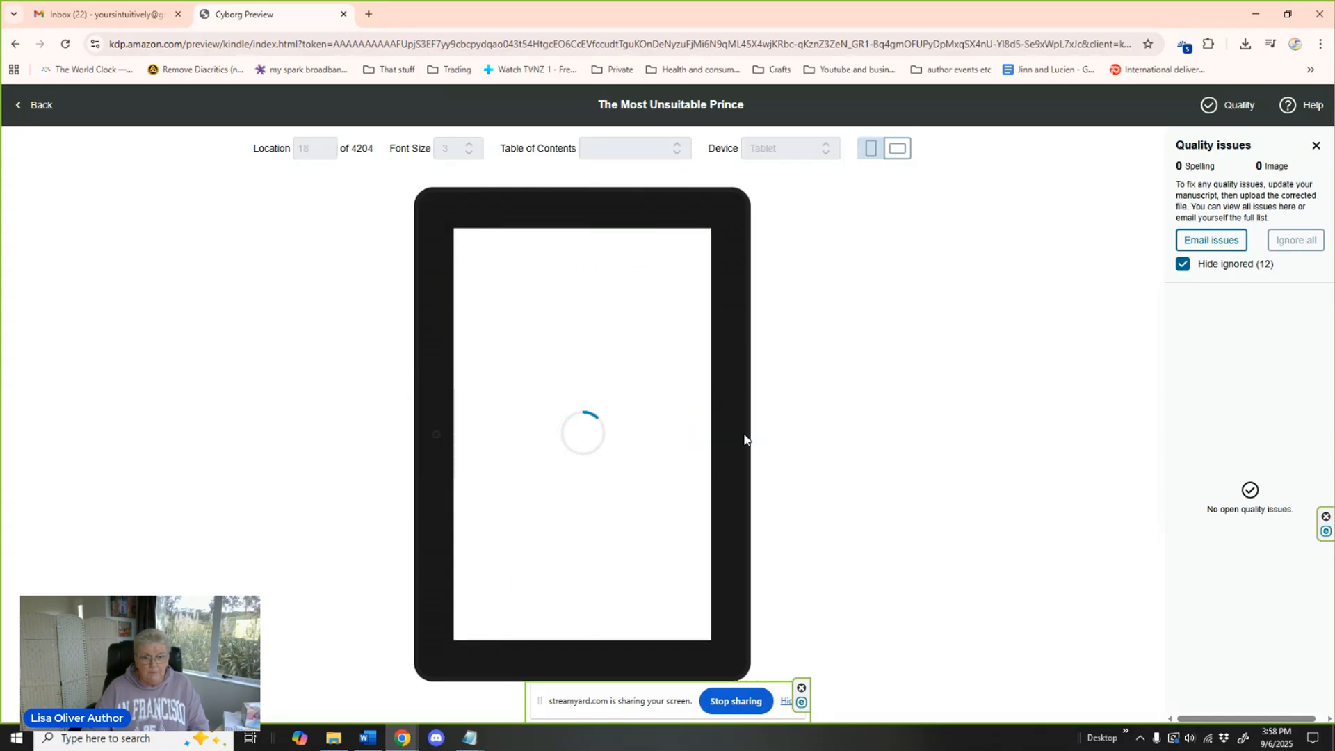
click(732, 435)
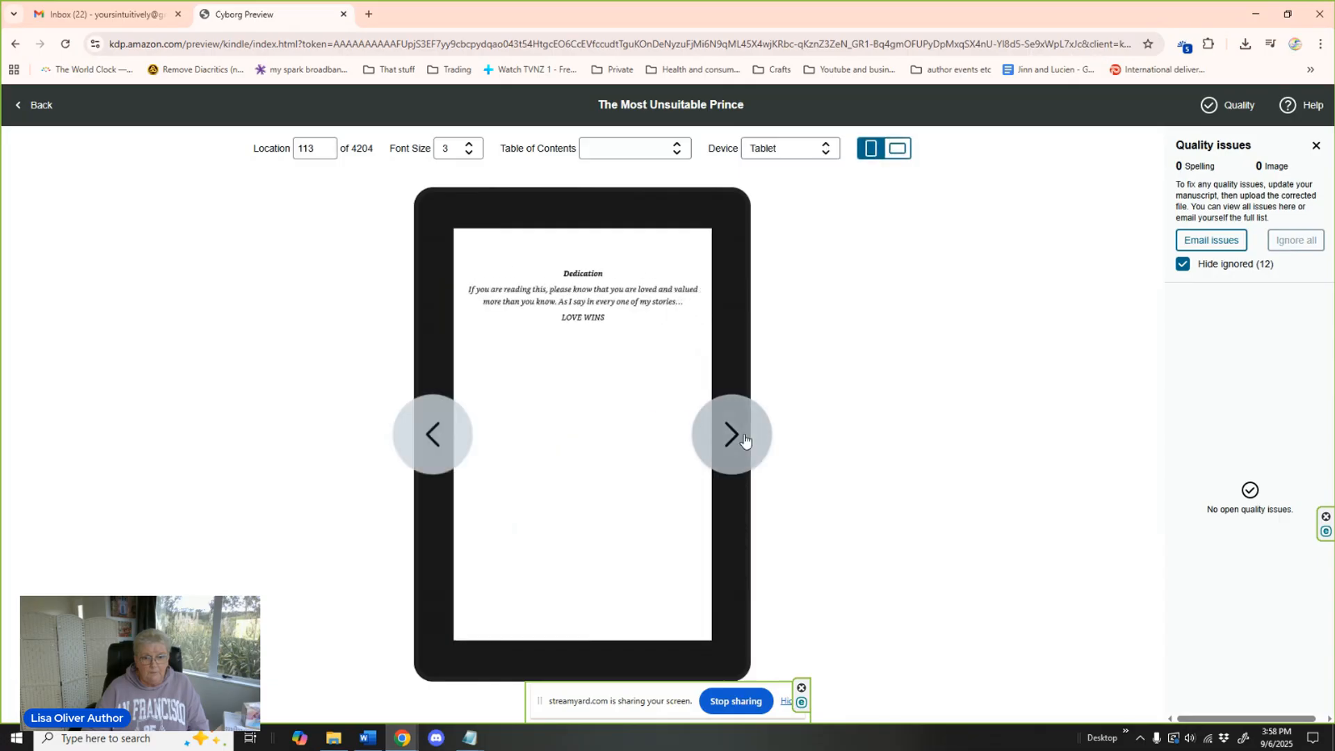
click(732, 435)
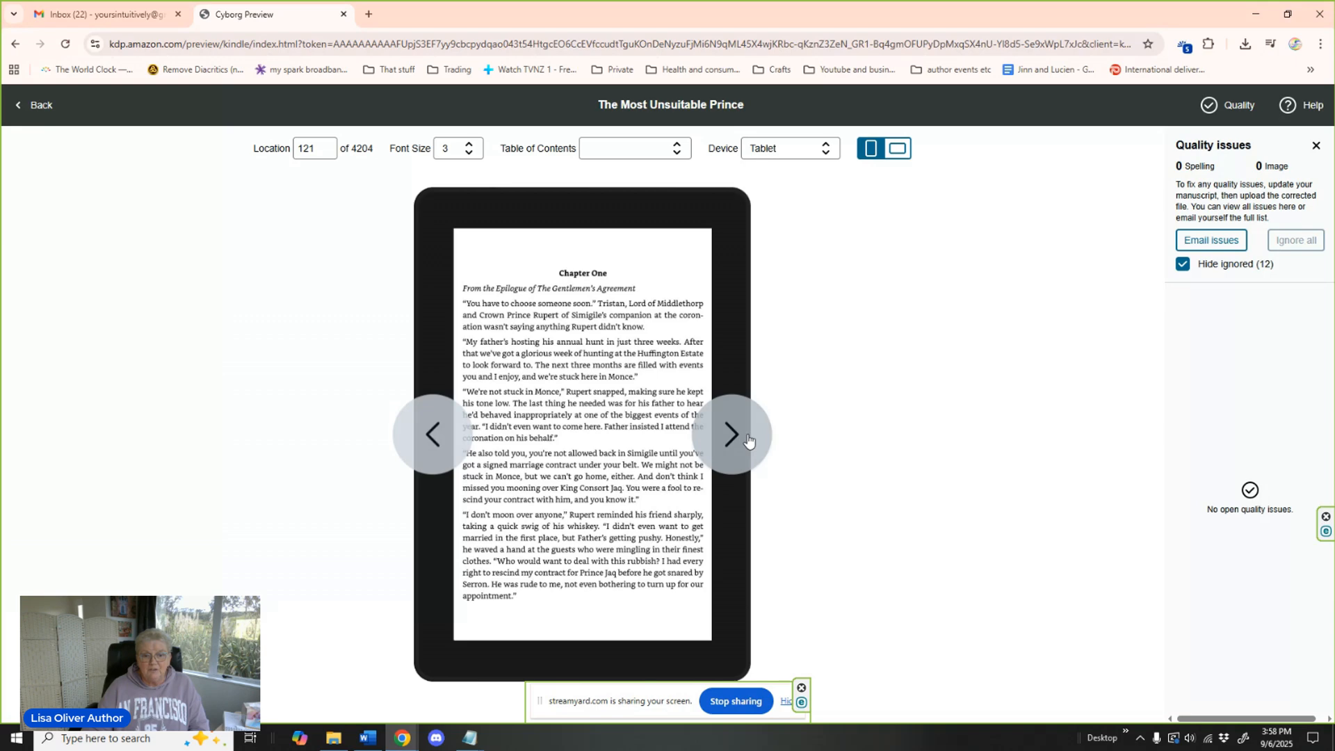
click(748, 438)
click(748, 438)
click(748, 438)
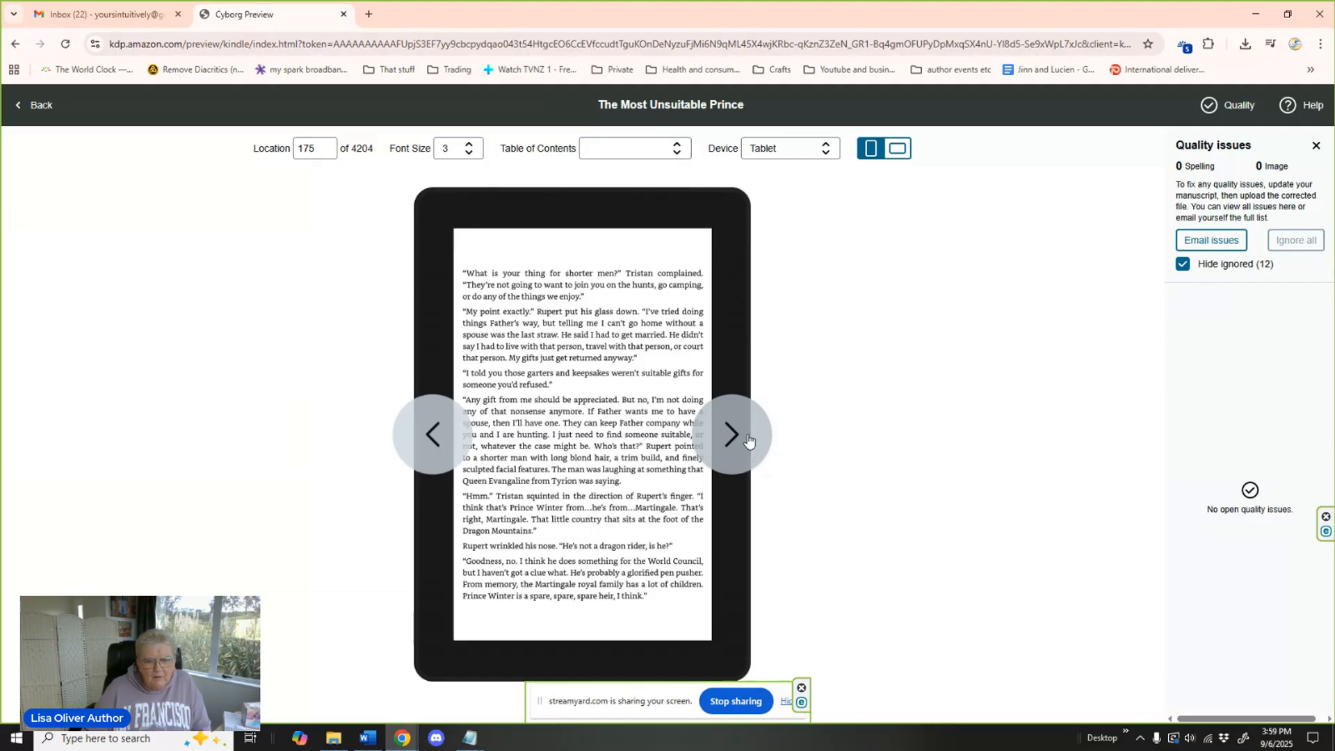
click(748, 439)
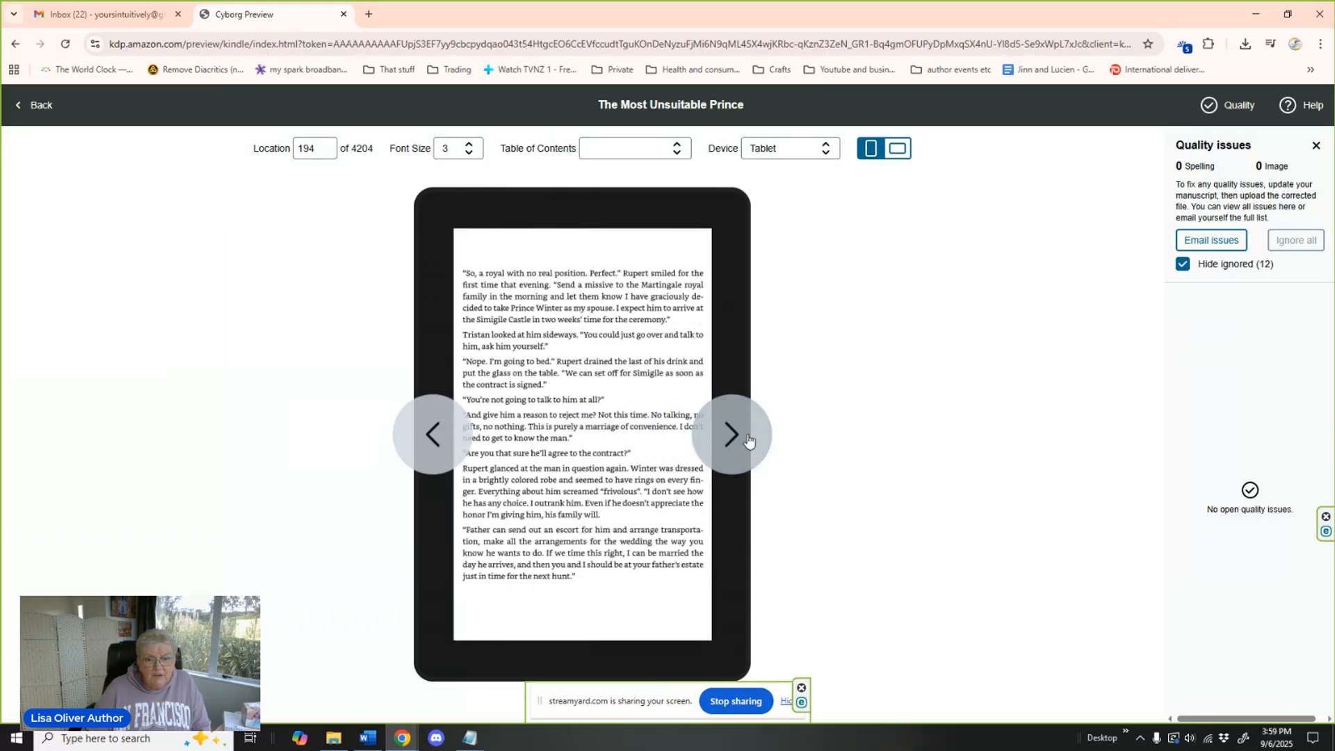
click(748, 440)
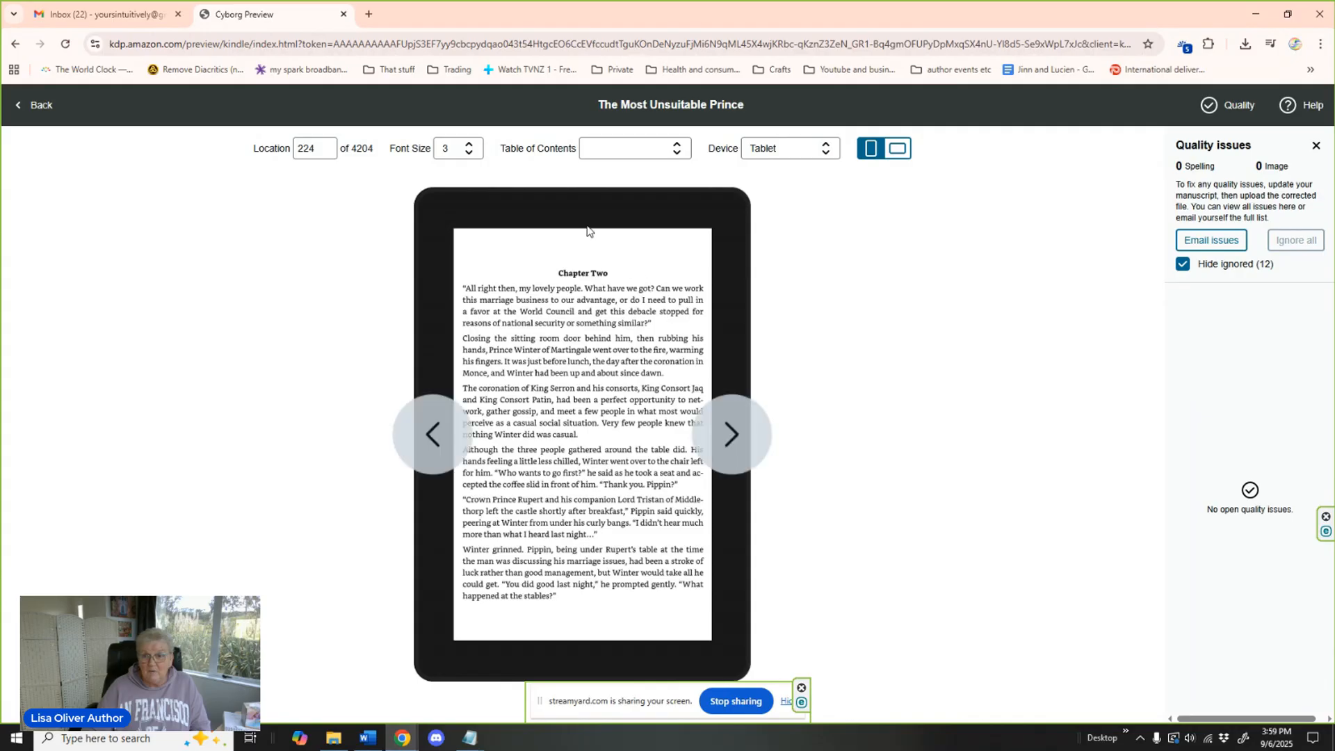
click(35, 108)
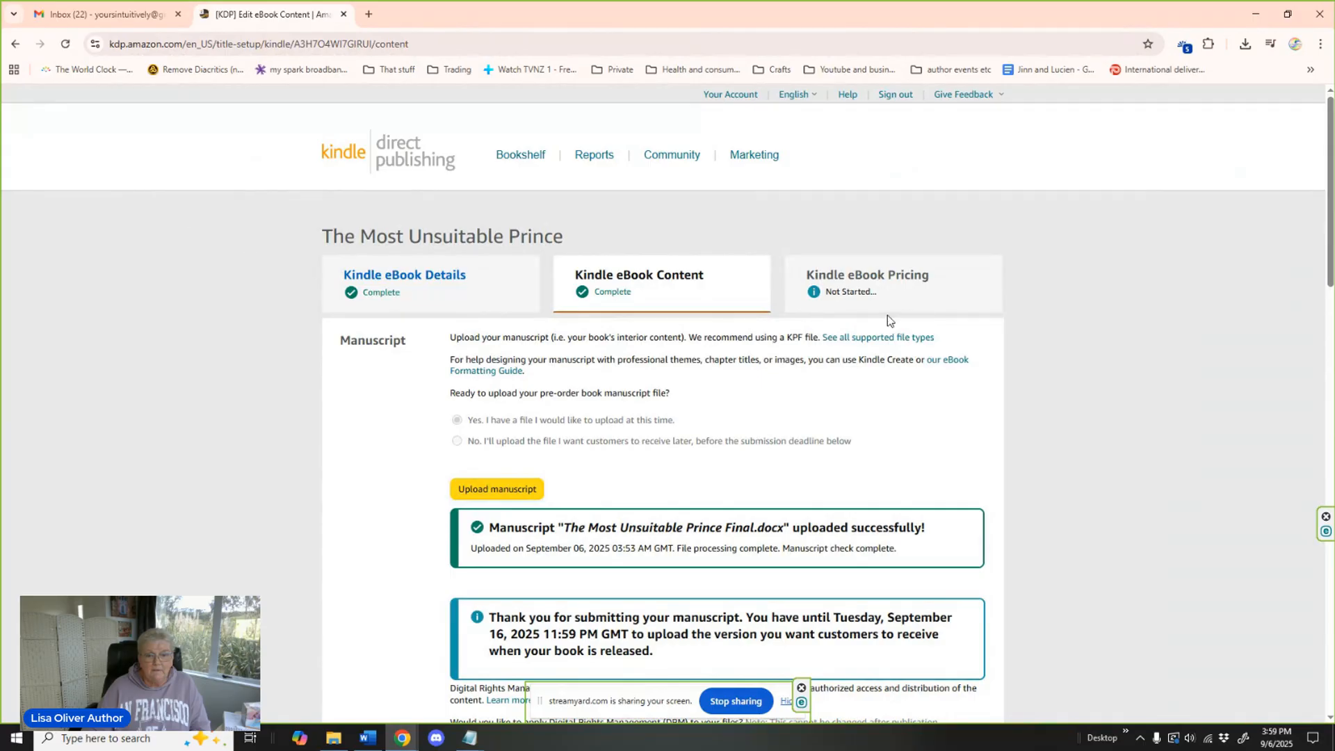
Confirm that the accessibility answers are accurate, leaving ISBN and publisher blank, and save the content page to continue to pricing.
scroll(1046, 375, down, 5)
scroll(1045, 370, down, 10)
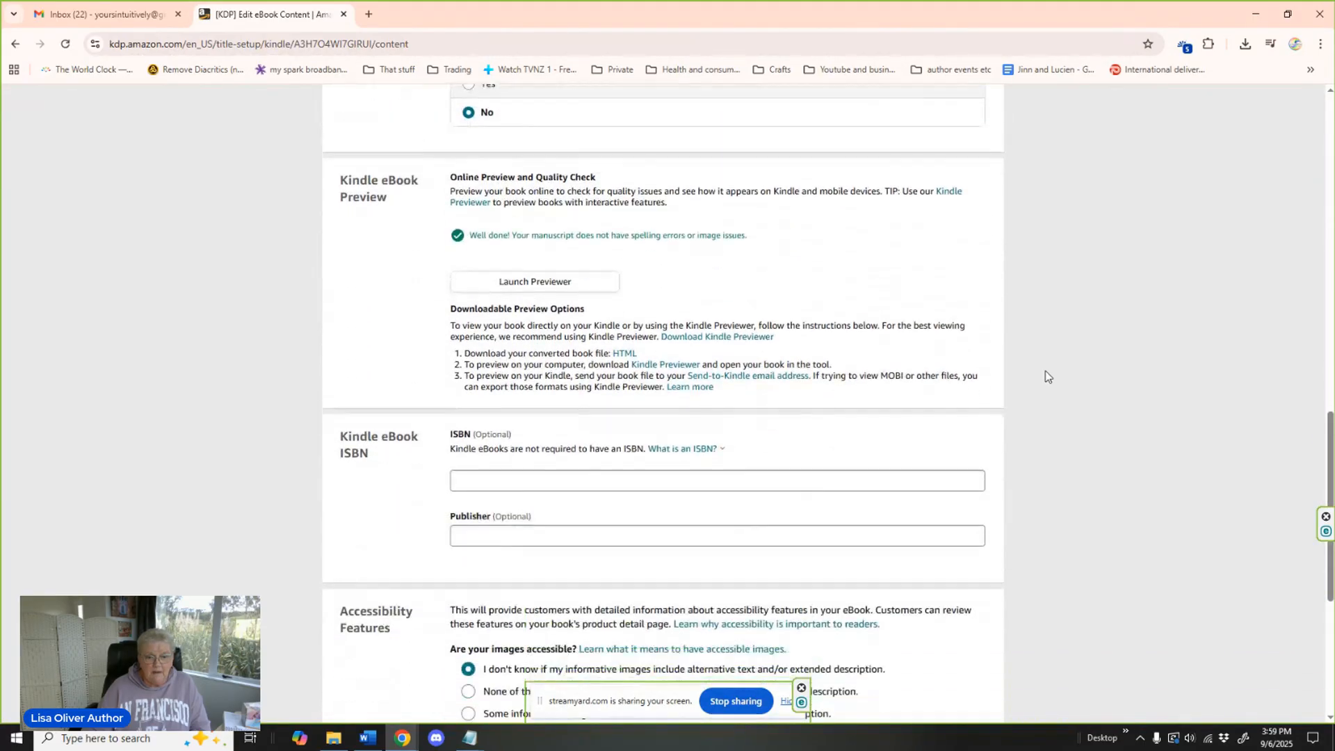
scroll(1045, 370, down, 1)
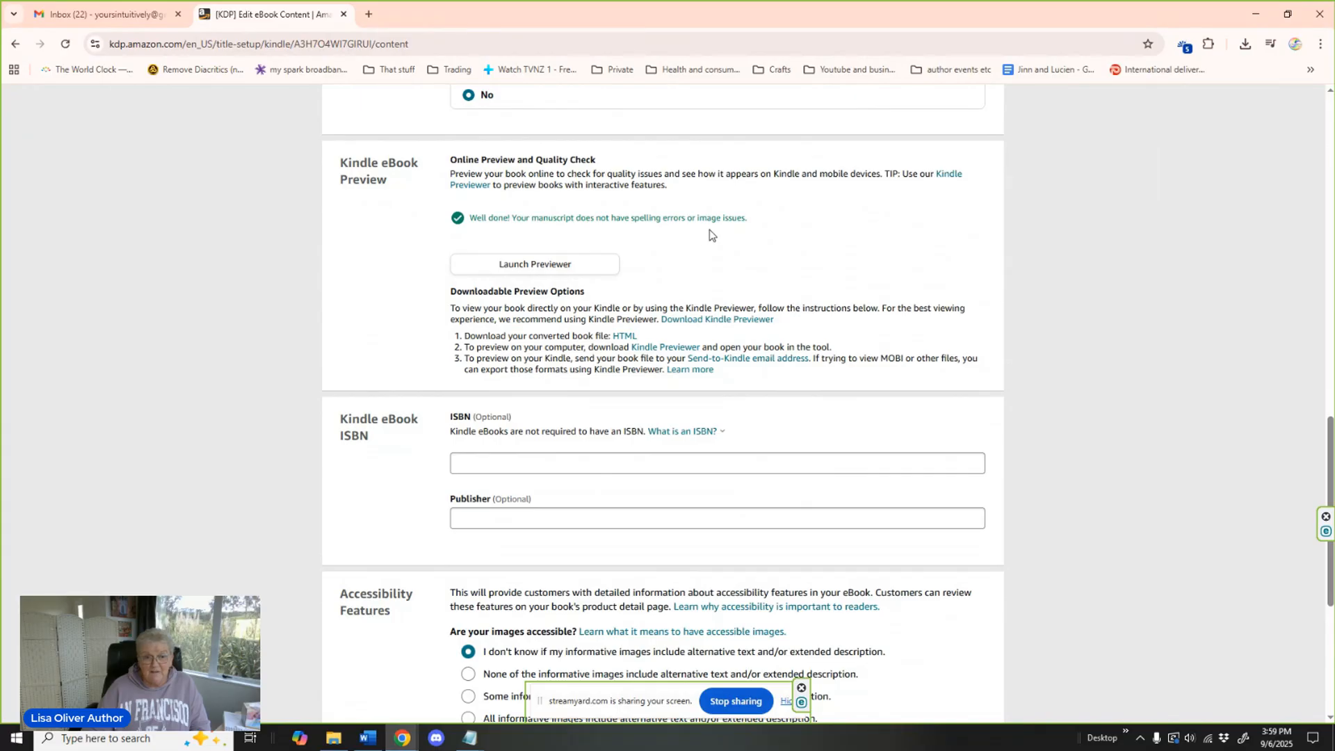
scroll(834, 306, down, 2)
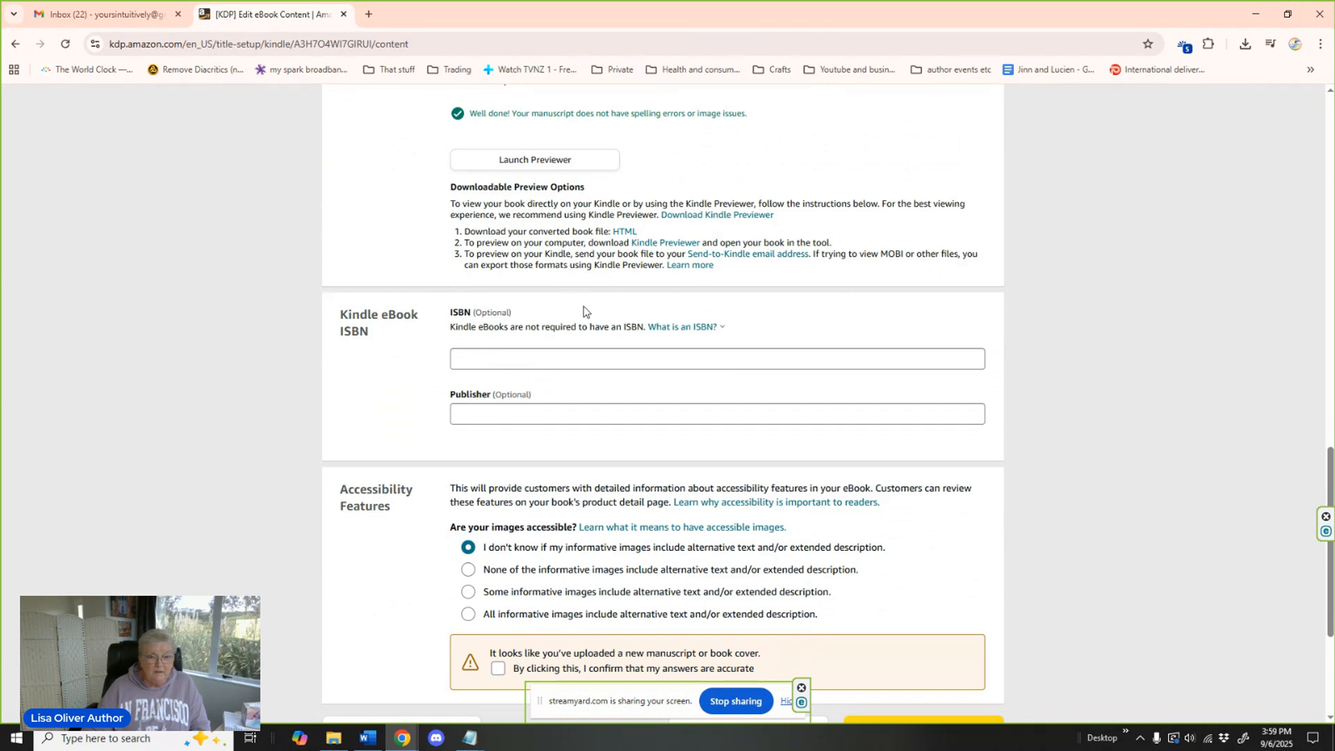
scroll(570, 284, down, 1)
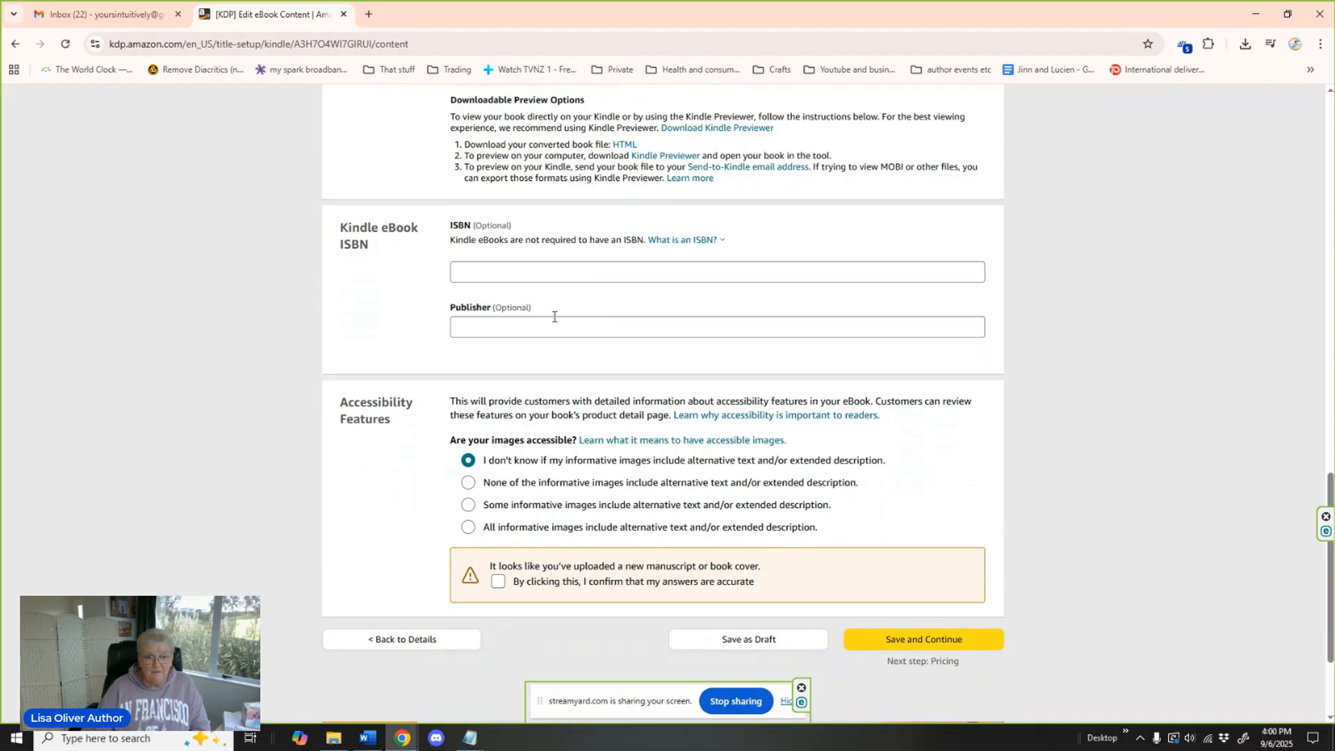
scroll(661, 350, down, 2)
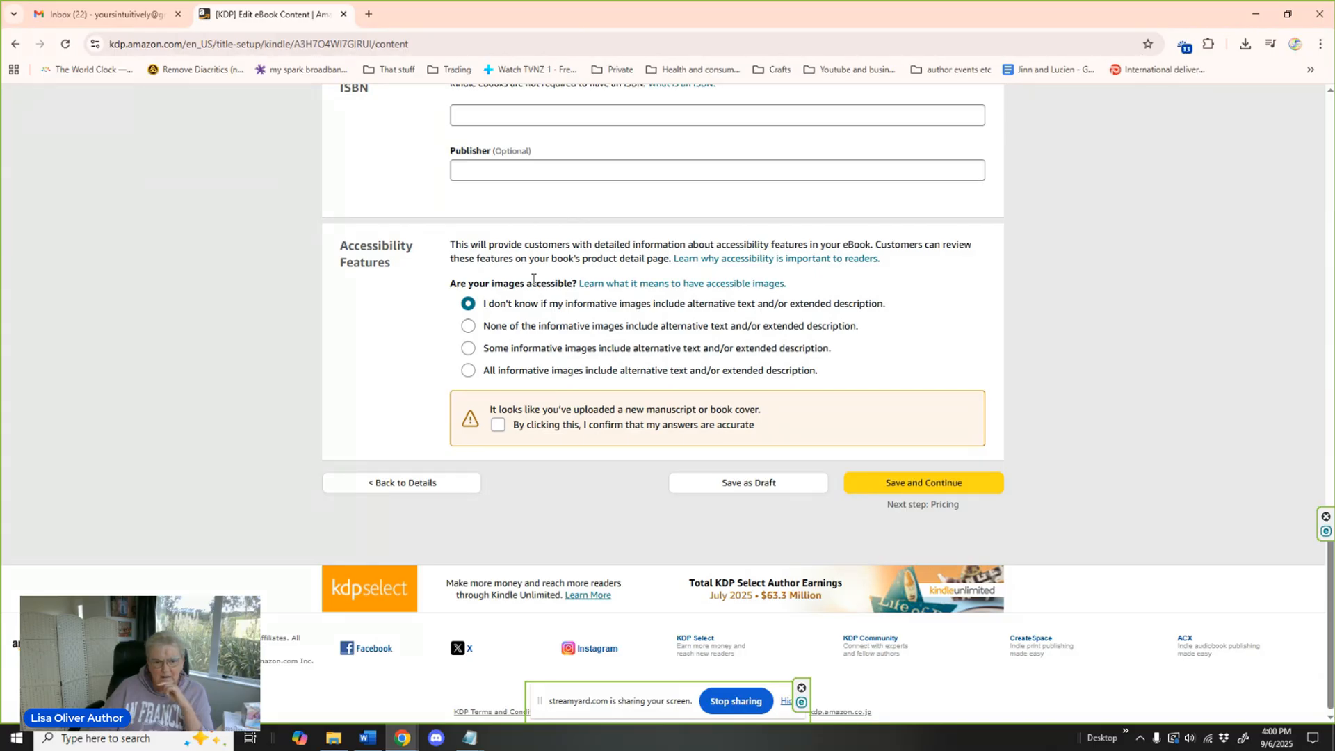
click(526, 336)
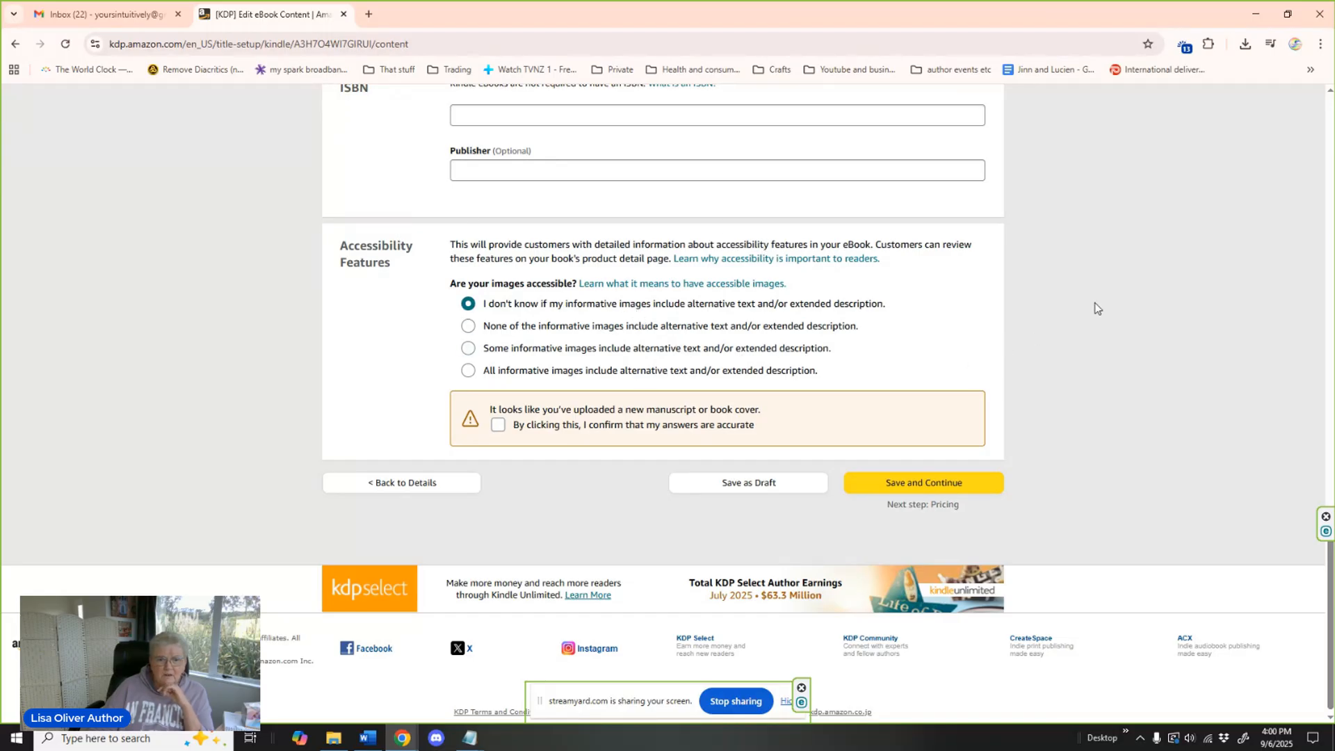
click(591, 430)
click(688, 424)
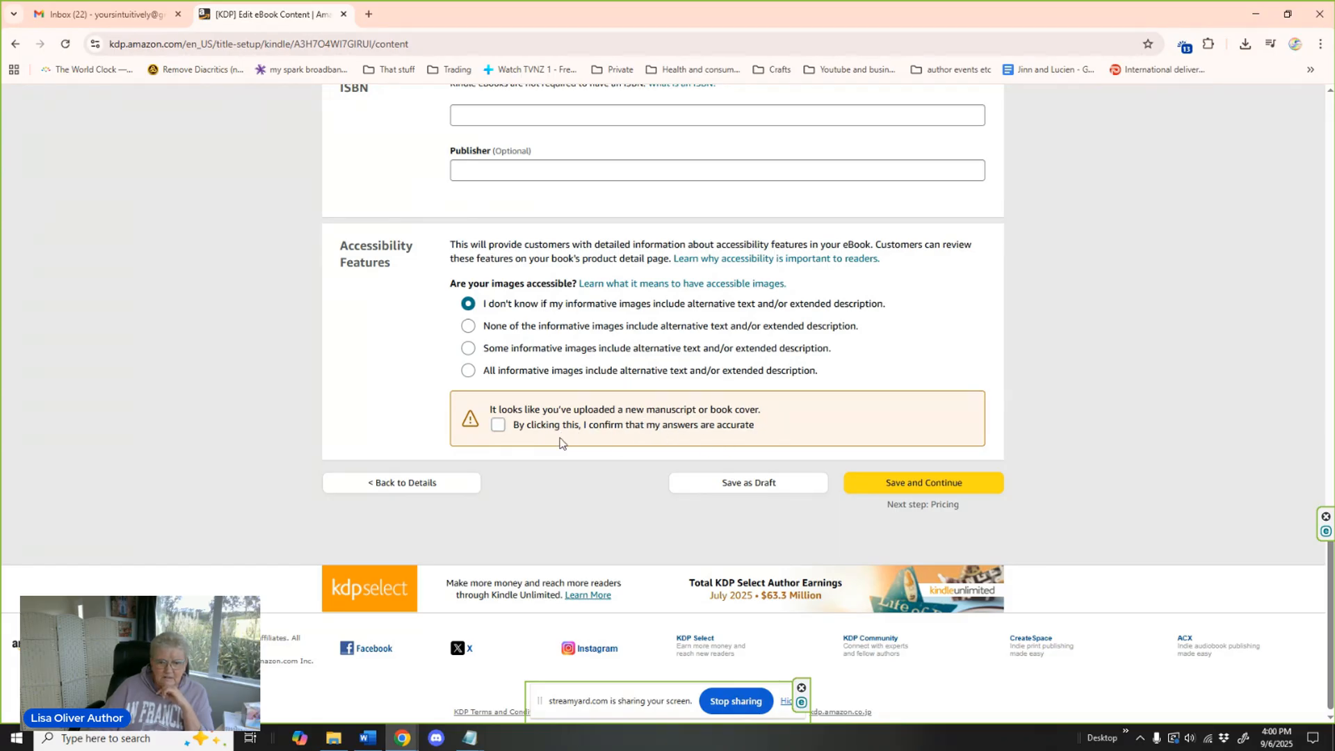
click(499, 426)
click(924, 484)
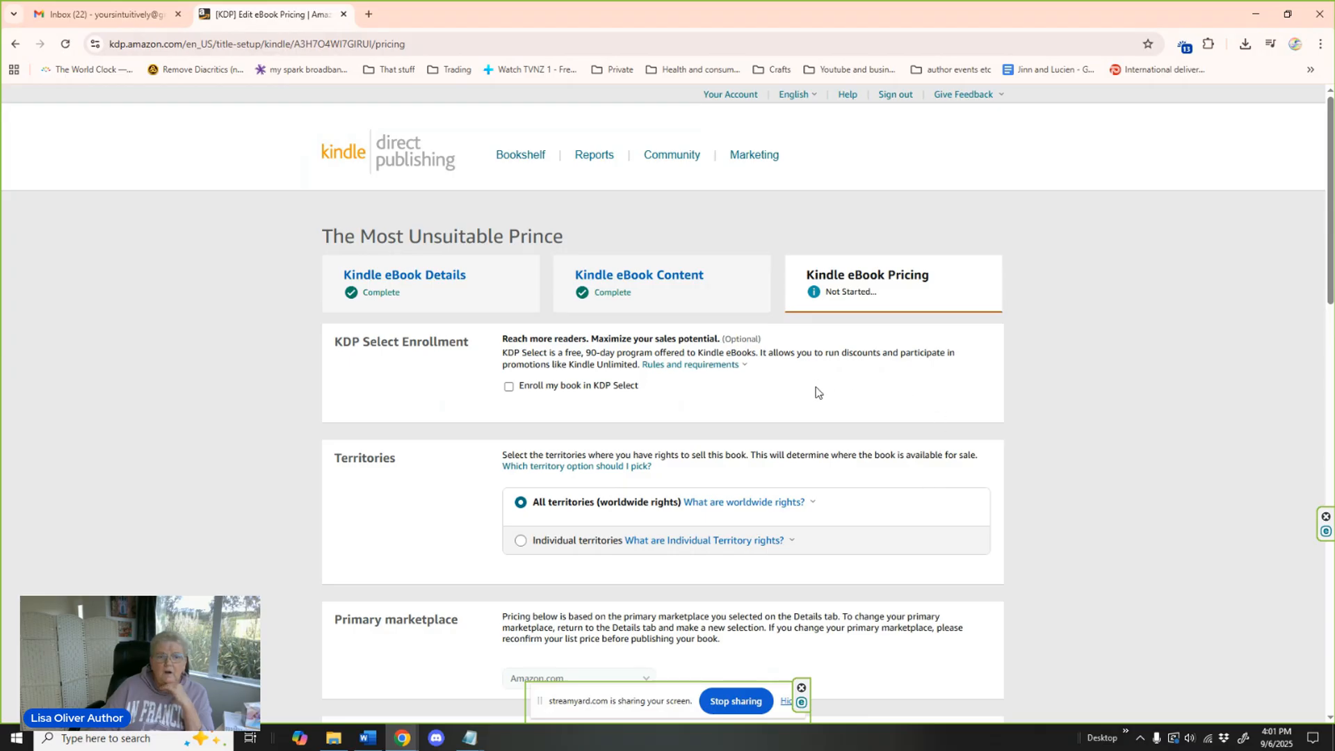
Choose the 70% royalty plan for the eBook, leaving KDP Select unenrolled and keeping worldwide rights.
scroll(816, 391, down, 1)
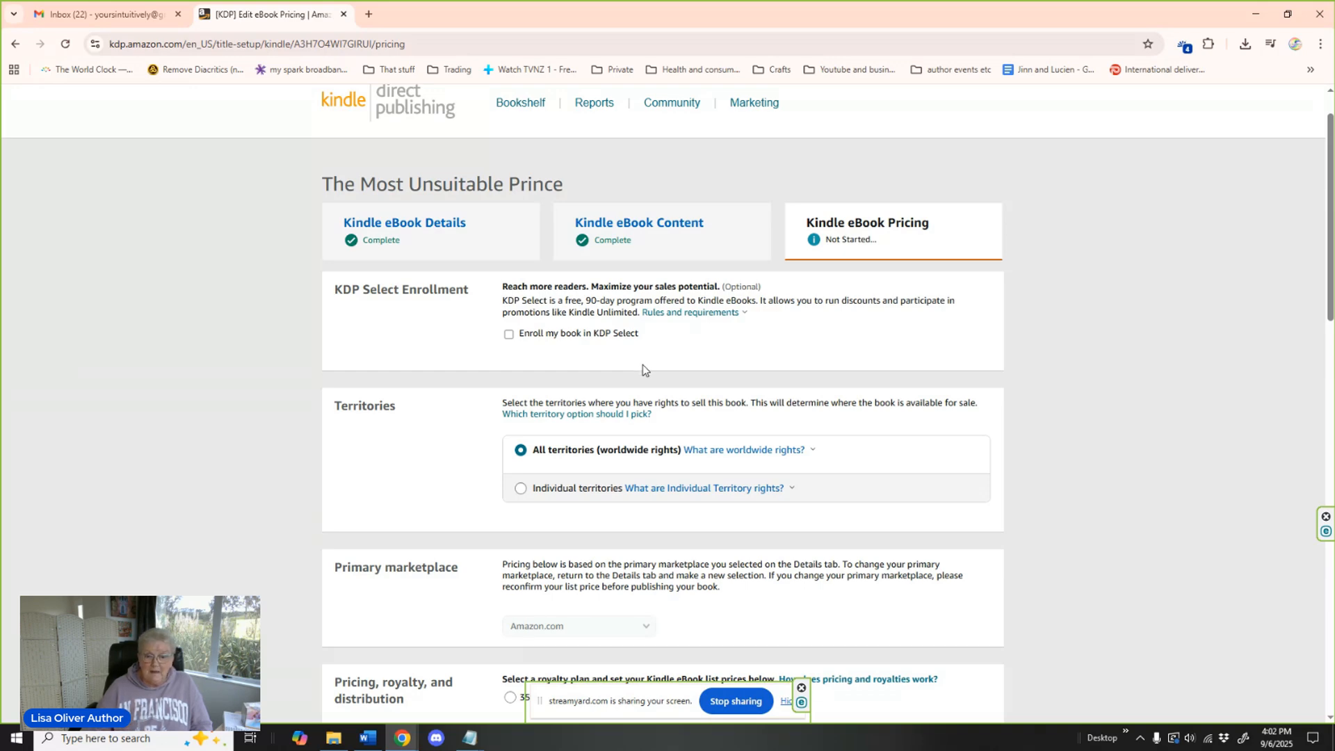
scroll(857, 351, down, 2)
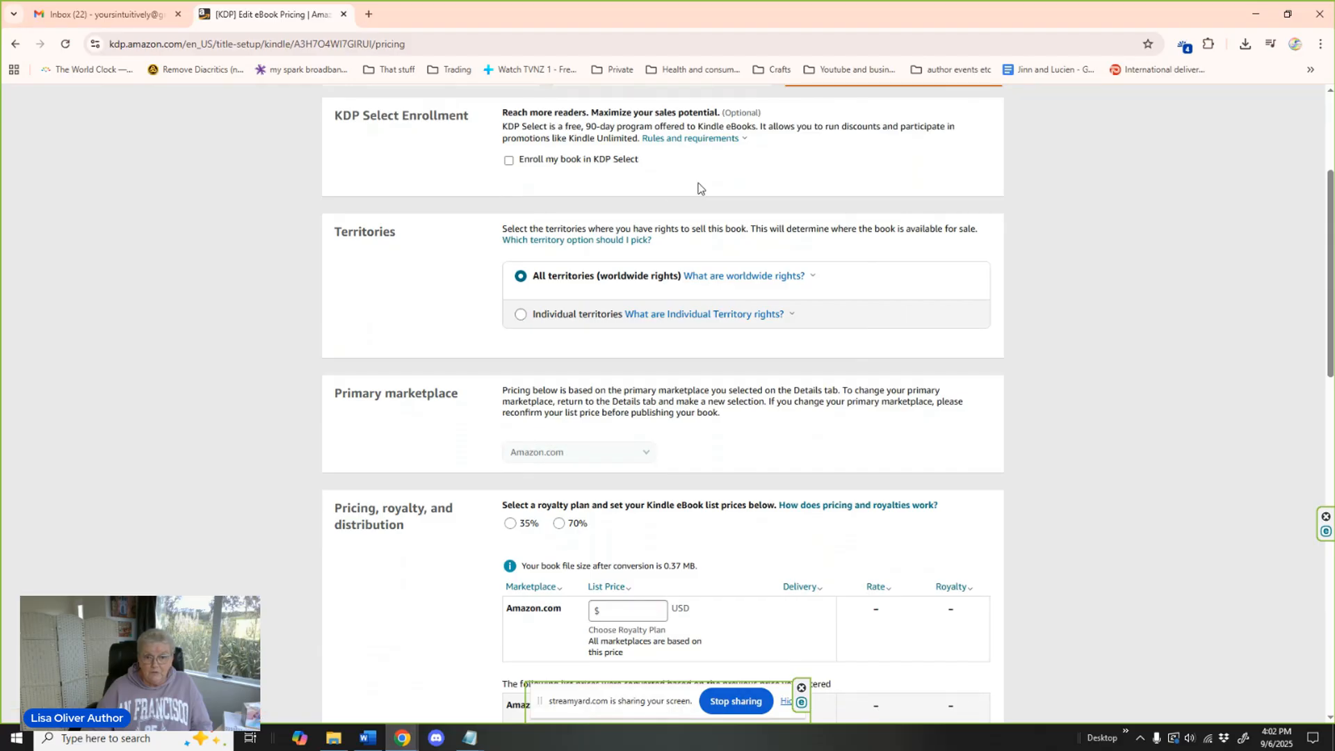
scroll(816, 335, down, 1)
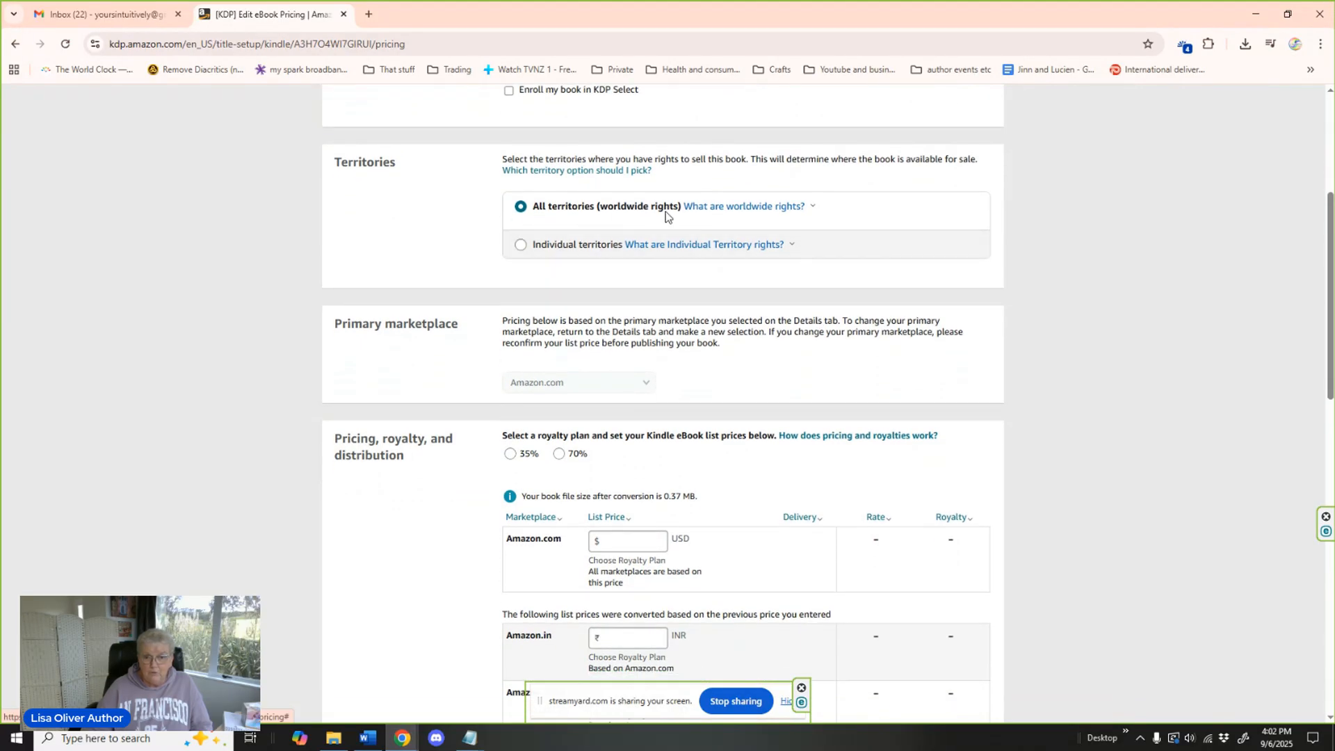
scroll(740, 306, down, 1)
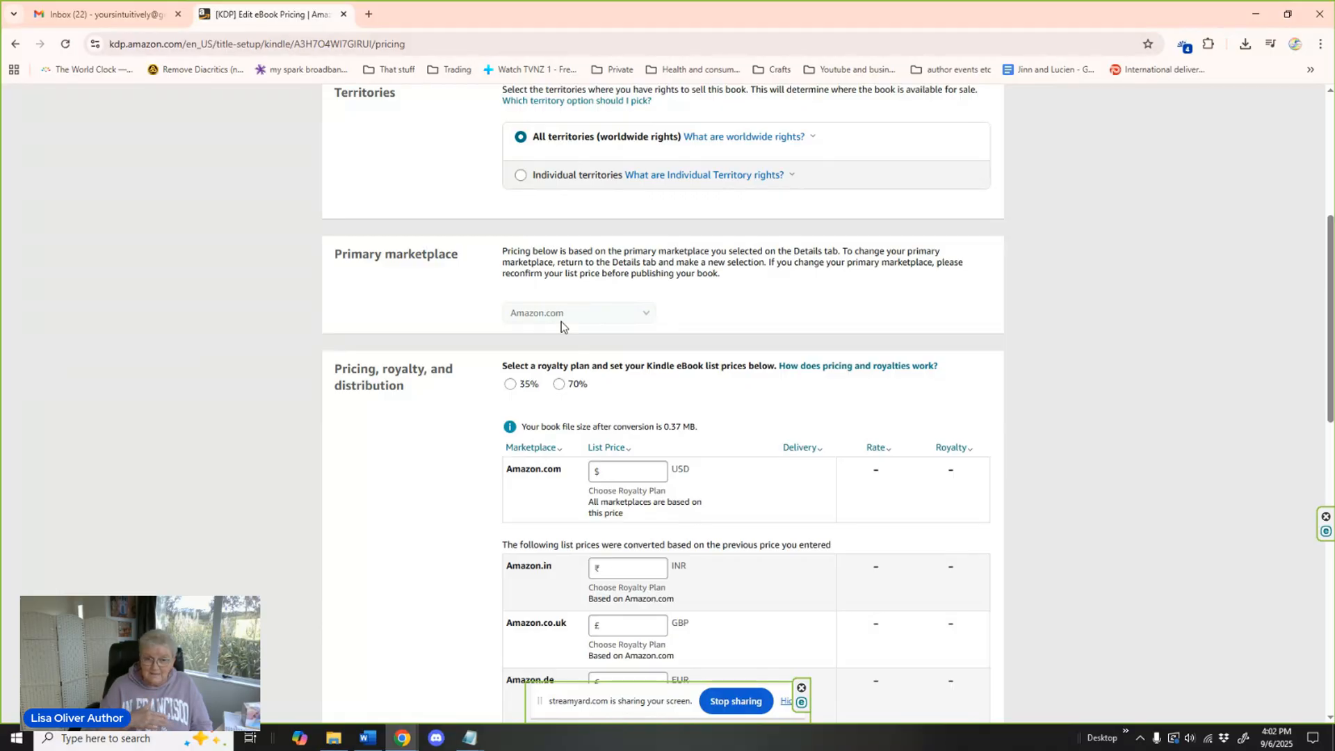
scroll(692, 325, down, 3)
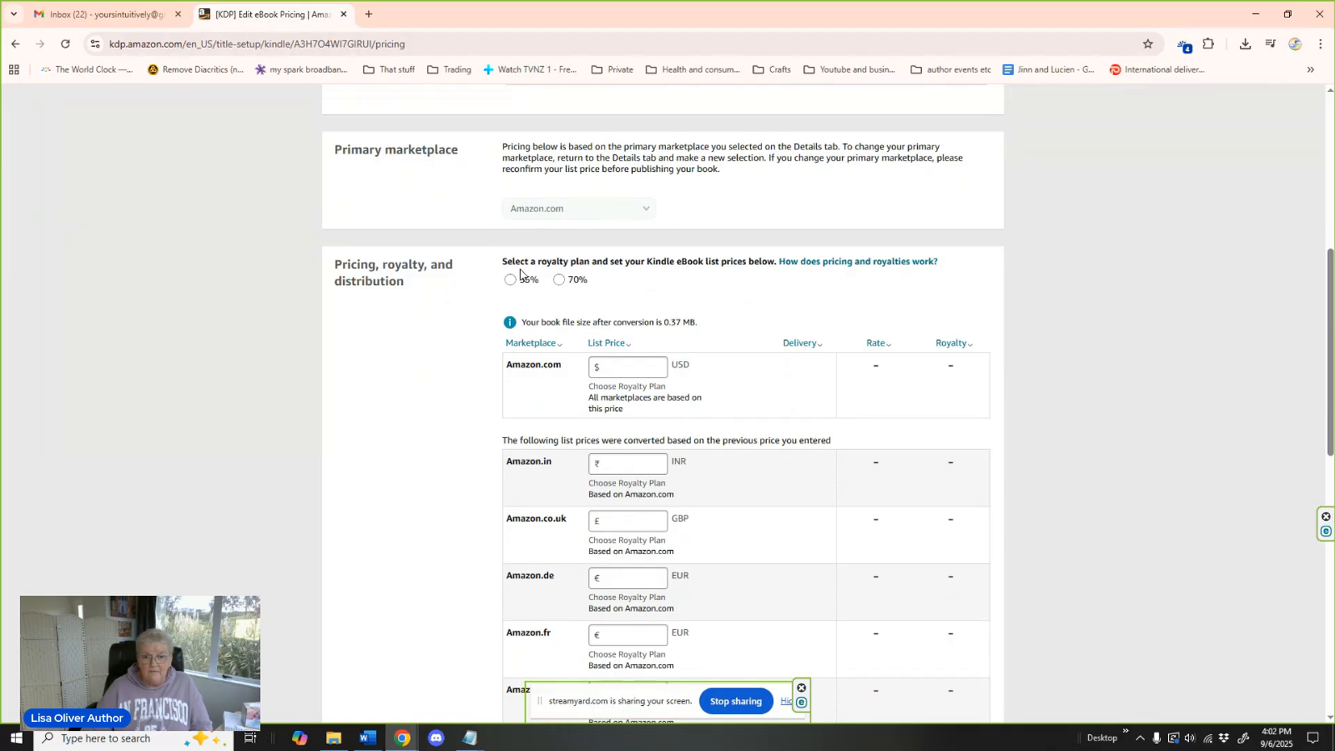
click(509, 286)
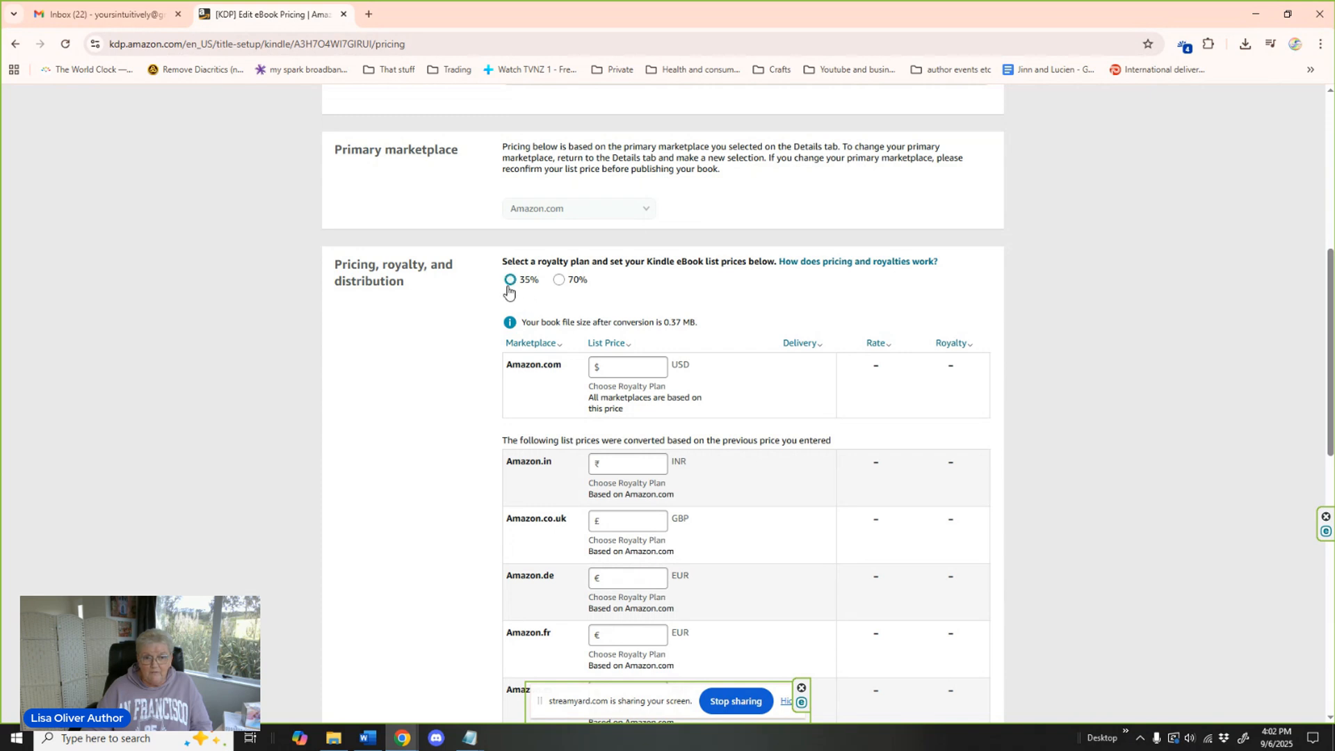
click(559, 280)
click(559, 281)
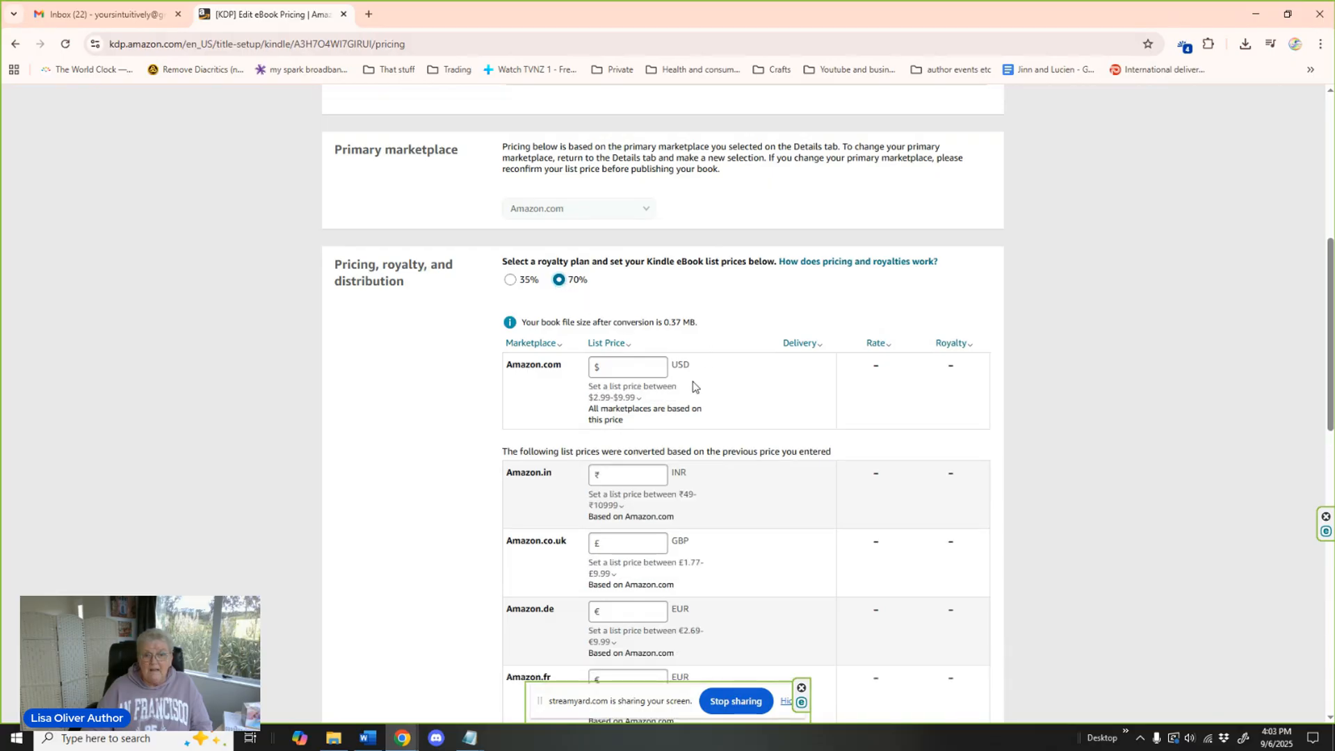
Check the allowed price range for Amazon.com and set the list price to 4.99 USD.
click(592, 396)
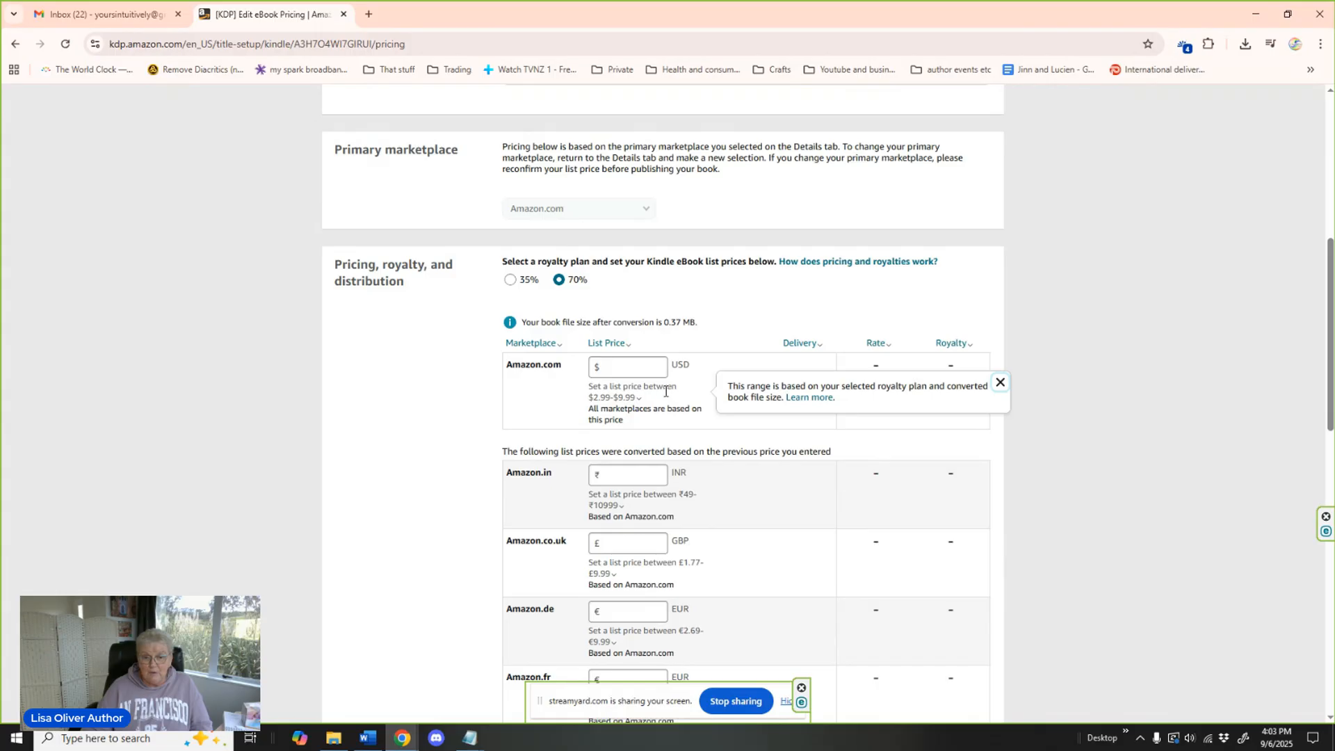
click(608, 401)
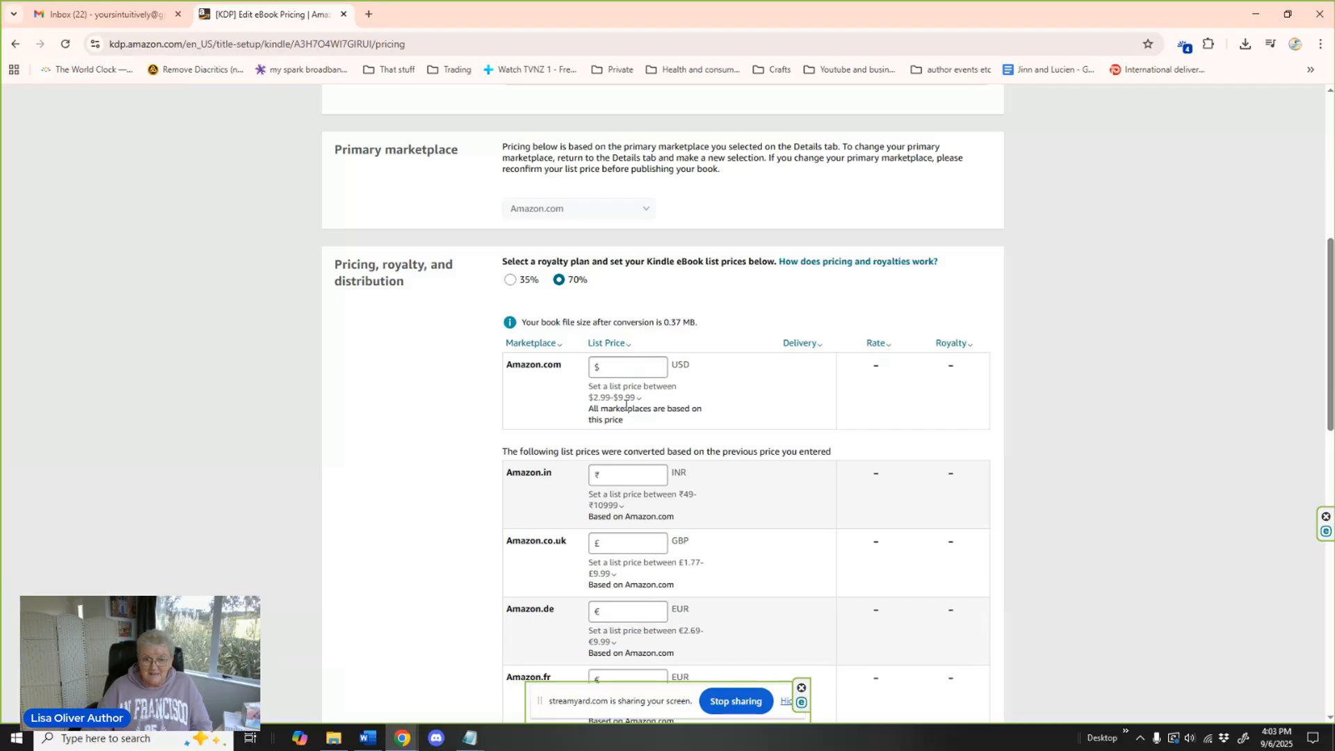
click(614, 367)
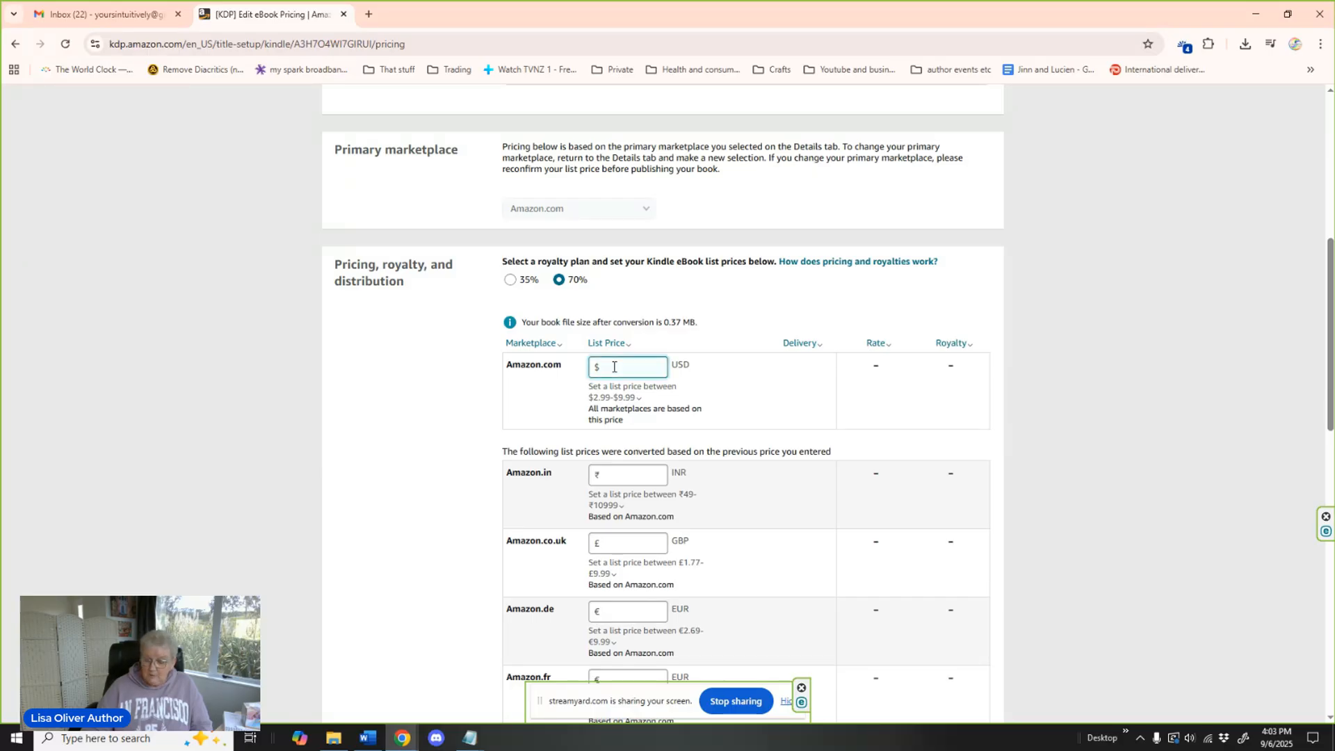
text(4.99)
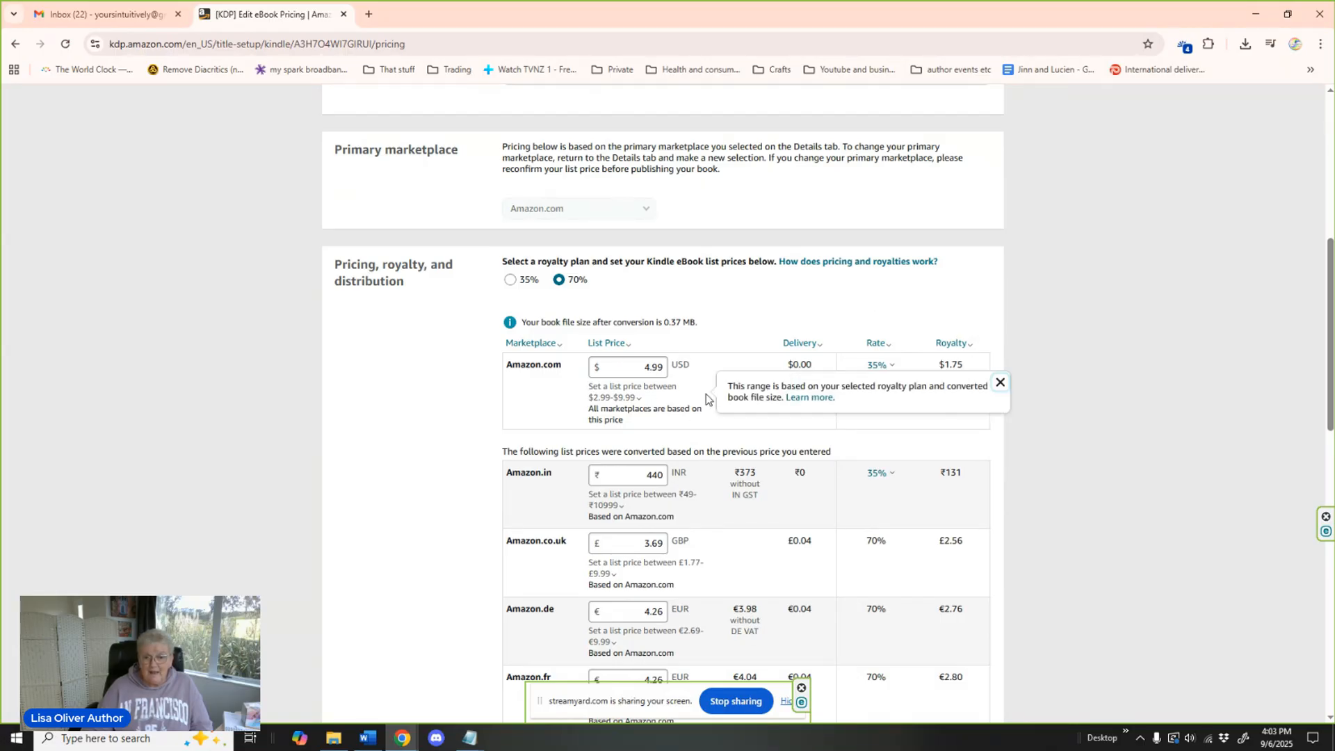
Review the converted marketplace prices, submit the eBook for pre-order, and start setting up the paperback edition.
scroll(1009, 422, down, 3)
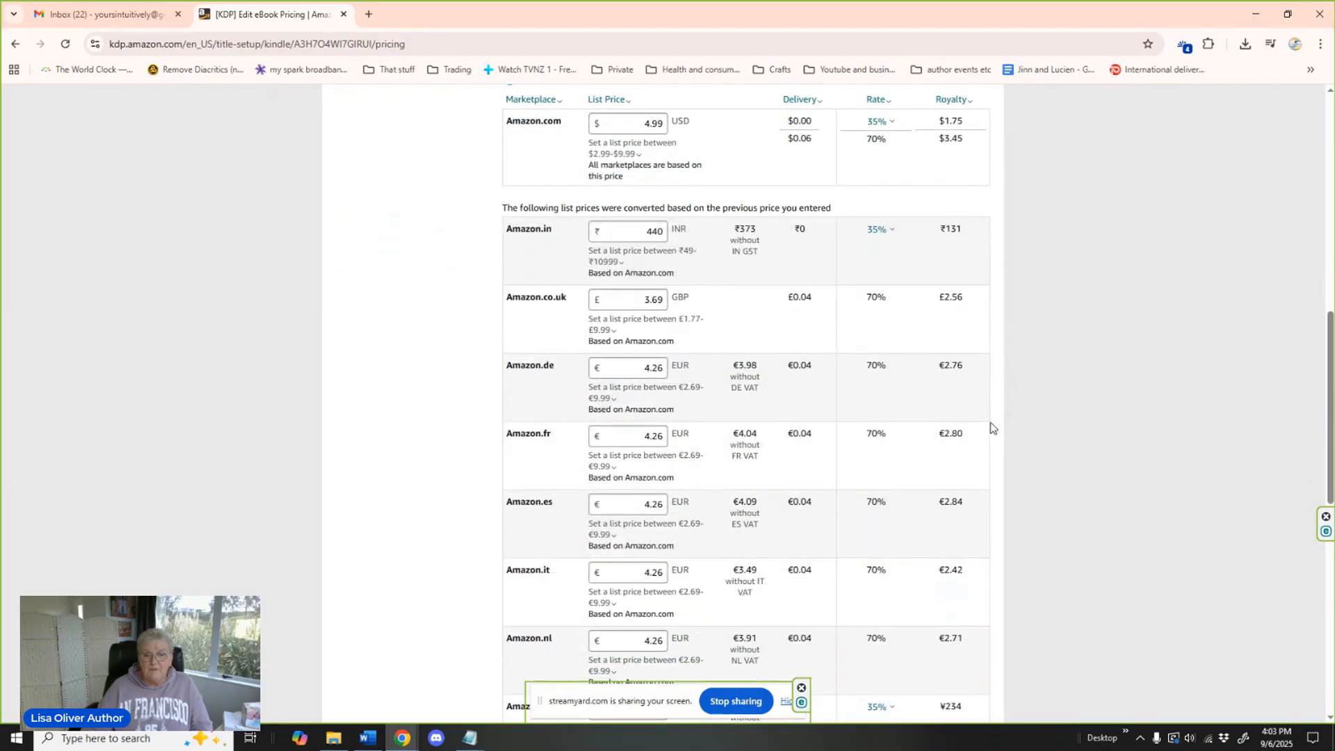
mouse_move(704, 377)
scroll(703, 377, down, 2)
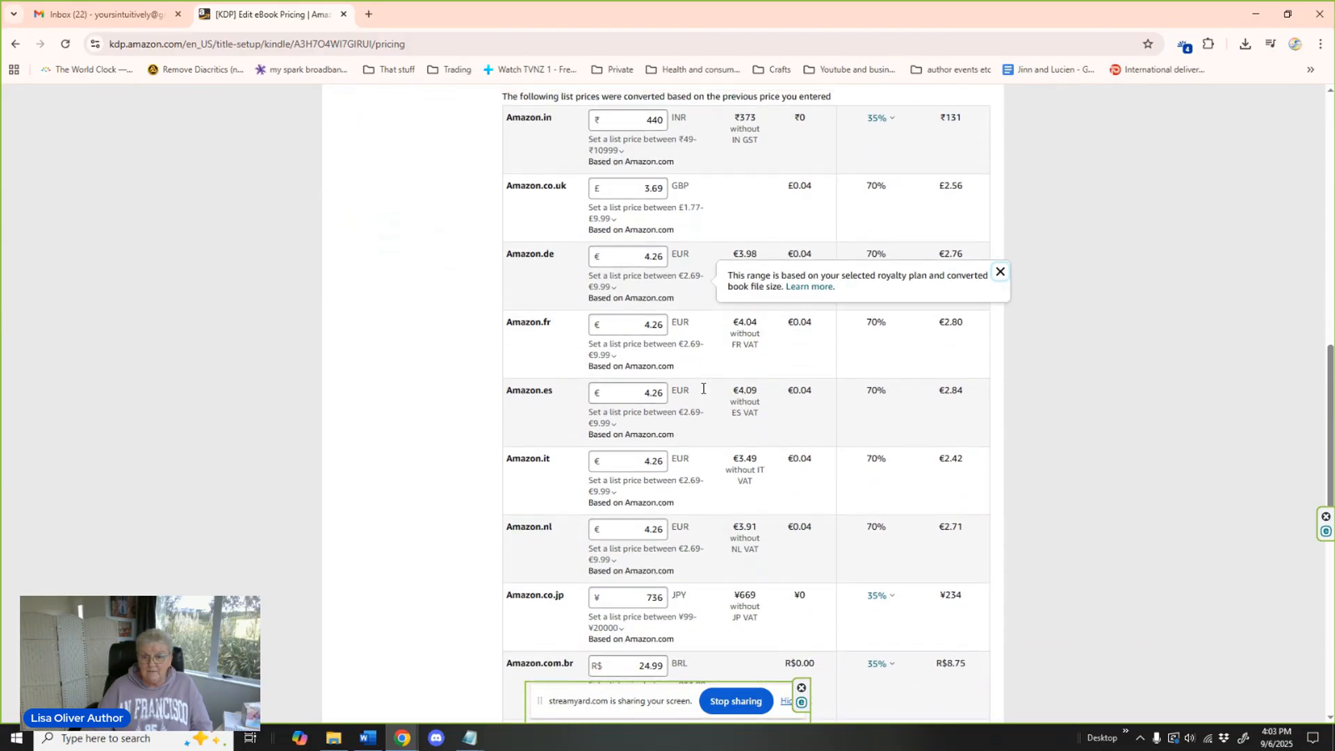
scroll(703, 388, up, 1)
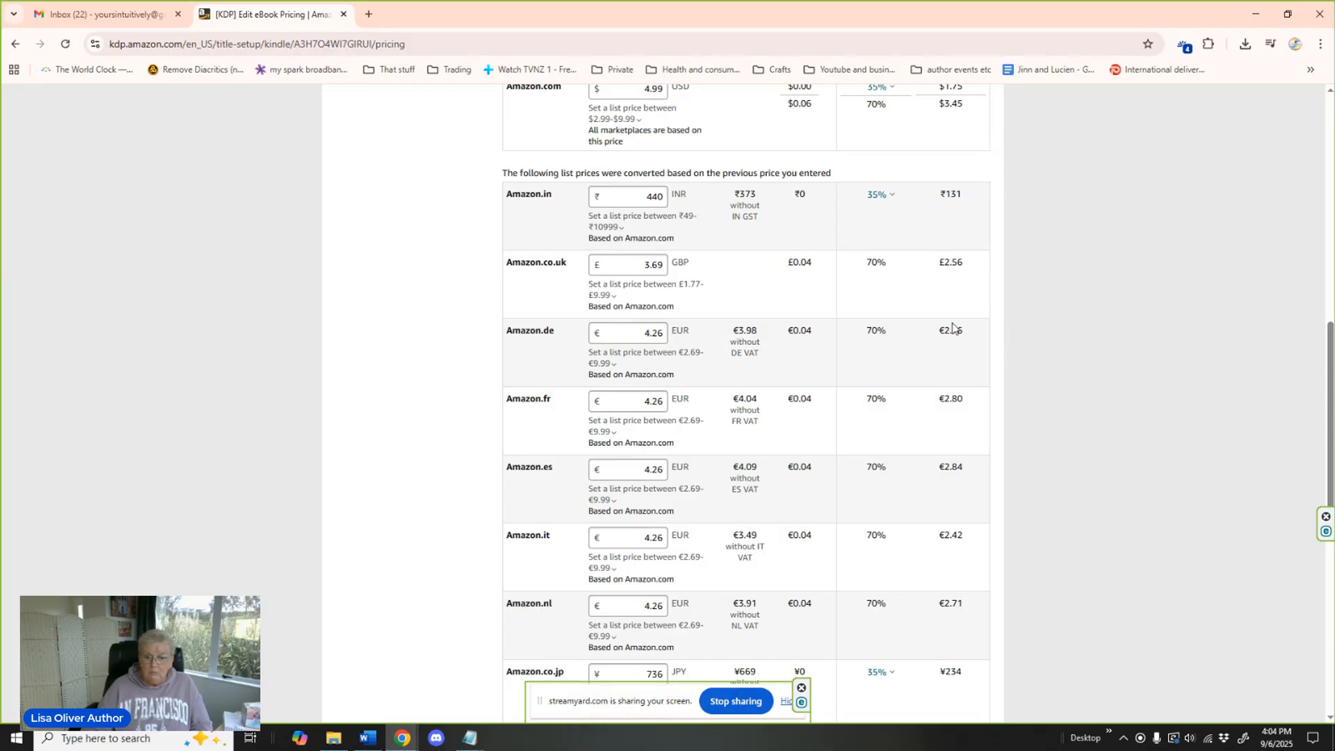
scroll(1017, 443, down, 6)
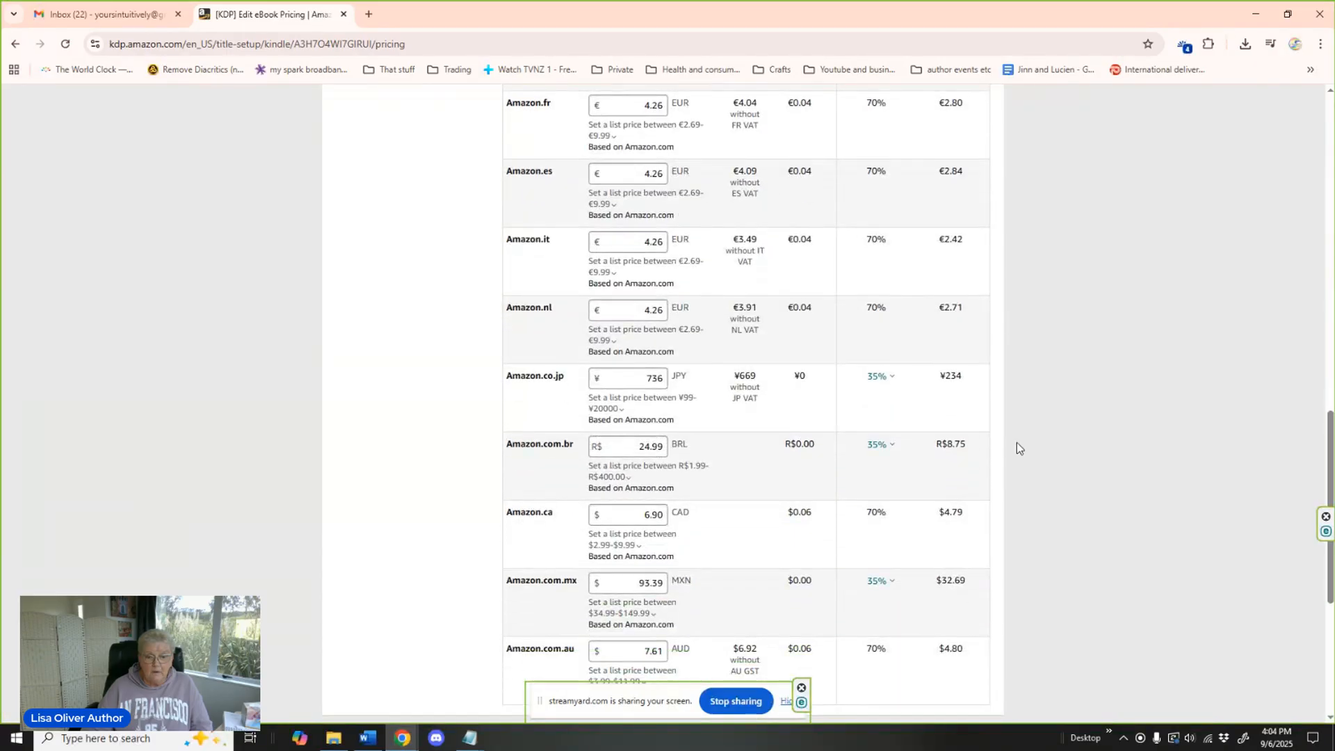
scroll(1017, 443, down, 1)
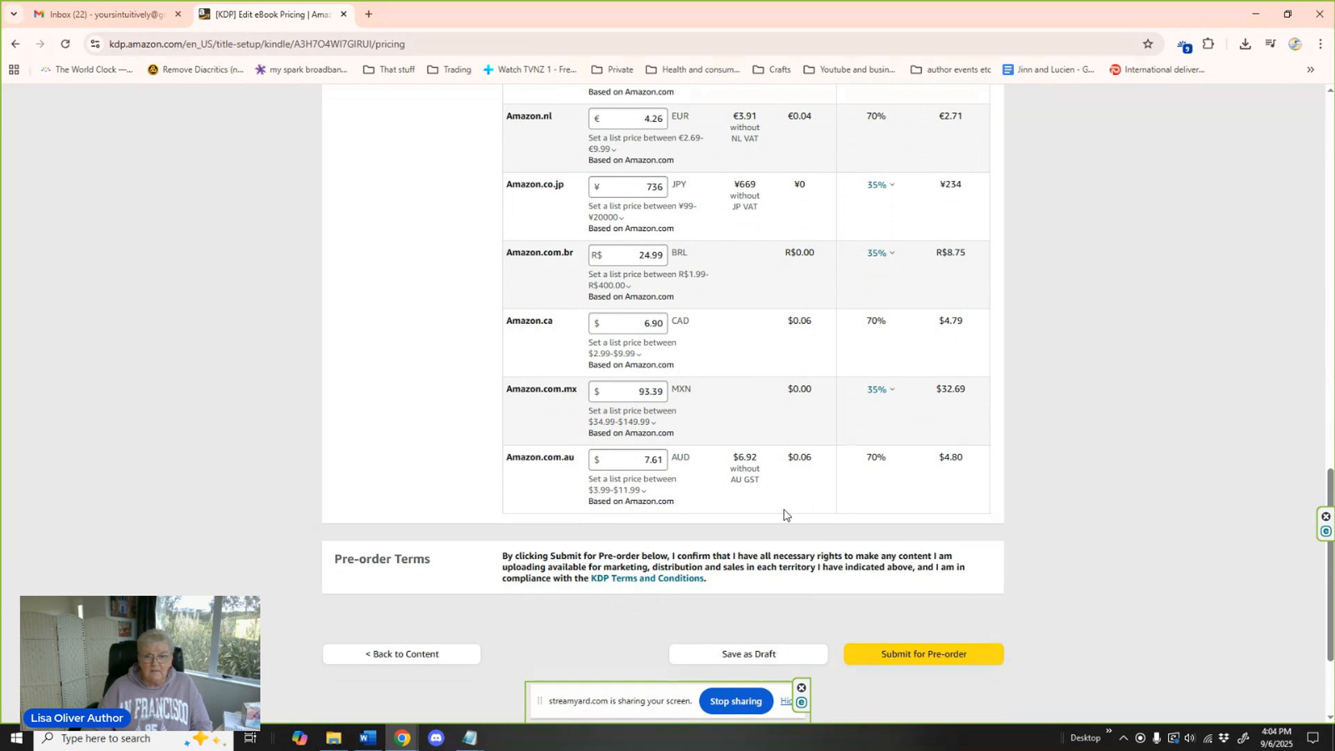
scroll(1014, 478, down, 2)
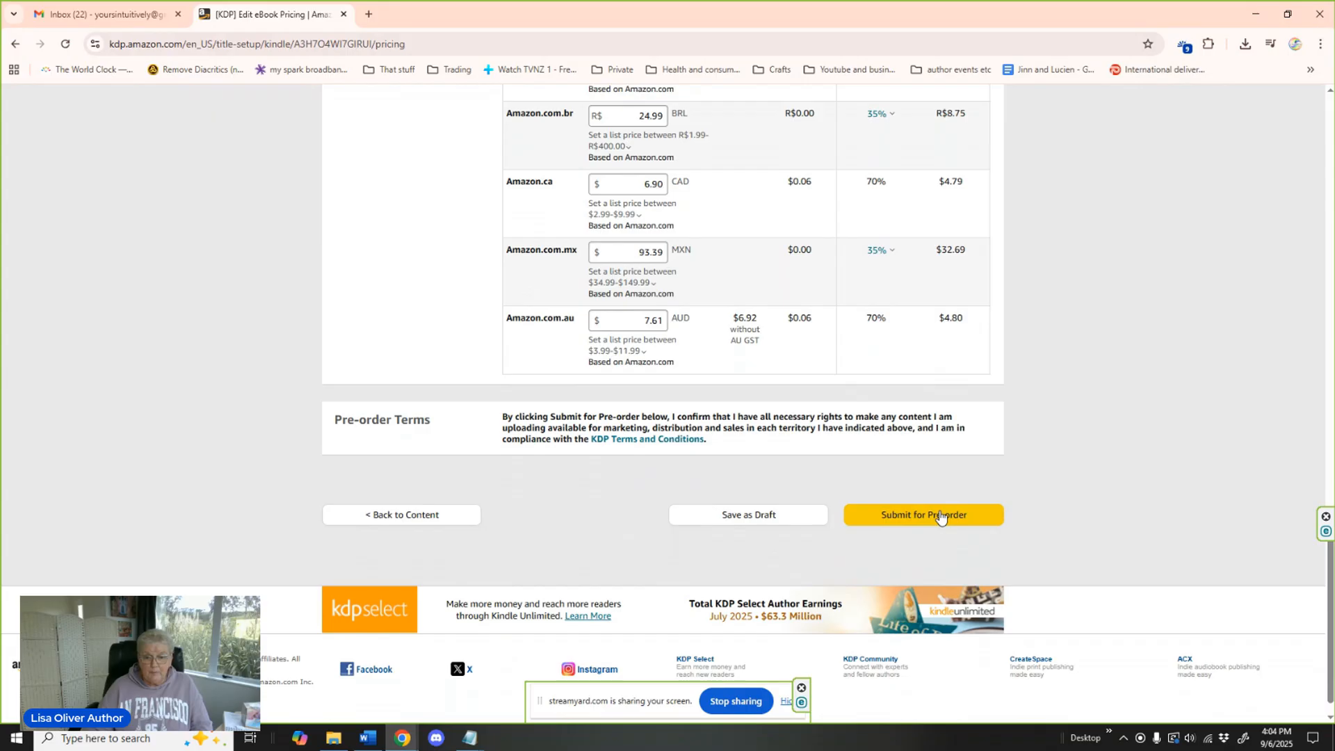
click(940, 516)
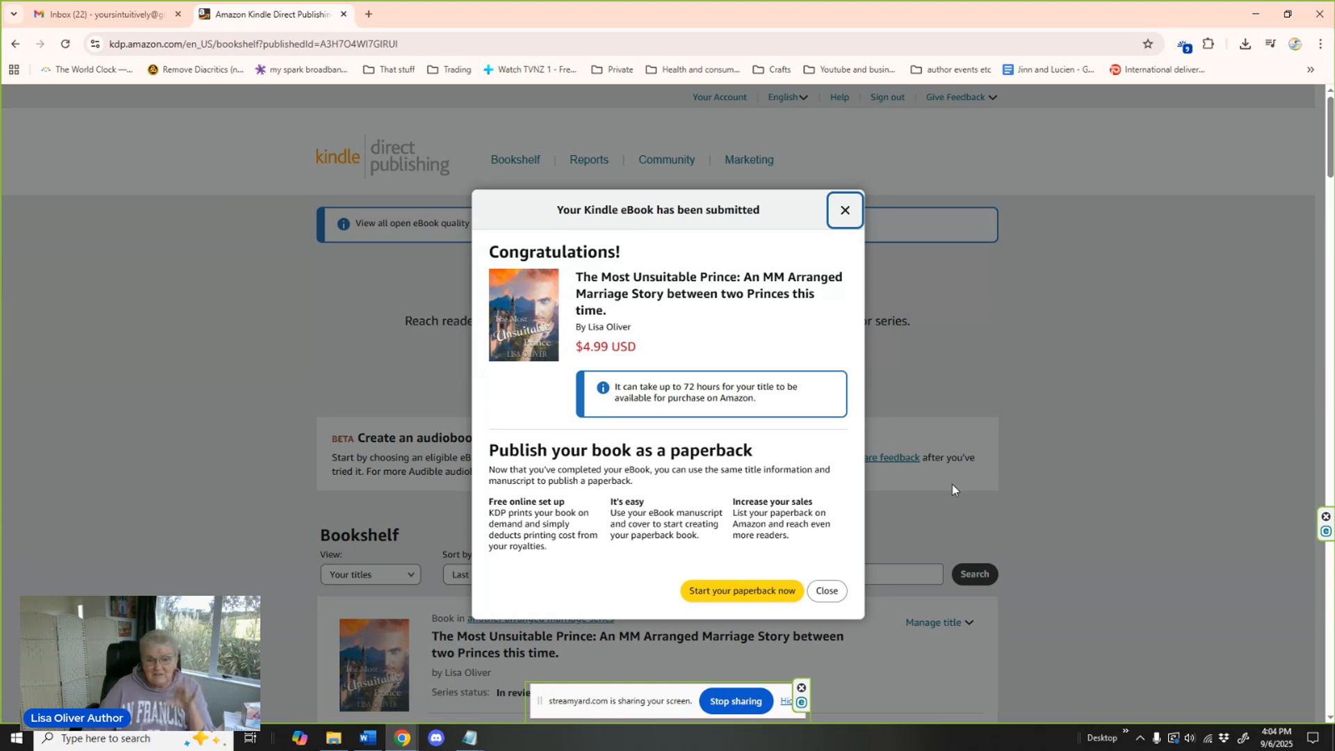
click(750, 592)
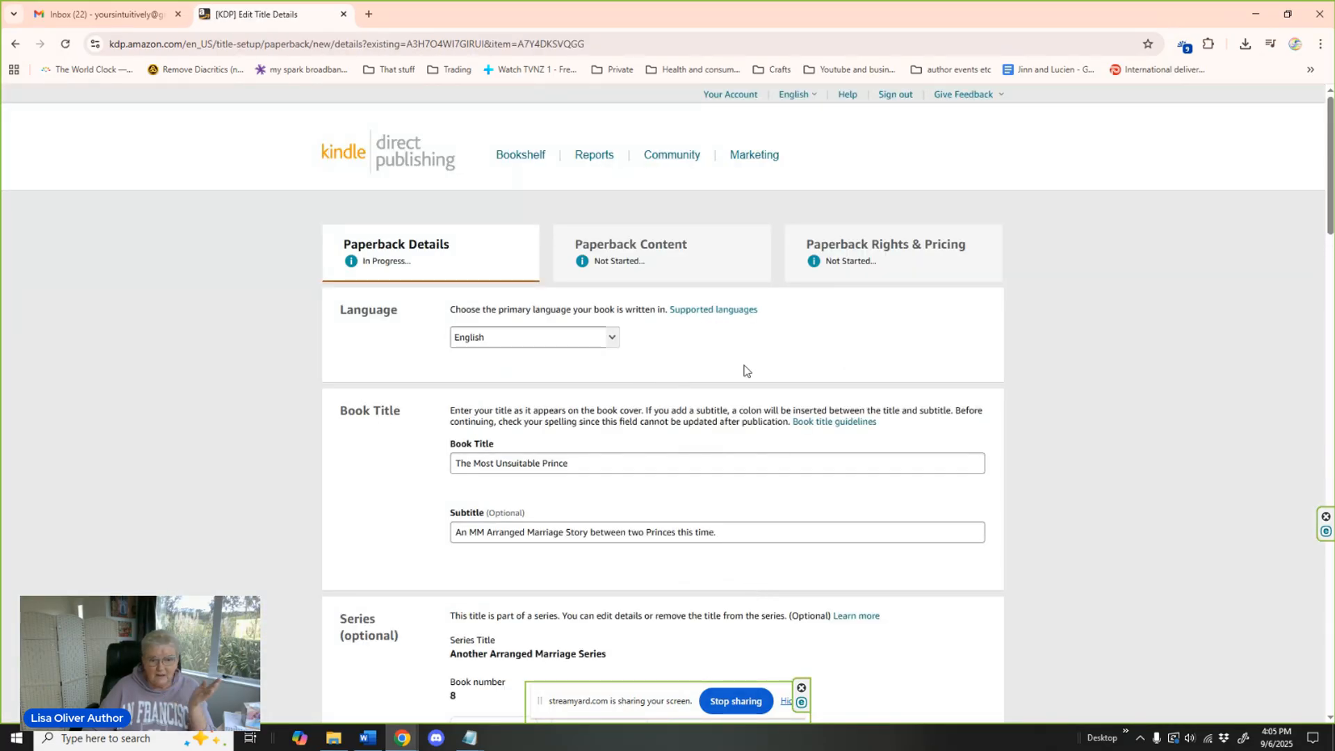
Review the paperback details carried over from the eBook, including title, series, author, description, publishing rights, audience, marketplace and keywords.
scroll(1015, 388, down, 5)
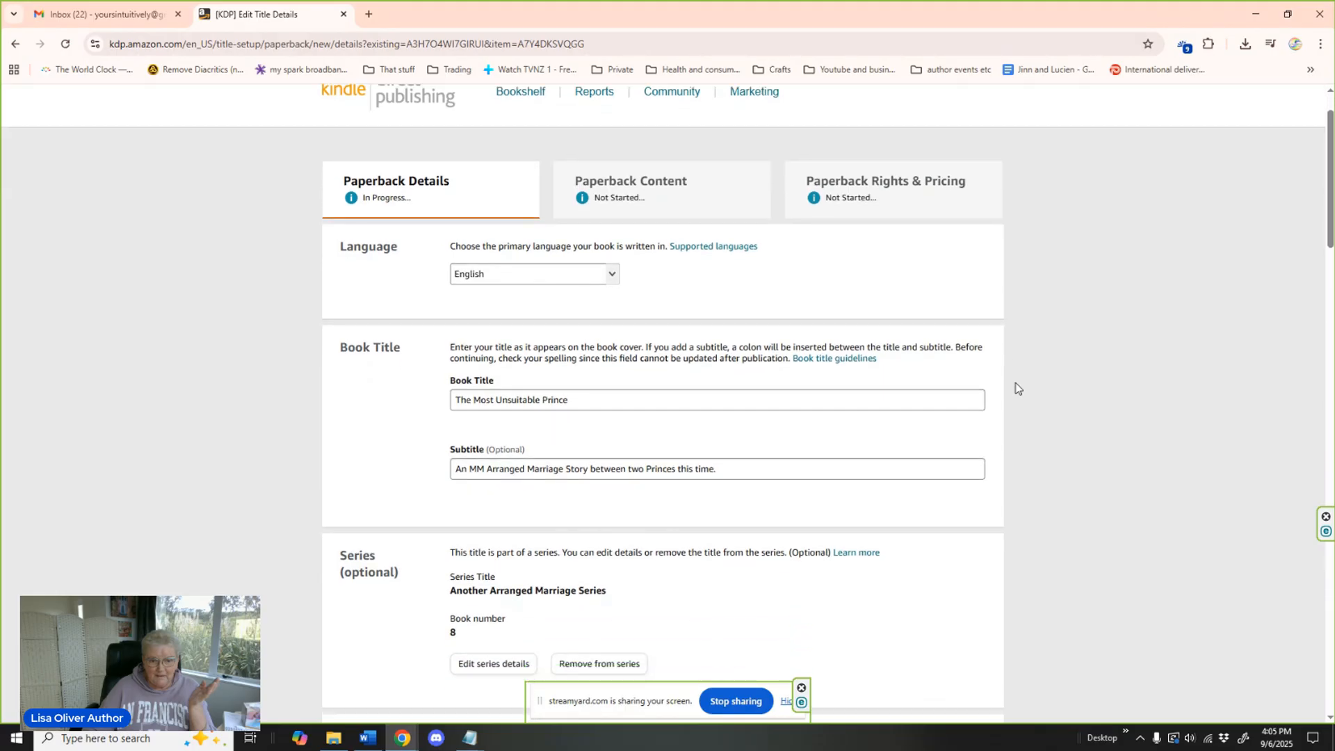
scroll(1016, 388, down, 4)
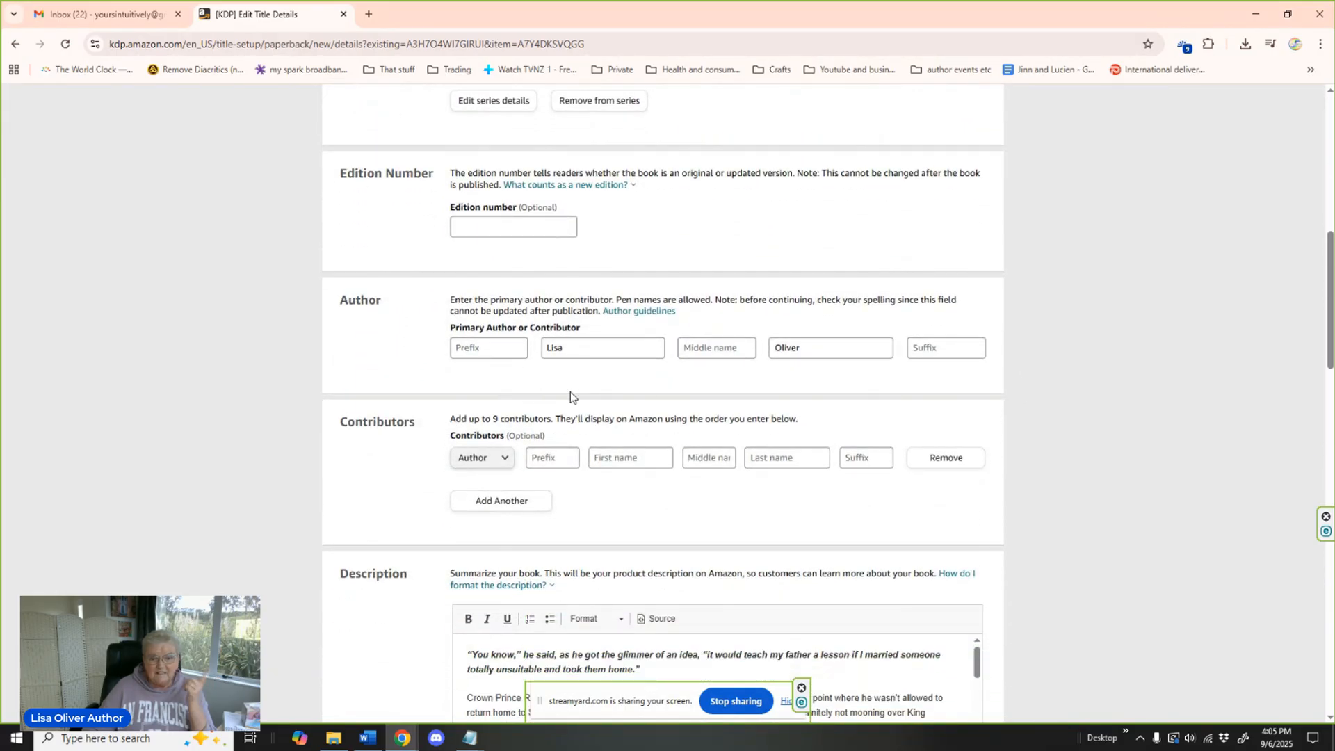
scroll(717, 395, down, 2)
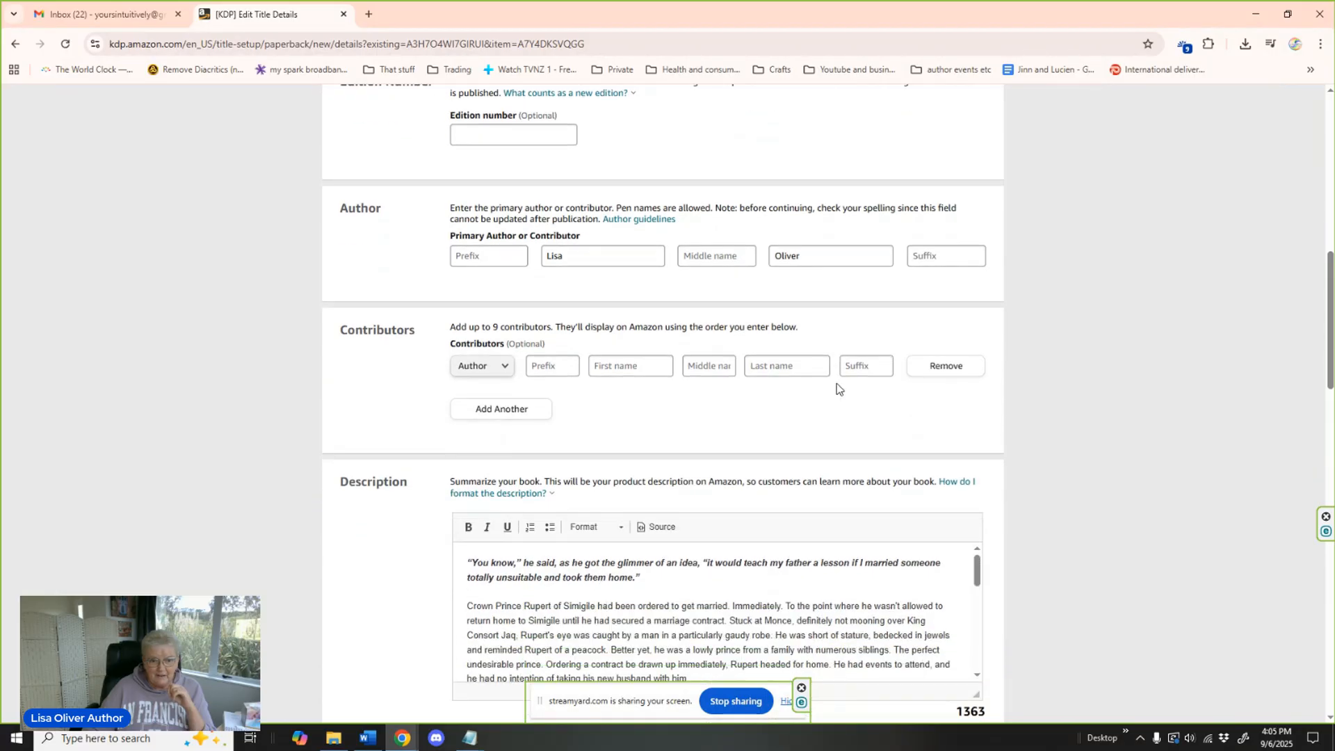
scroll(717, 393, down, 2)
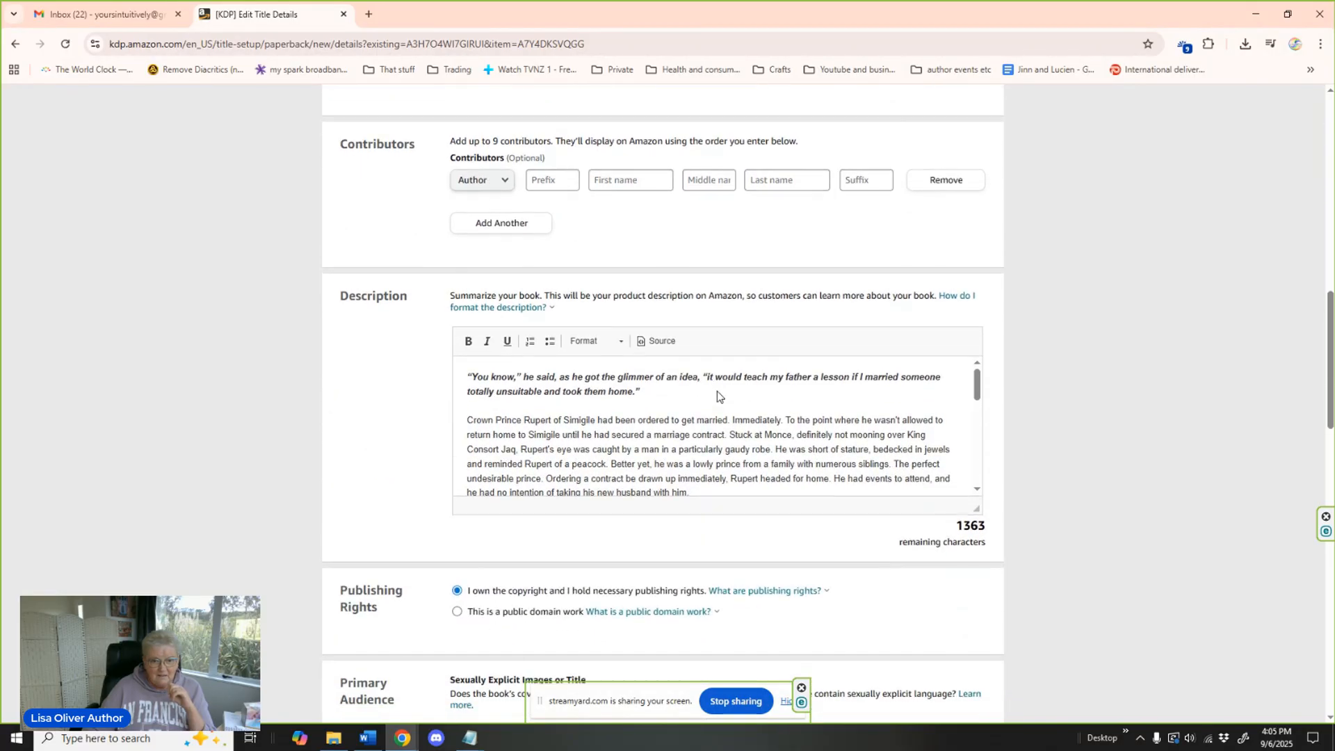
scroll(709, 391, down, 4)
scroll(708, 391, down, 4)
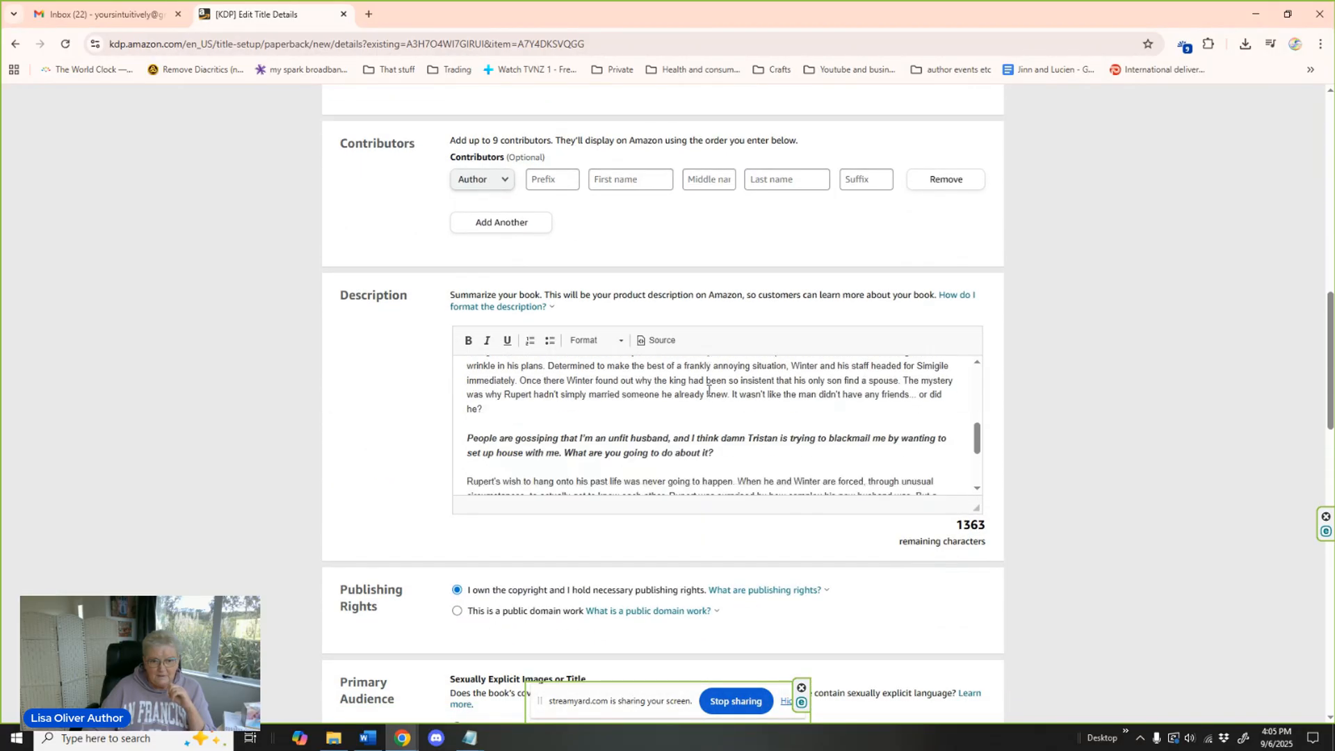
scroll(709, 393, down, 1)
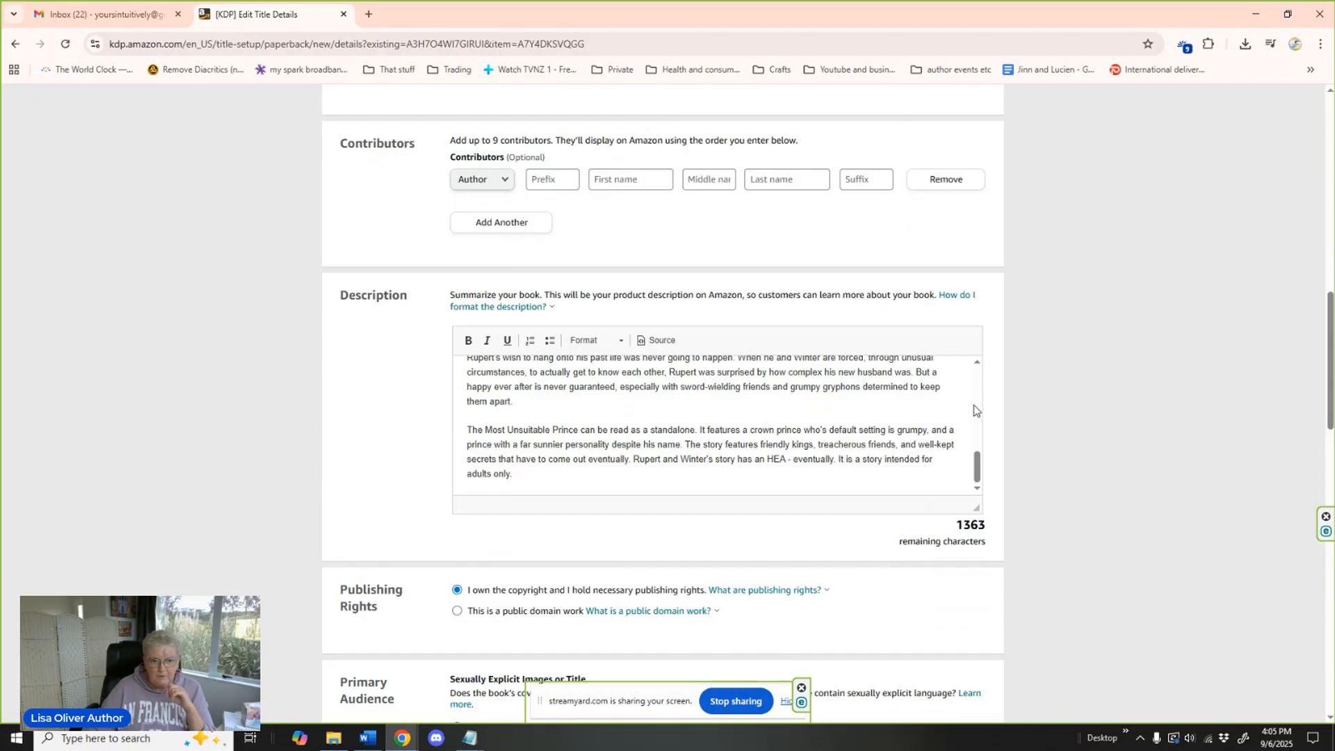
scroll(725, 340, down, 3)
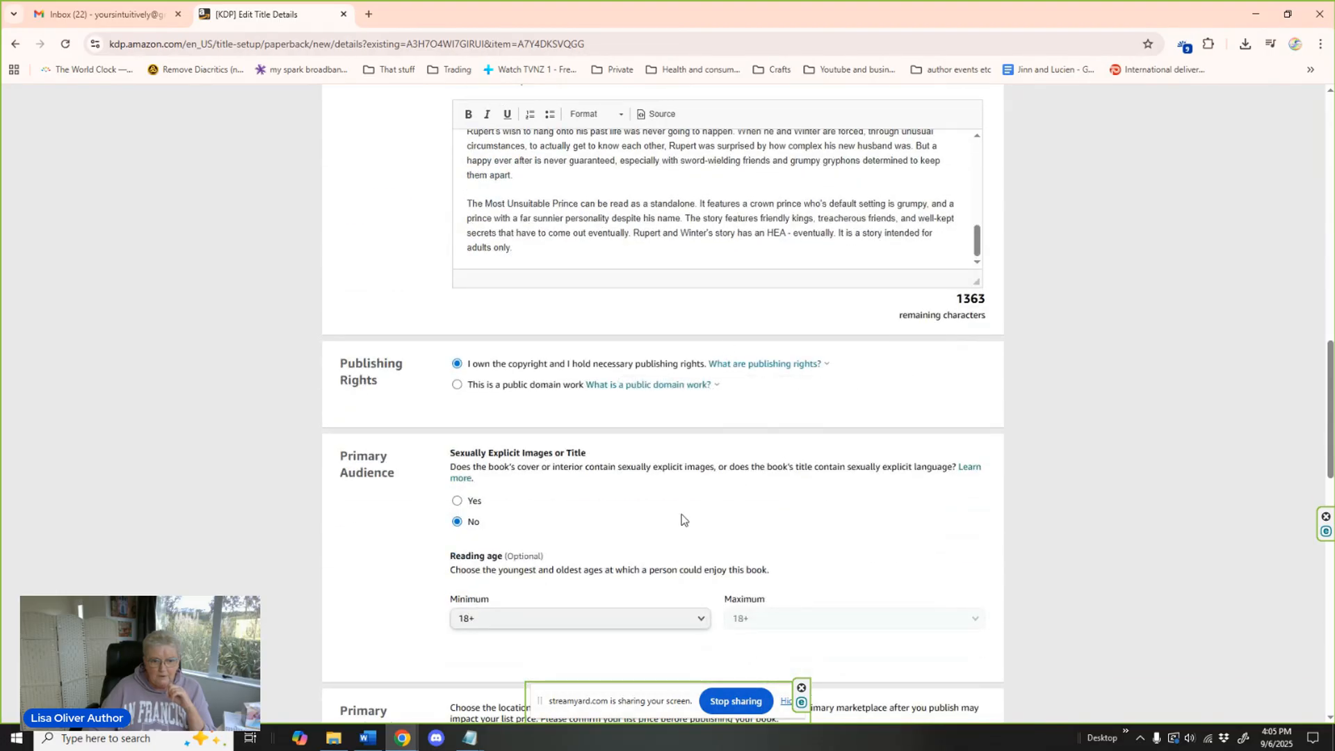
scroll(1089, 415, down, 4)
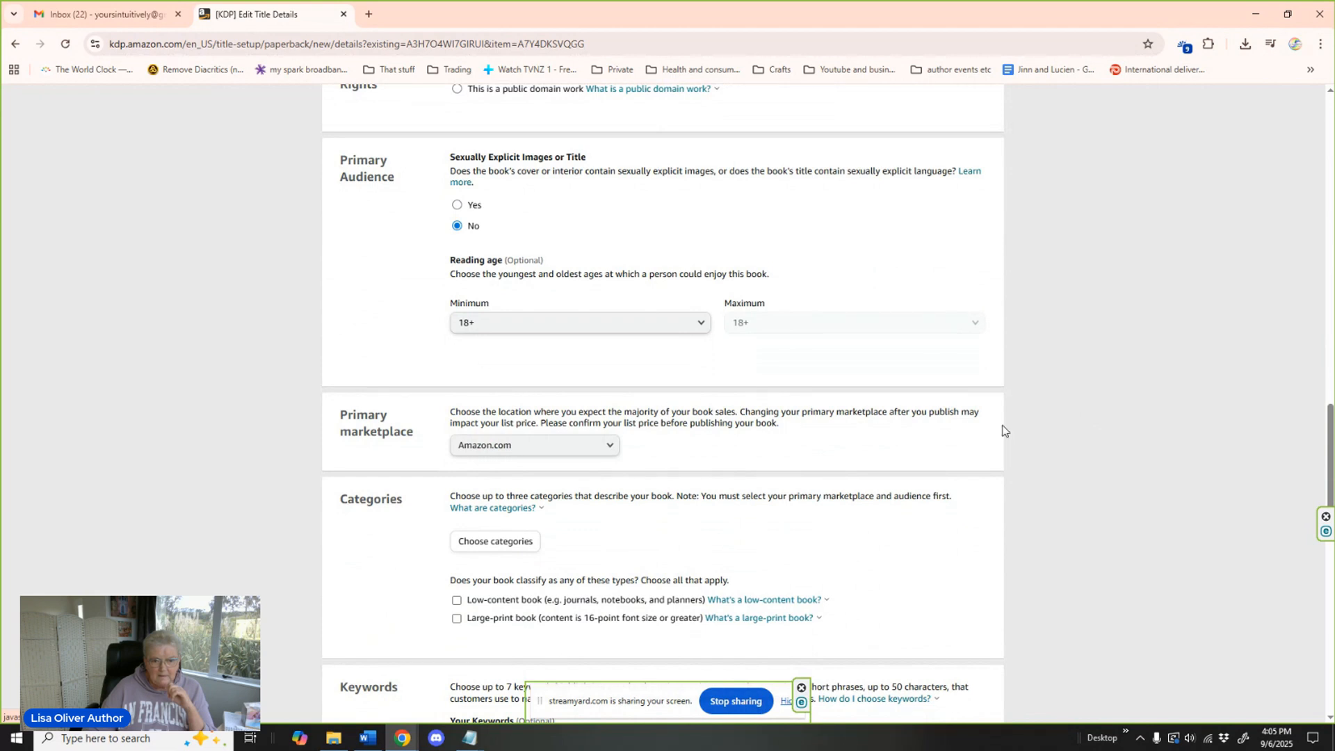
scroll(1022, 420, down, 2)
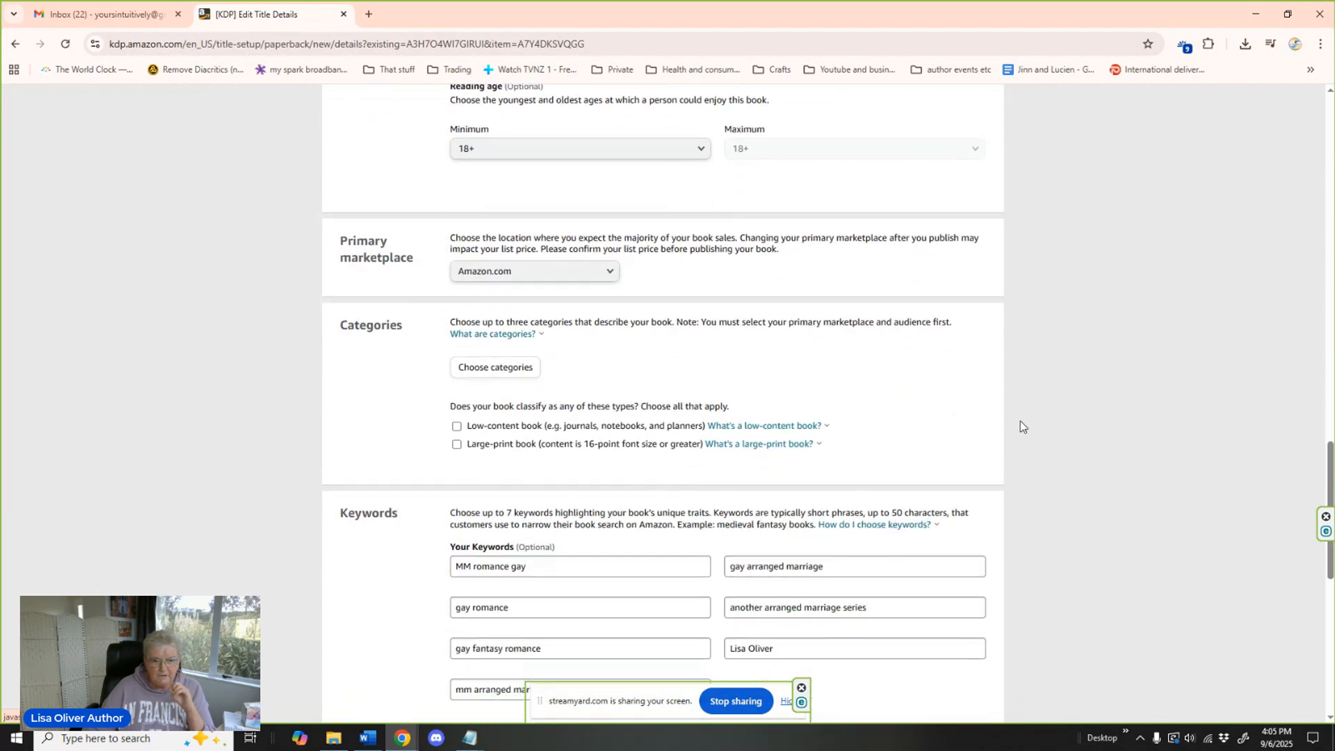
scroll(1020, 422, down, 1)
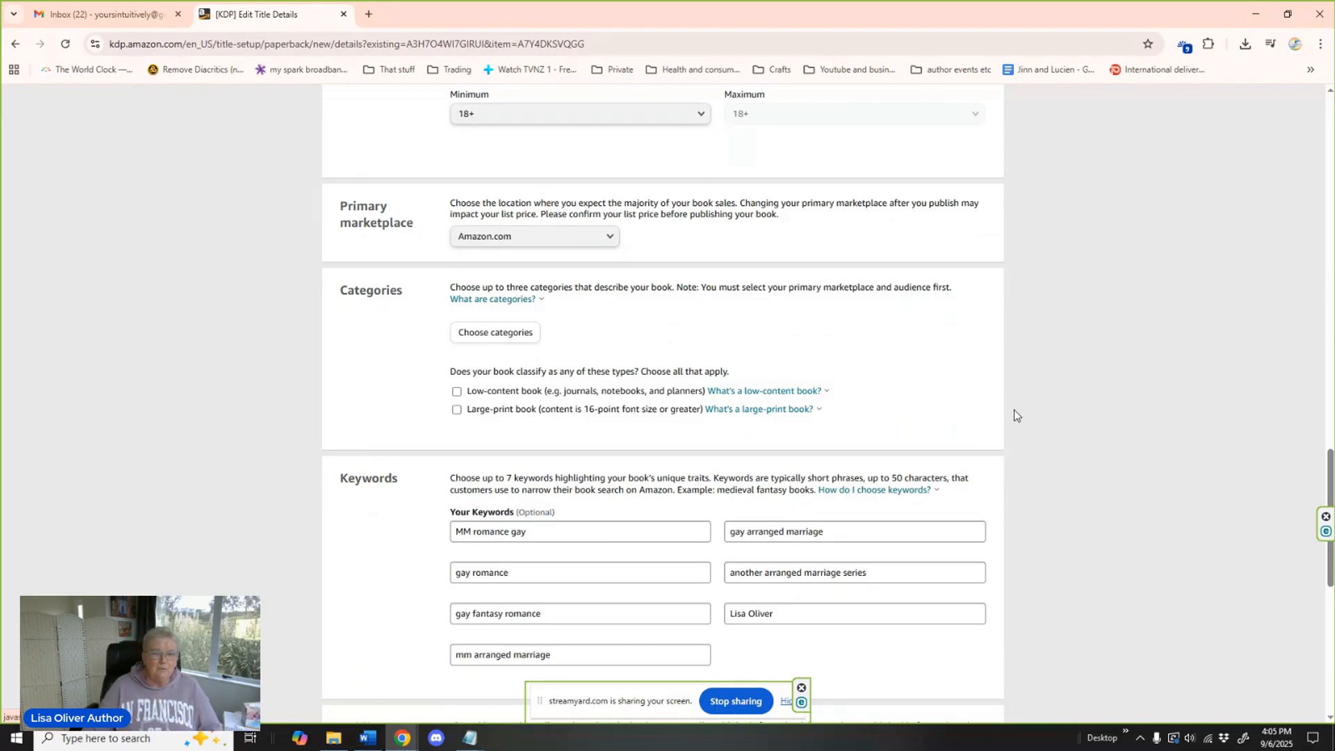
Start choosing the paperback's categories and select the LGBTQ+ Books > Romance > Gay placement.
click(496, 335)
click(540, 396)
click(541, 396)
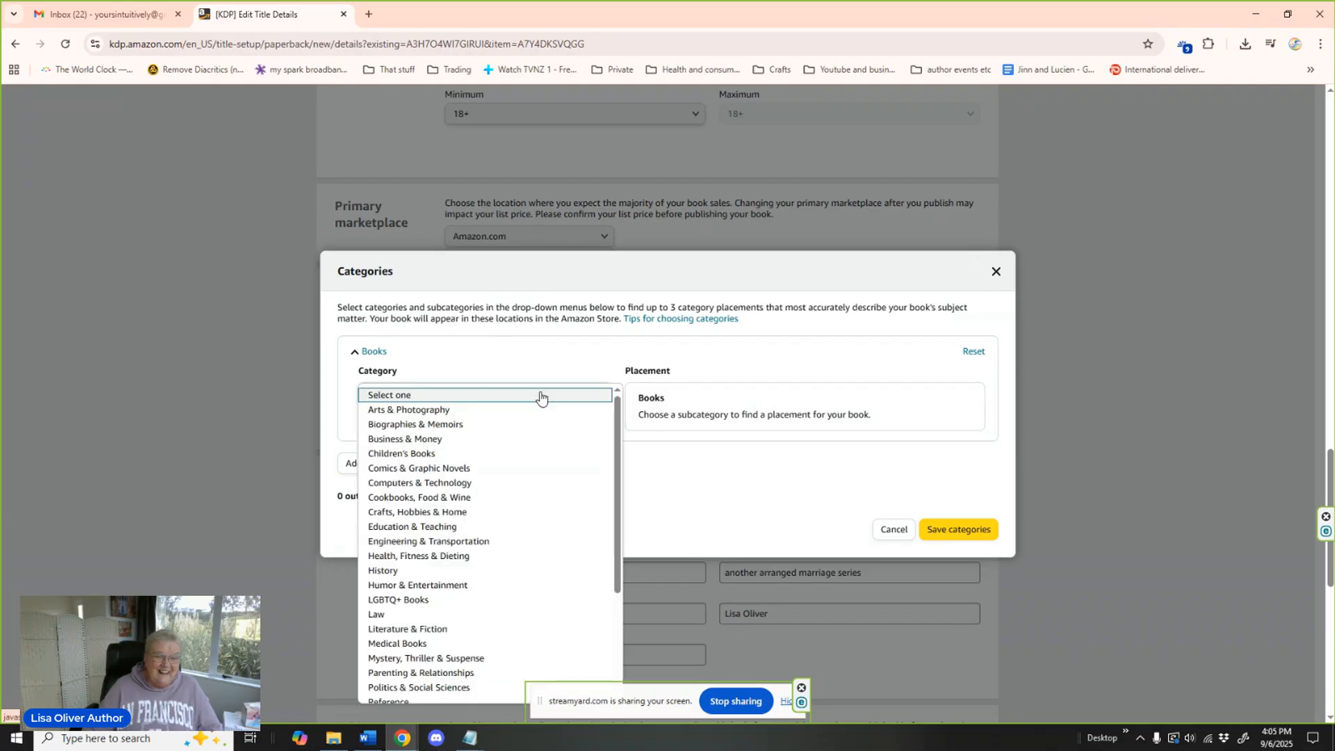
click(437, 600)
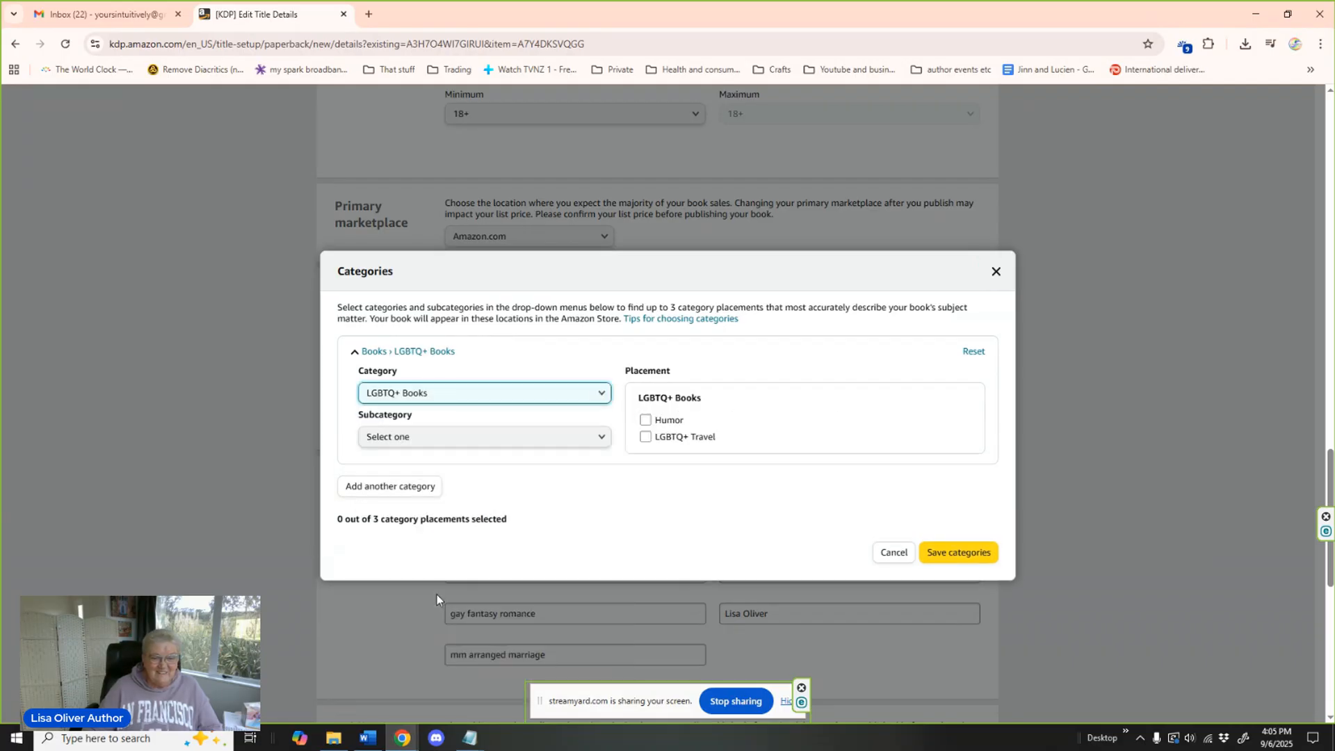
click(533, 445)
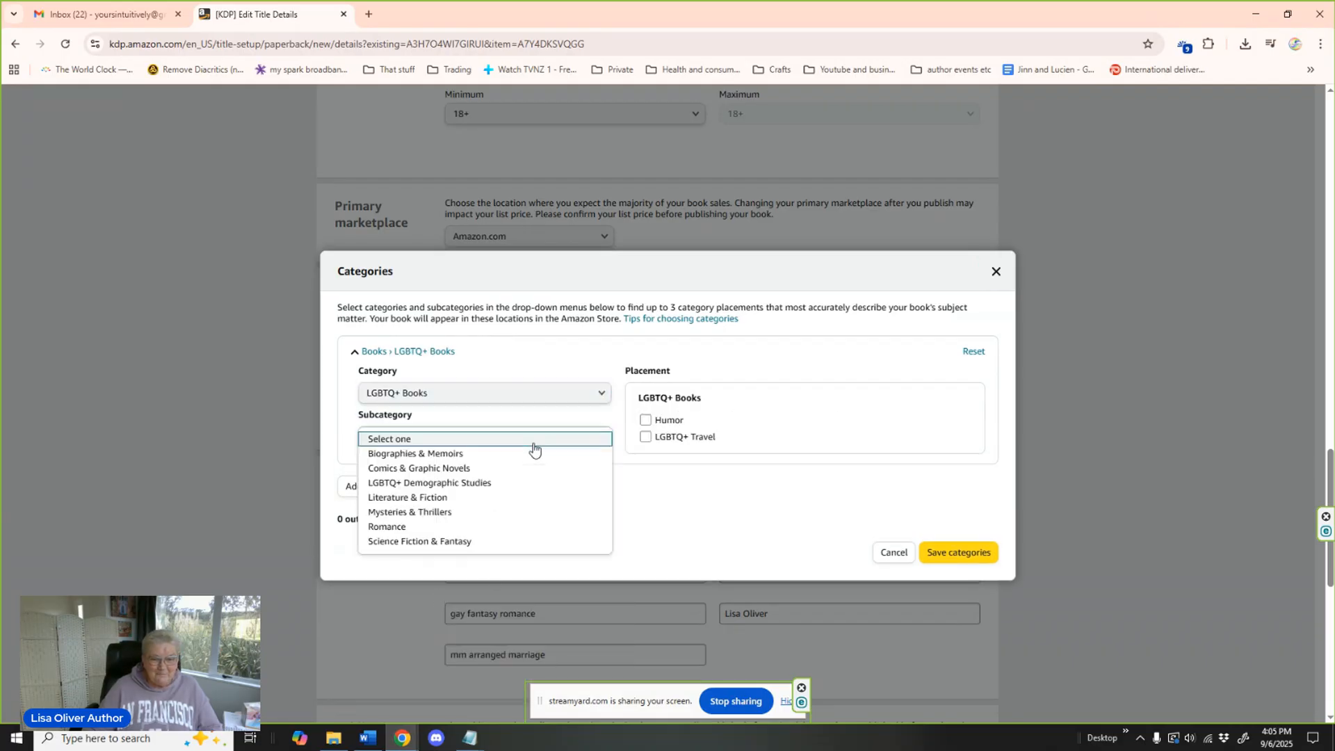
click(507, 527)
click(645, 437)
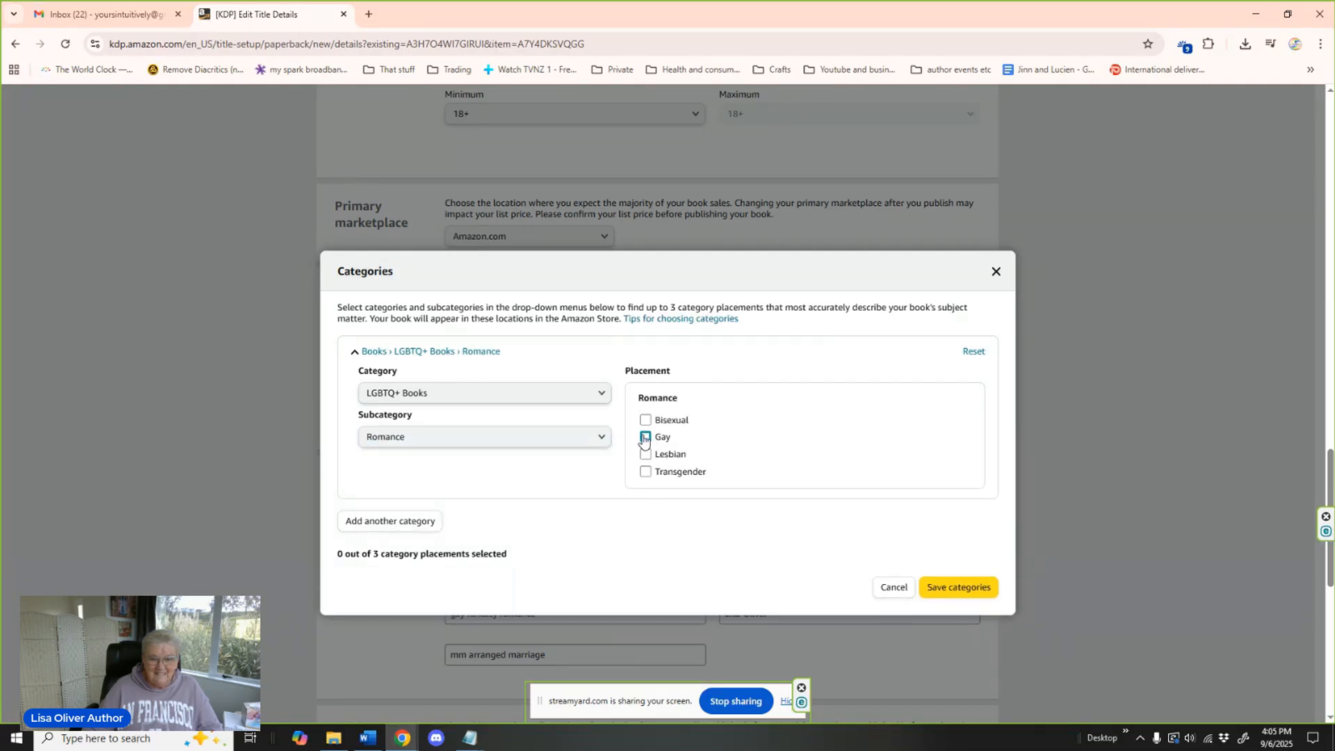
Add a second category with the LGBTQ+ Books > Science Fiction & Fantasy > Fantasy Fiction placement.
click(392, 521)
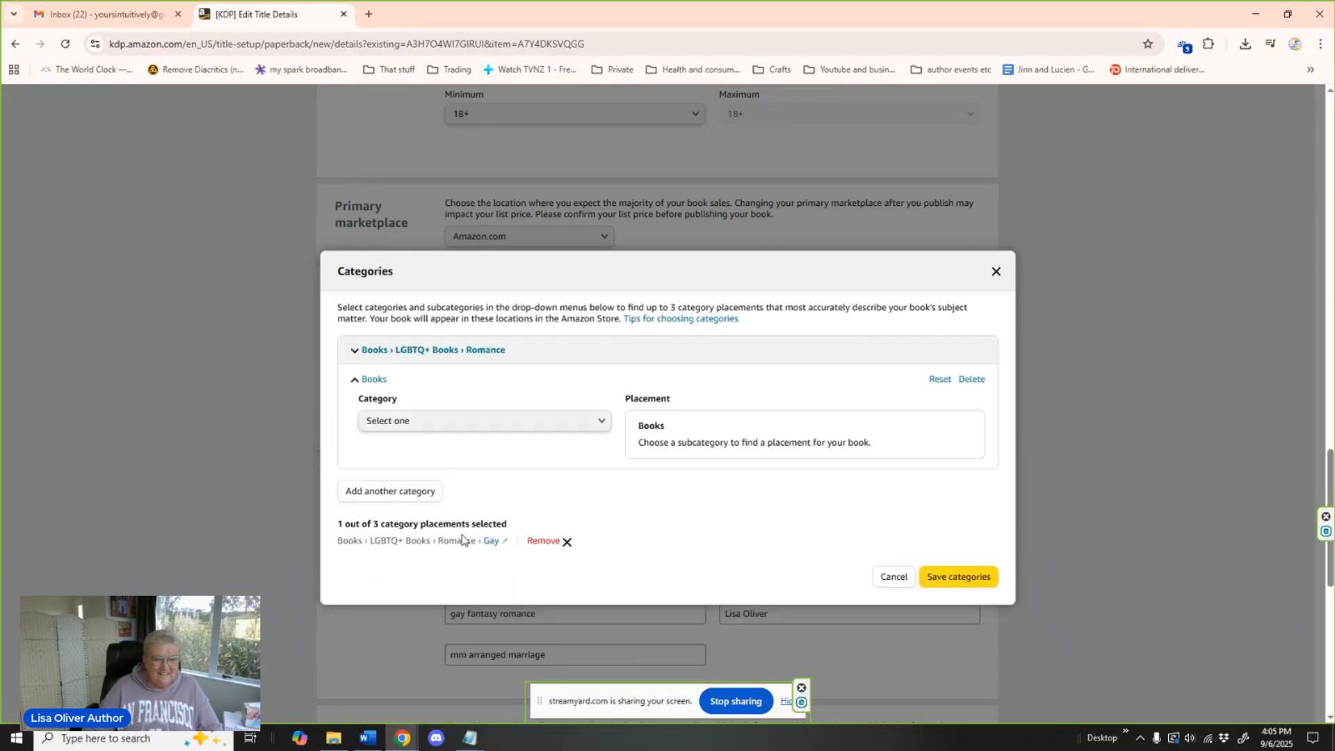
click(456, 424)
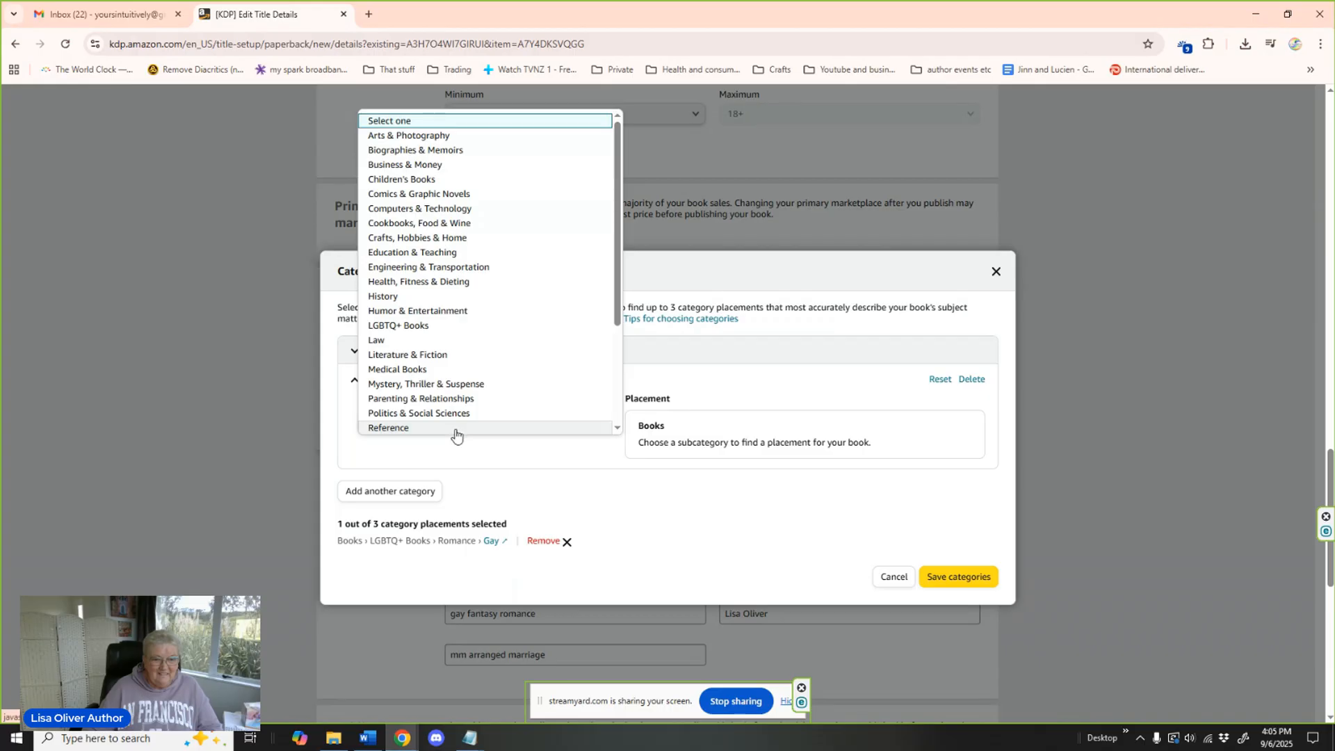
click(403, 326)
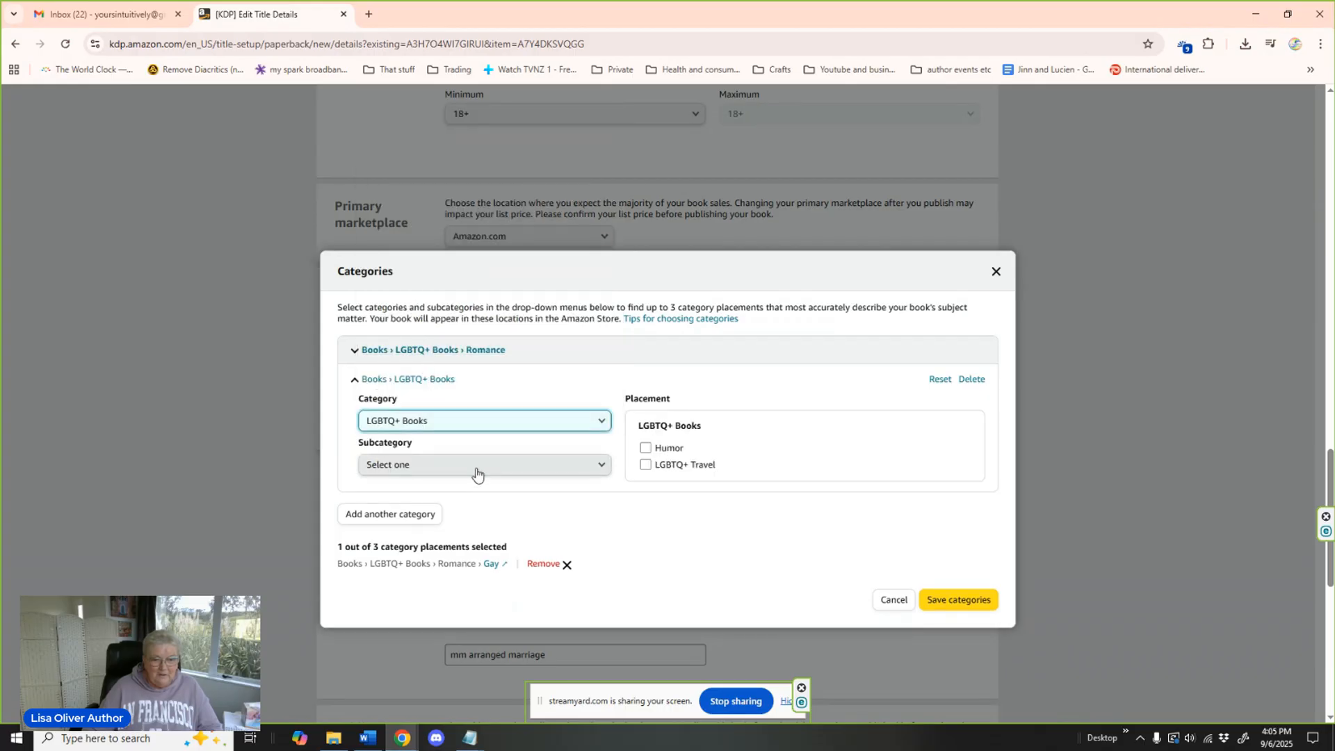
click(475, 468)
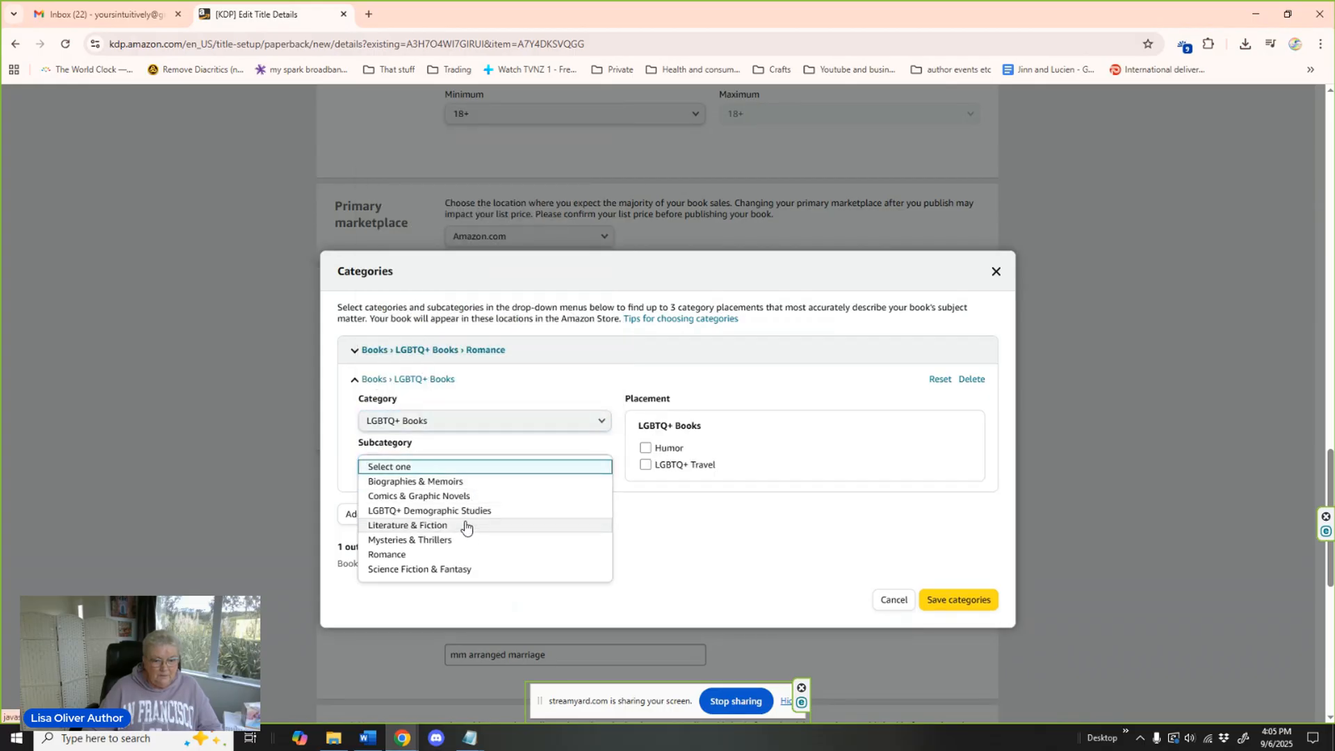
click(448, 569)
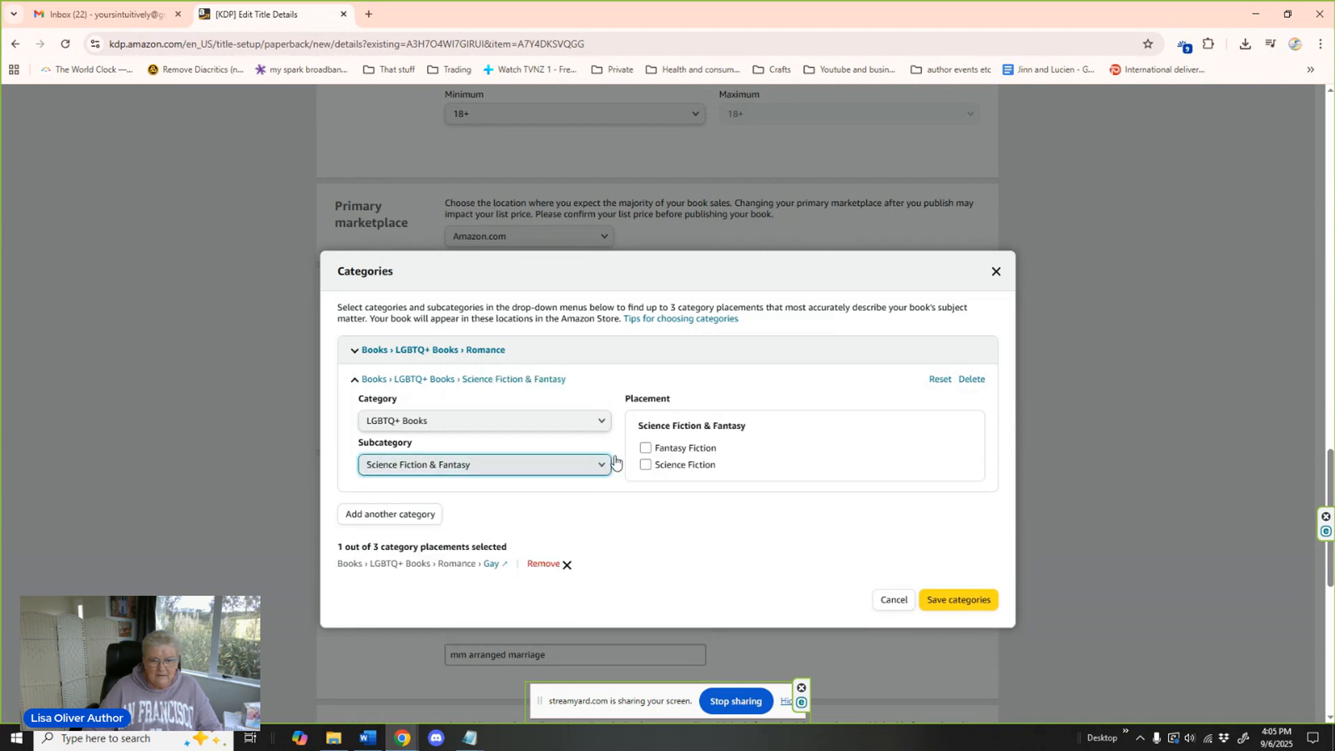
click(646, 448)
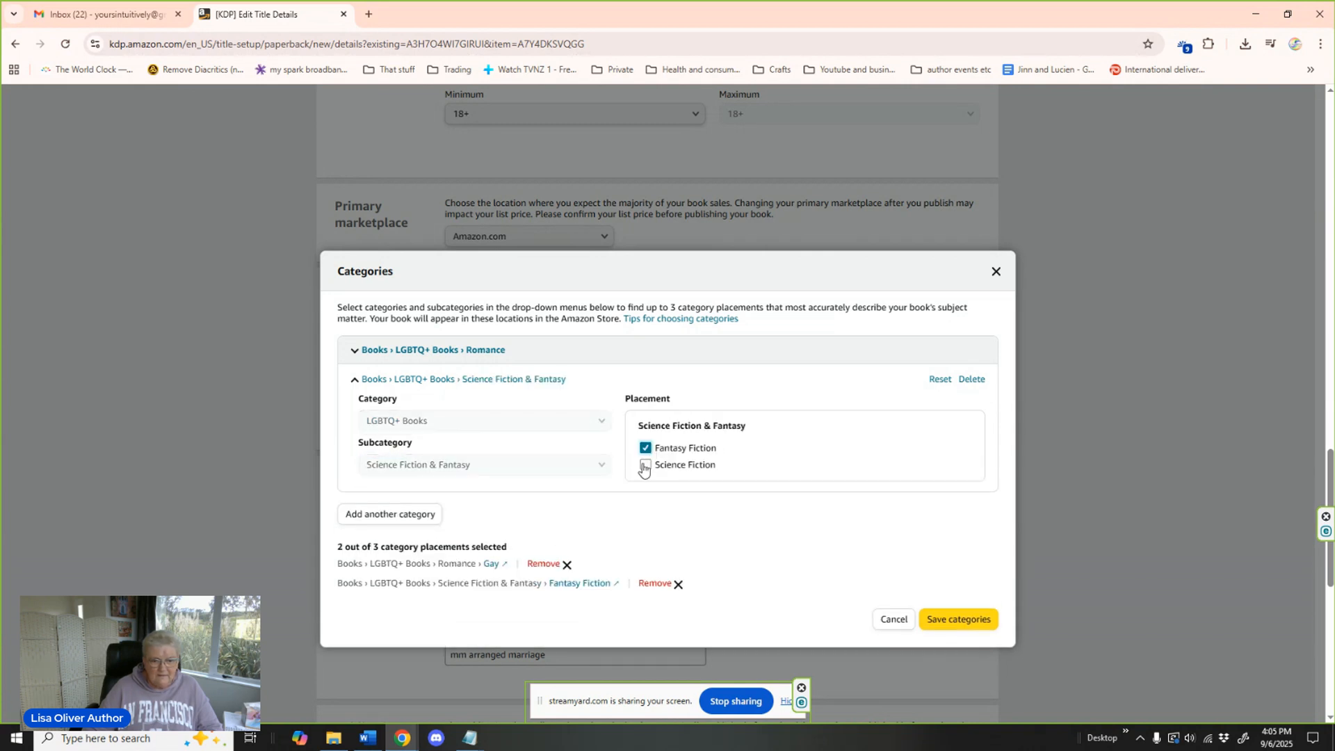
Add a third category with the Romance > Romantasy placement and save the paperback's categories.
click(400, 514)
click(440, 454)
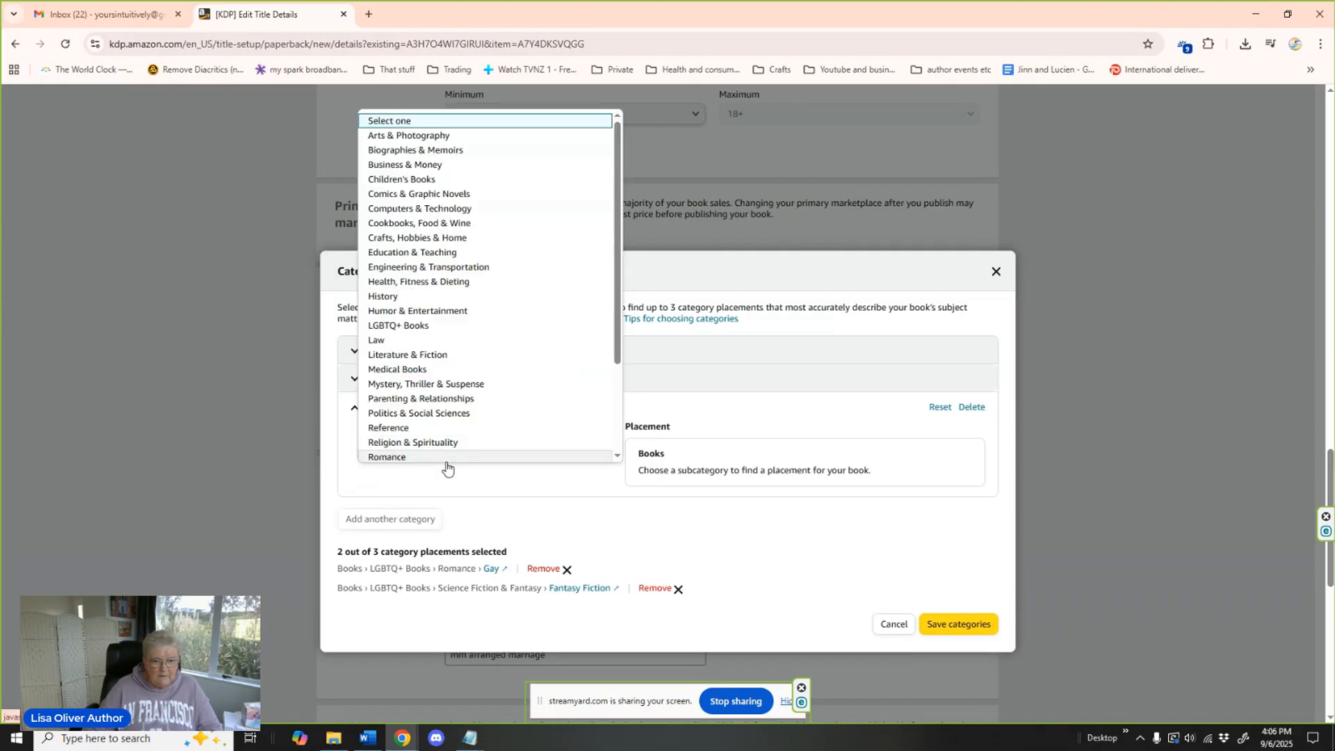
scroll(455, 417, down, 1)
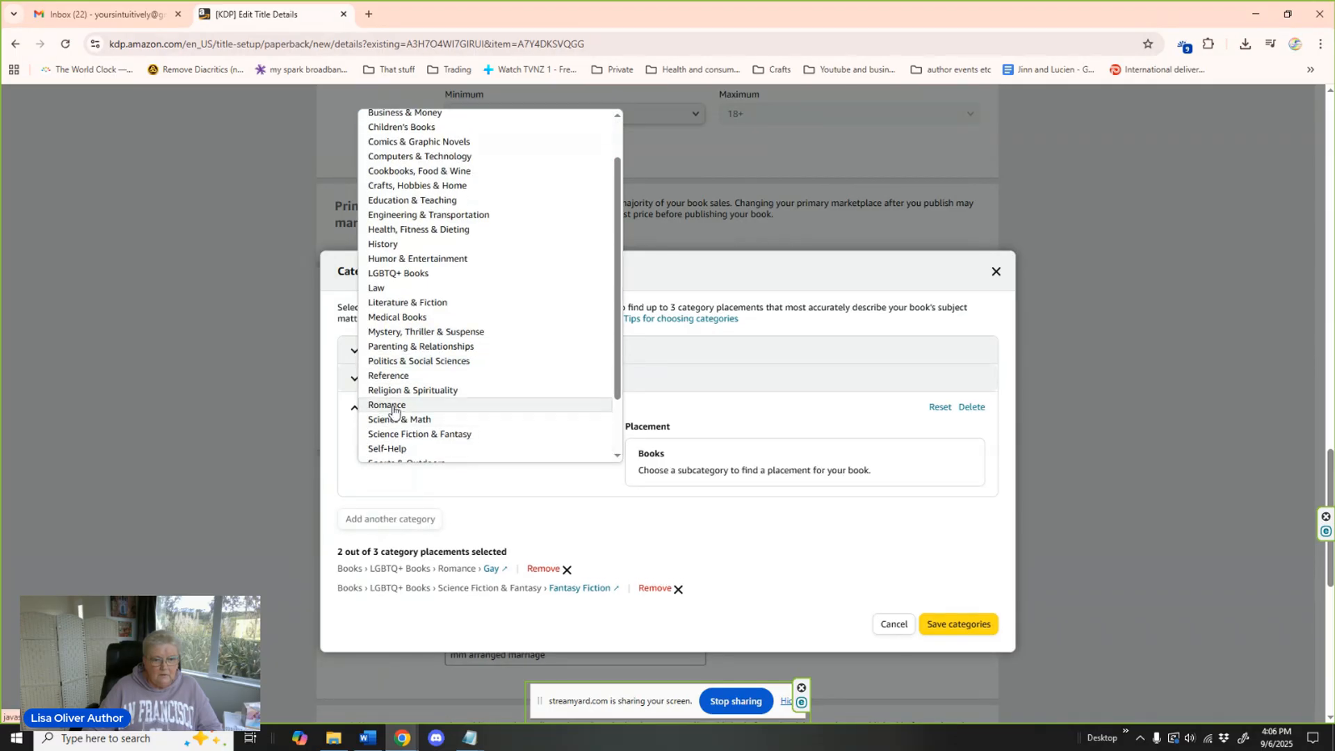
click(392, 407)
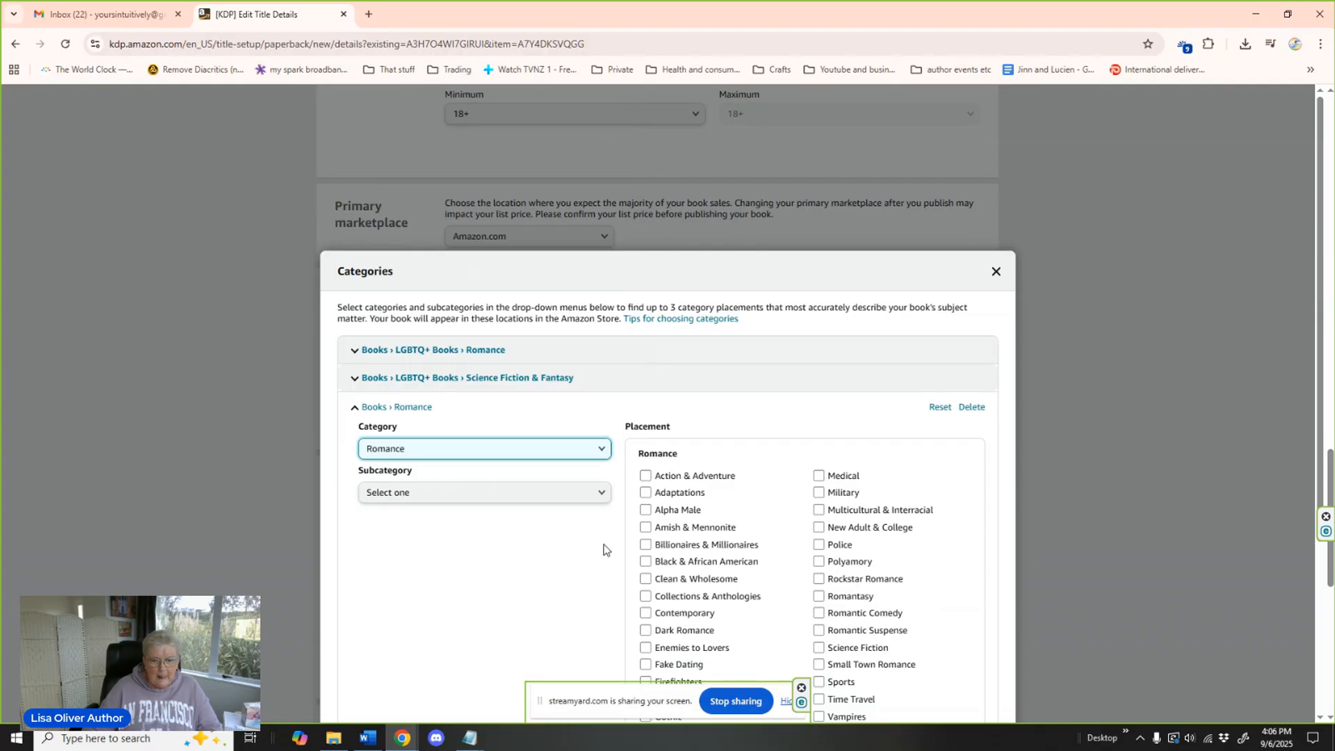
click(819, 546)
click(851, 597)
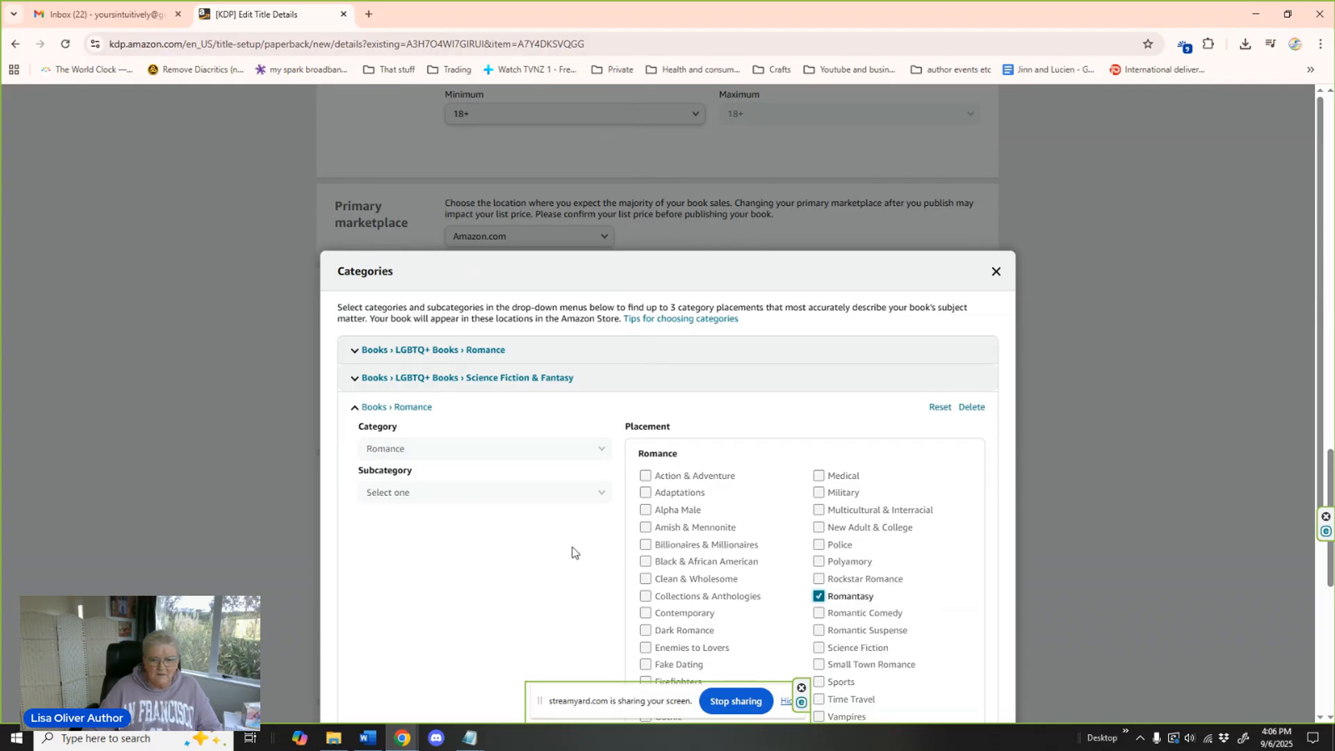
scroll(572, 553, down, 4)
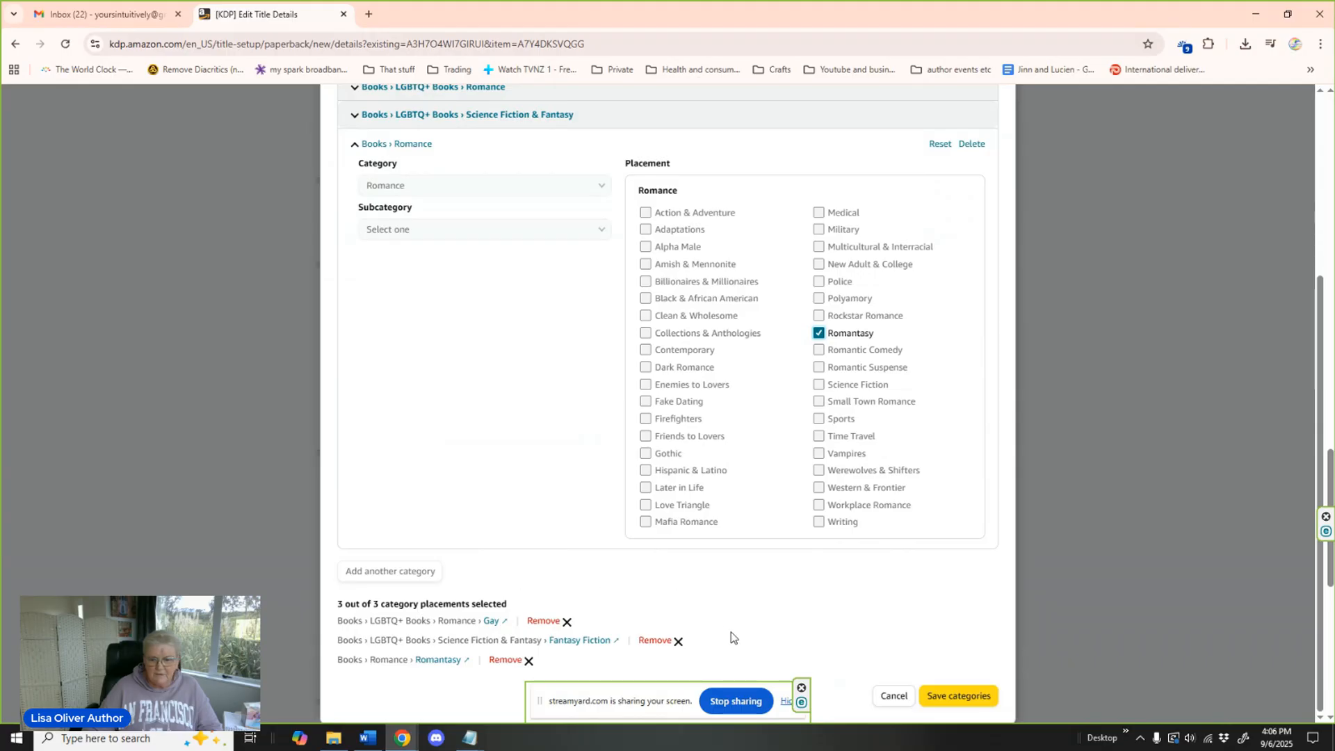
click(967, 698)
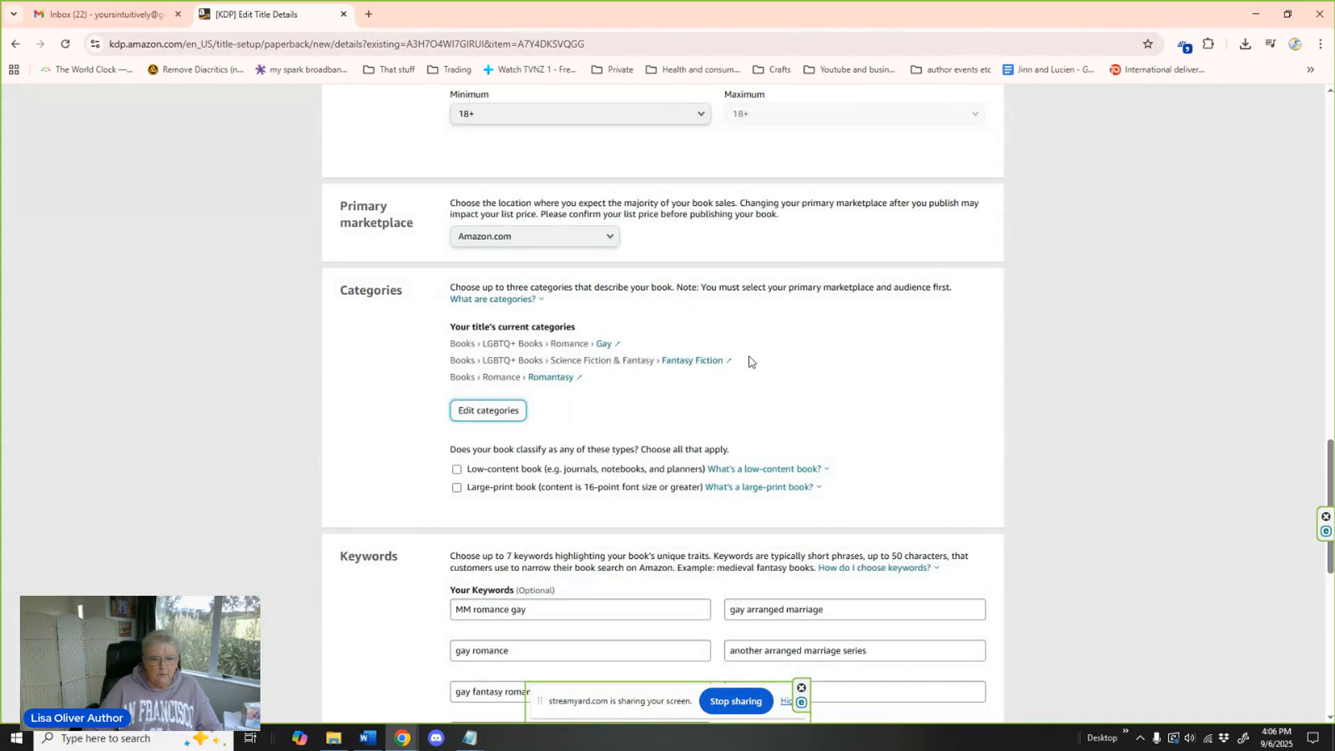
Check the keywords and publication date option, and schedule the paperback's release for 09/20/2025.
scroll(774, 365, down, 1)
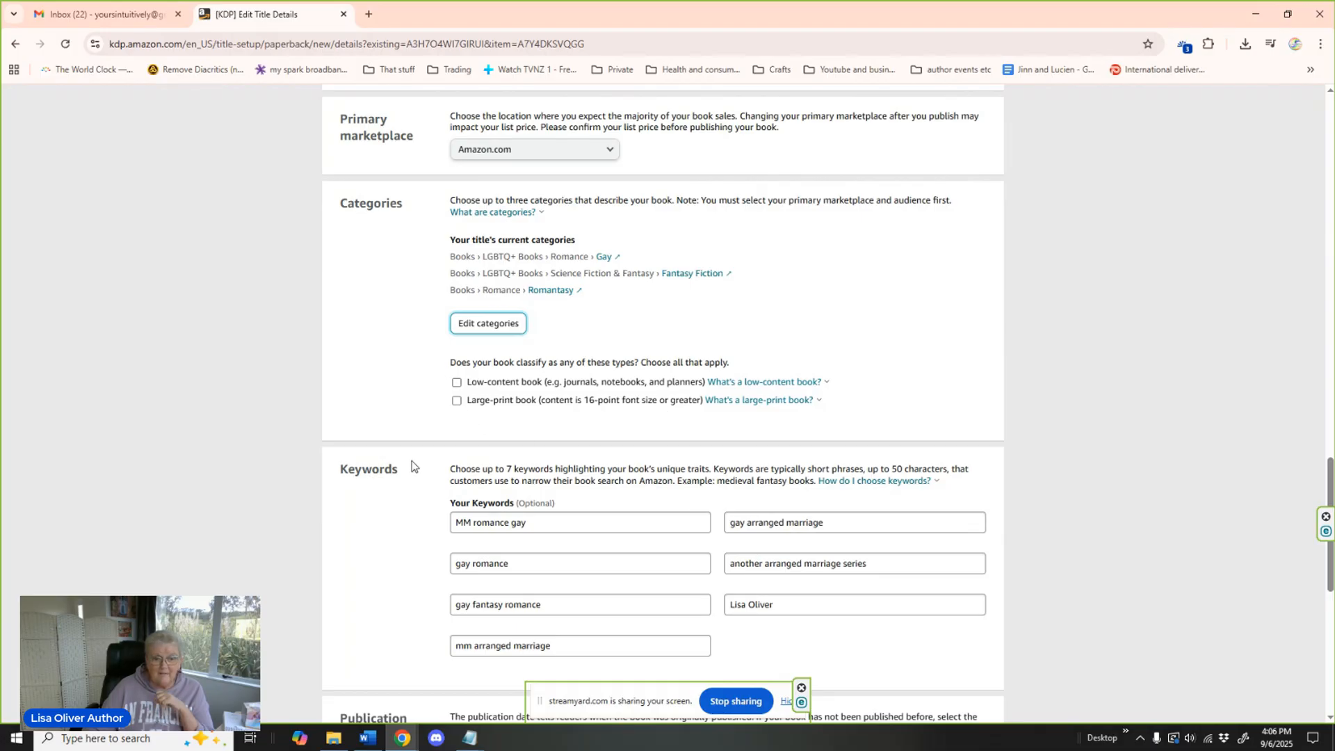
scroll(408, 470, down, 3)
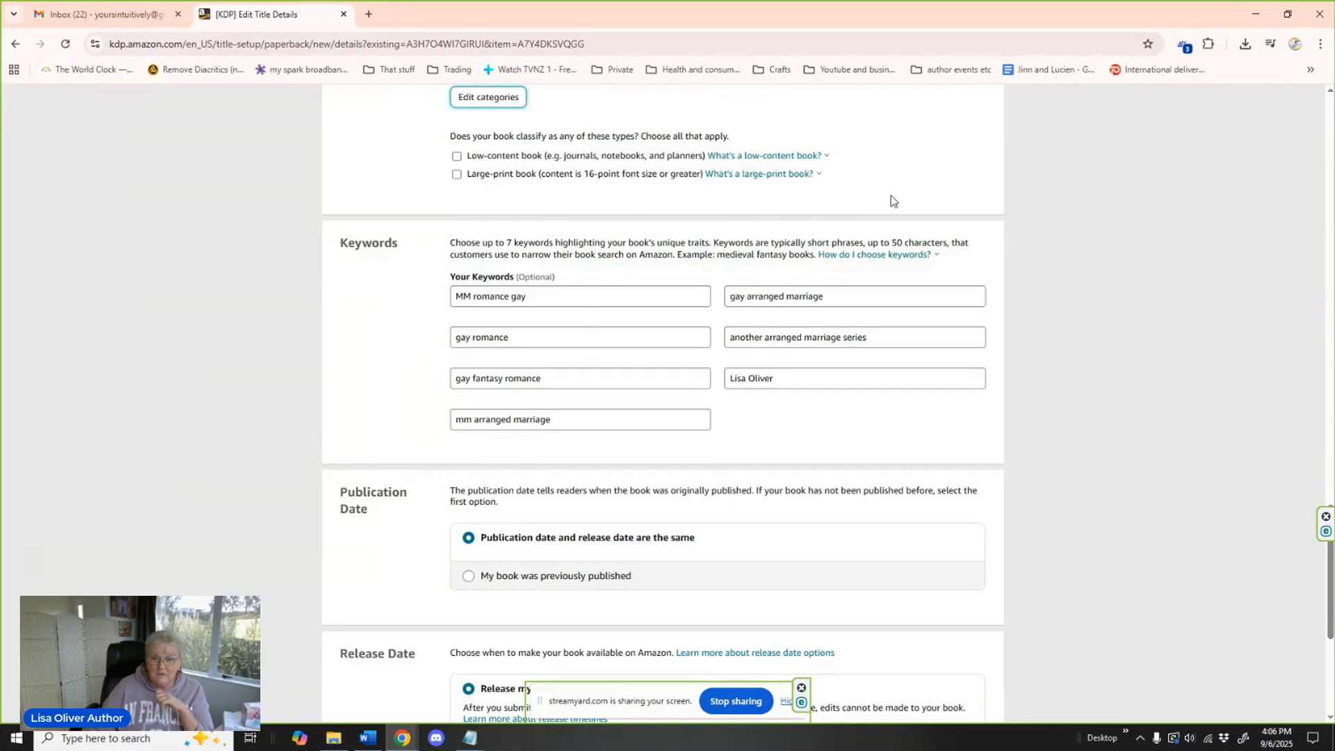
scroll(834, 434, down, 3)
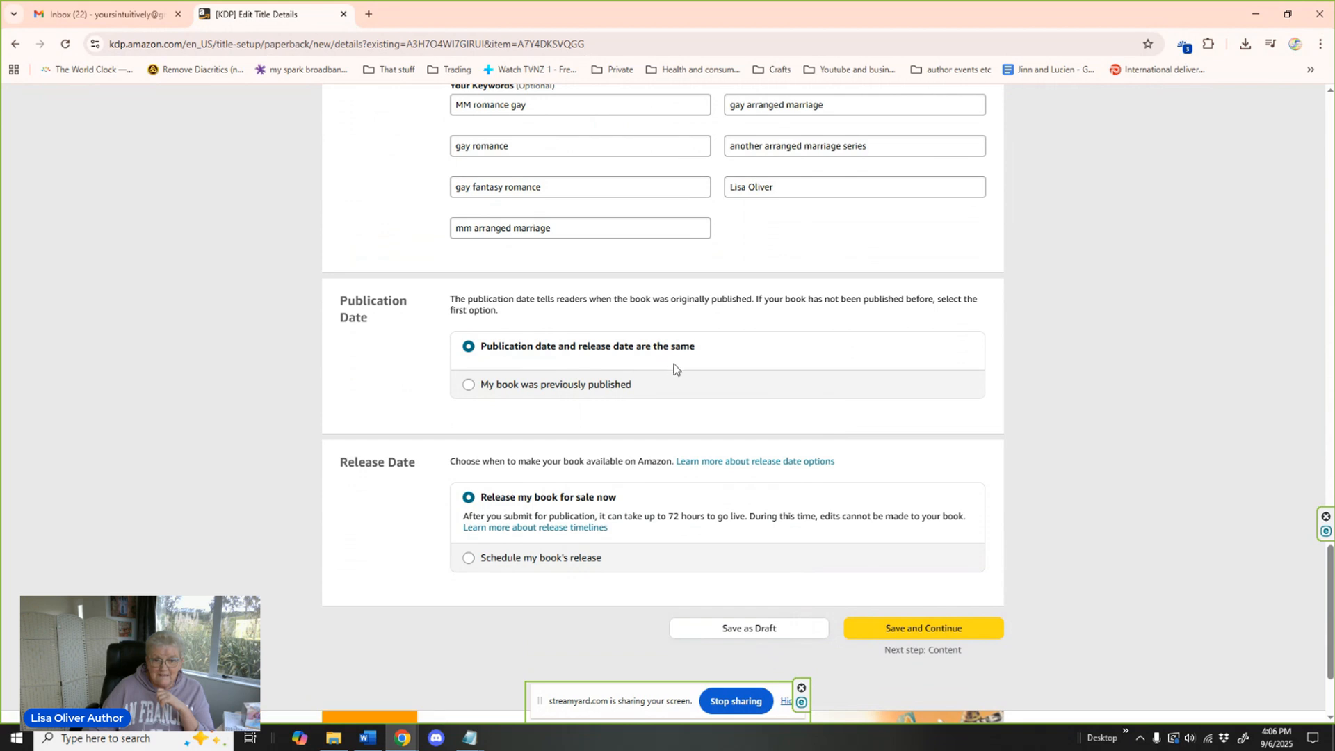
scroll(762, 382, down, 2)
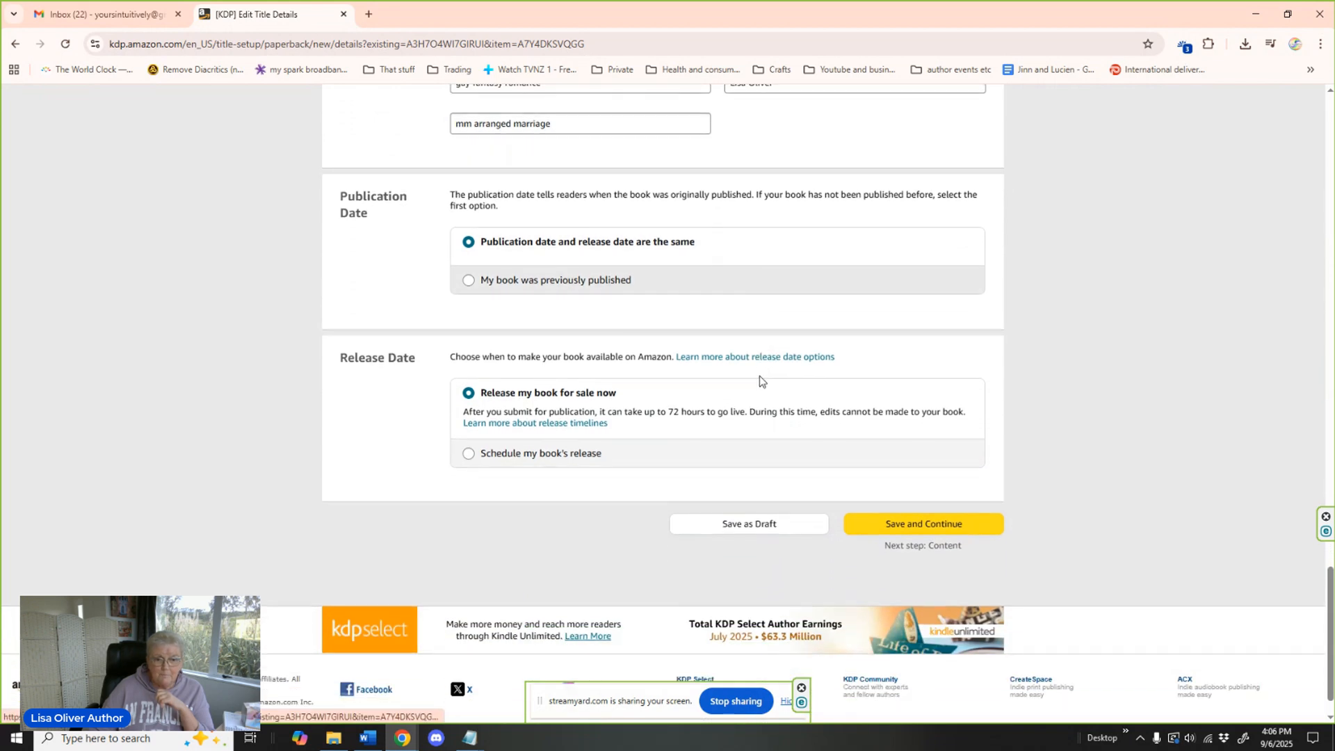
click(581, 459)
click(616, 536)
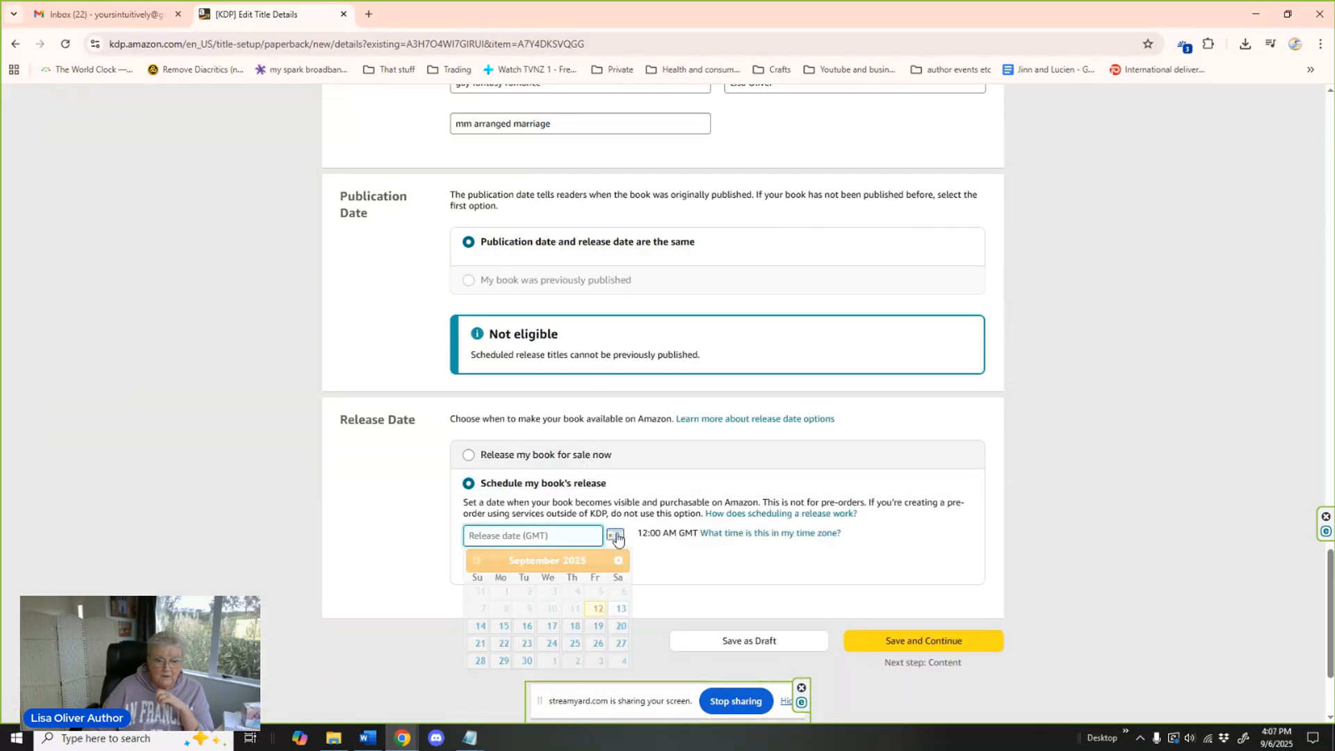
click(621, 626)
Save the paperback details and continue to the content page's ISBN and print options.
scroll(1137, 460, down, 3)
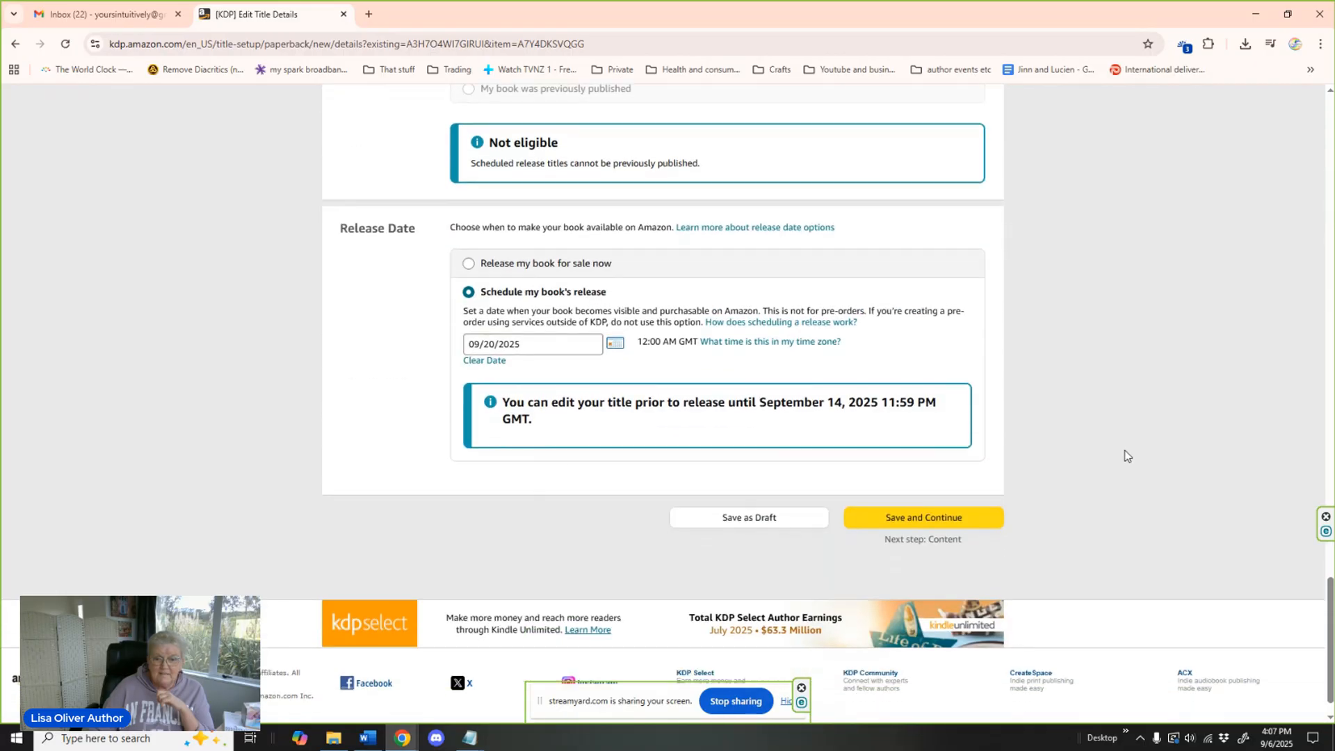
scroll(1128, 456, down, 1)
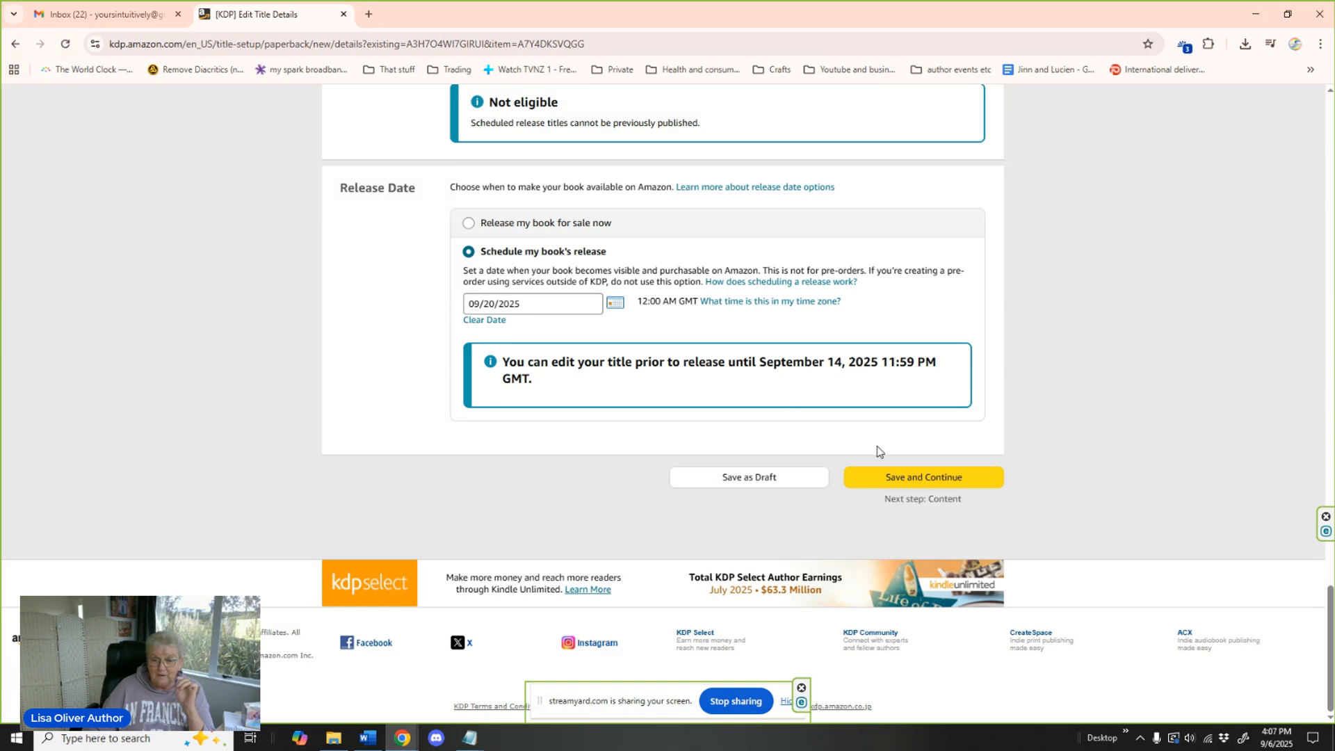
click(920, 475)
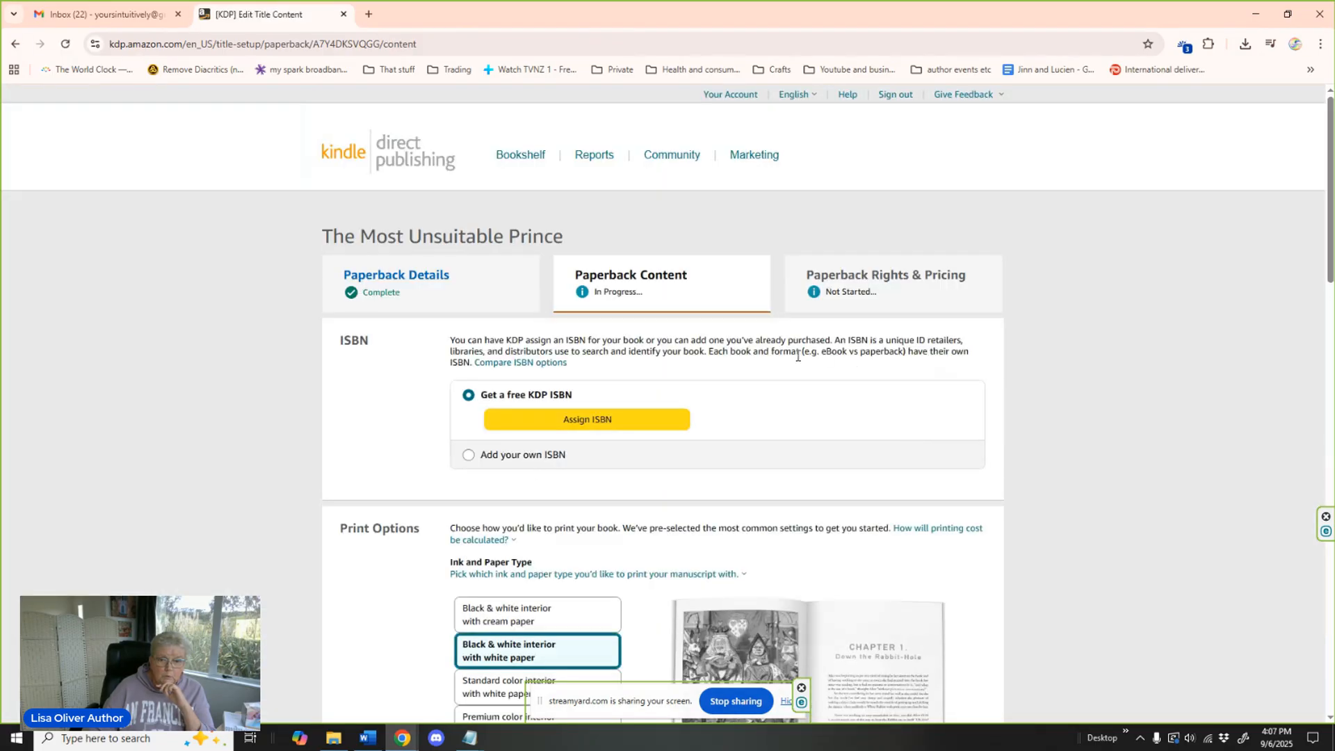
scroll(1028, 347, down, 1)
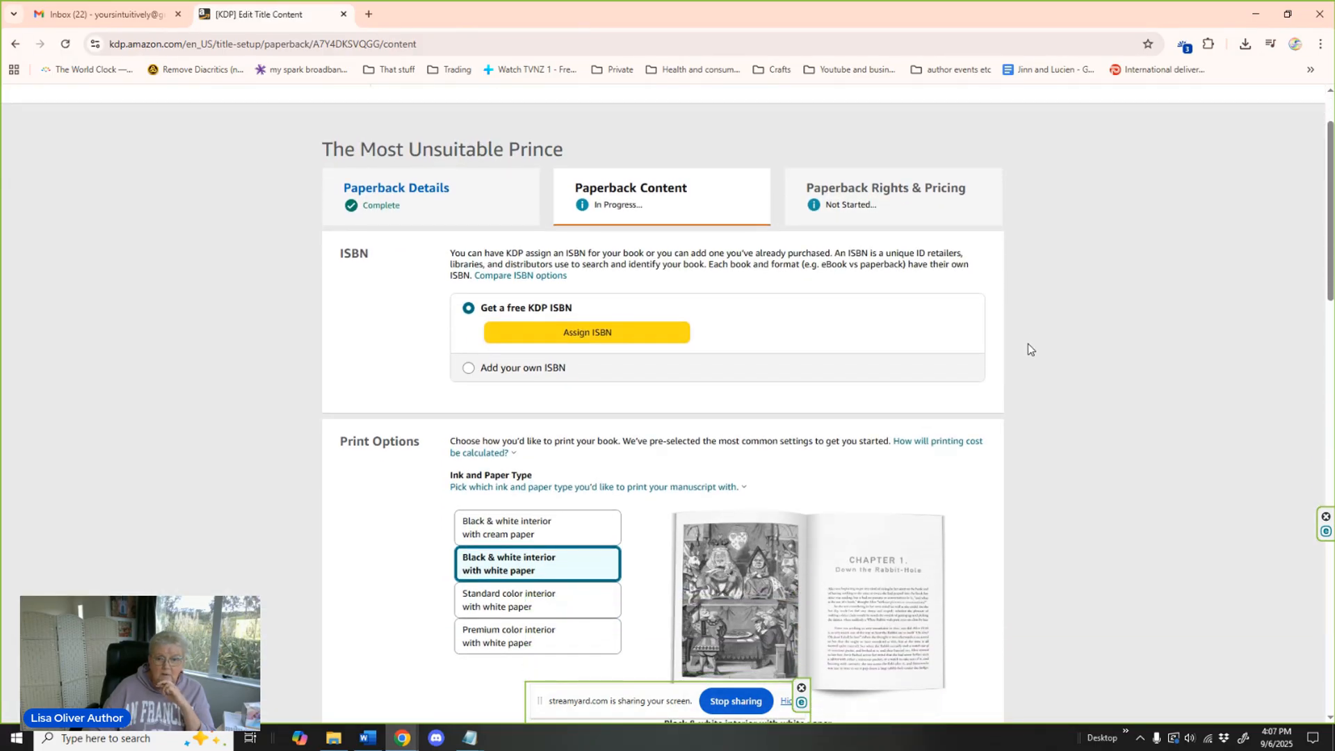
Assign a free KDP ISBN to the paperback and confirm the assignment.
click(605, 332)
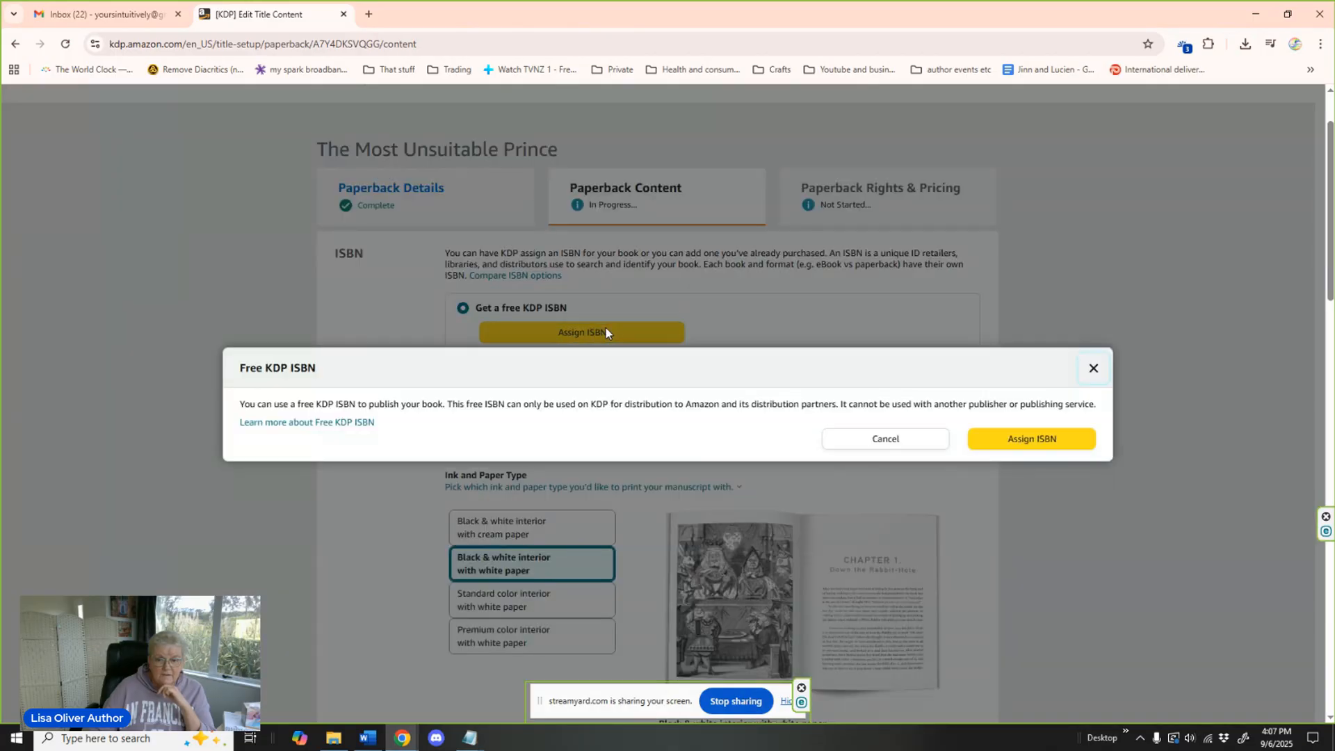
click(1034, 440)
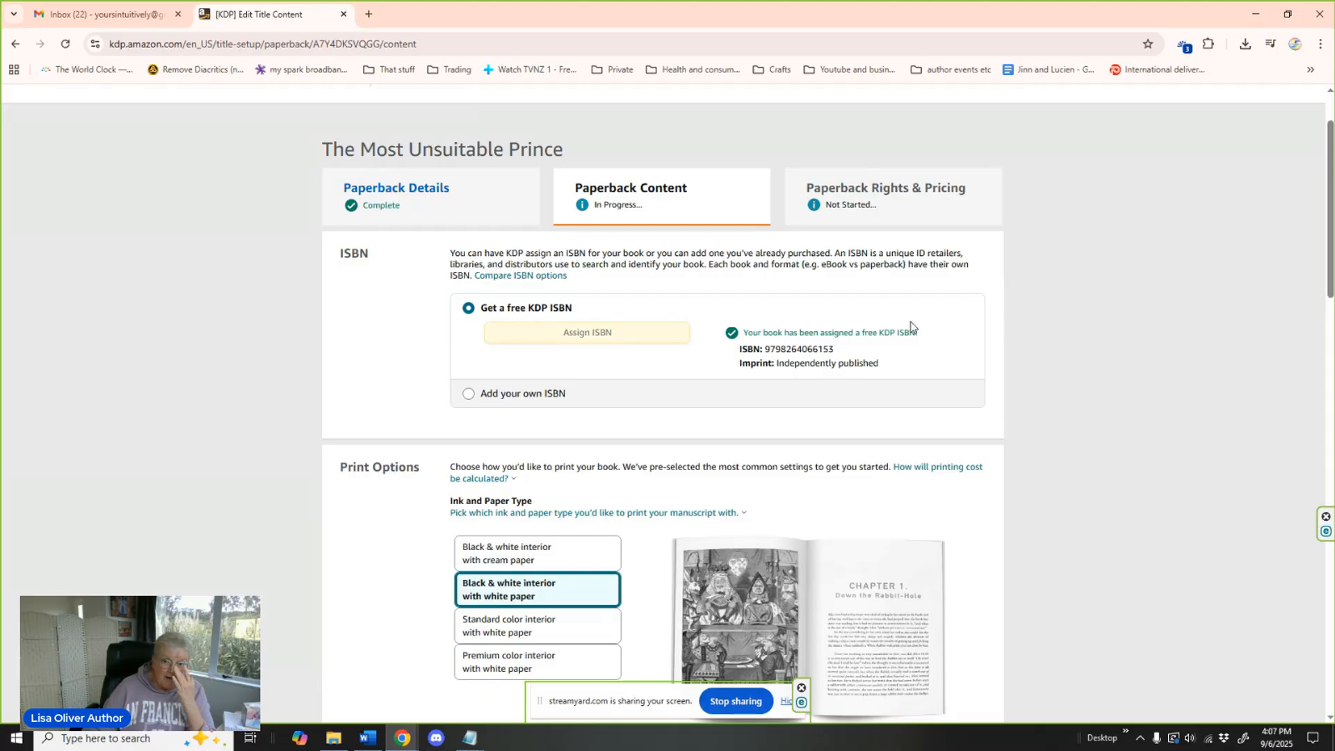
Check the paperback's ink, paper, trim and bleed options, and set the cover finish to Glossy.
scroll(1001, 419, down, 5)
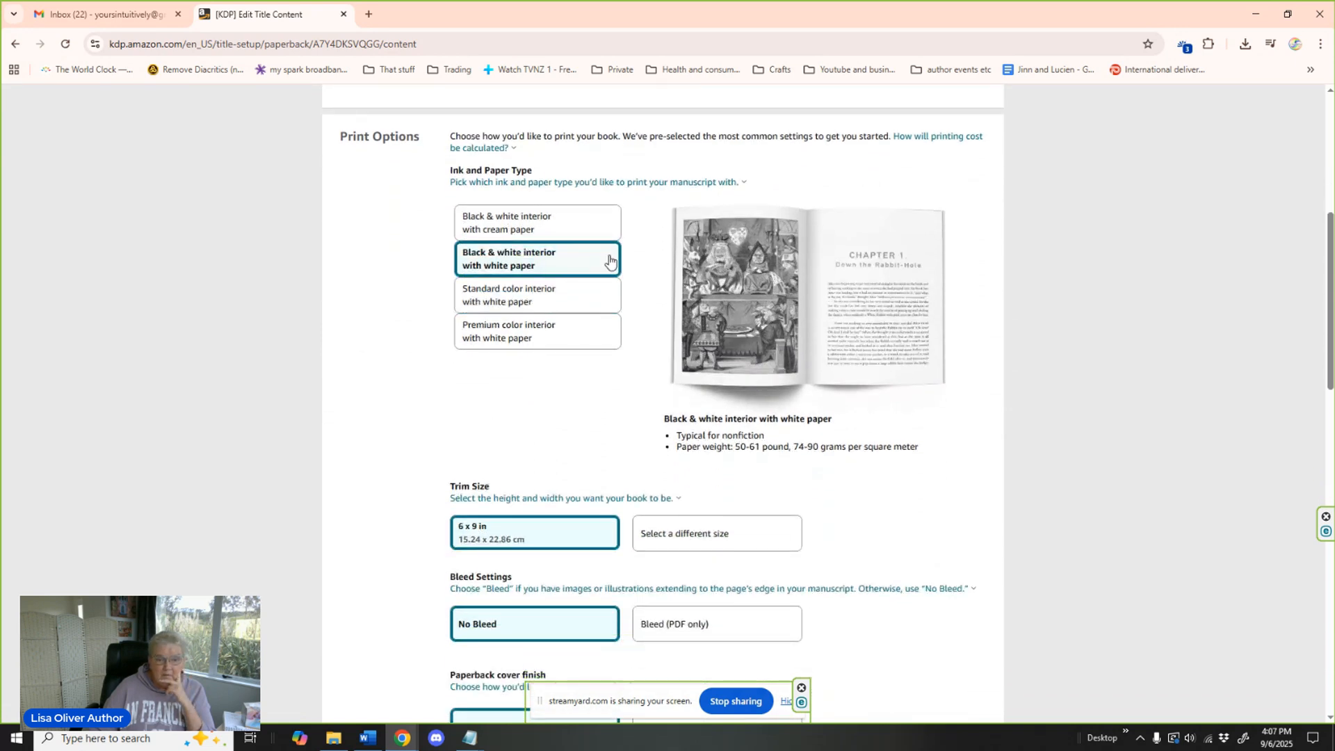
scroll(647, 363, down, 3)
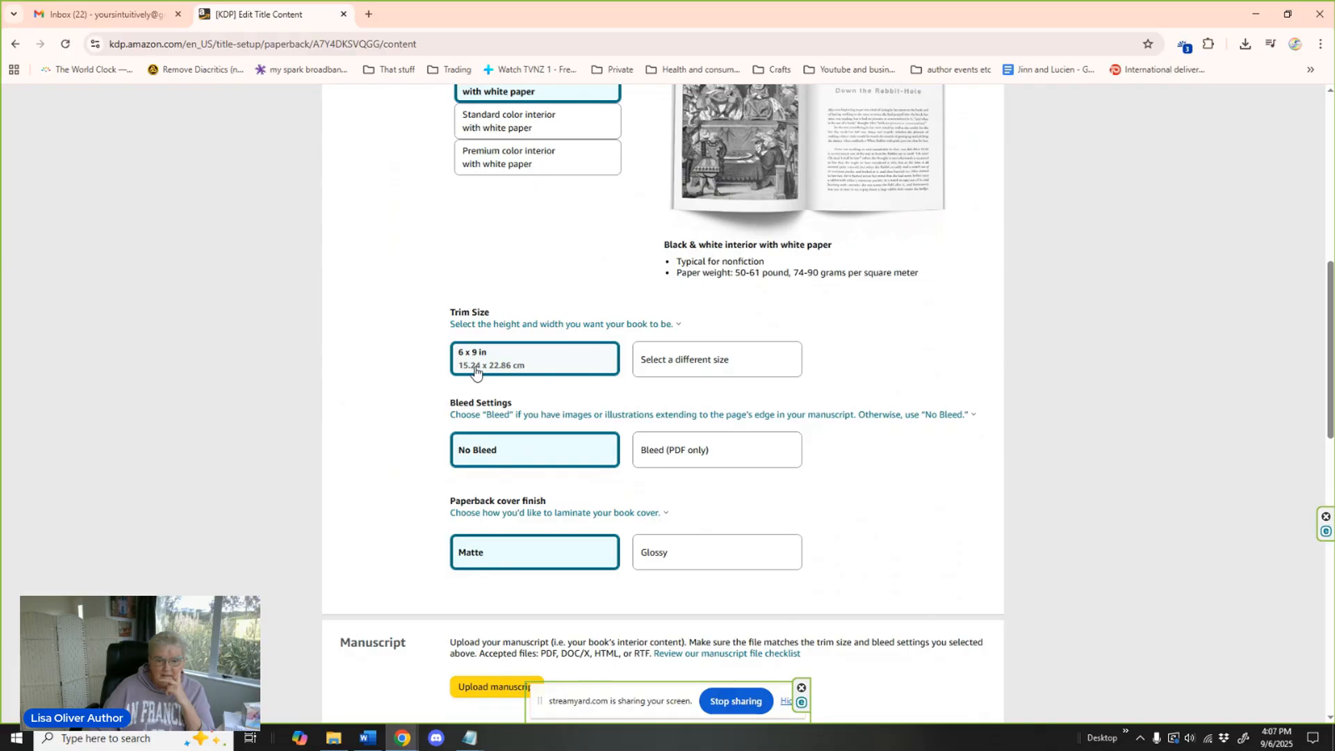
scroll(922, 354, down, 2)
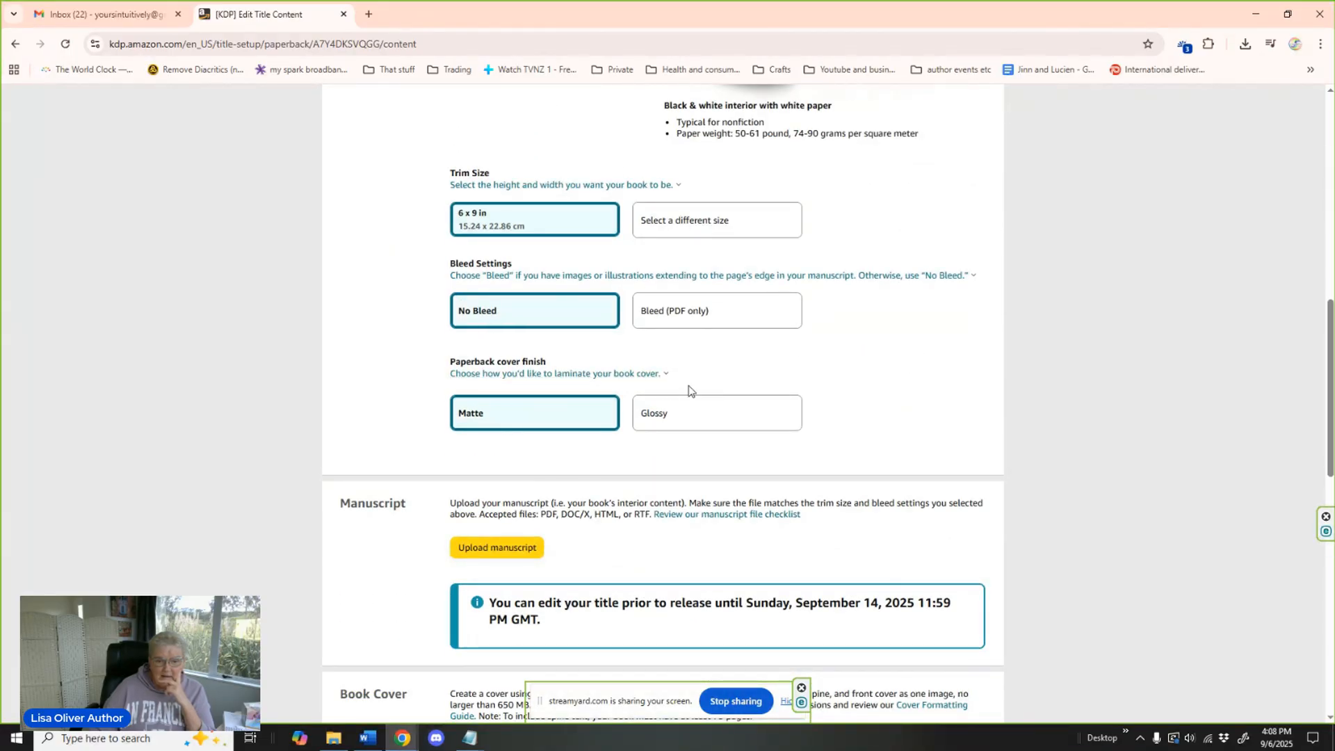
click(714, 410)
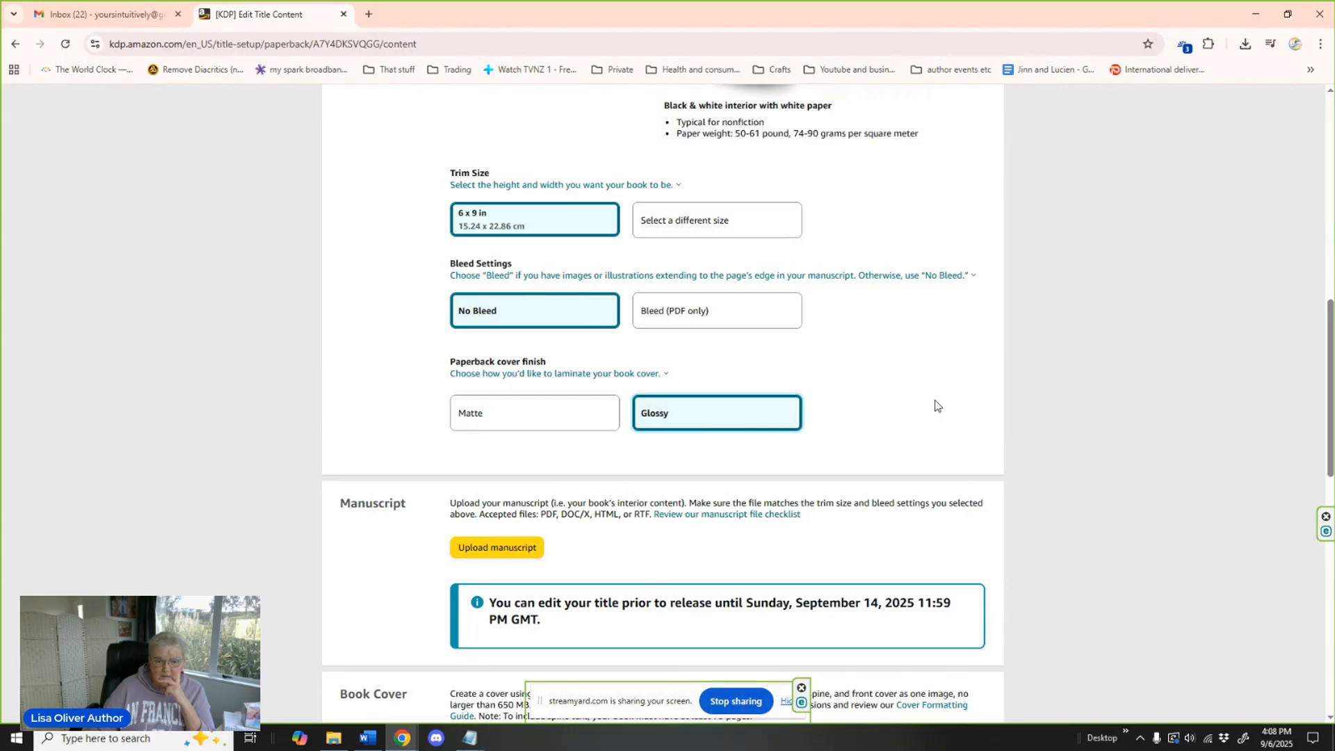
Open the selection of different trim sizes for the paperback.
scroll(935, 406, down, 3)
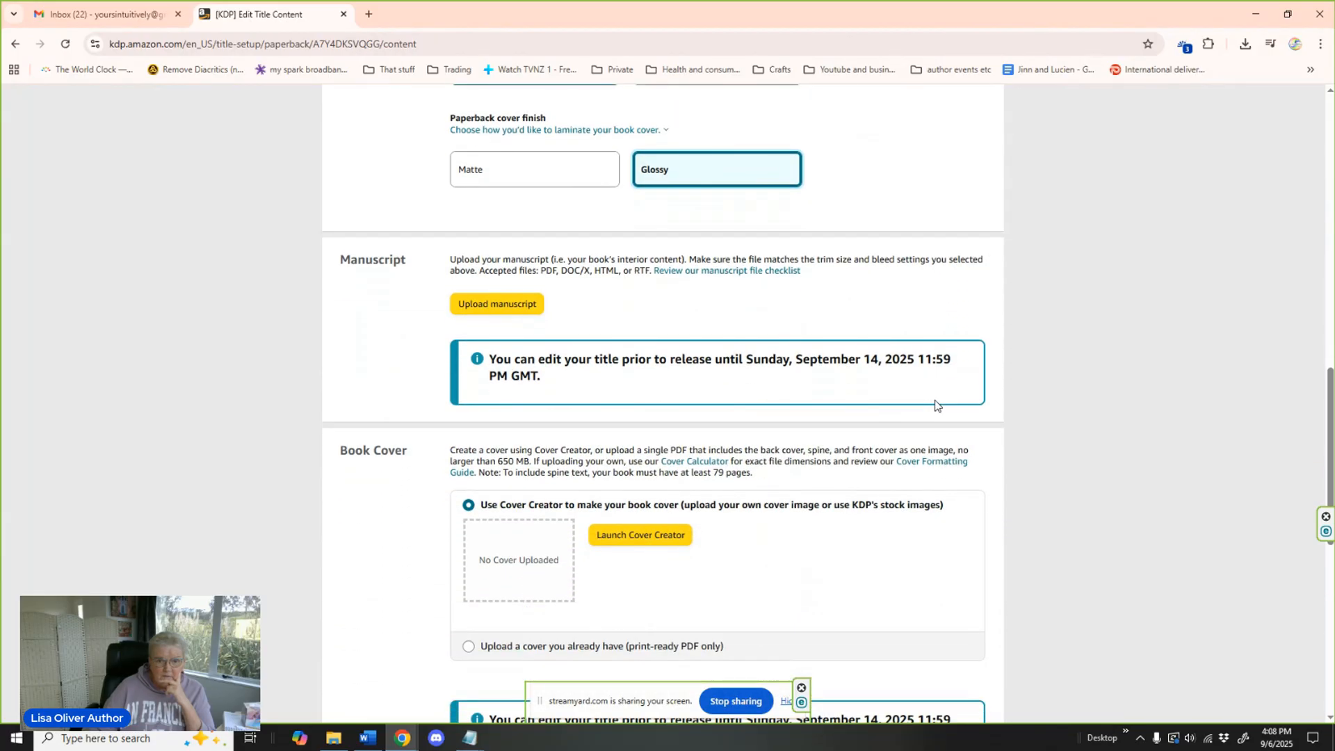
scroll(934, 406, up, 5)
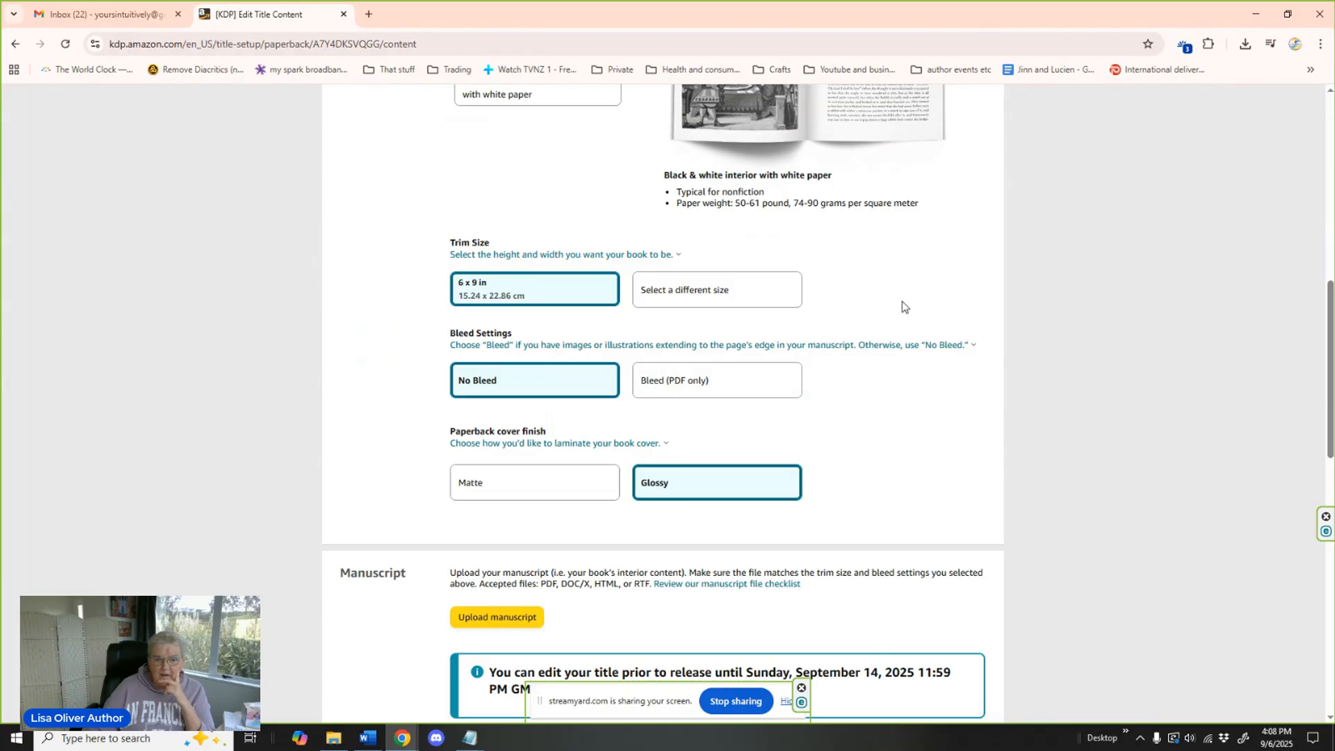
scroll(939, 310, up, 1)
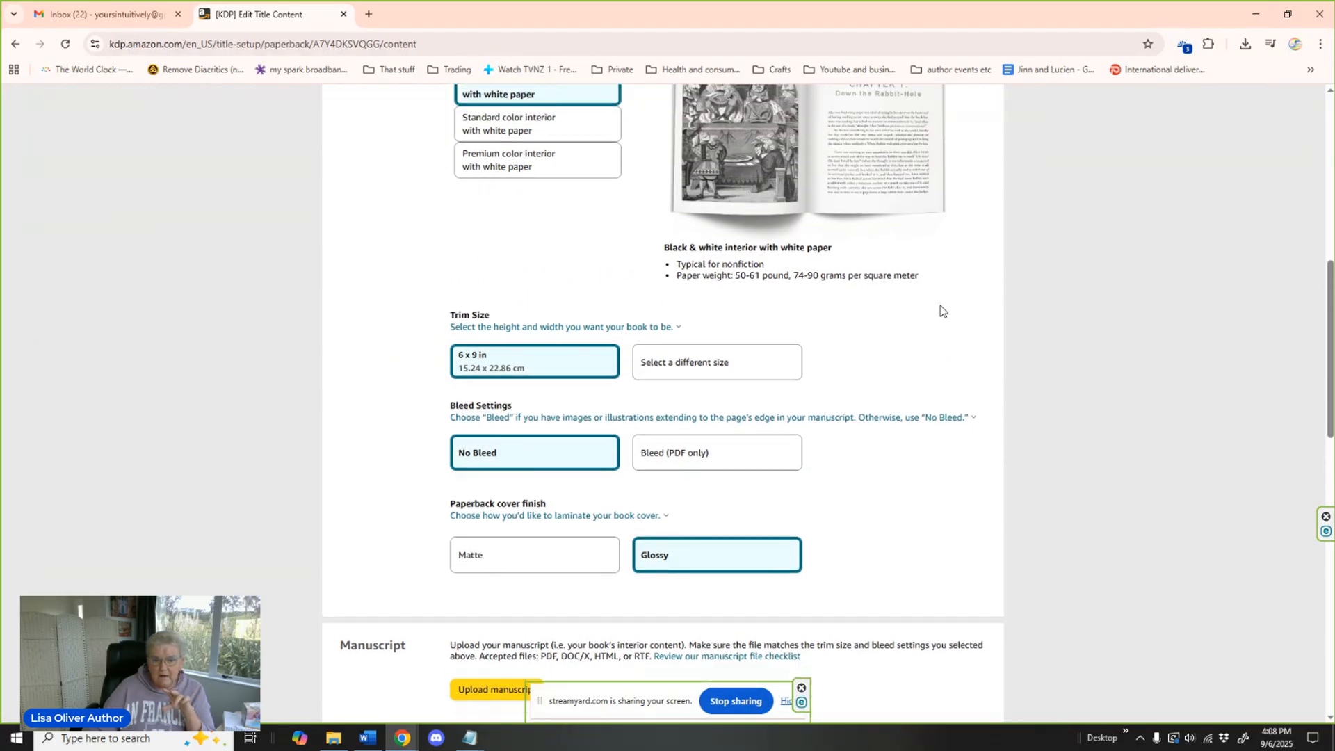
scroll(941, 310, down, 2)
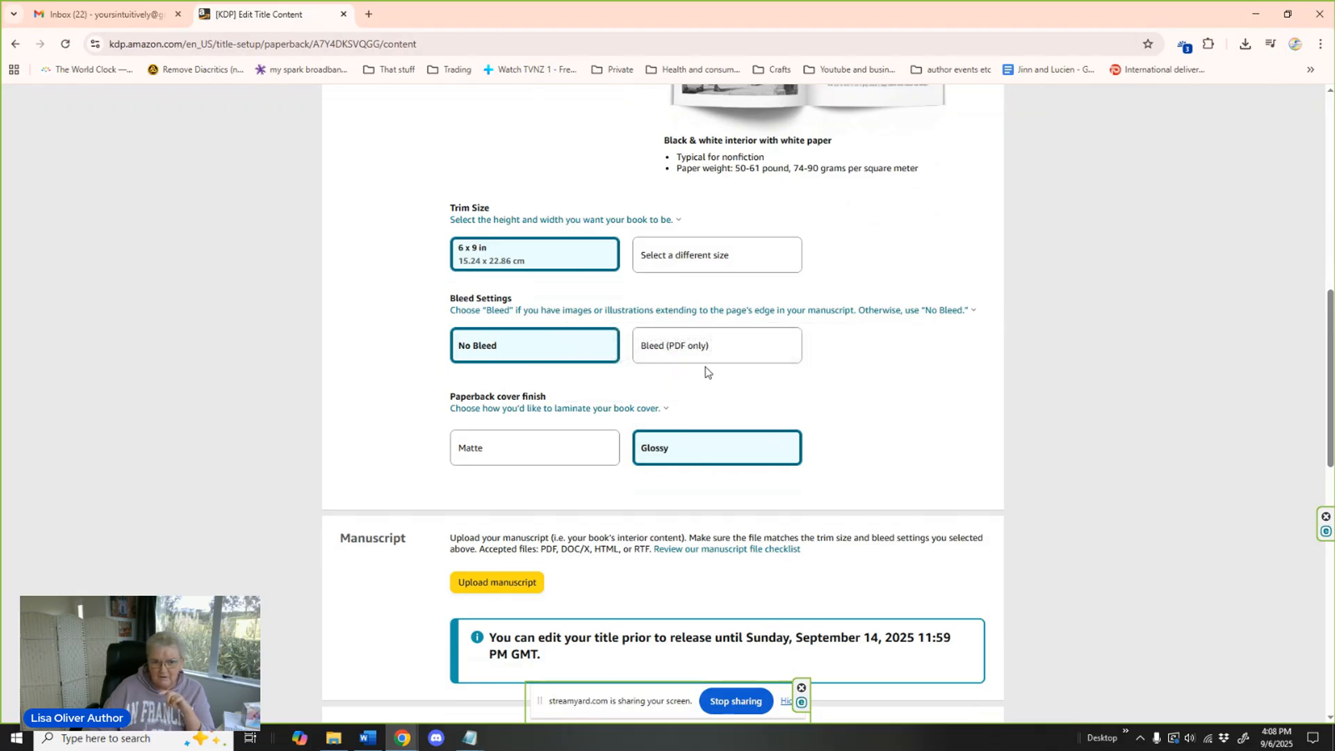
click(723, 257)
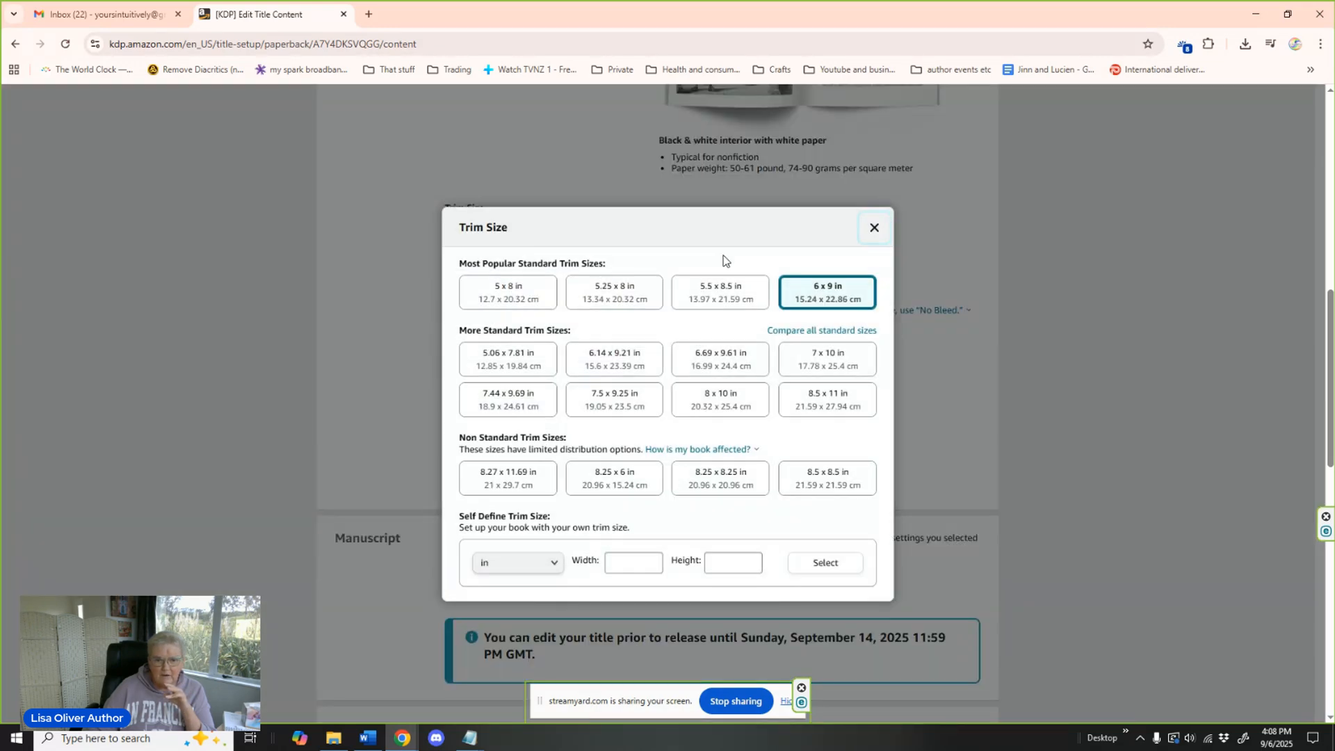
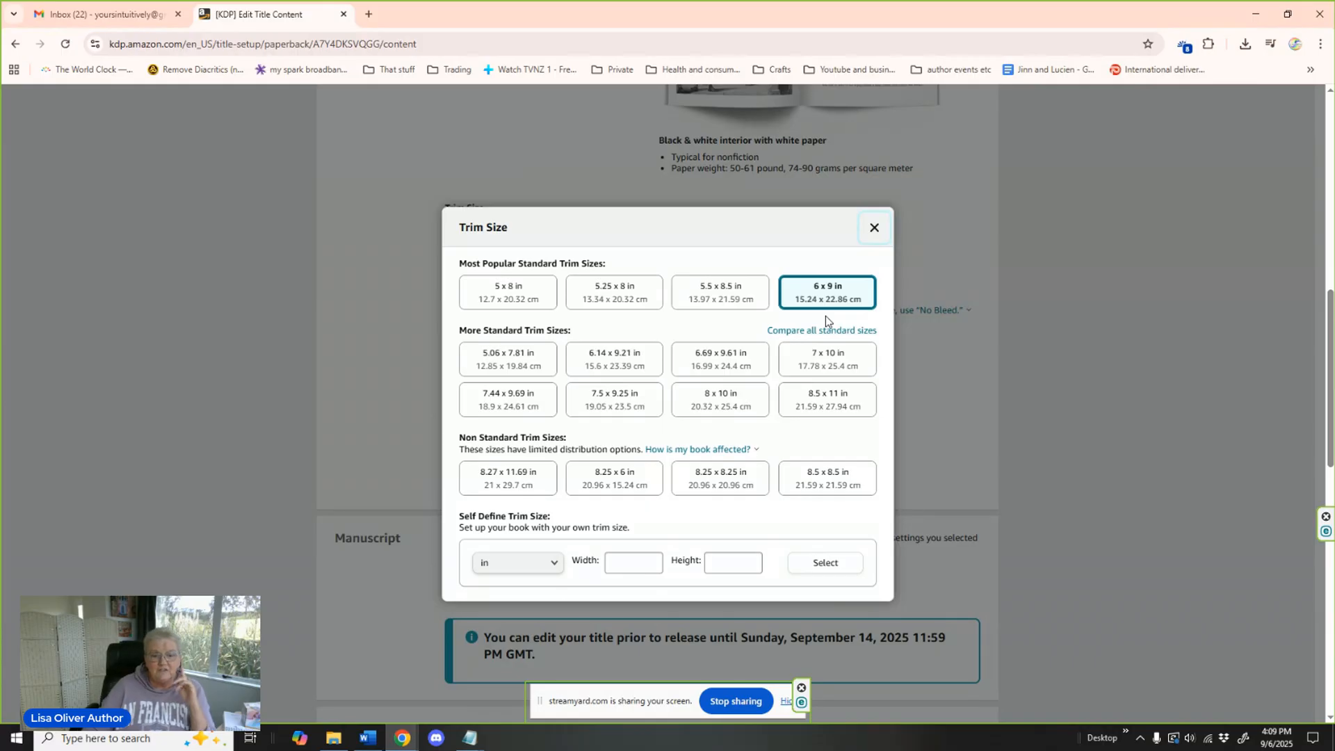
Keep the 6 x 9 in trim size and upload the Word file The Most Unsuitable Prince Print as the paperback manuscript.
click(870, 233)
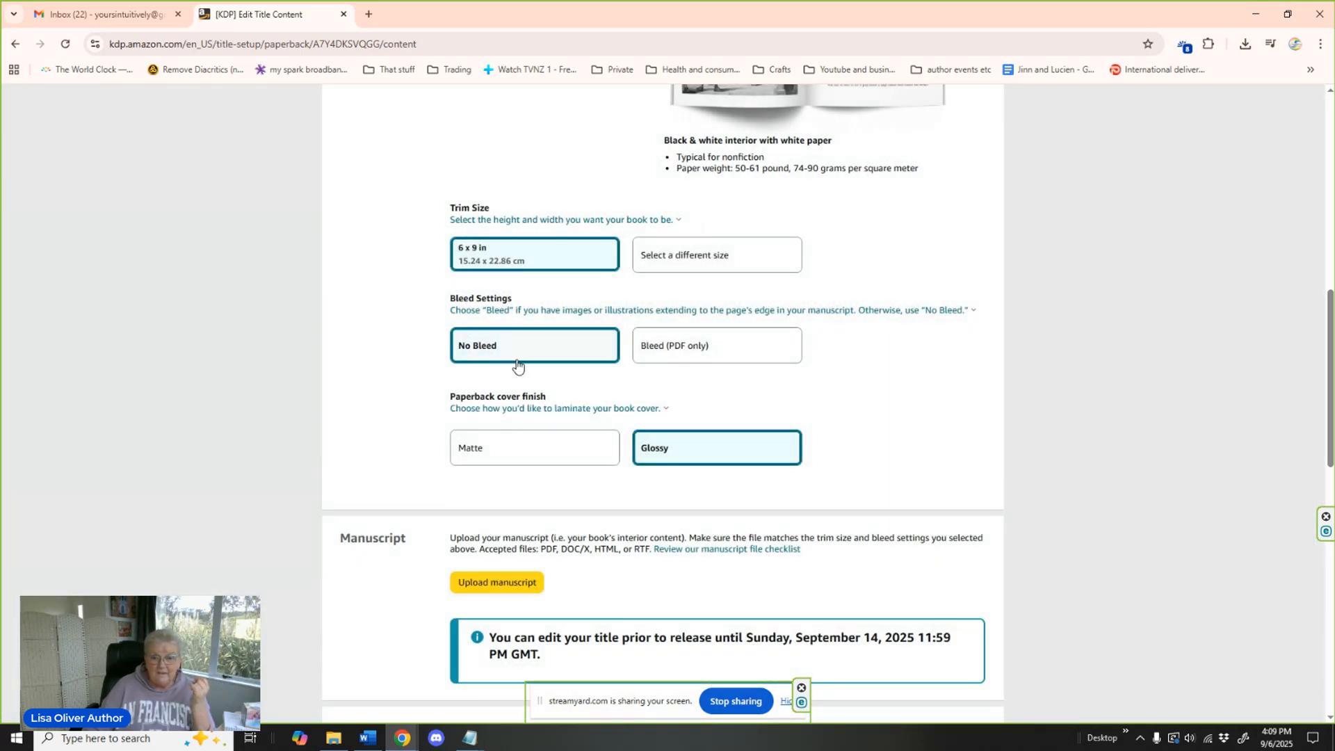
scroll(921, 366, down, 4)
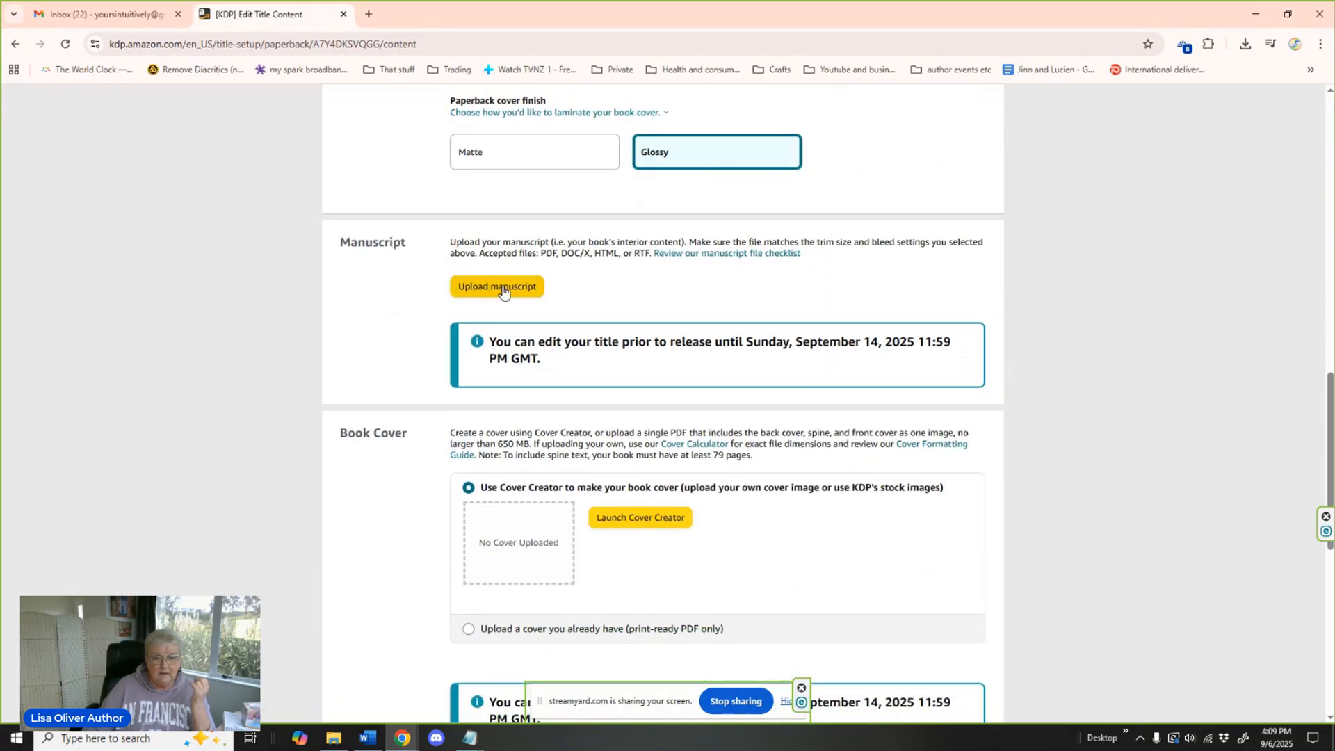
click(504, 293)
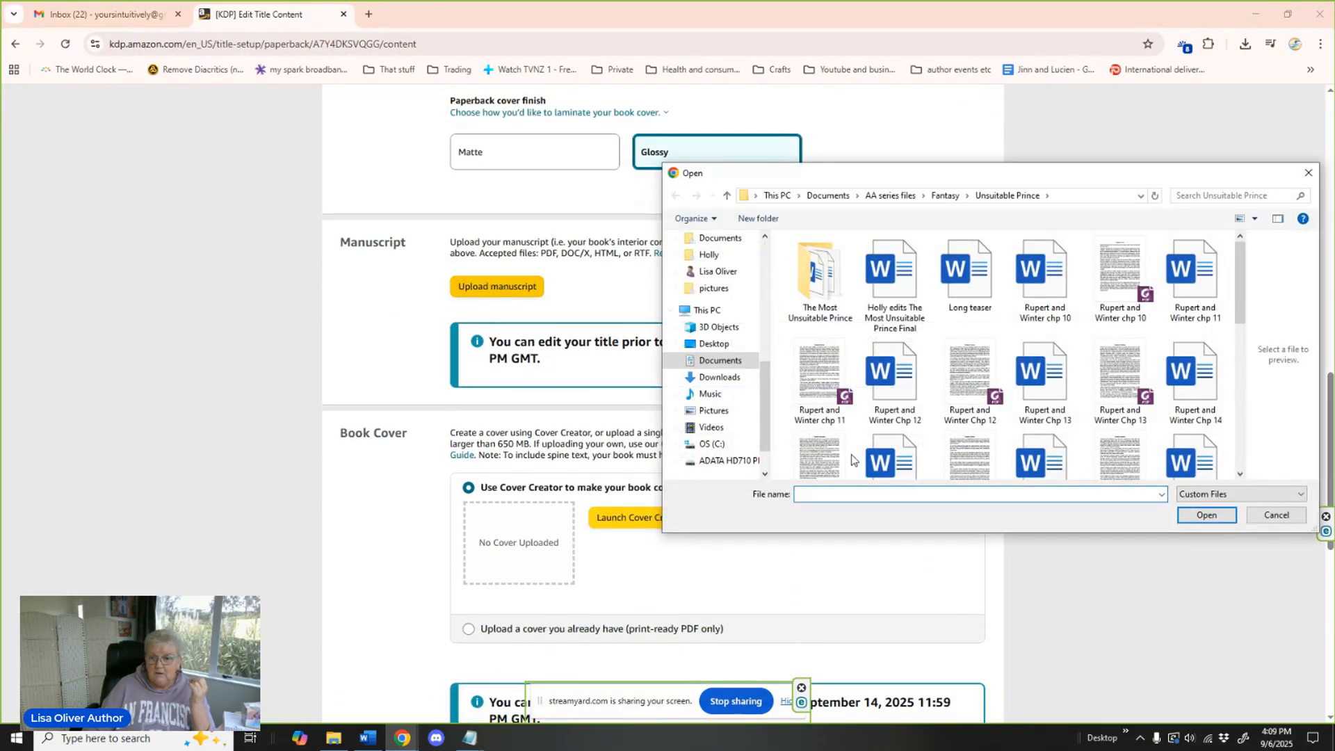
scroll(1100, 342, down, 5)
click(1208, 335)
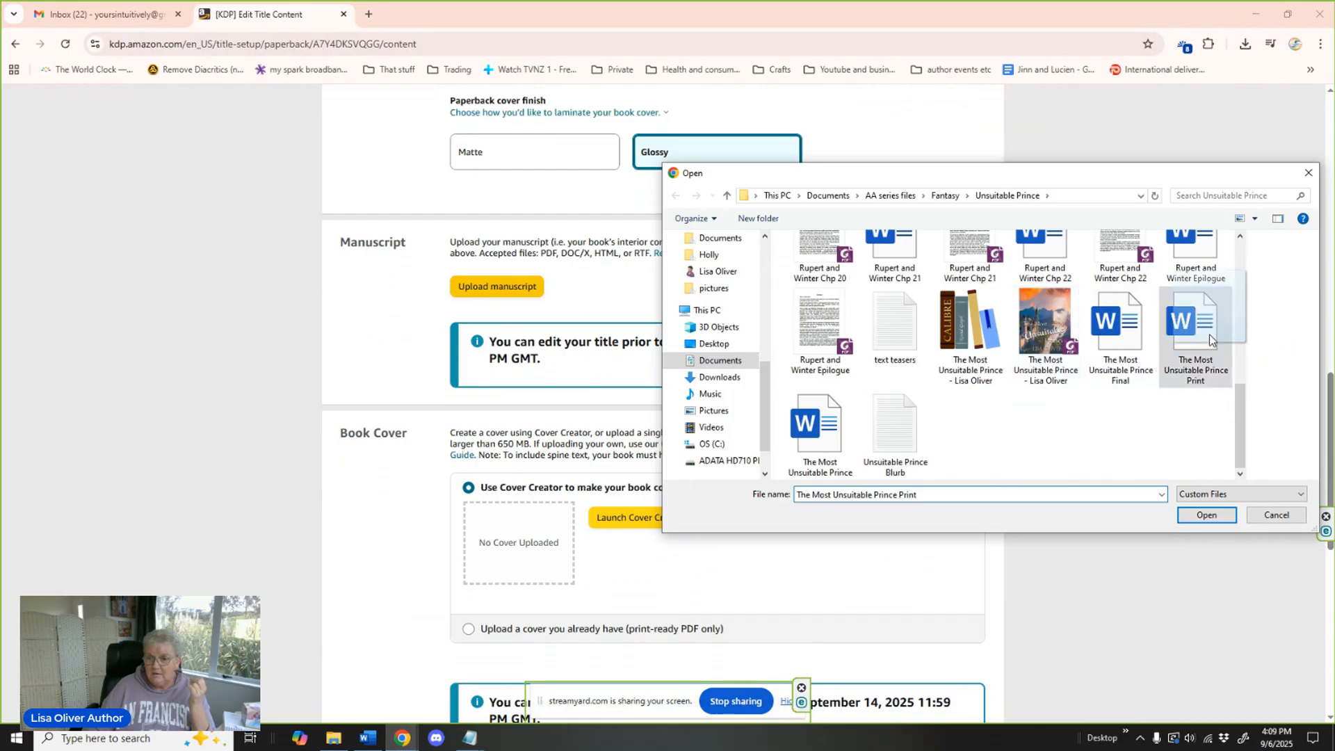
click(1208, 516)
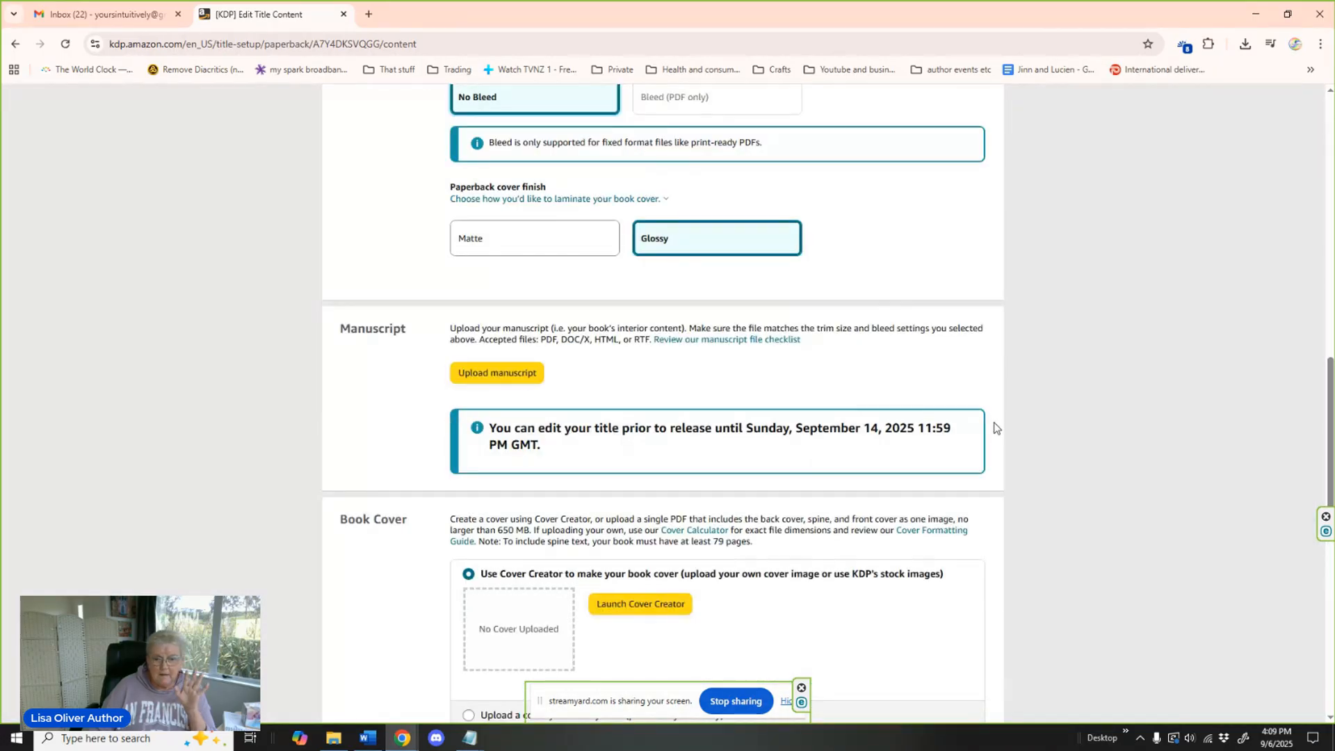
Launch Cover Creator for the paperback cover and dismiss its how-to introduction so it does not show again.
scroll(995, 428, down, 2)
scroll(994, 431, down, 2)
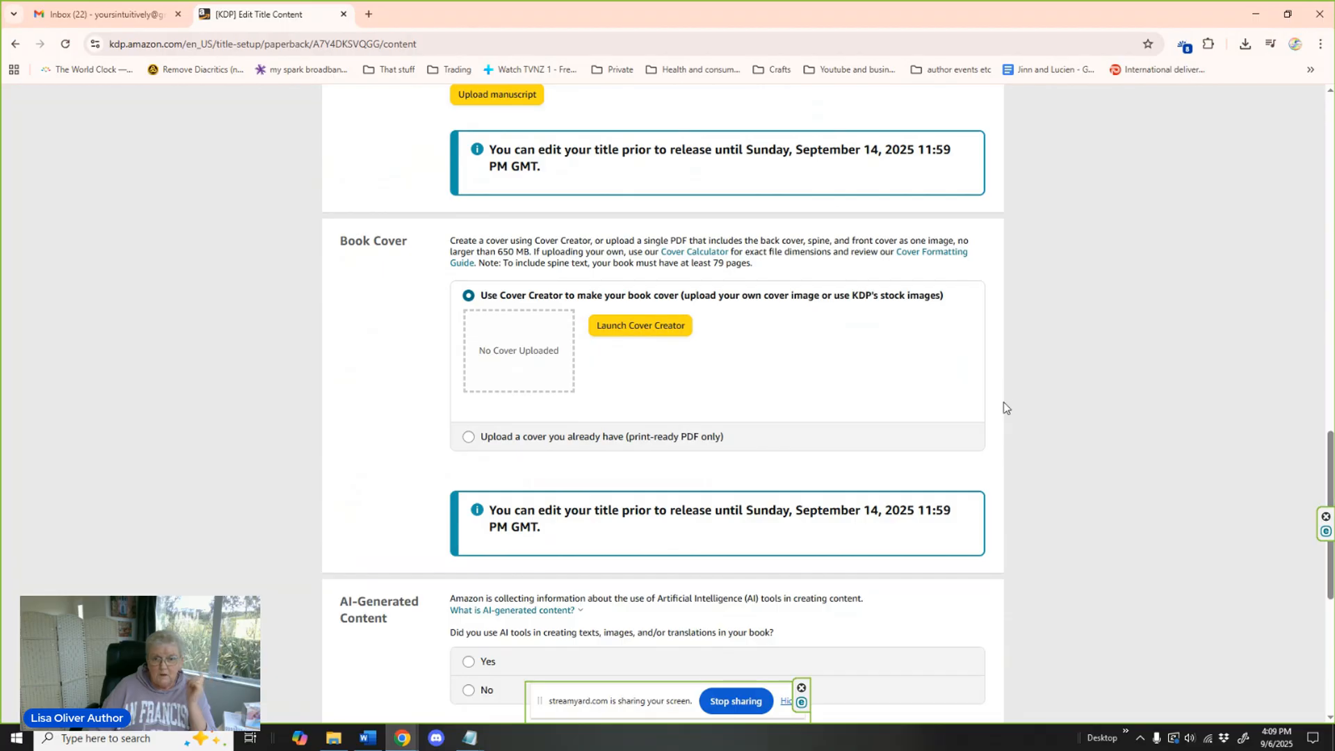
click(648, 327)
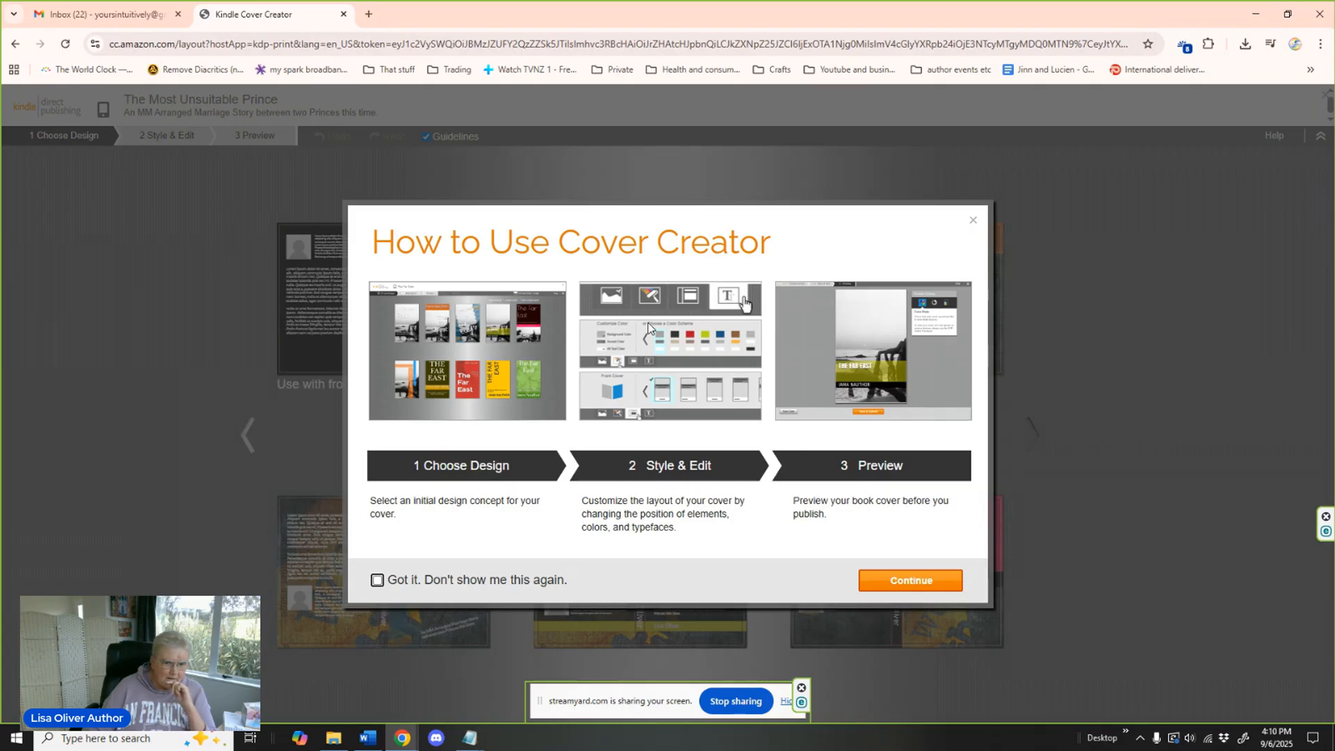
click(386, 586)
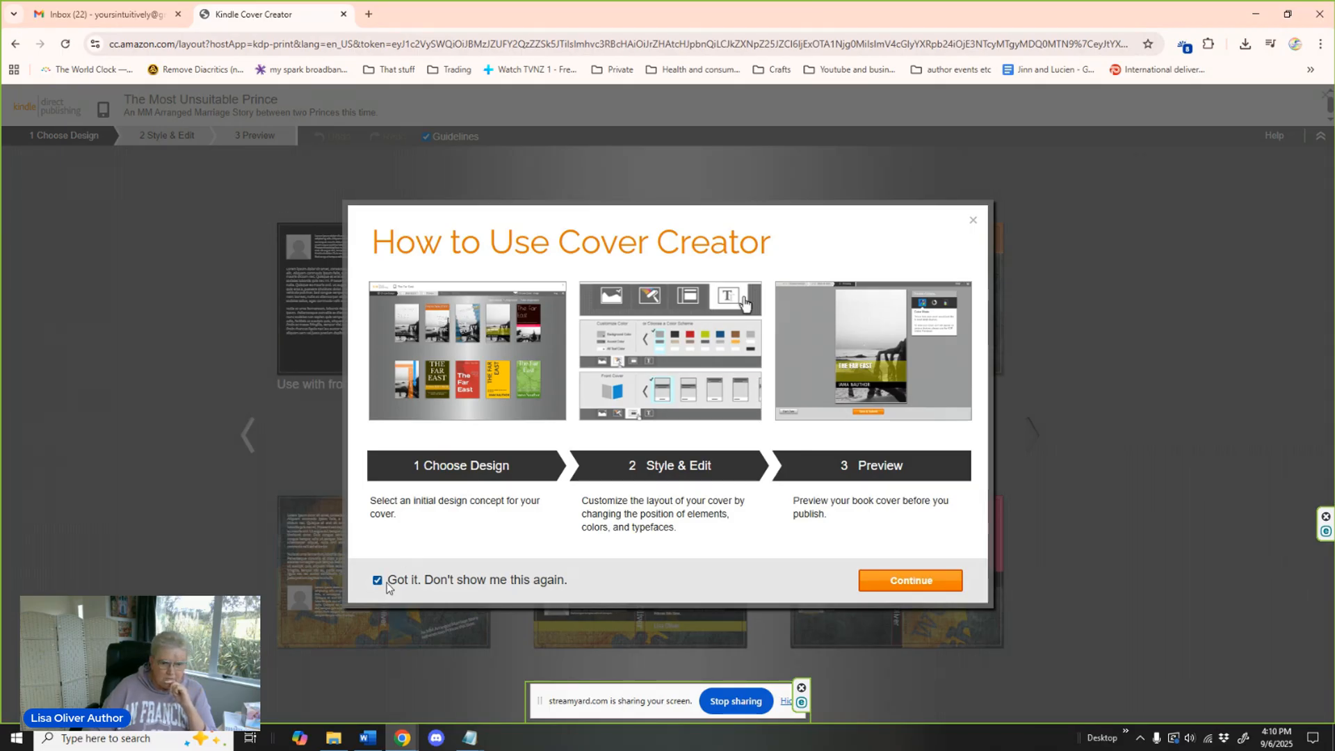
click(917, 580)
Upload the image Rupert and Winter cover from the computer as the cover image.
click(676, 461)
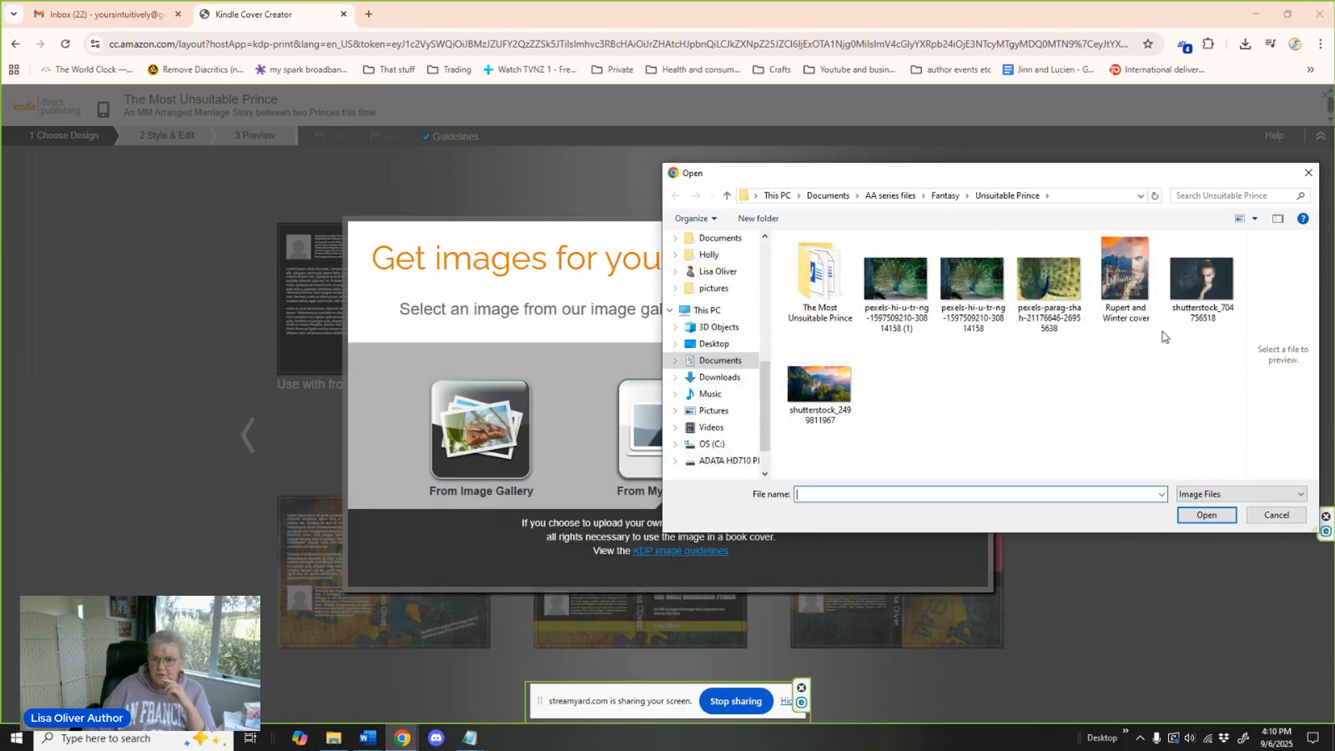
click(1125, 274)
click(1205, 516)
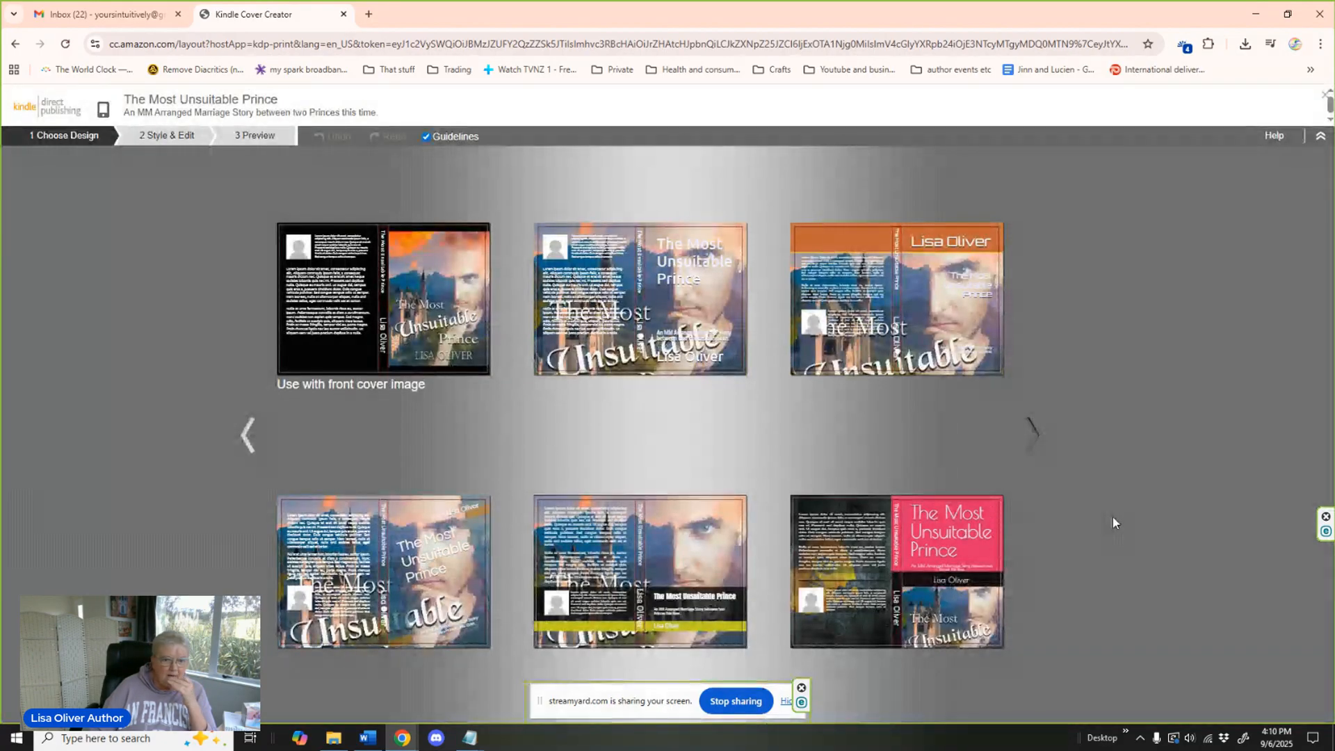
Choose the black "Use with front cover image" design and dismiss the quick tutorial.
mouse_move(367, 319)
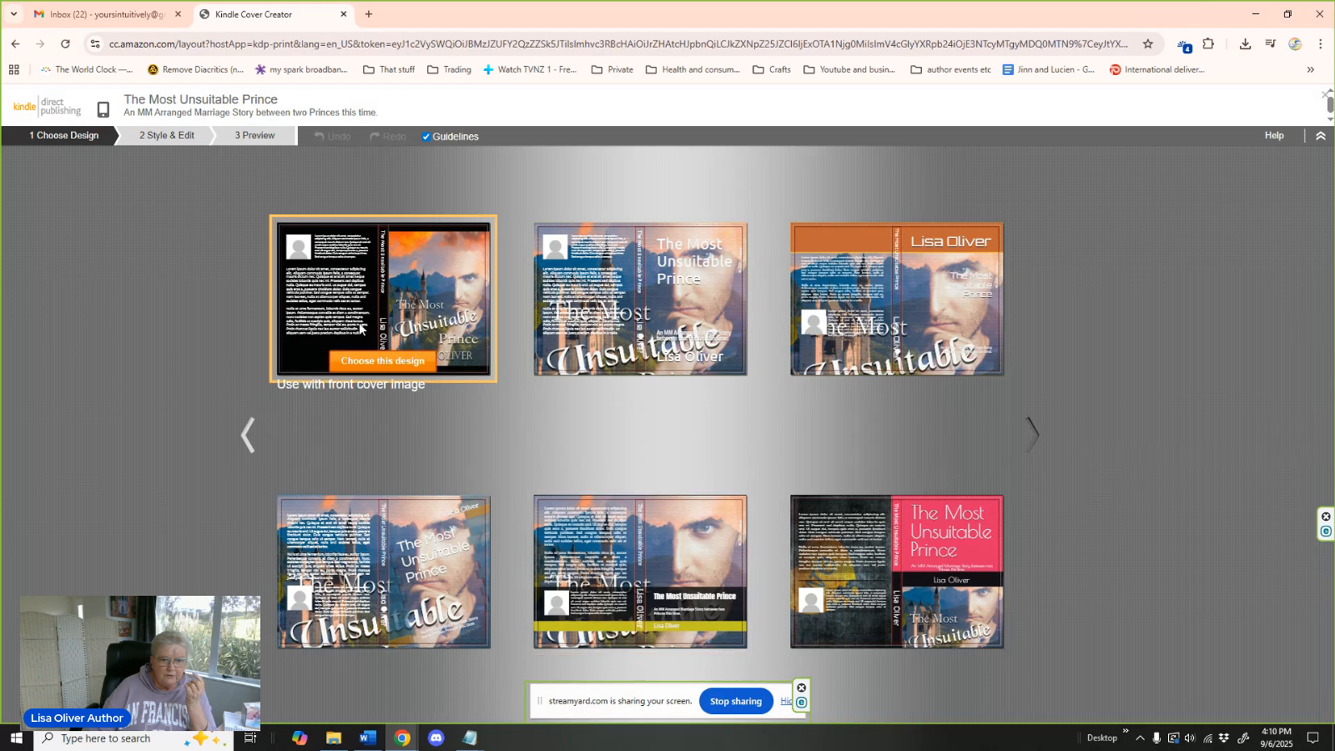
click(376, 360)
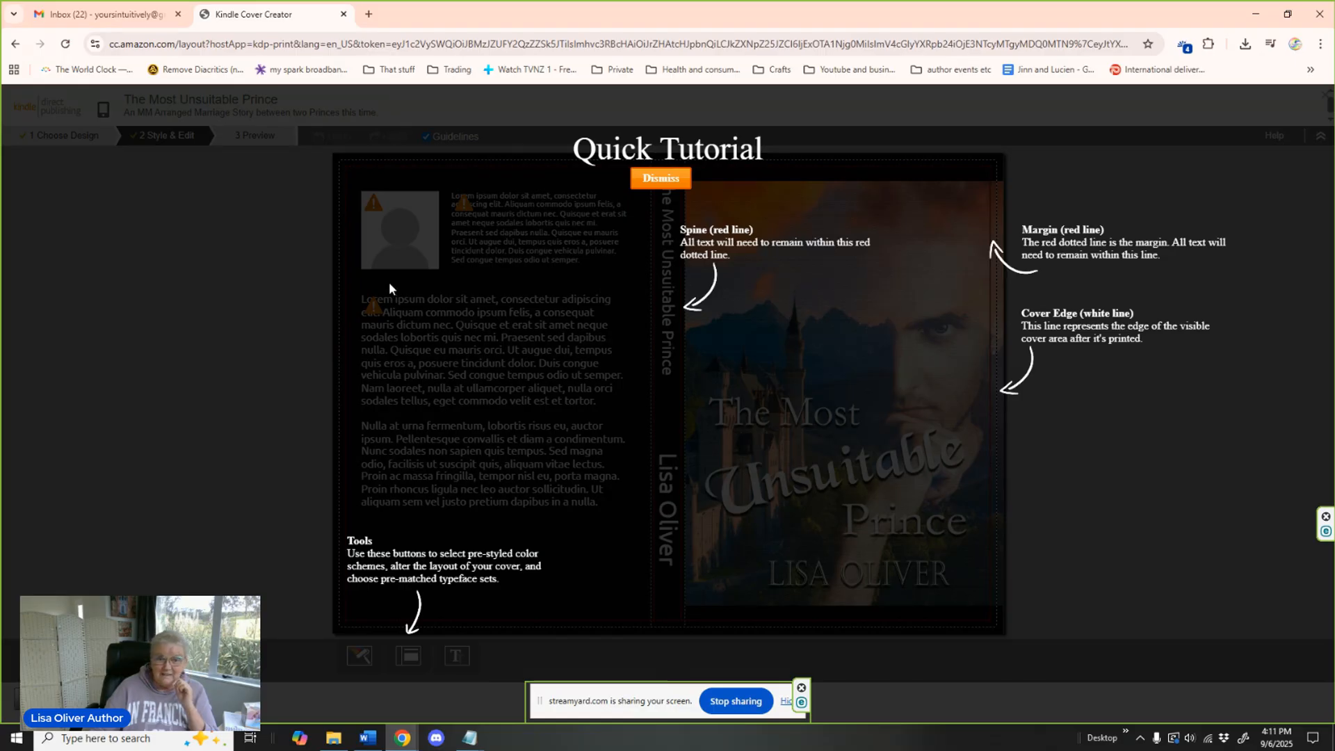
click(658, 182)
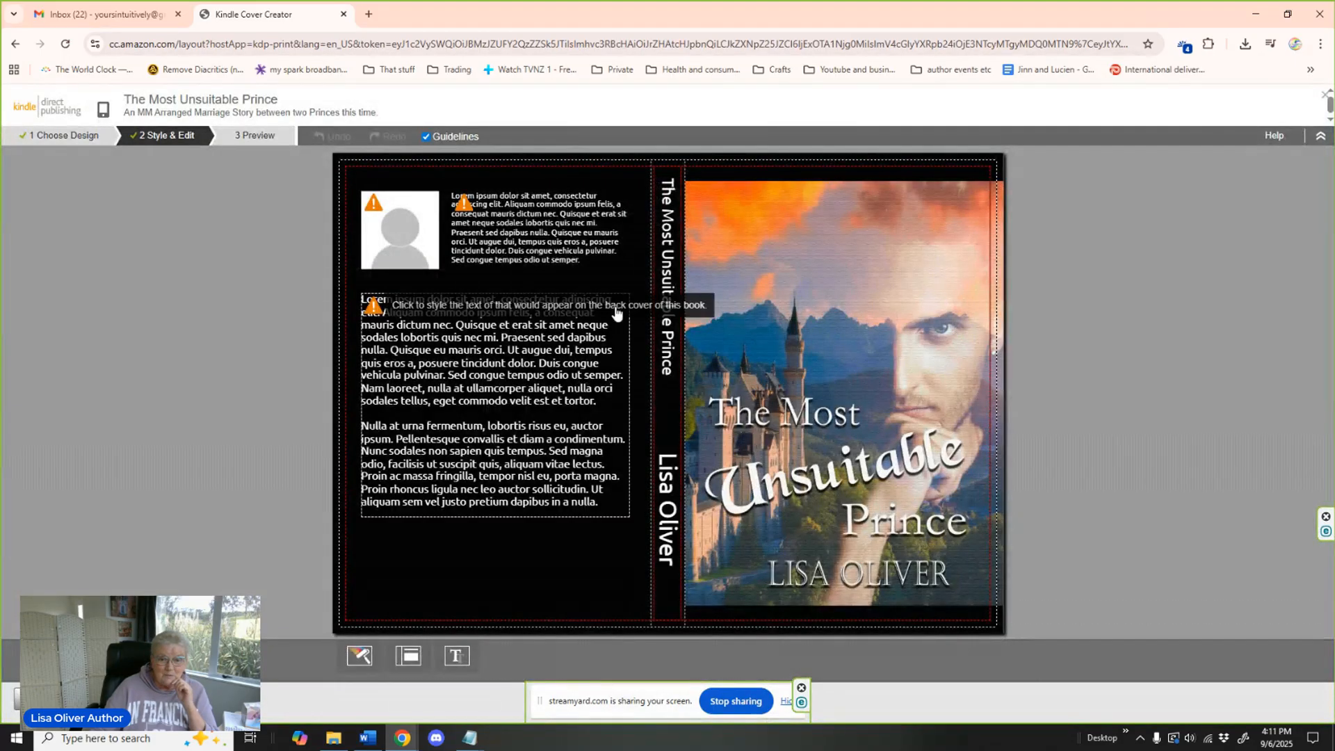
Enlarge the front cover image to about 18.14 % so it fills the whole front cover.
click(870, 329)
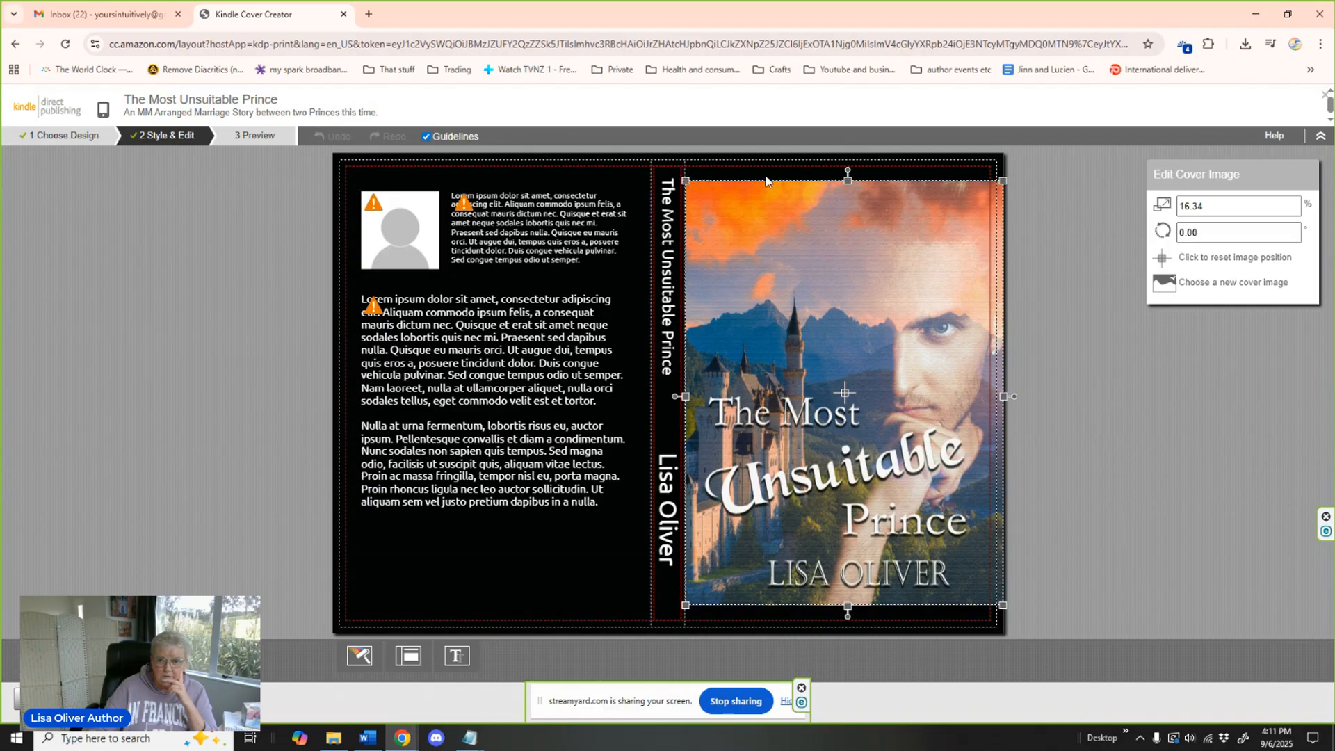
drag(1005, 180, 1007, 144)
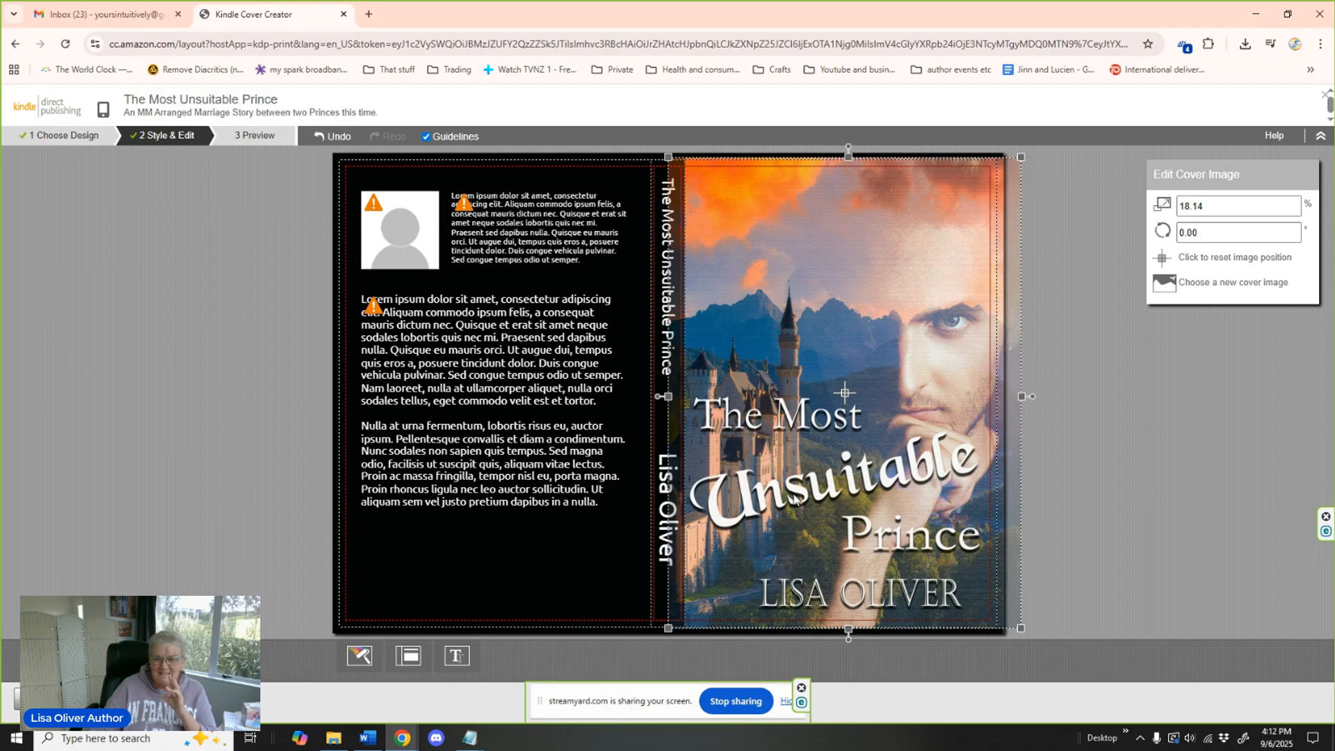
key(Delete)
key(ctrl+z)
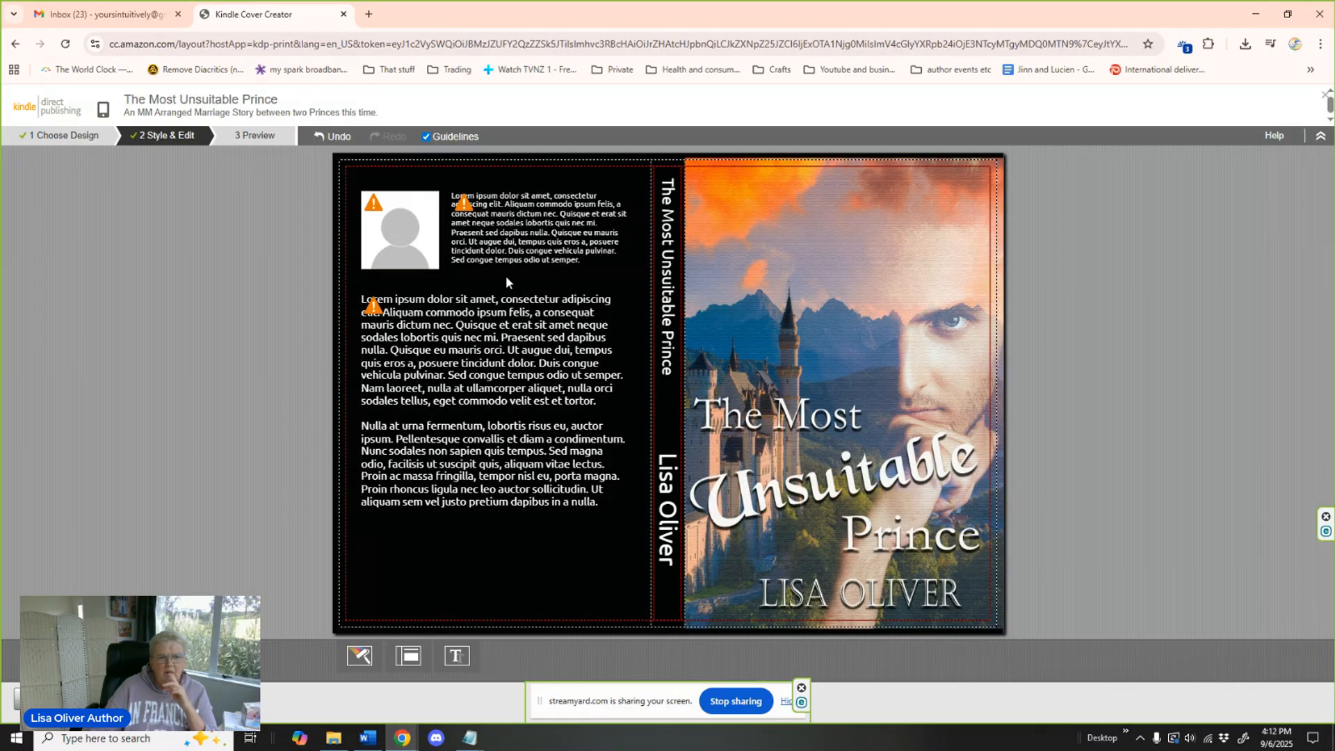
Clear the placeholder author biography and upload my logo from the Pictures folder happy mail > my keyrings as the author image.
click(506, 235)
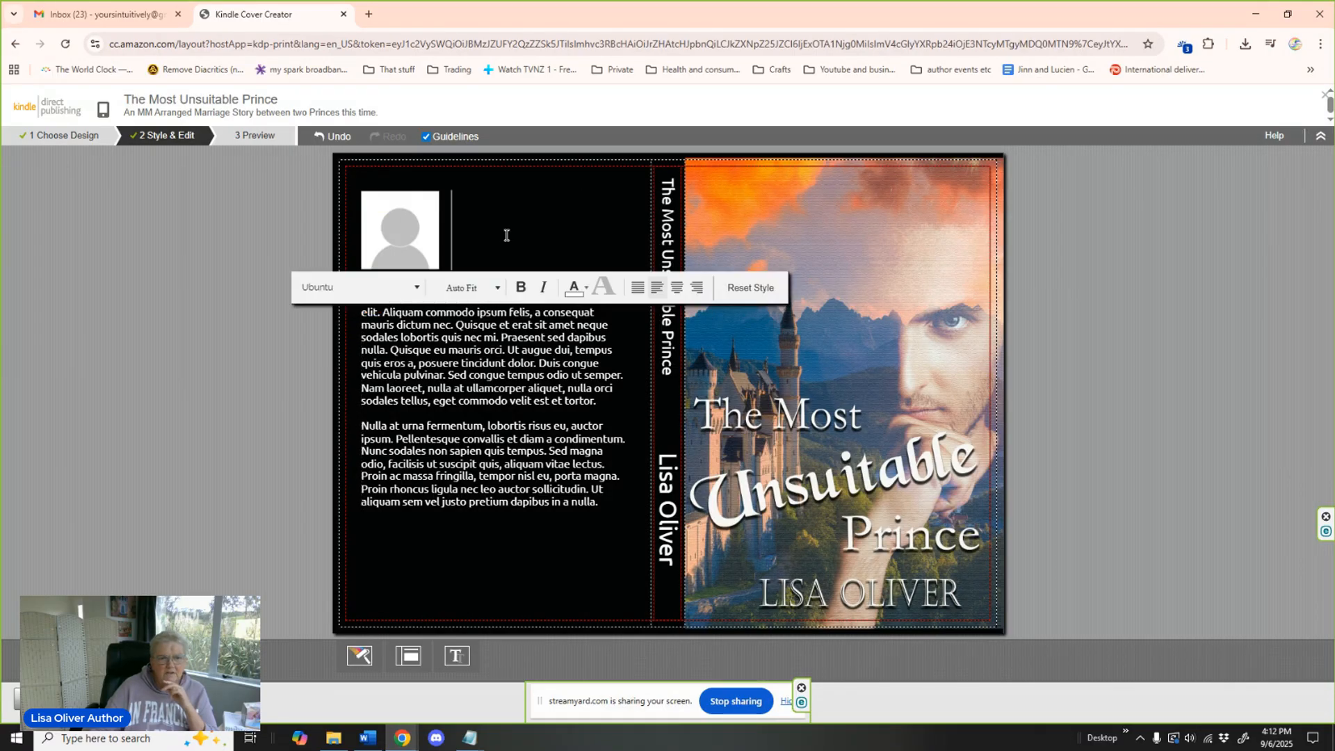
click(406, 239)
click(405, 238)
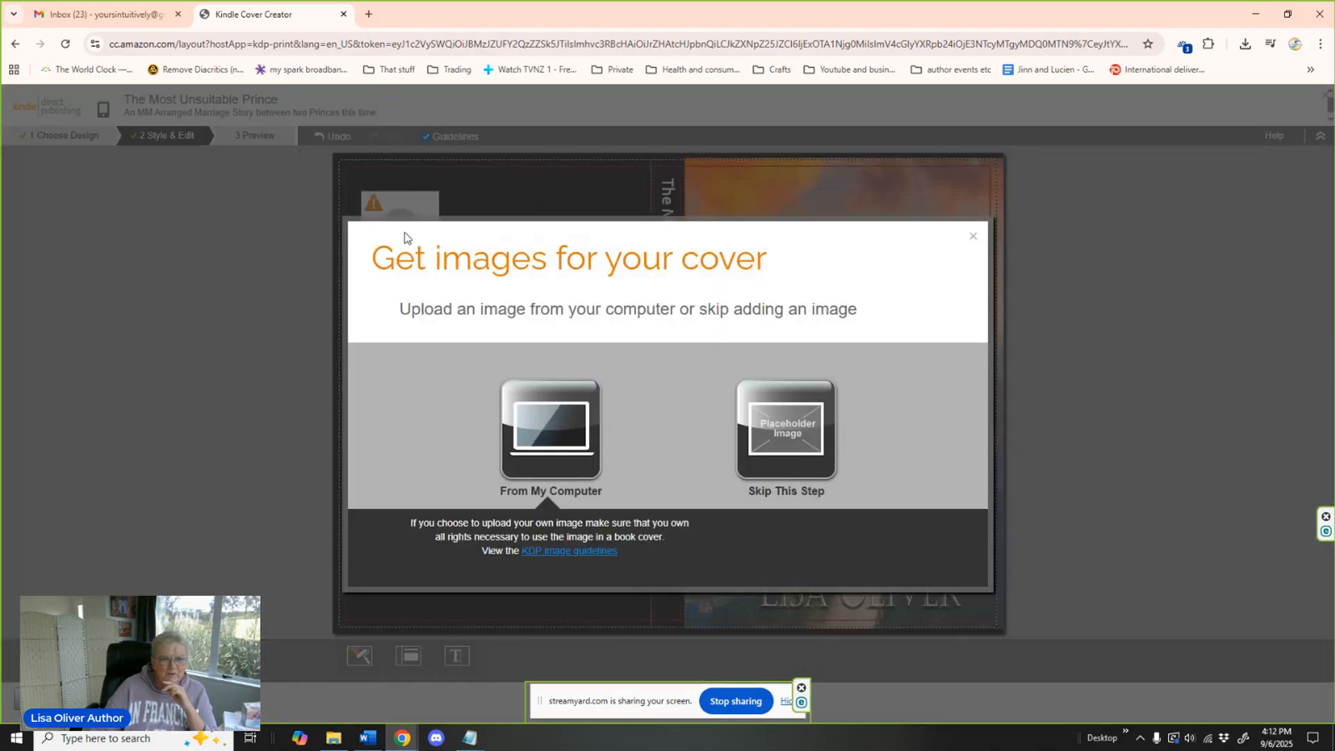
click(544, 448)
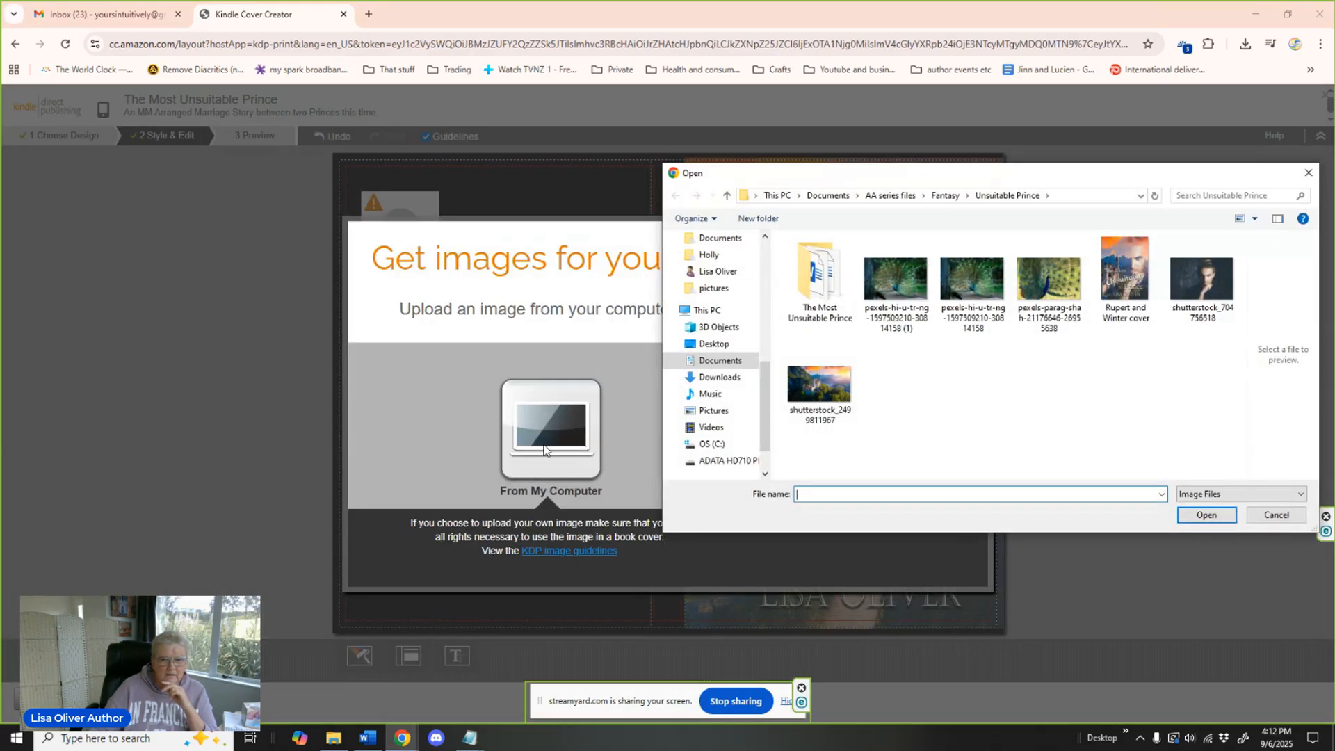
click(714, 412)
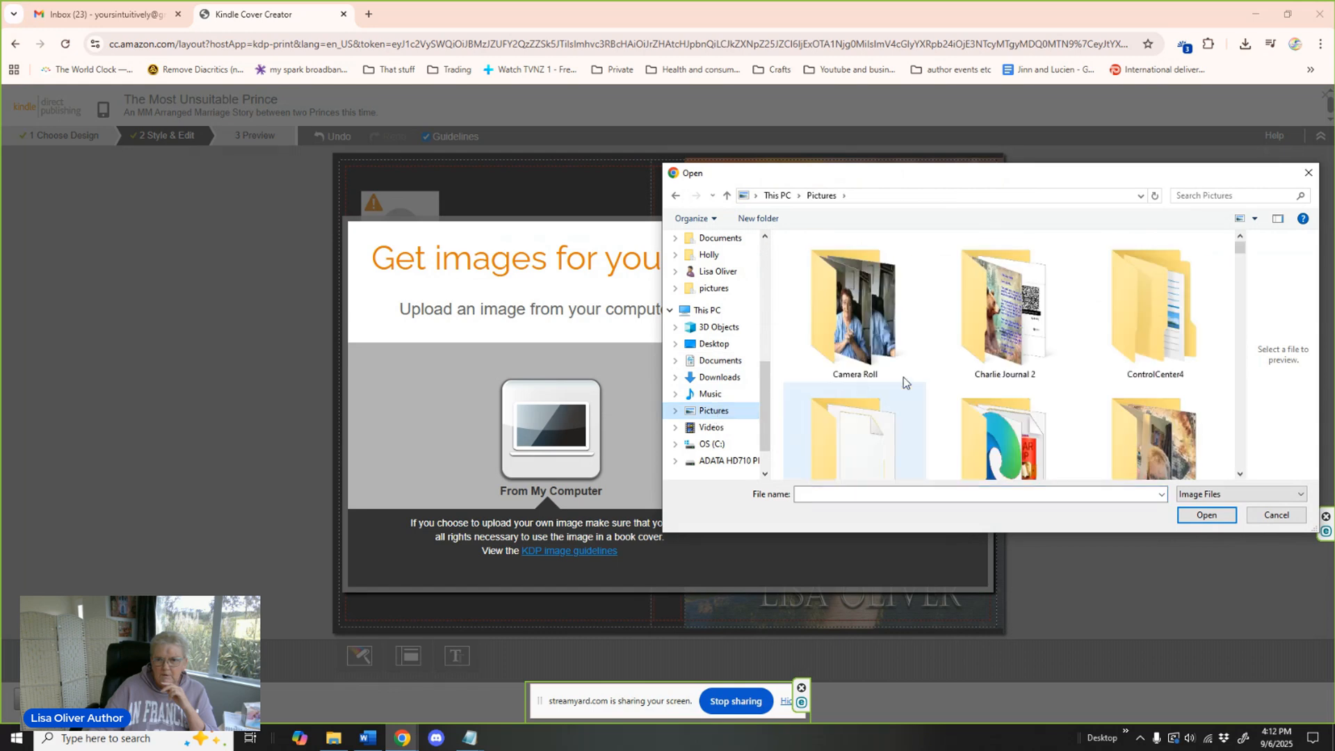
scroll(1028, 344, down, 3)
double_click(993, 391)
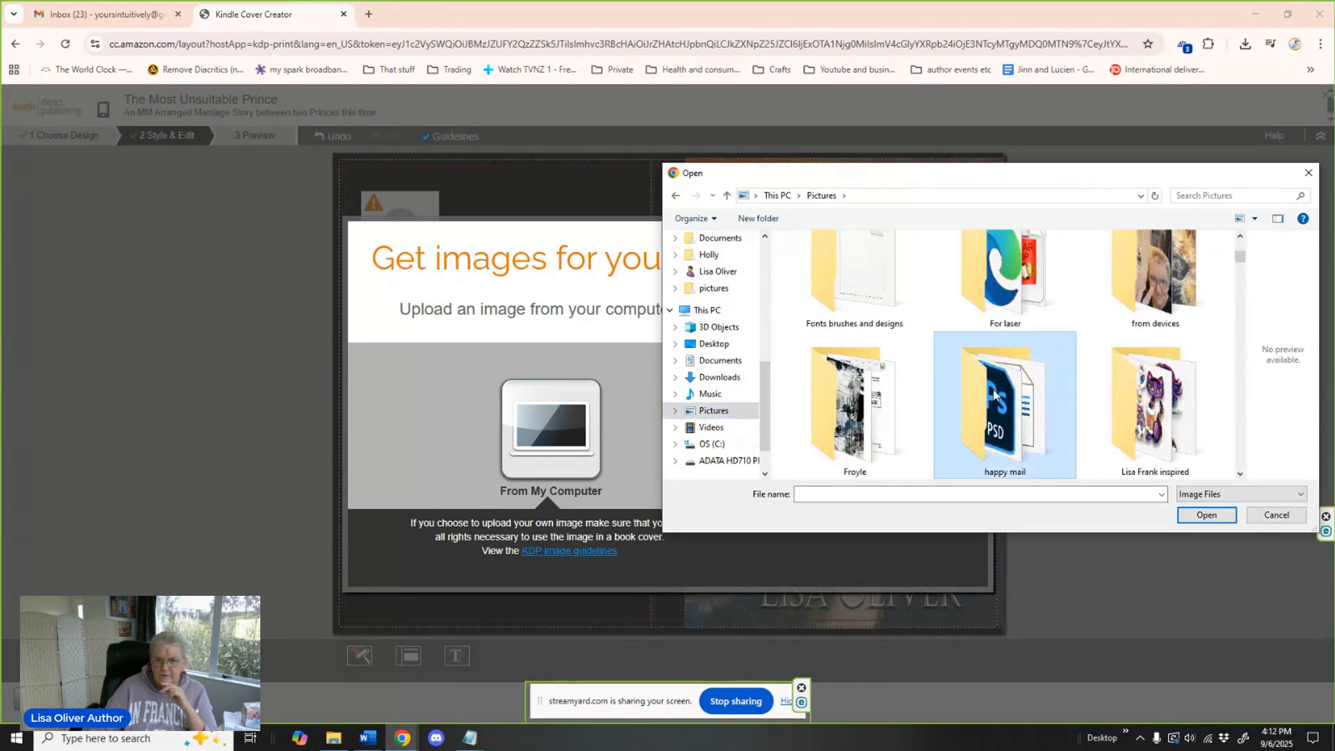
scroll(987, 386, down, 1)
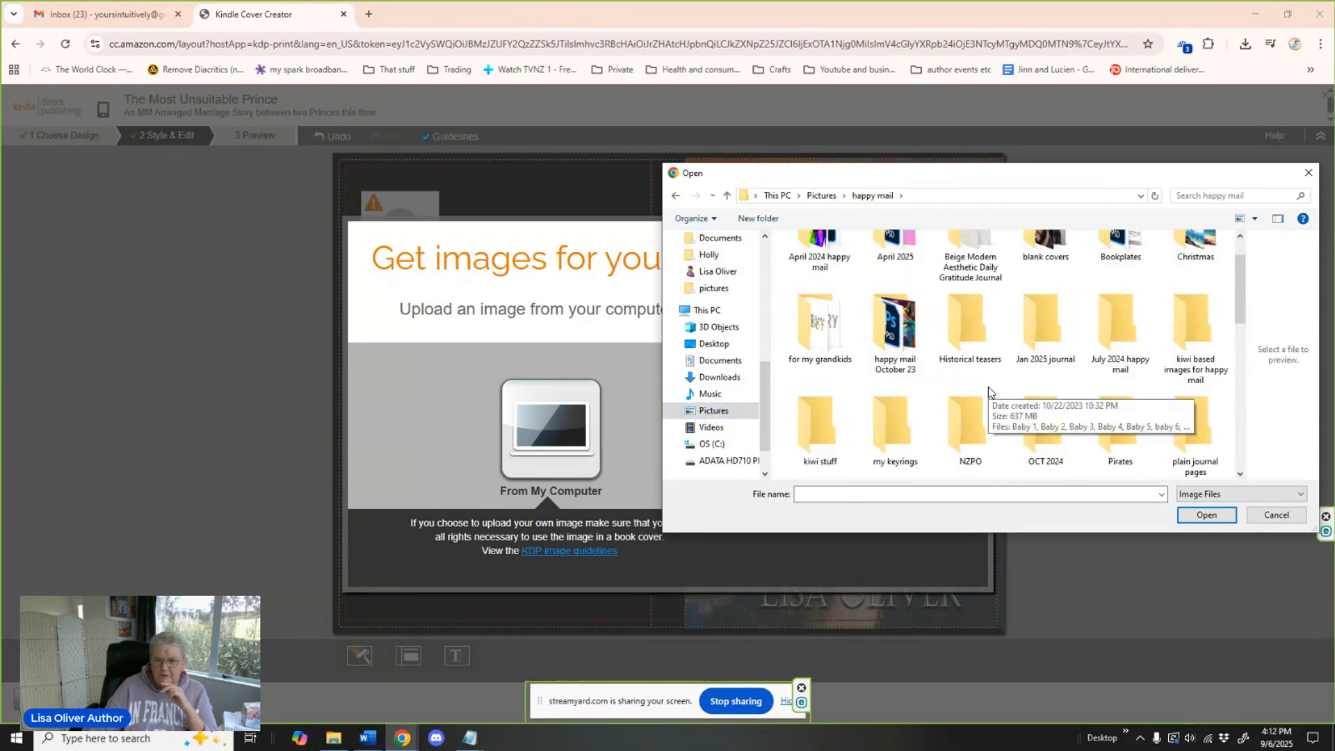
double_click(895, 423)
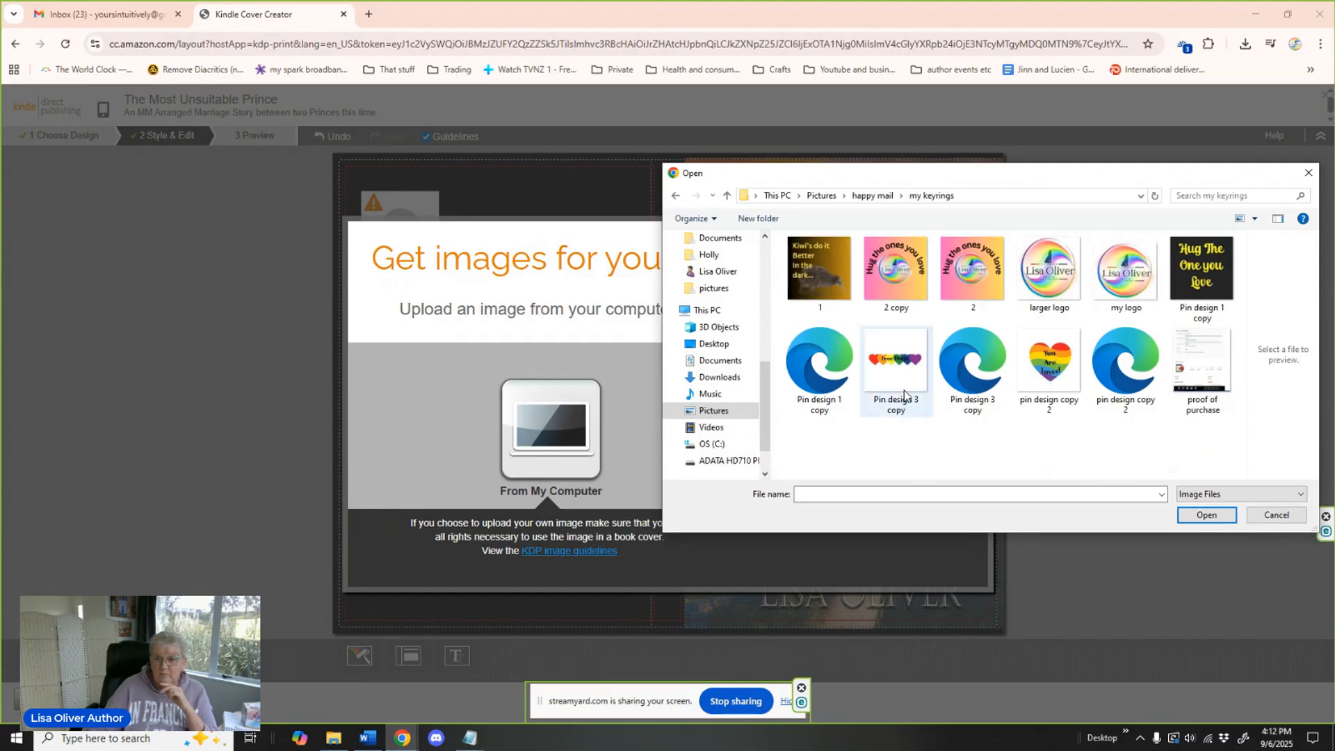
click(1122, 281)
click(1207, 515)
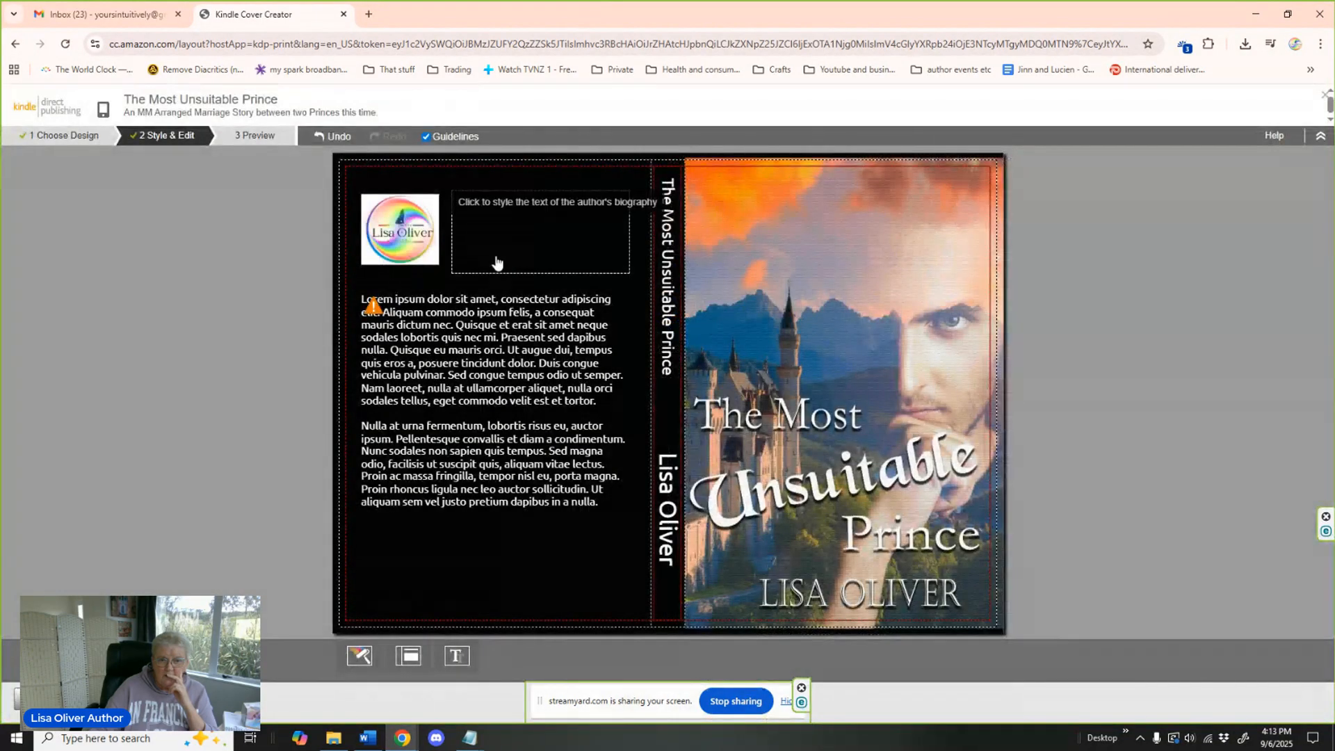
Replace the back cover's placeholder text with the blurb copied from the Unsuitable Prince Blurb Notepad file.
click(498, 377)
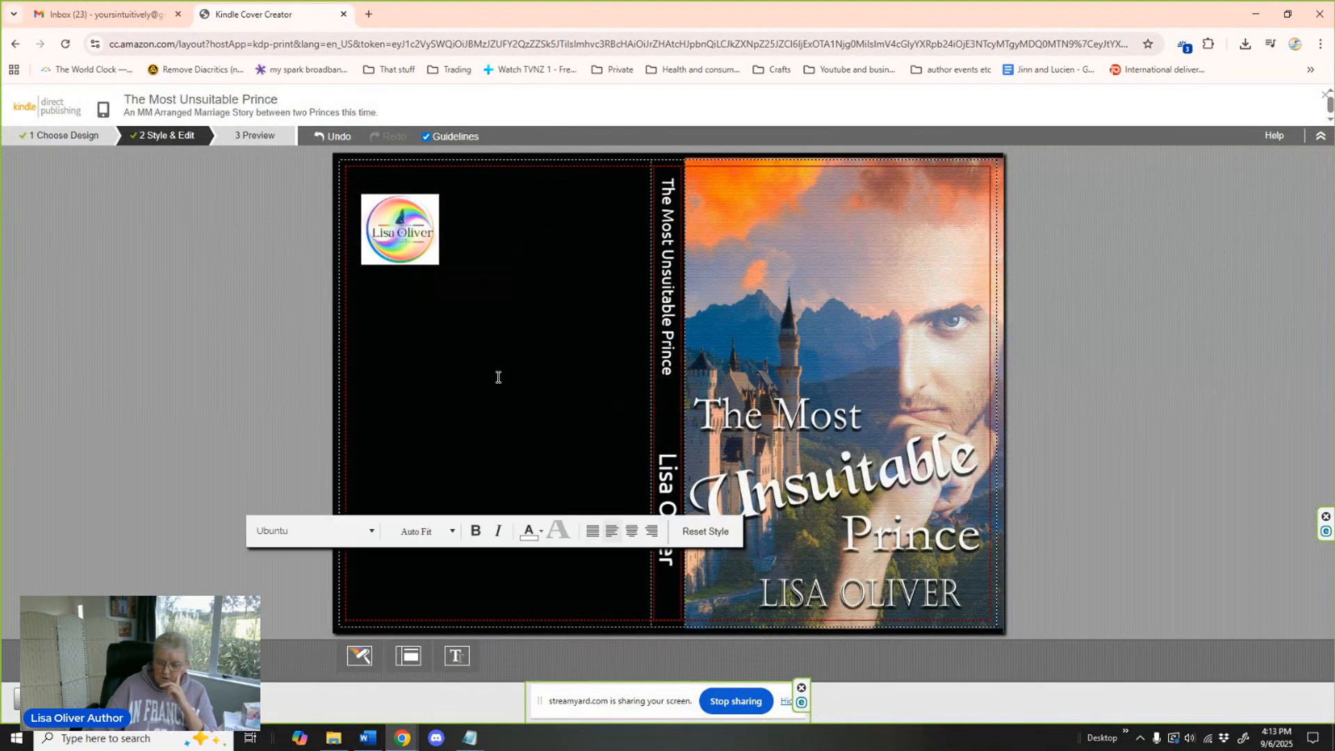
mouse_move(470, 745)
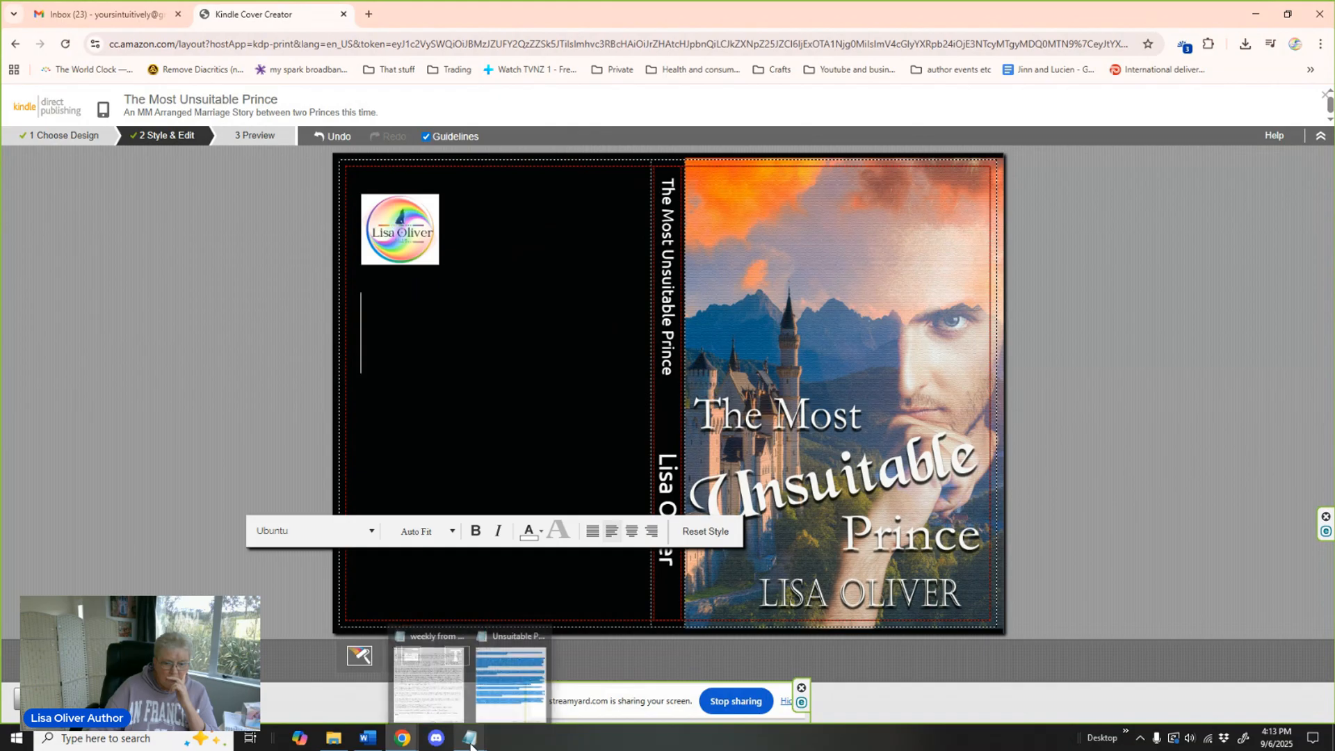
click(510, 671)
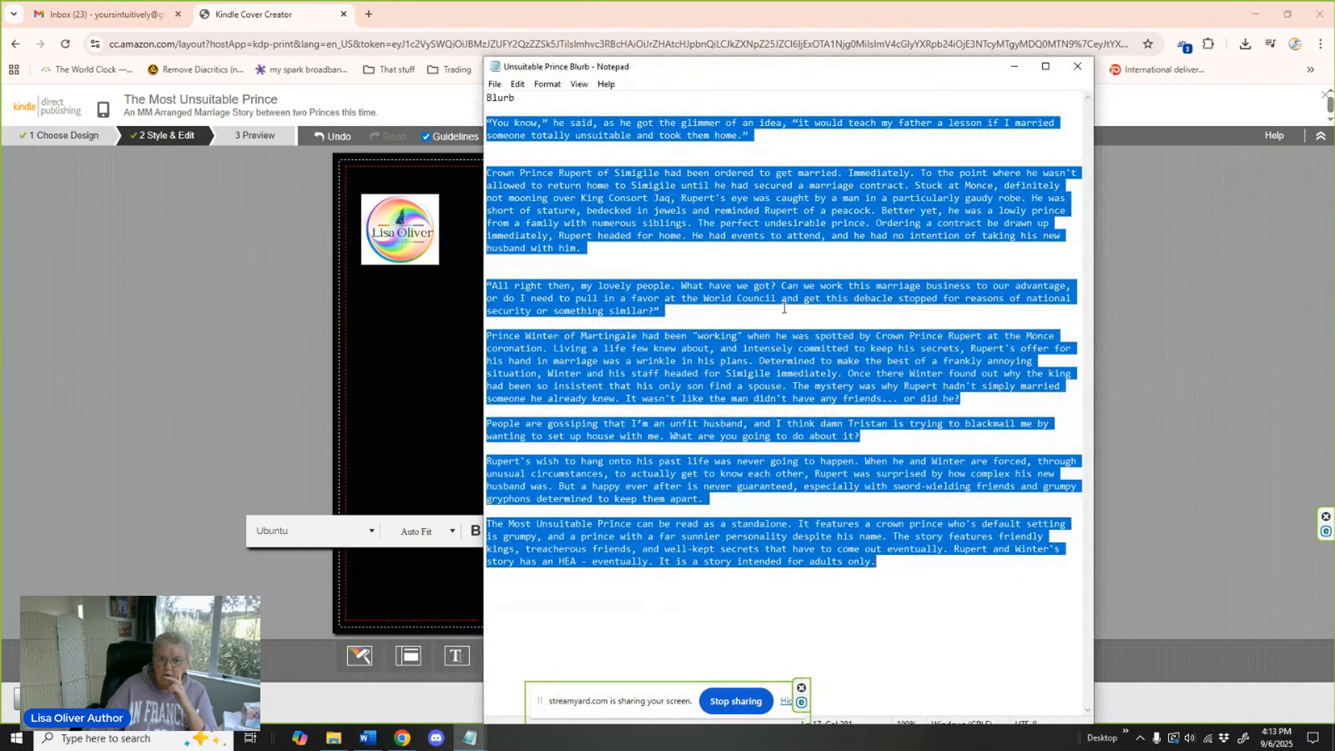
right_click(679, 208)
click(603, 252)
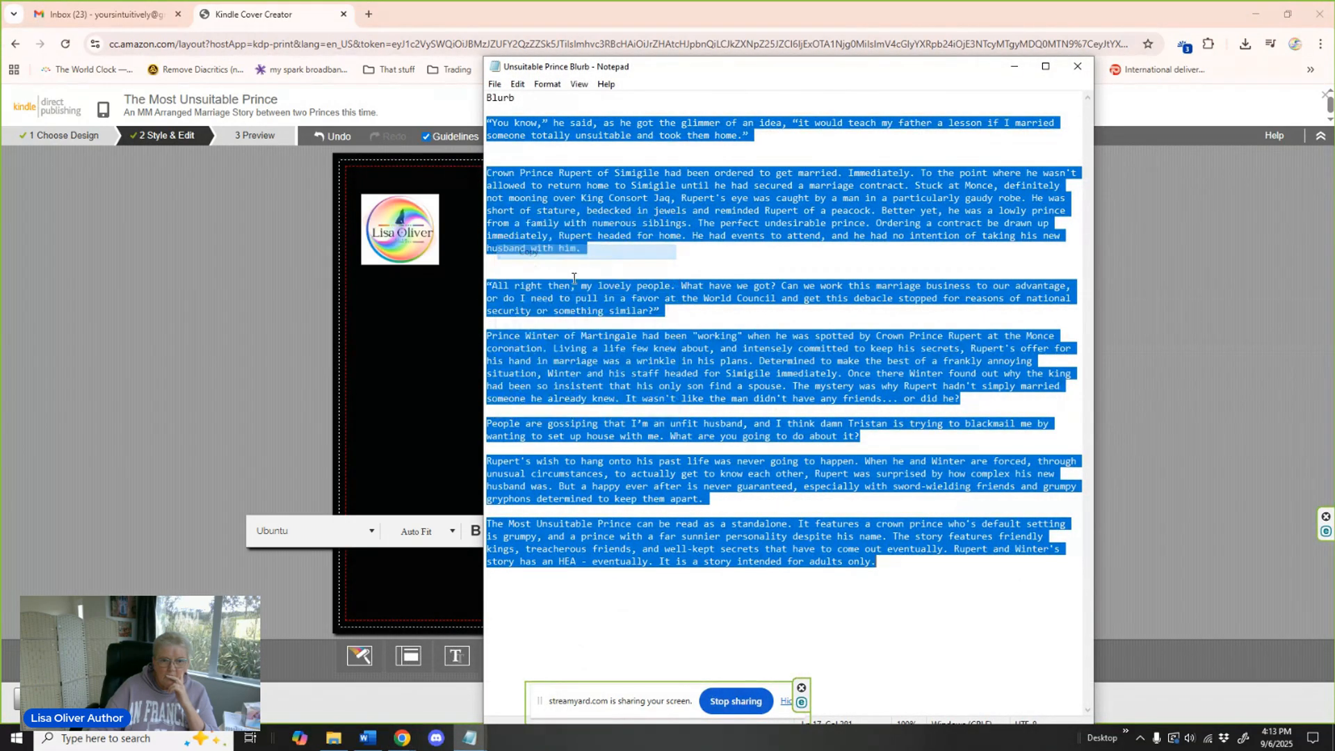
click(423, 311)
key(ctrl+v)
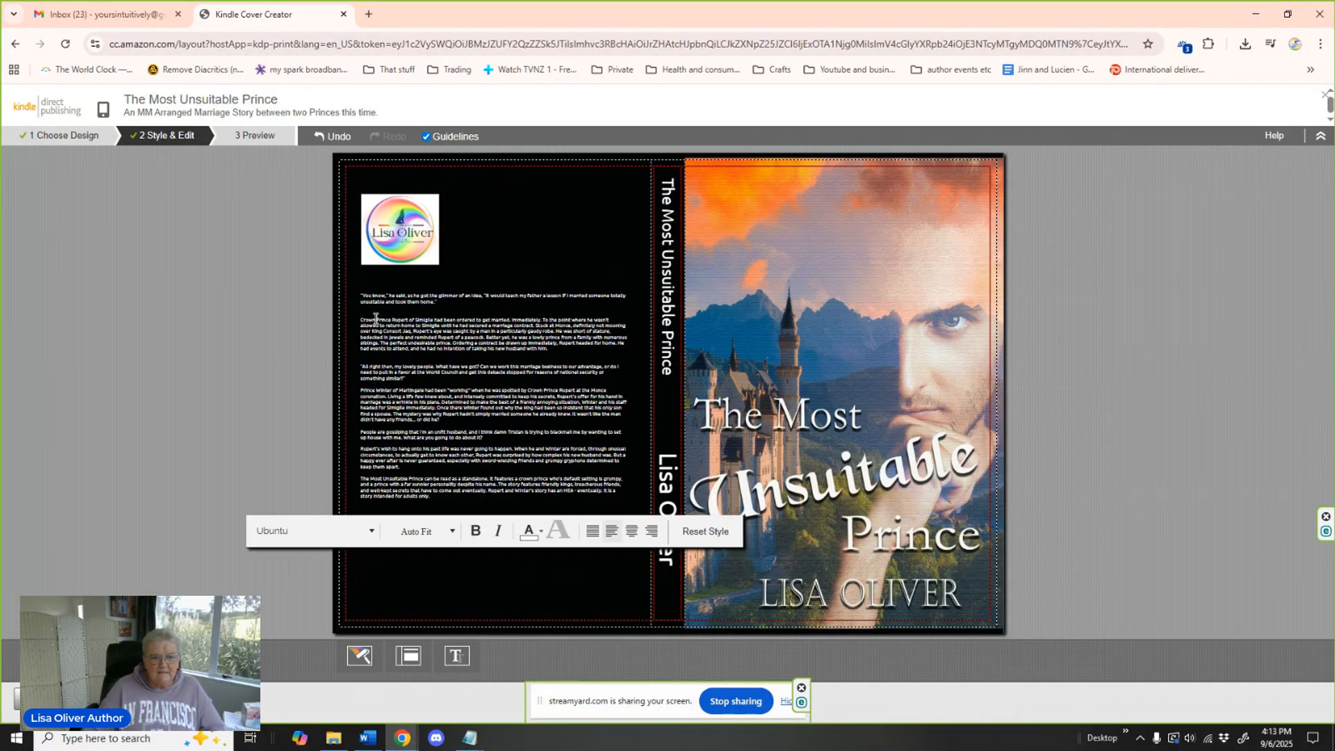
Format the blurb passages beginning "You know," "All right then," and "People are gossiping" in bold italic.
drag(362, 294, 439, 301)
click(476, 530)
click(497, 530)
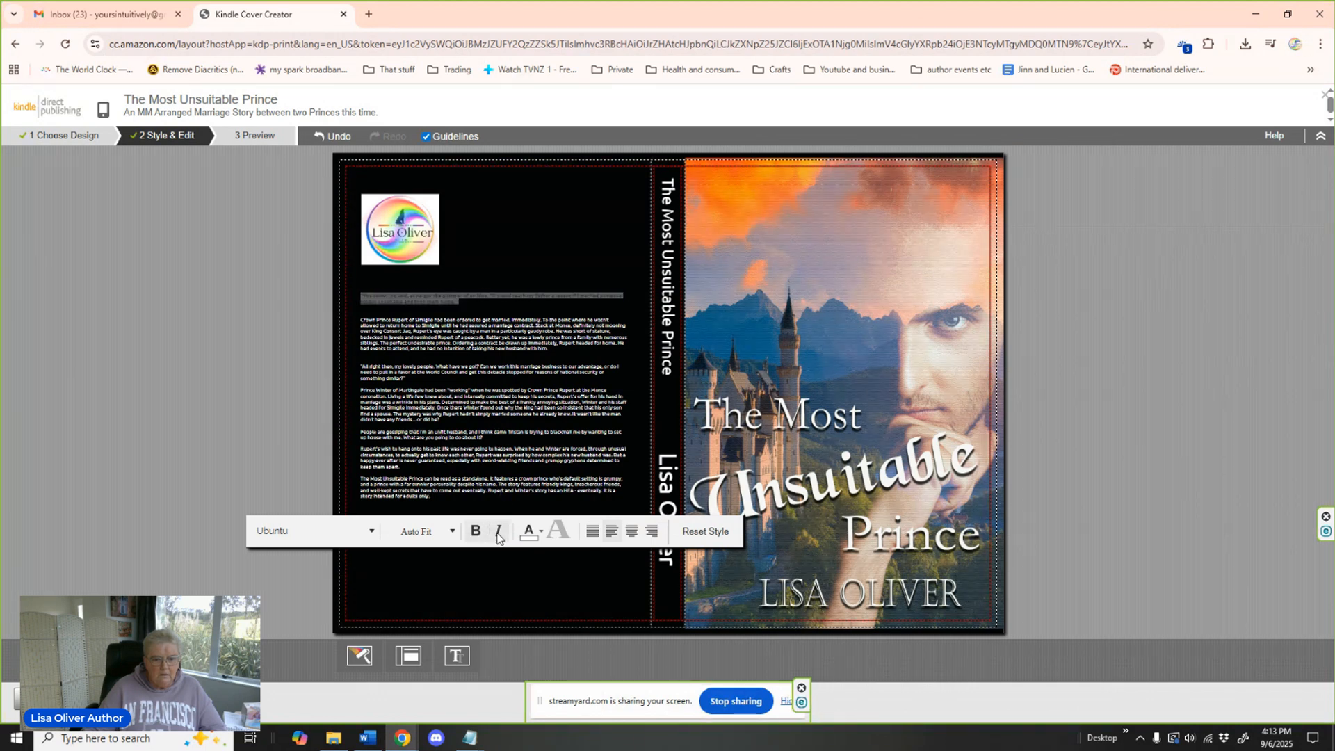
click(362, 368)
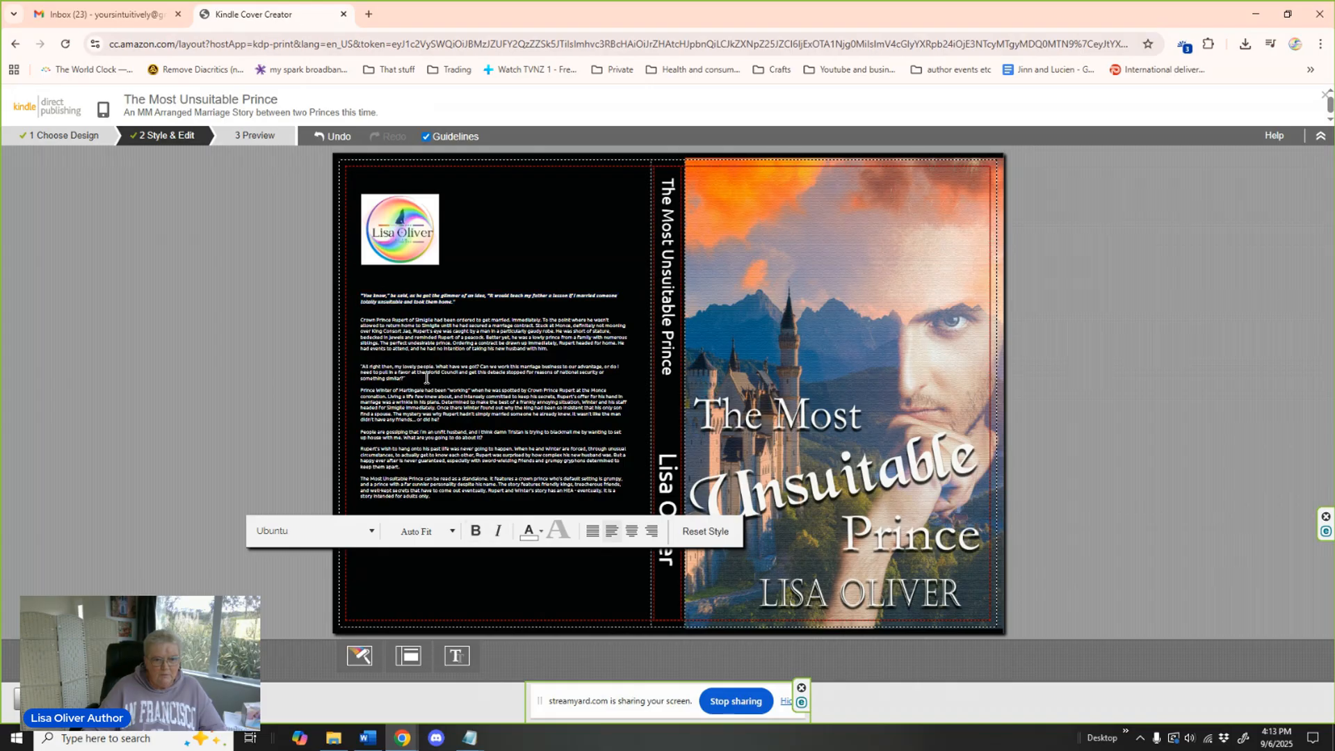
drag(410, 378, 358, 363)
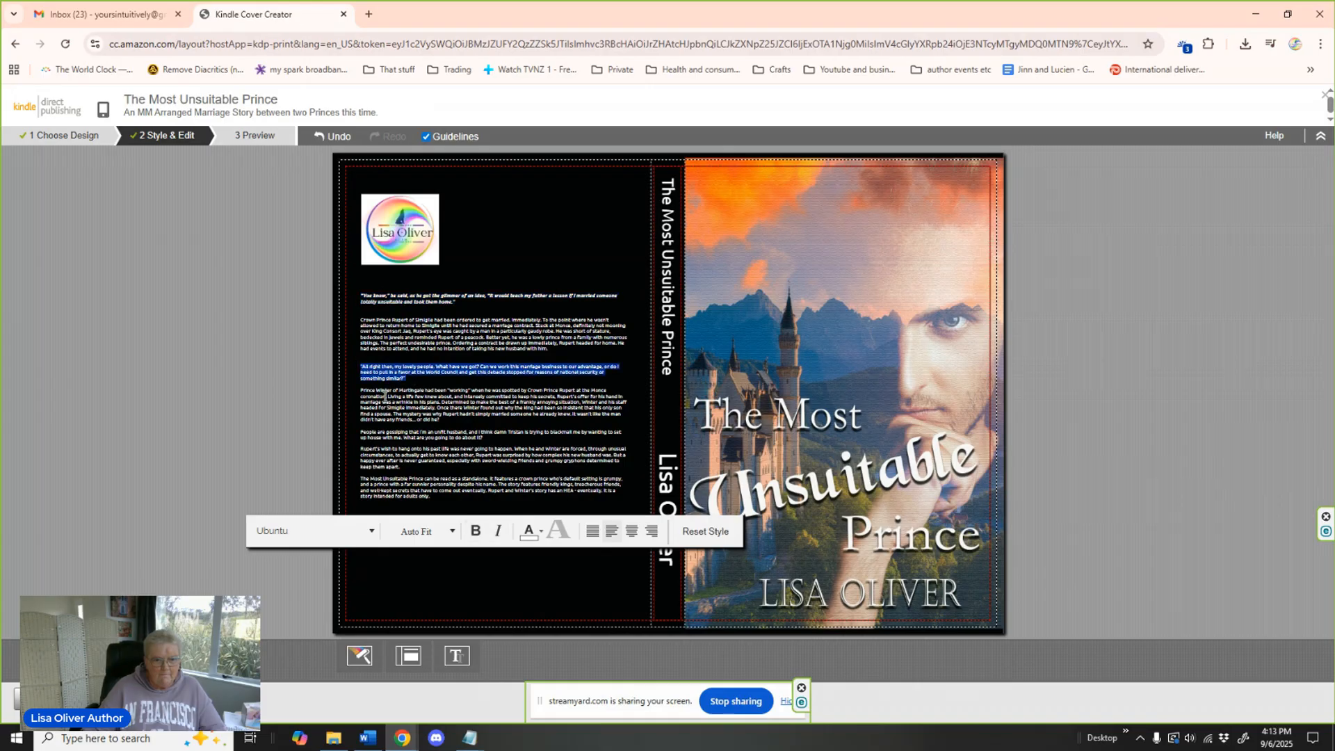
click(476, 531)
click(493, 533)
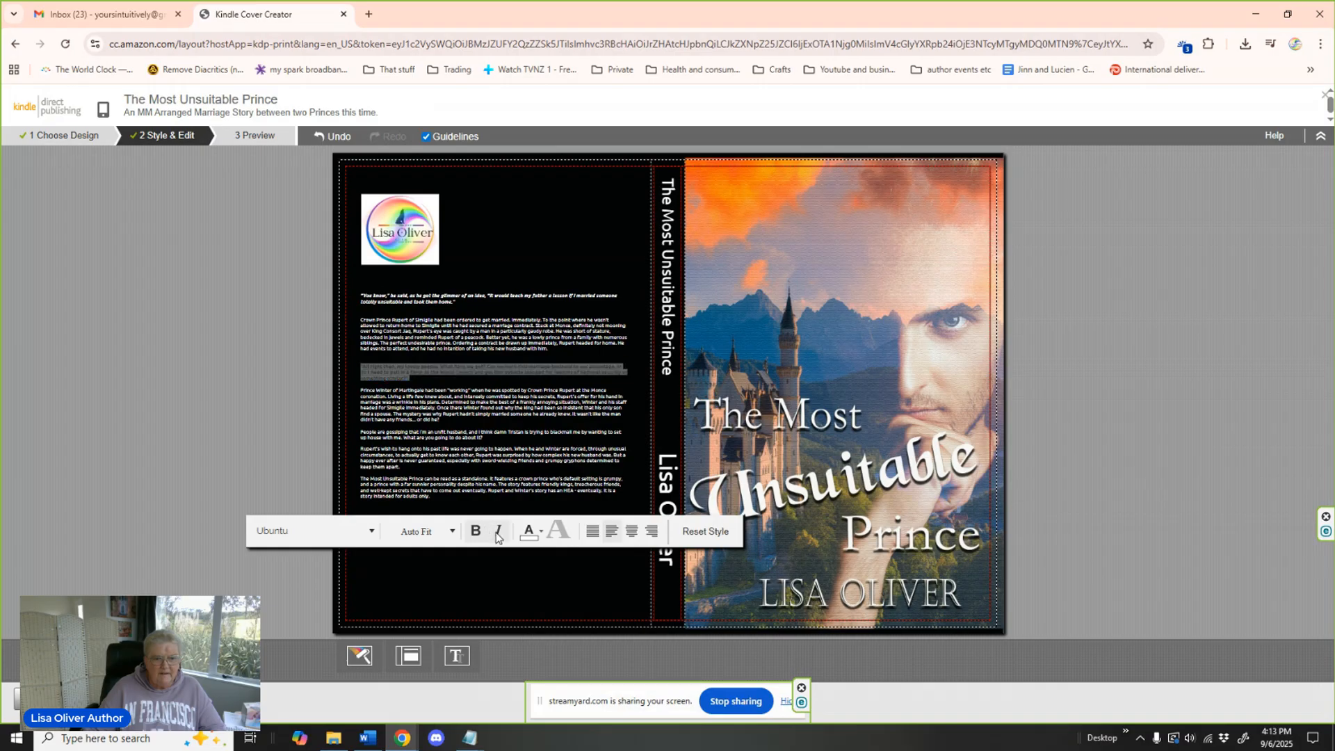
drag(492, 438, 359, 436)
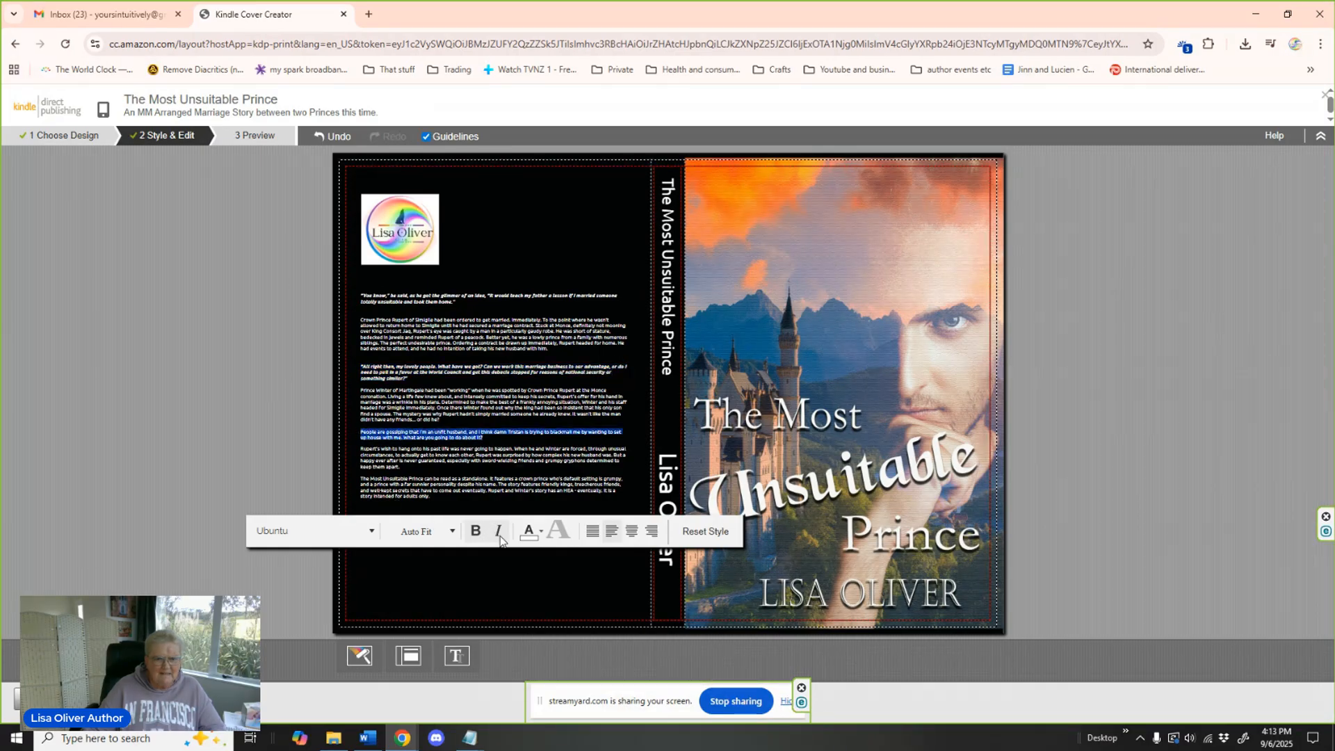
click(476, 531)
click(500, 533)
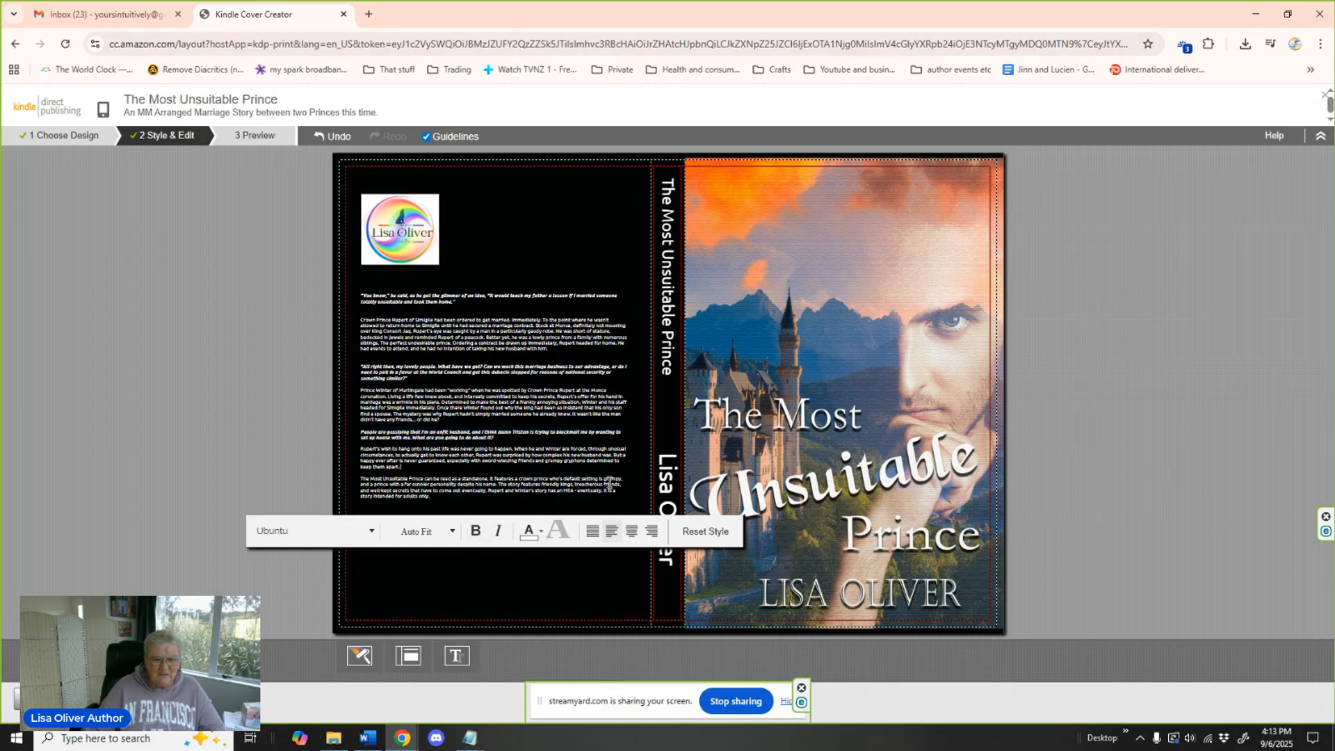
Save the finished paperback cover, preview it, and submit it to the paperback title.
click(1099, 427)
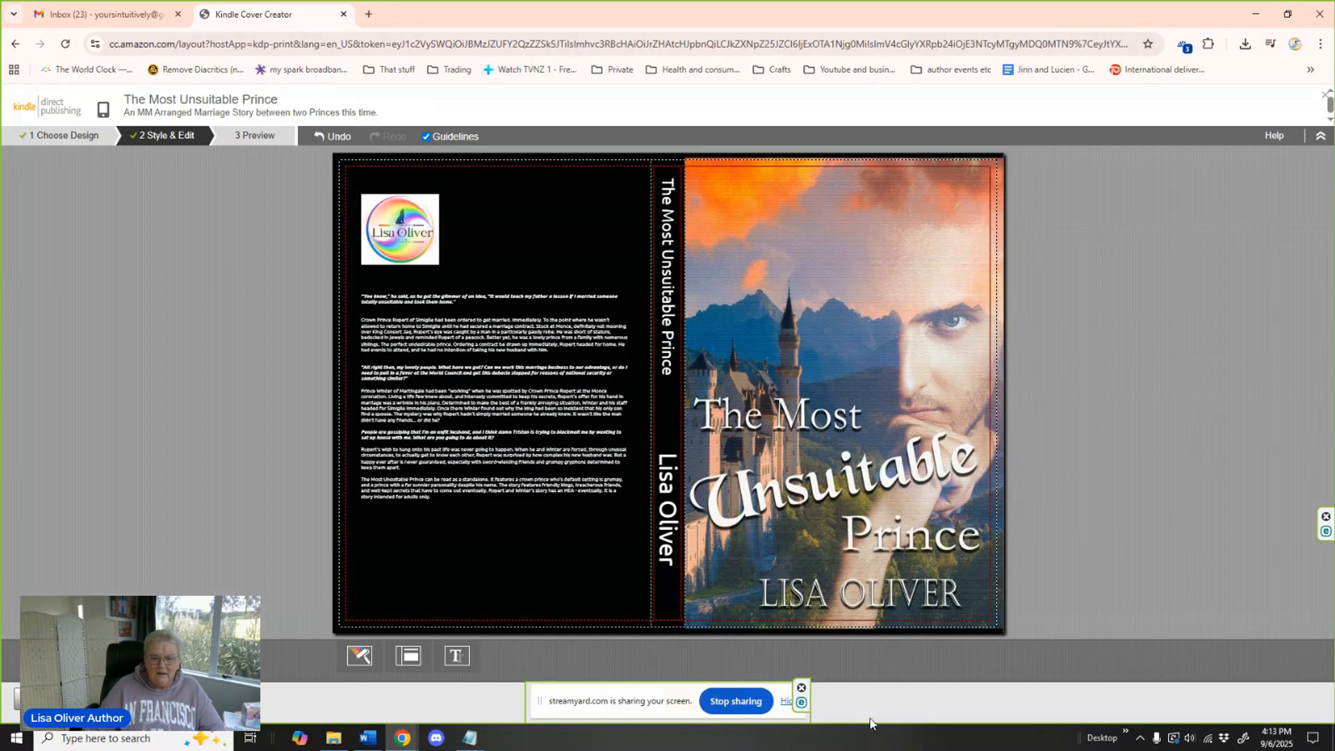
click(786, 704)
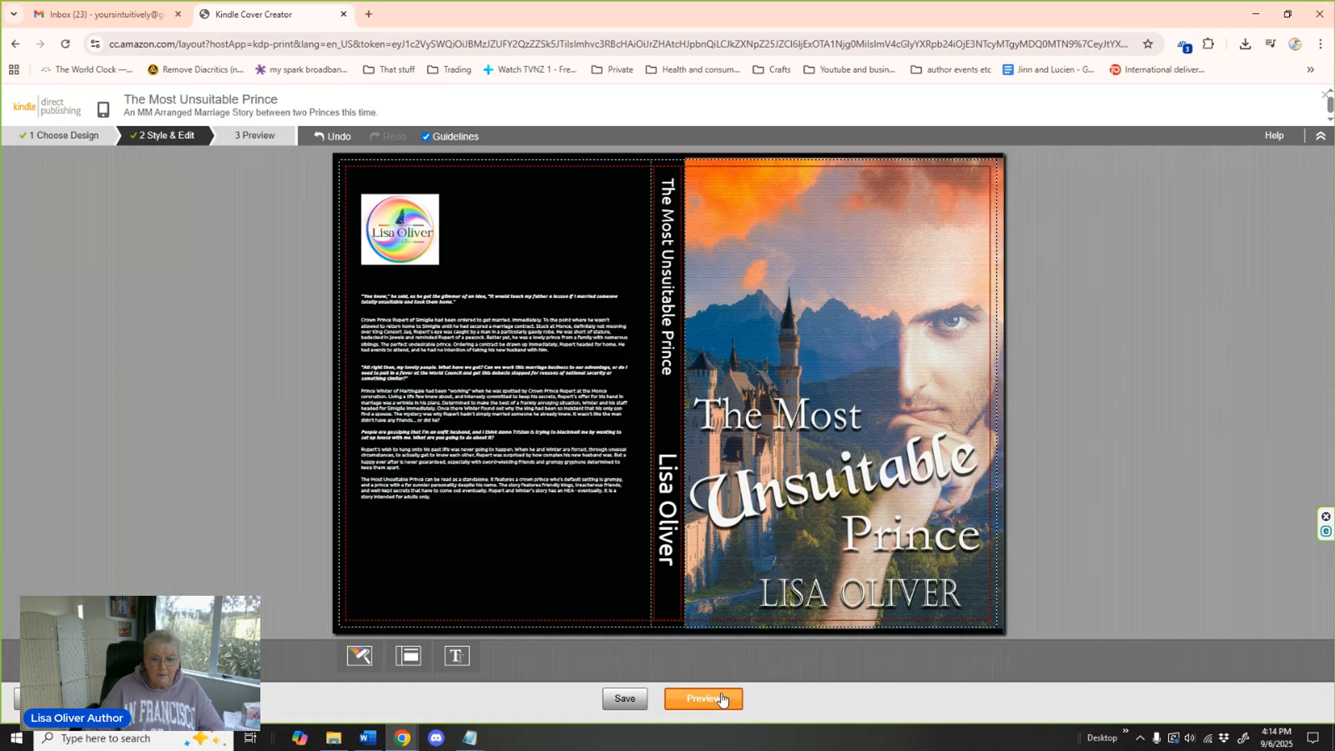
click(624, 699)
click(704, 699)
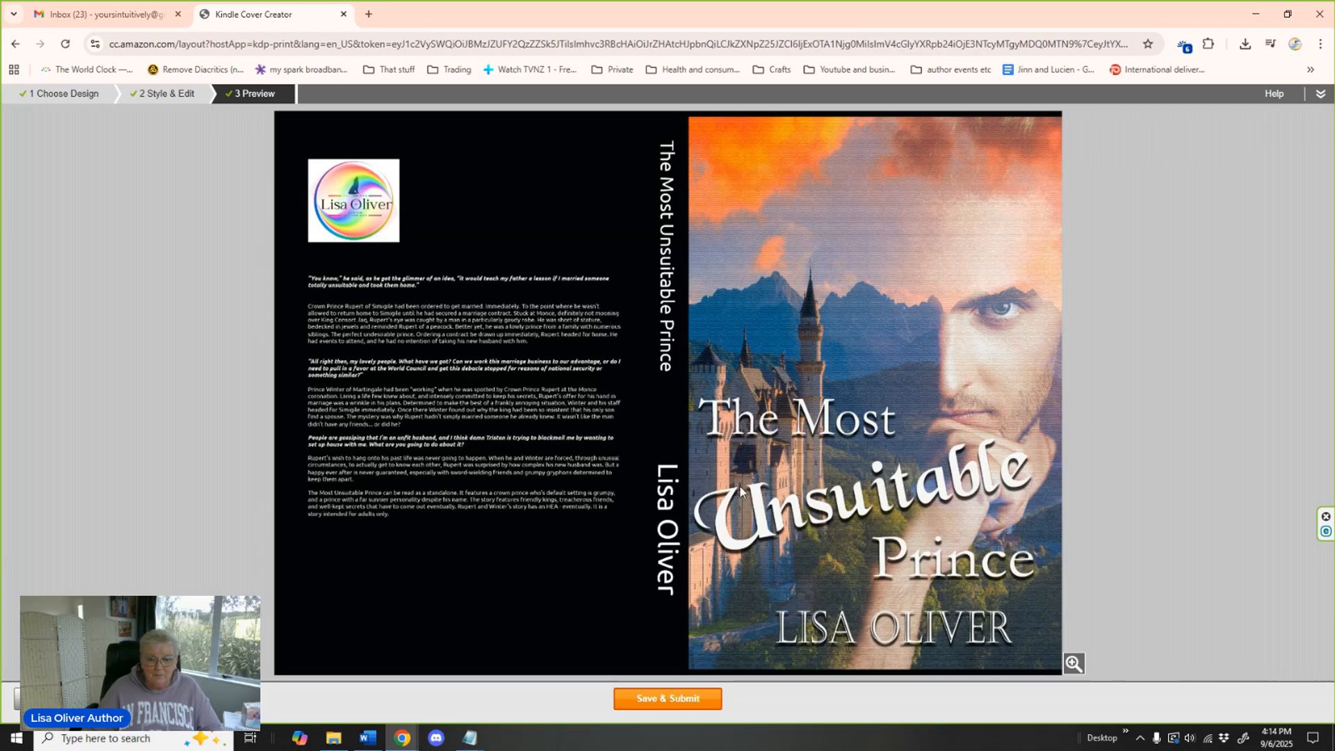
click(674, 700)
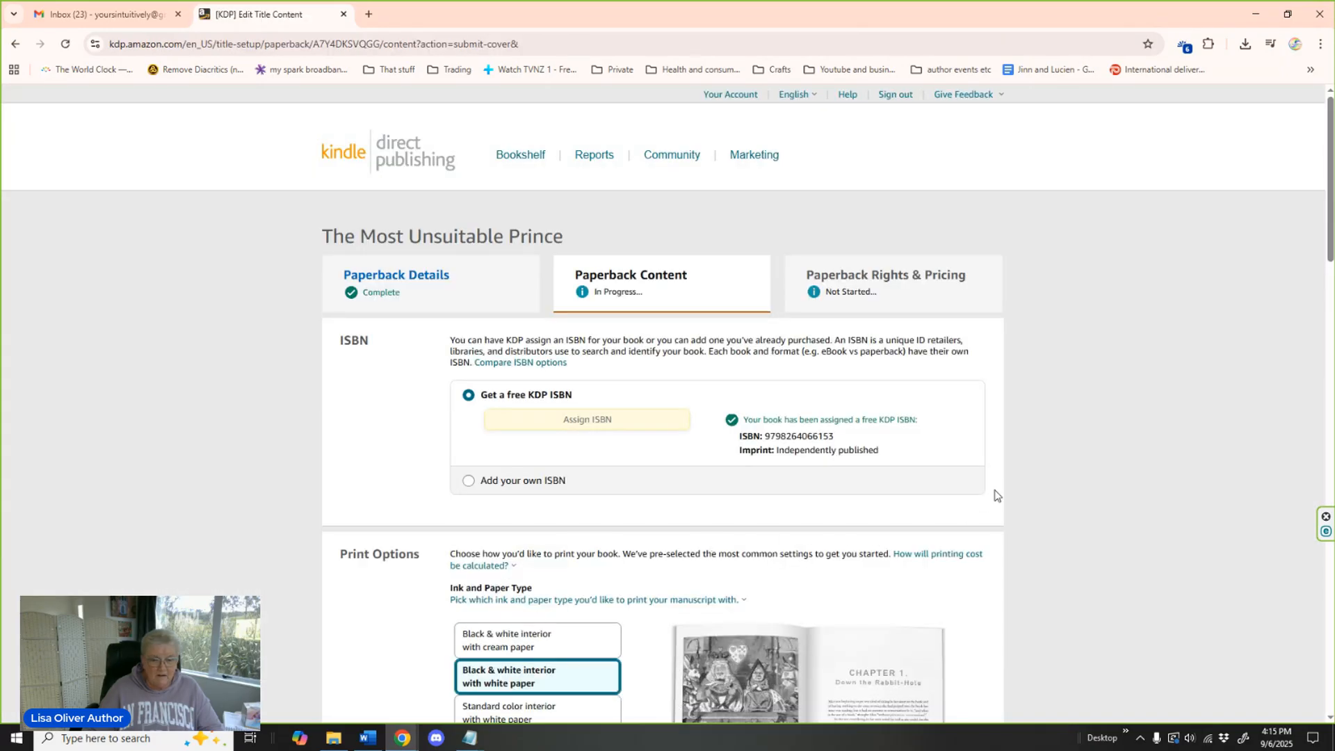
Answer No to the question about using AI tools for the book's texts, images or translations.
scroll(994, 496, down, 7)
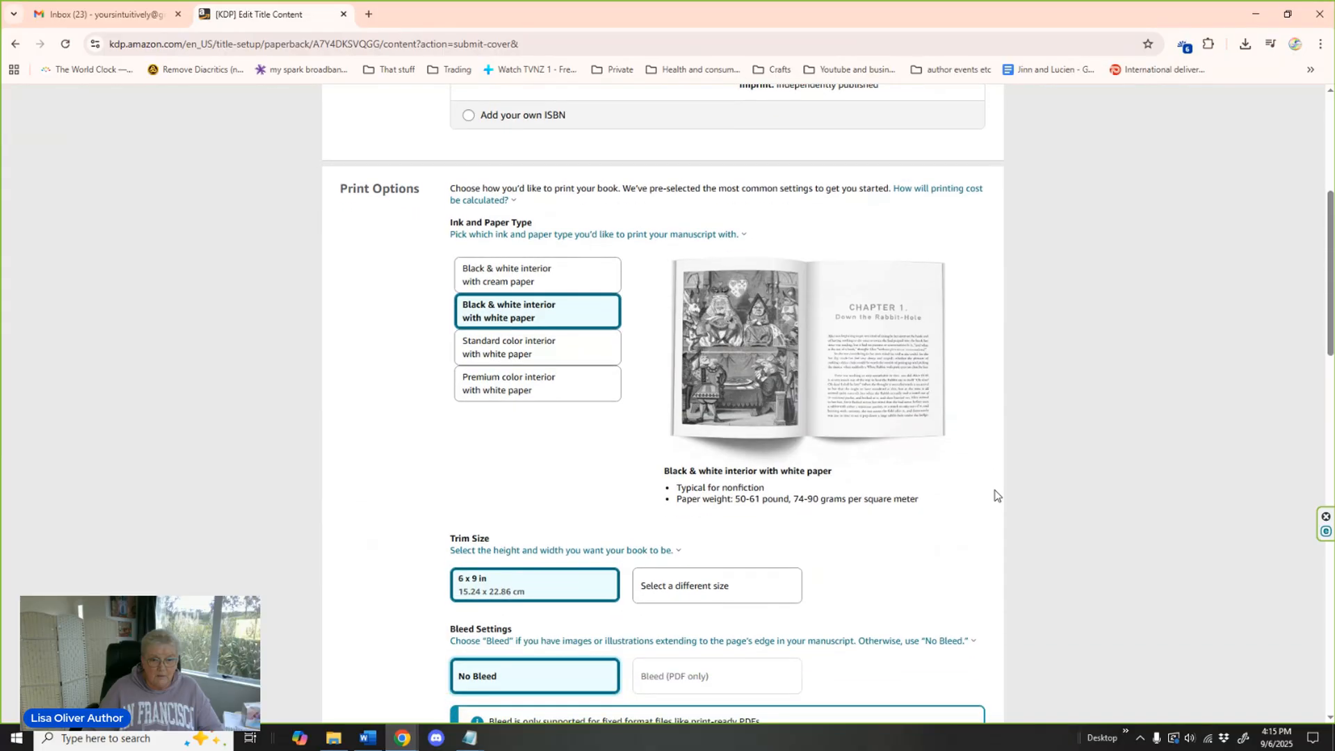
scroll(994, 495, down, 2)
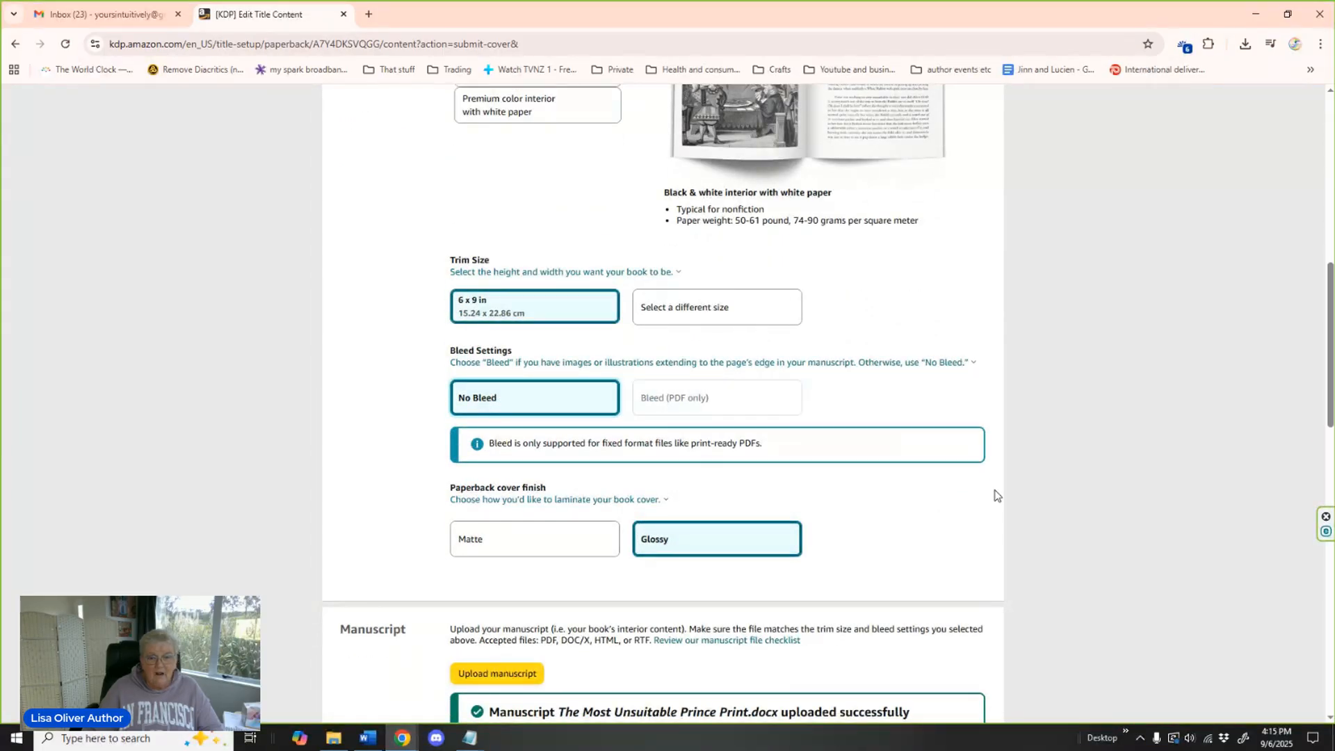
scroll(994, 495, down, 3)
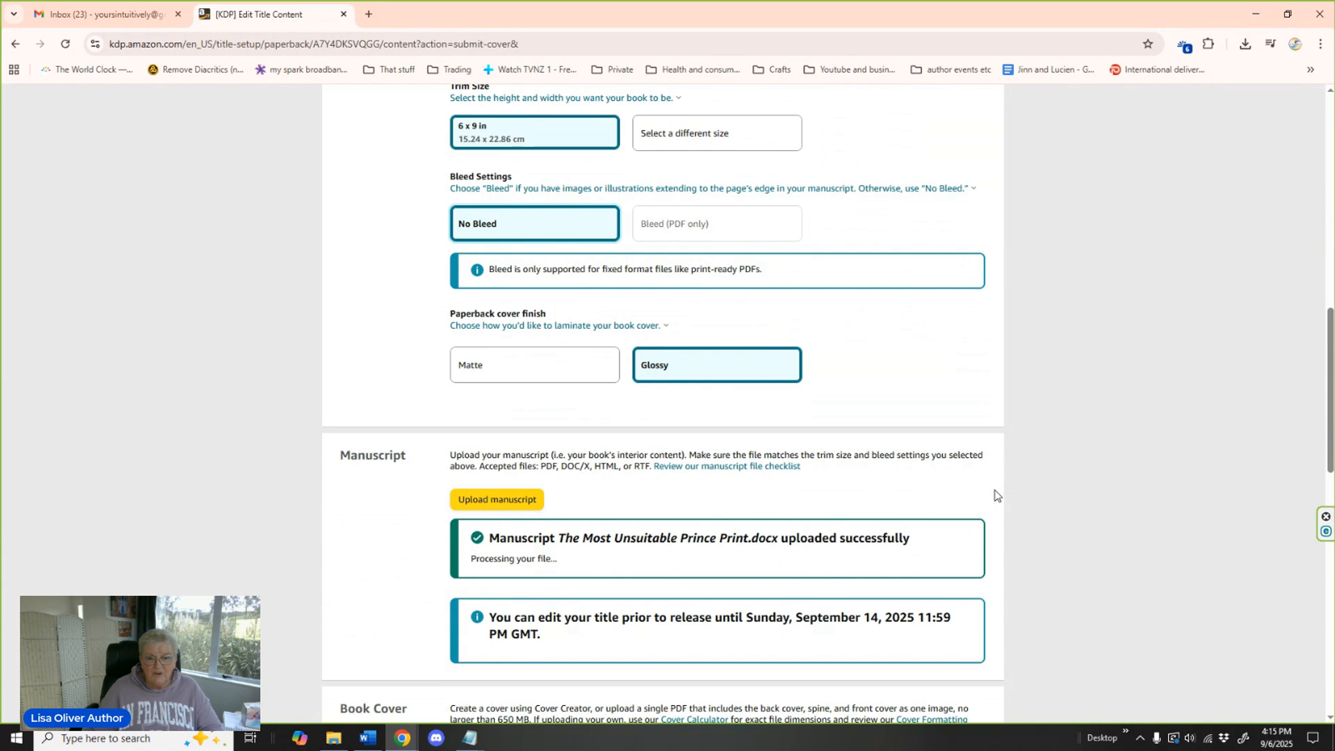
scroll(995, 495, down, 5)
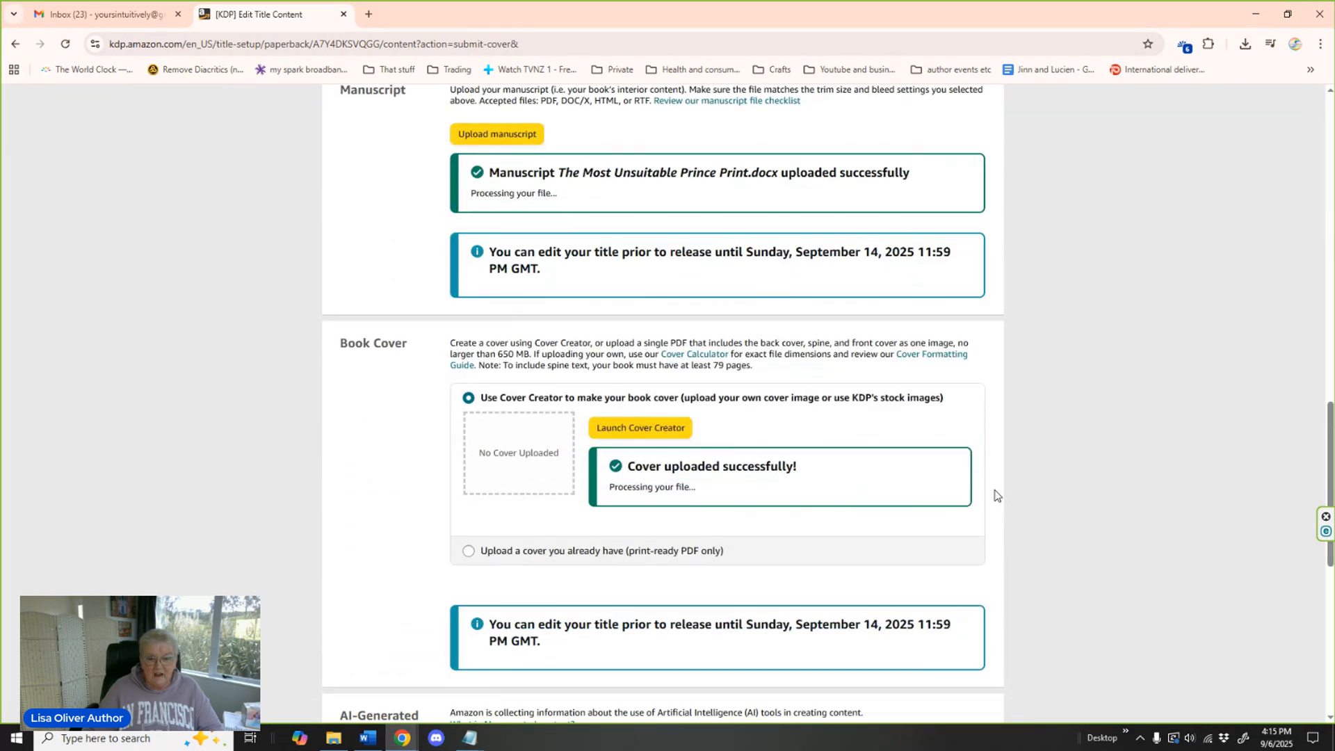
scroll(994, 495, down, 5)
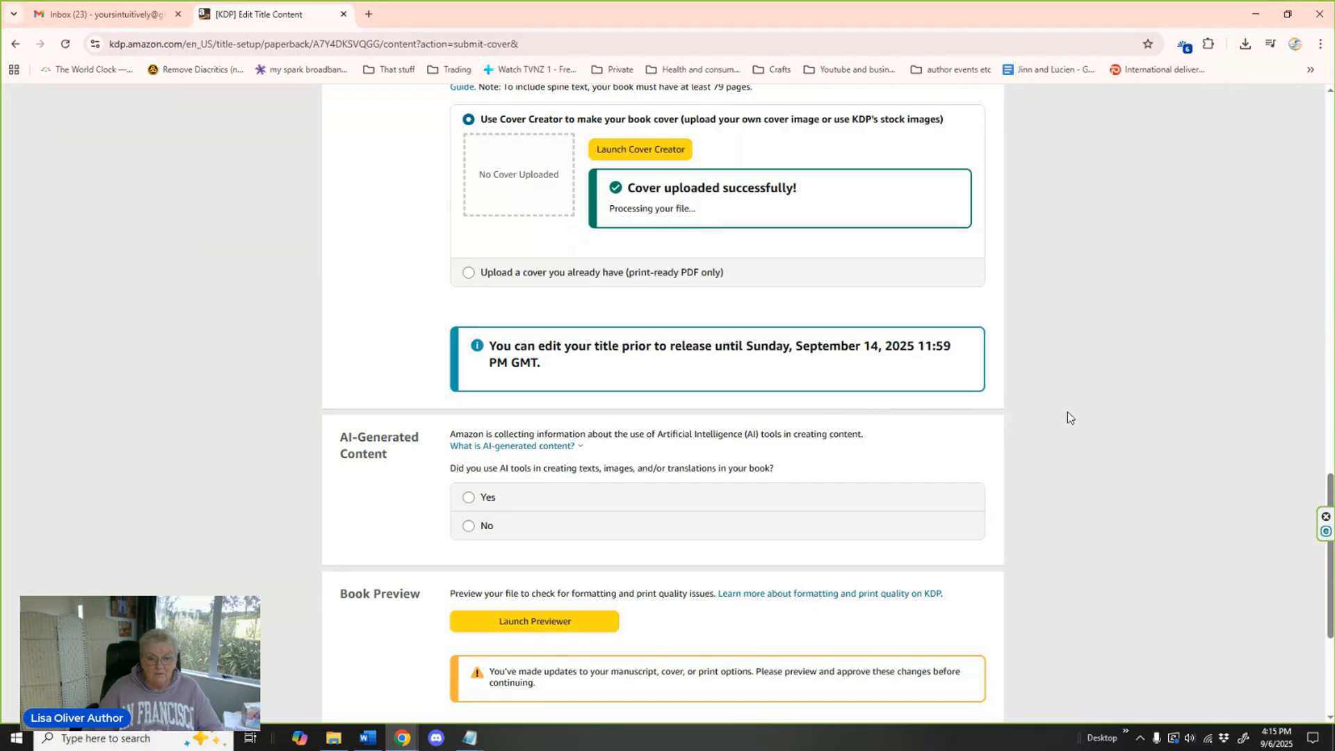
scroll(1078, 416, down, 3)
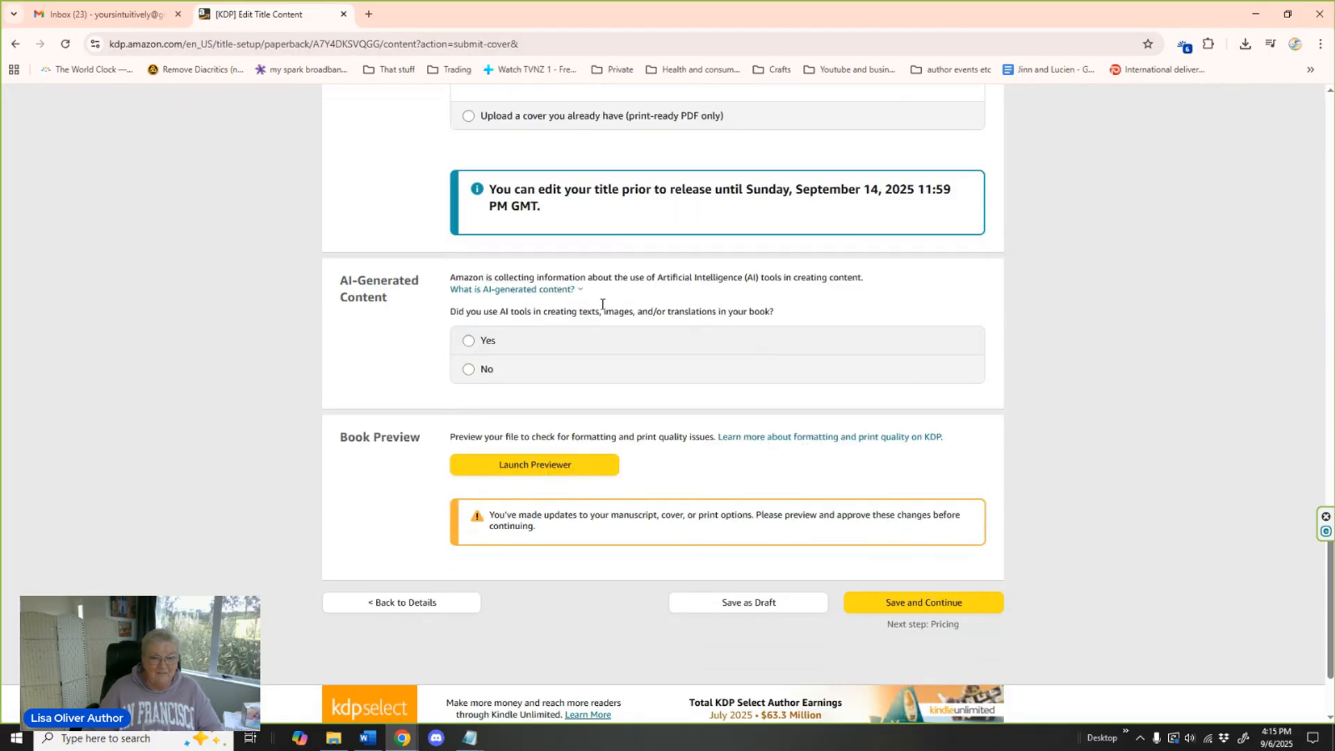
click(468, 370)
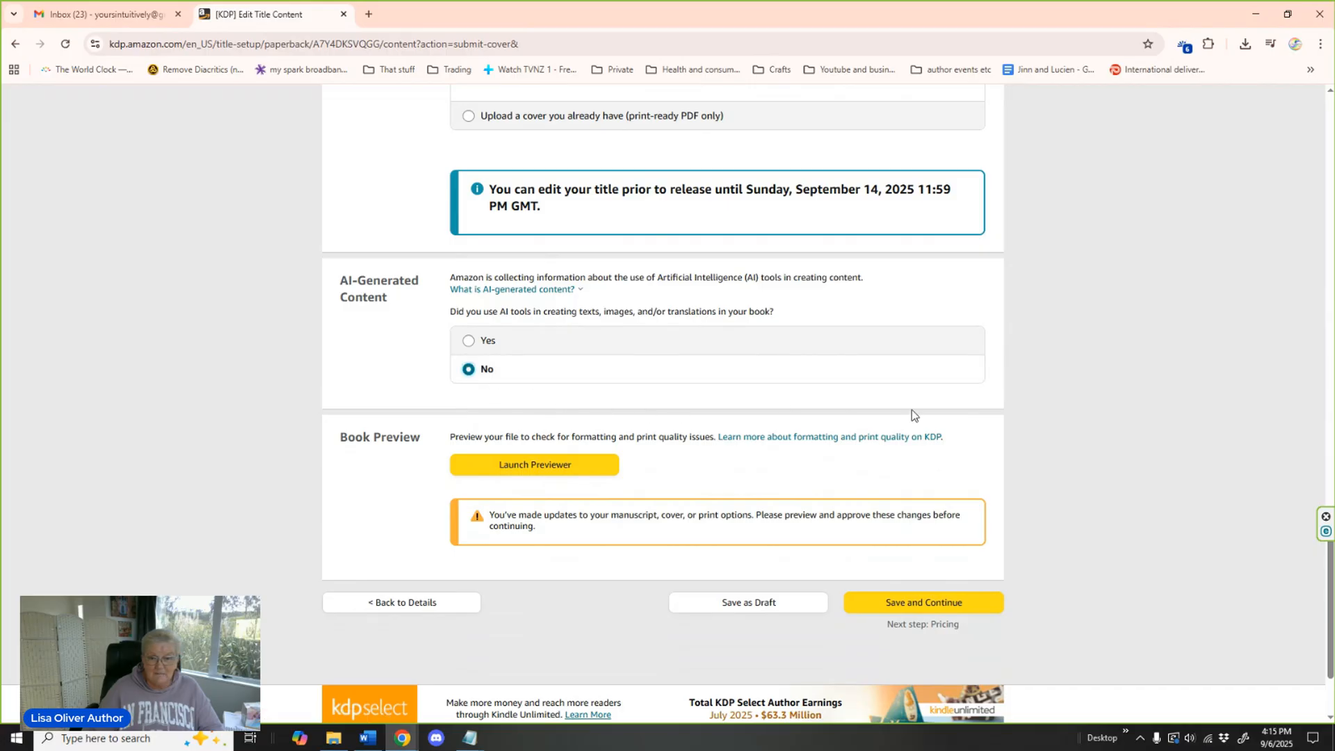
Launch the print previewer and check the book from the full cover through the table of contents to Chapter One.
scroll(1061, 452, down, 2)
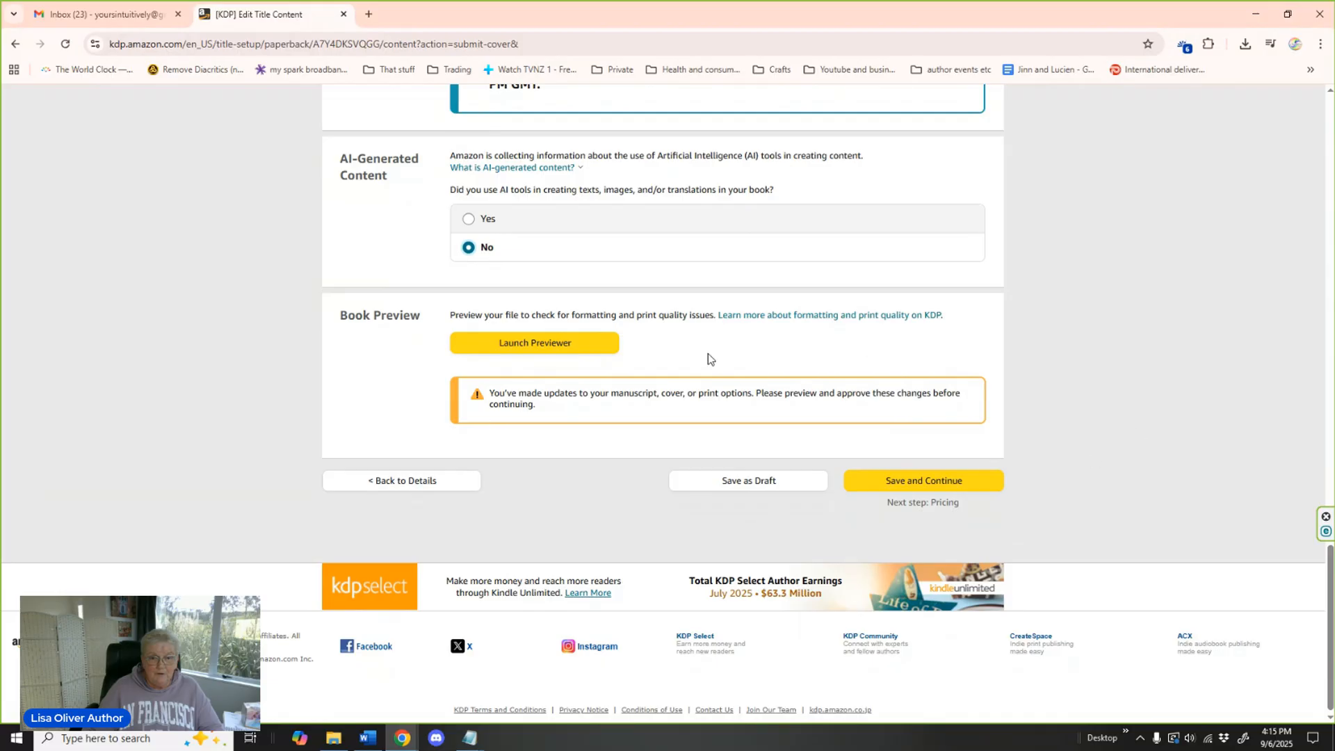
click(538, 343)
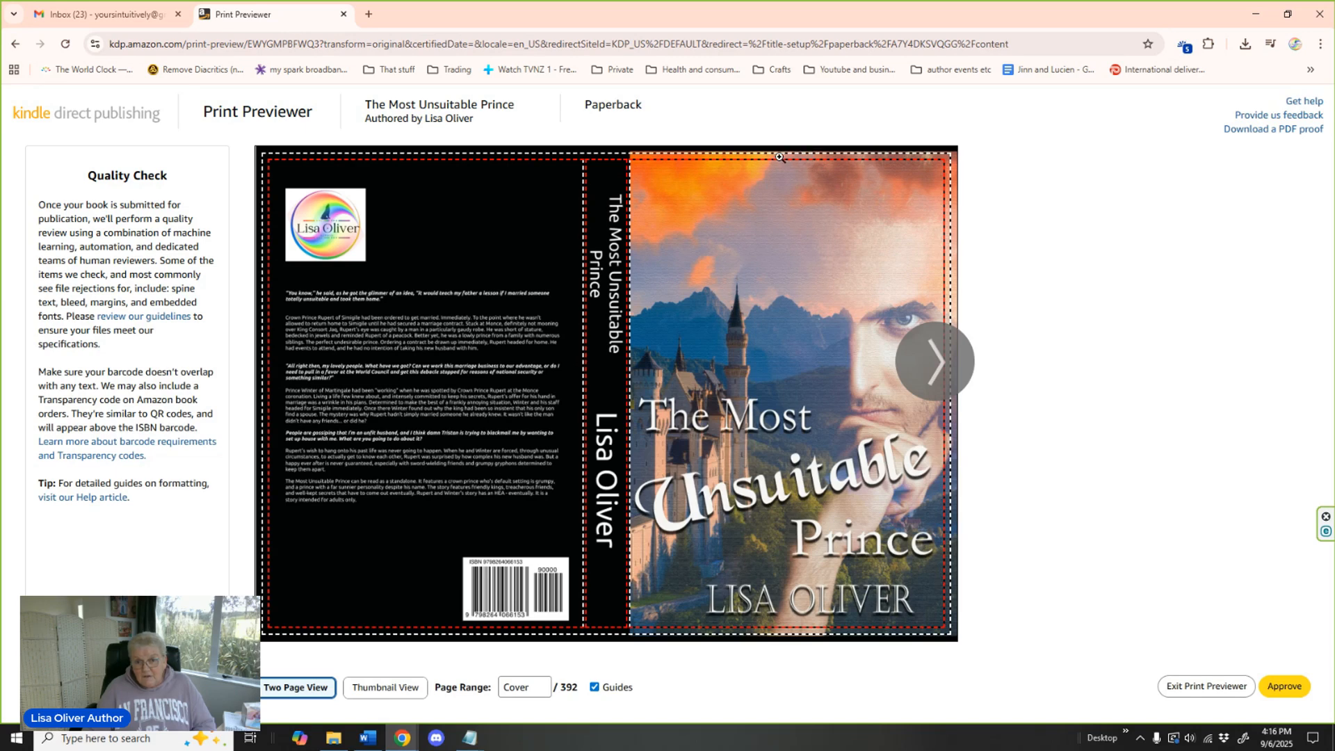
mouse_move(778, 155)
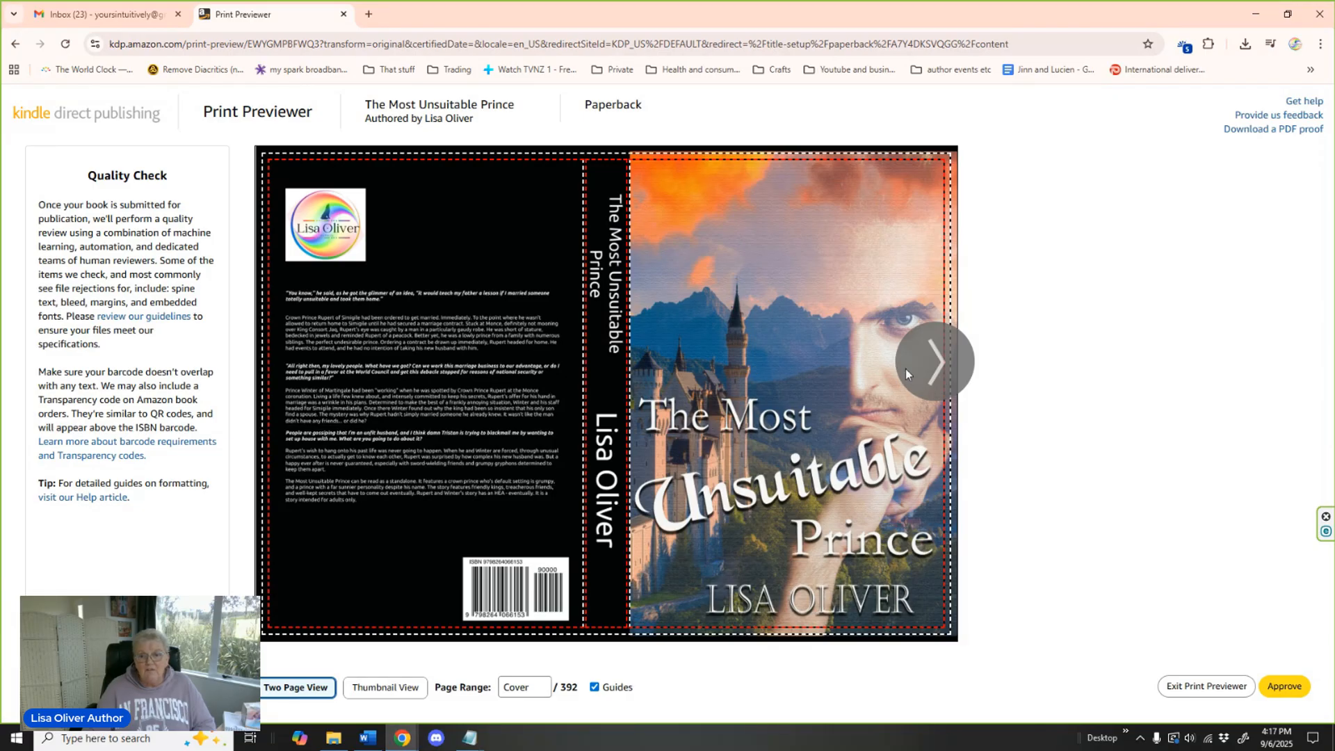
click(928, 366)
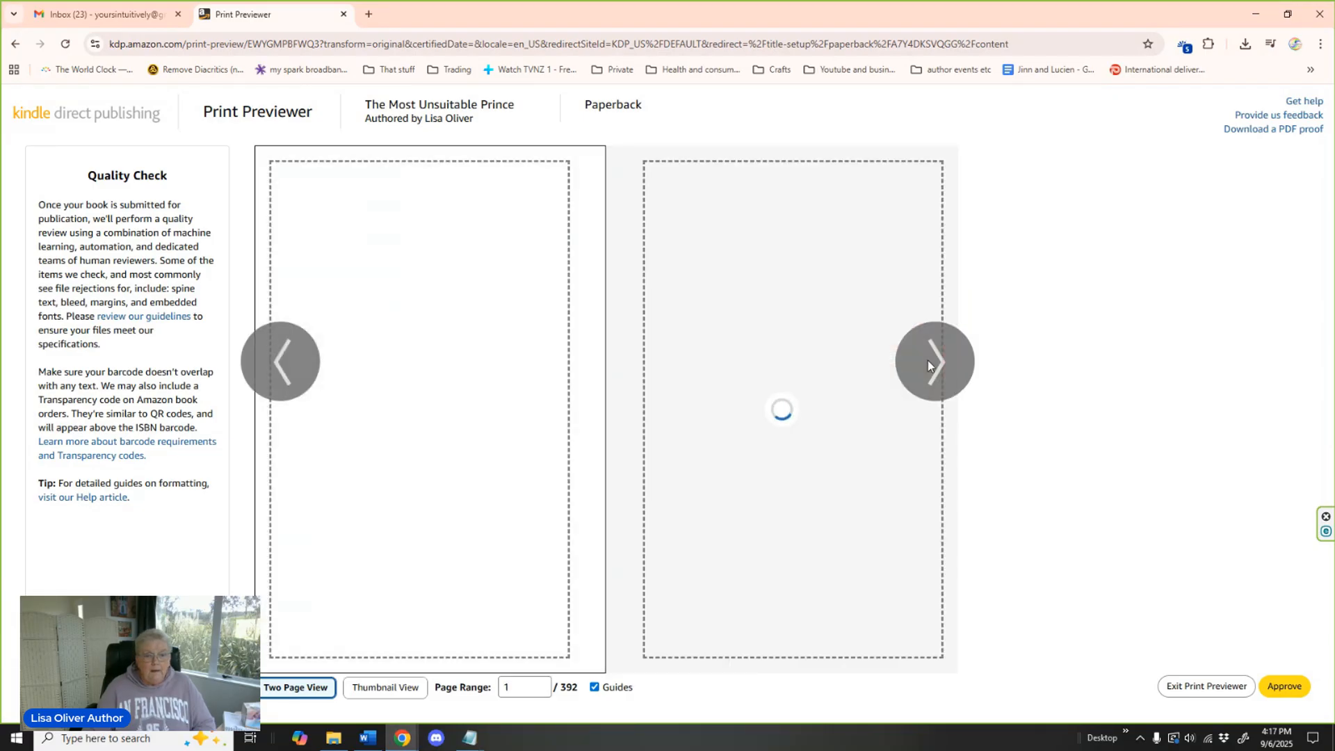
click(928, 366)
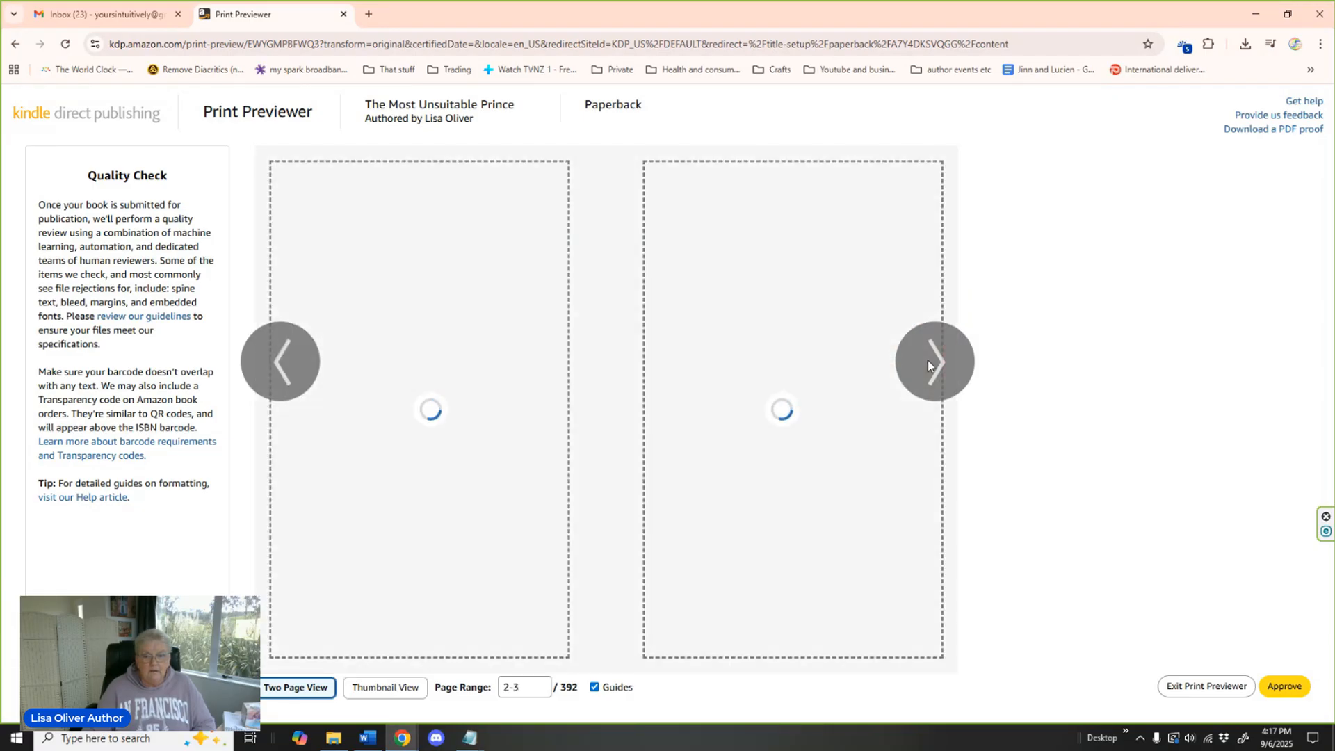
click(927, 367)
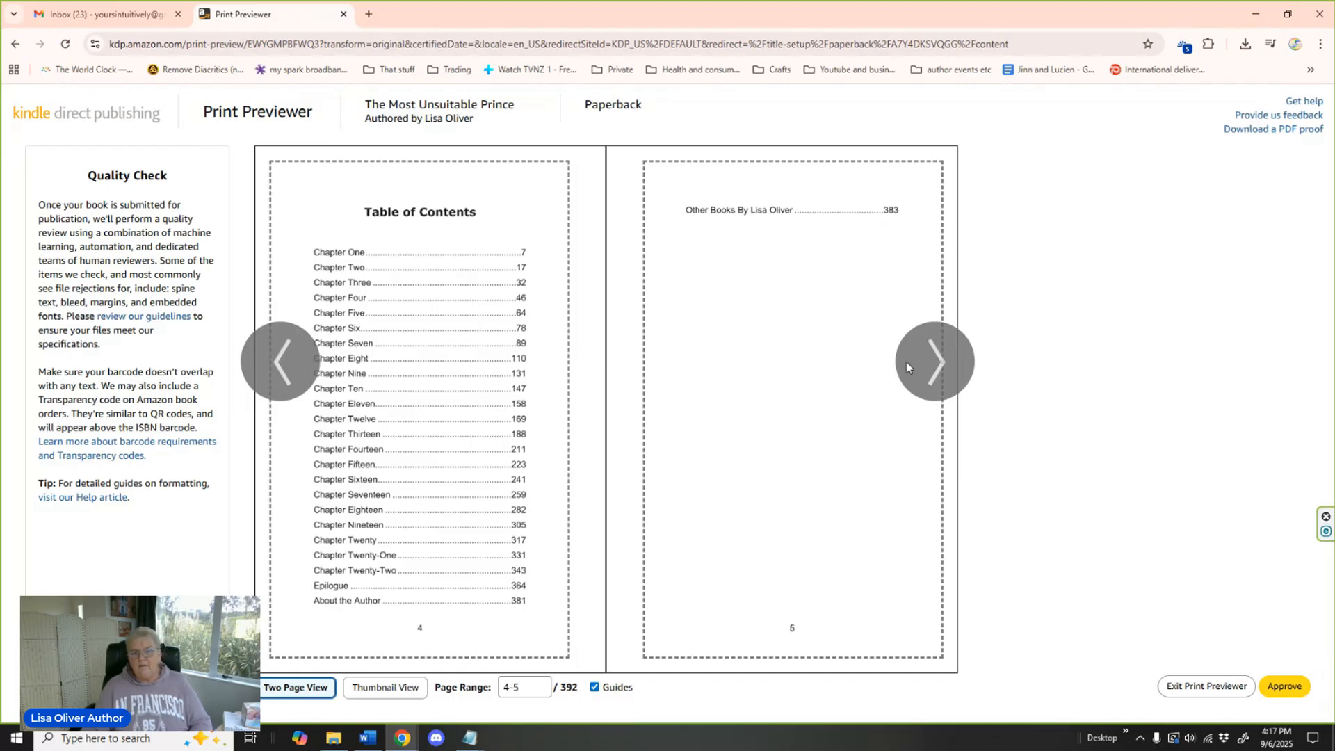
mouse_move(542, 389)
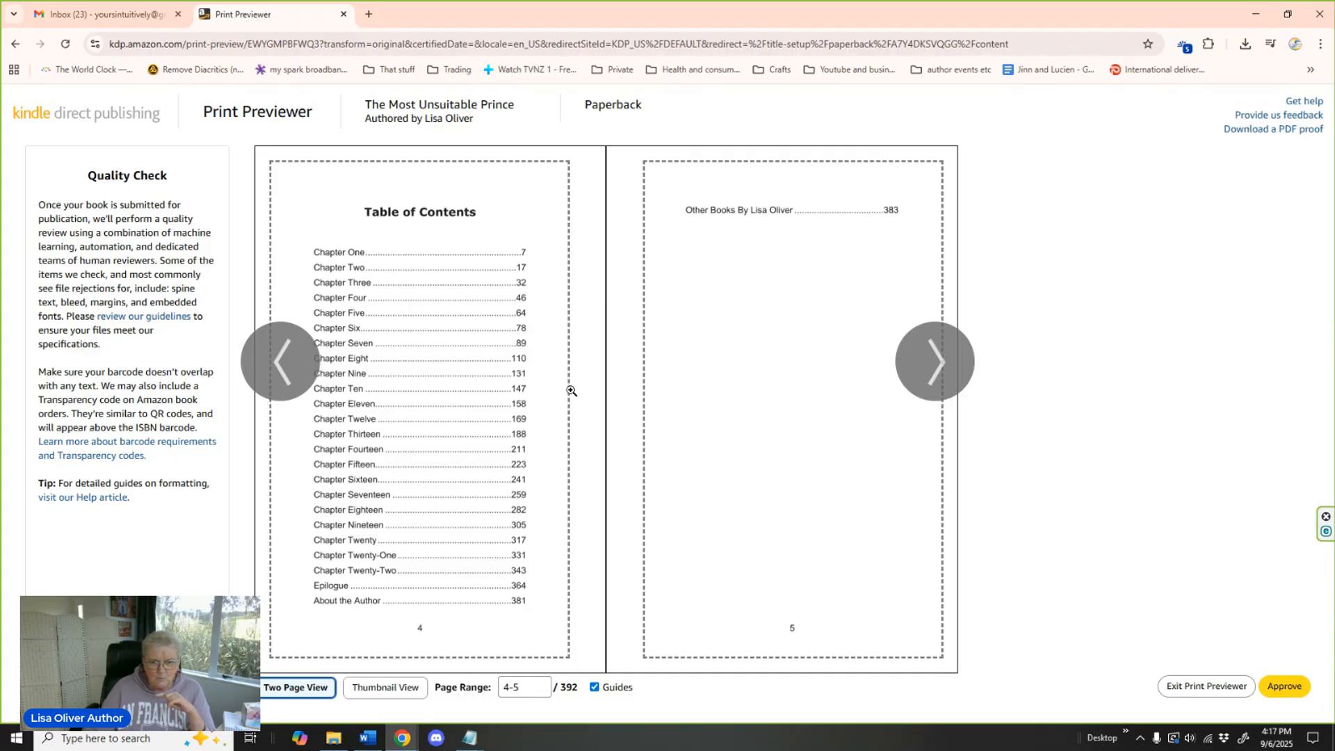
click(946, 360)
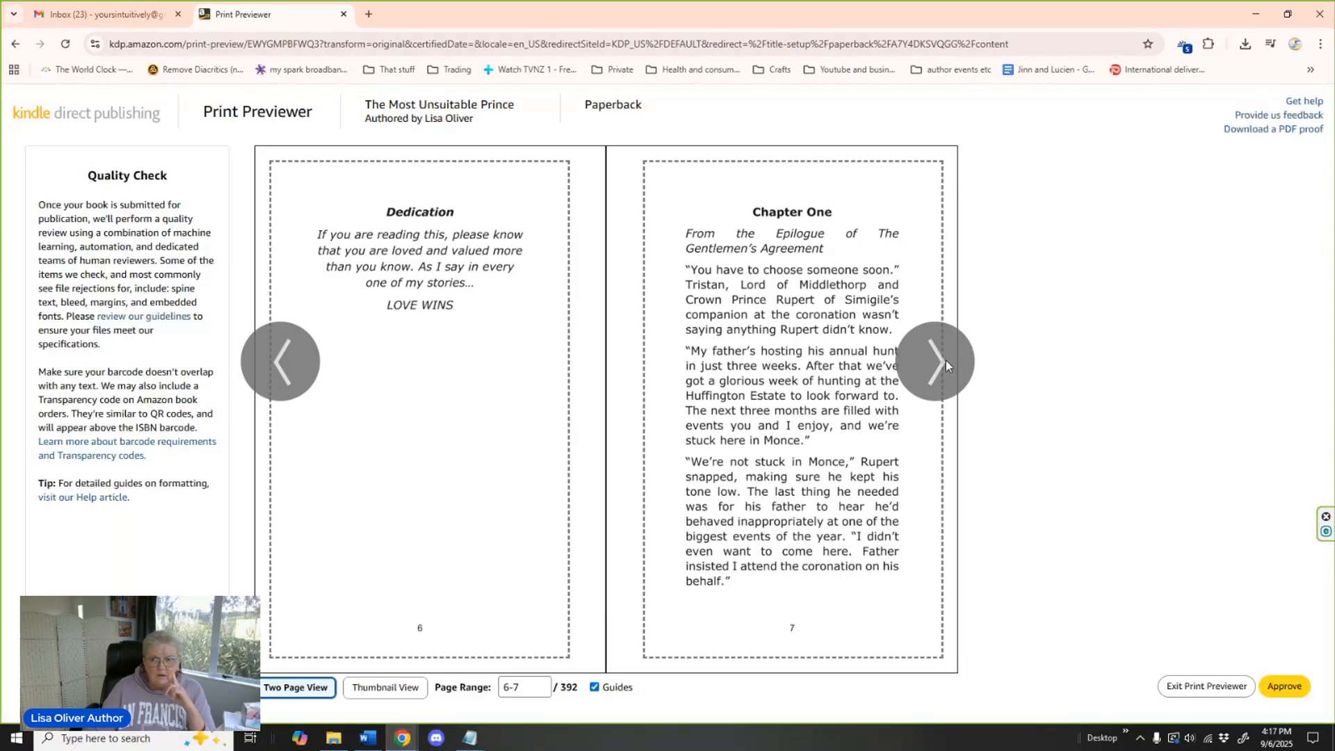
Approve the print proof, then save the paperback content and continue to rights and pricing.
click(1290, 689)
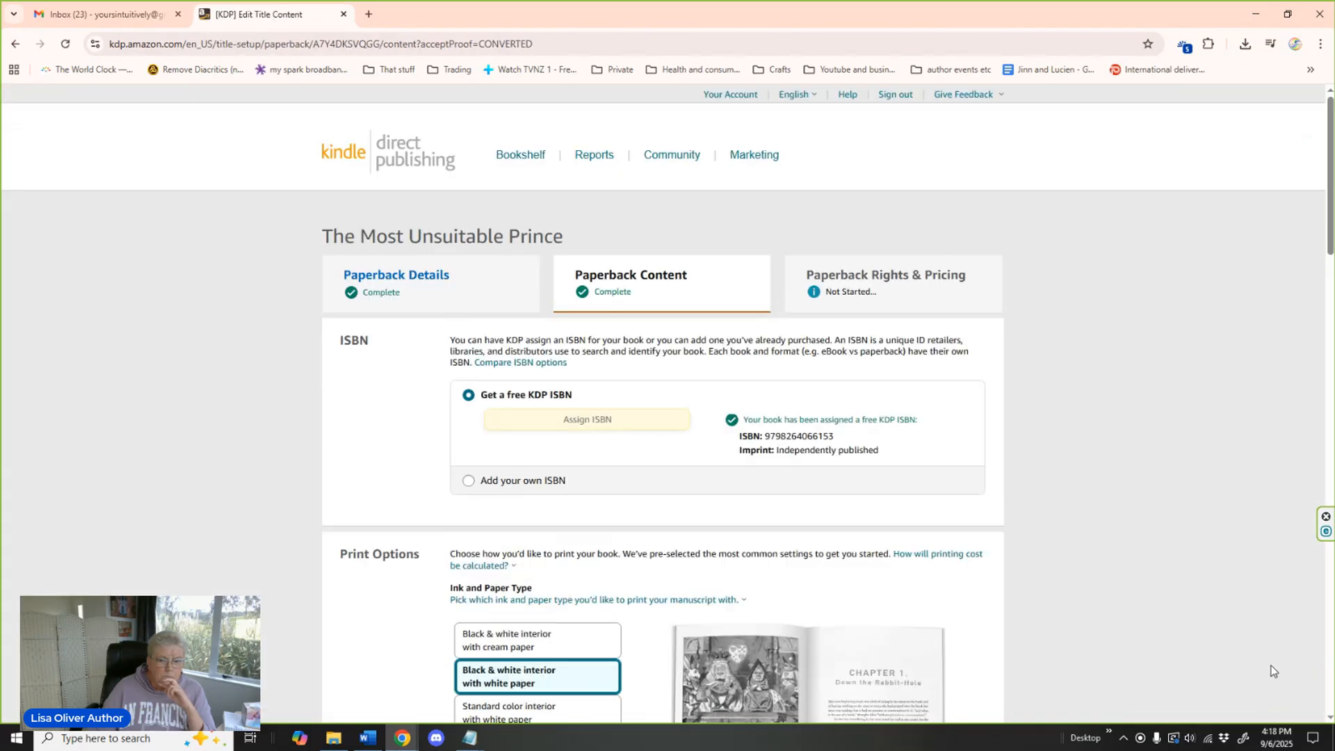
scroll(1069, 430, down, 5)
scroll(1068, 430, down, 12)
scroll(1067, 425, down, 8)
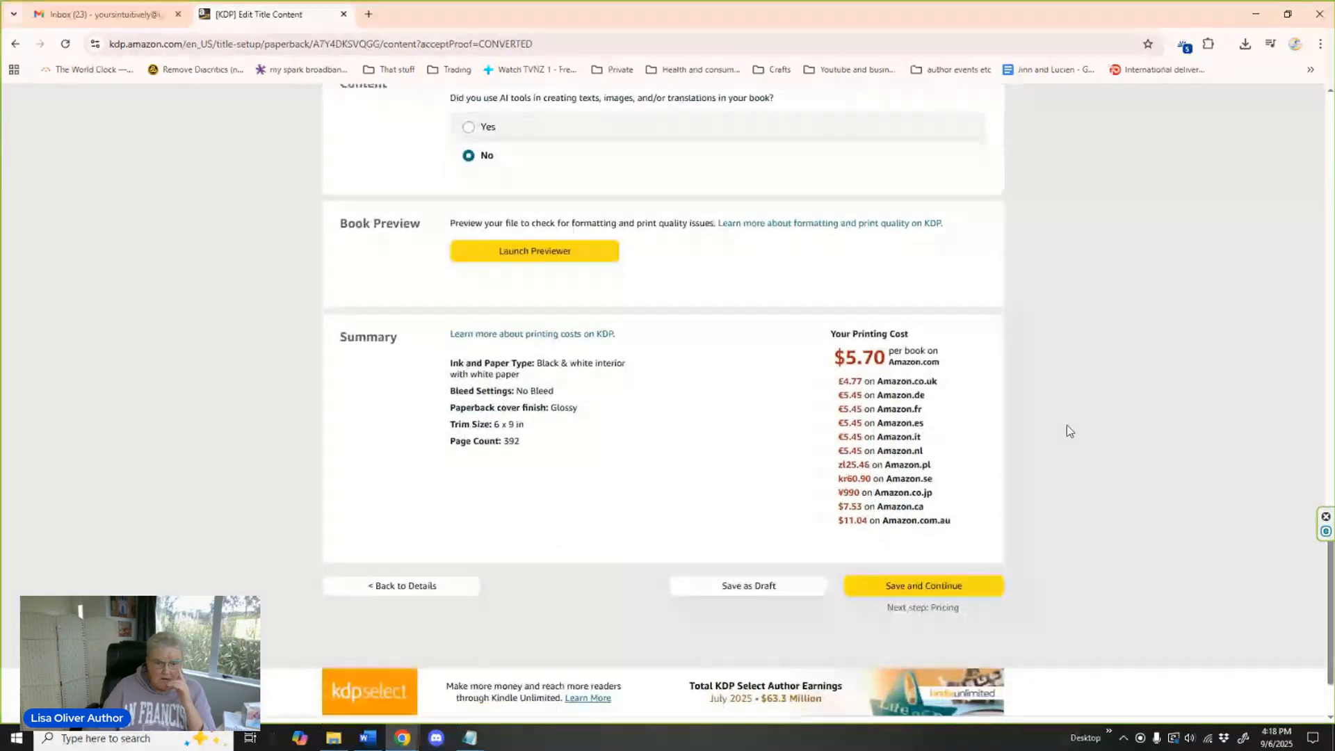
scroll(1068, 431, down, 2)
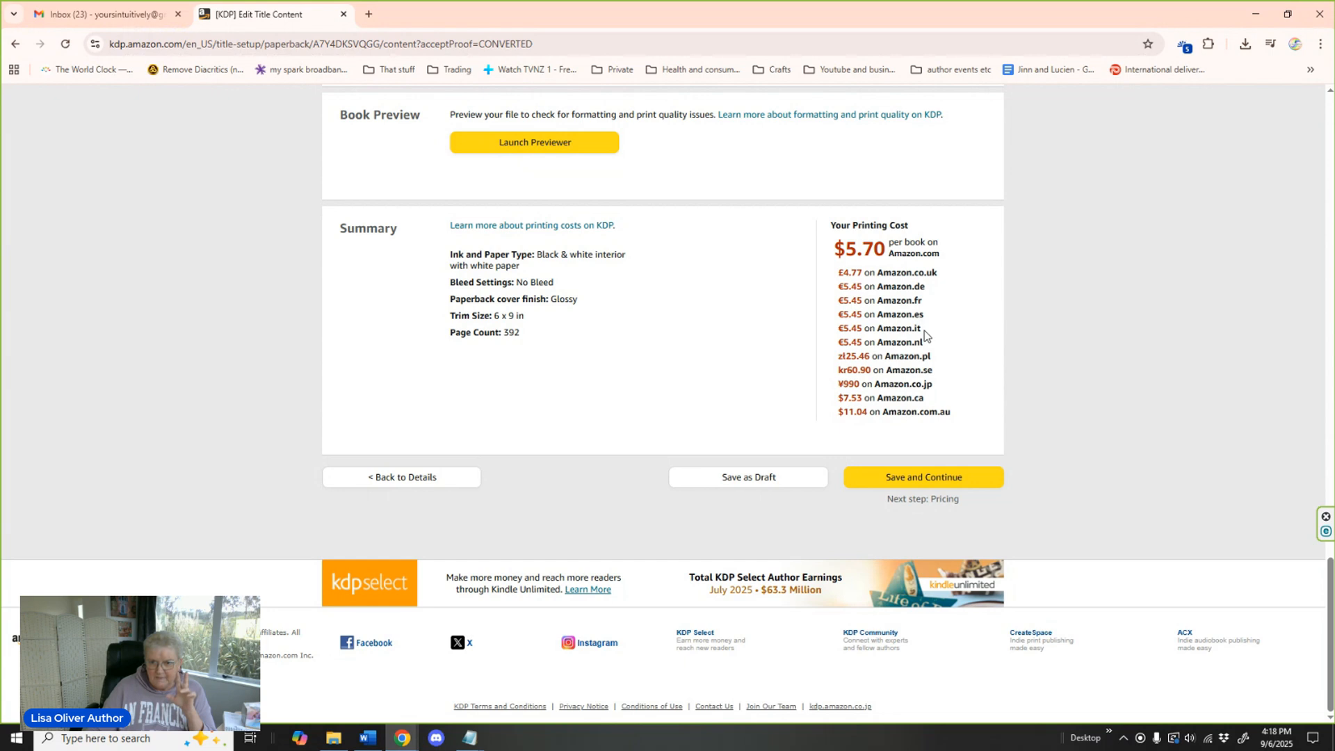
click(929, 477)
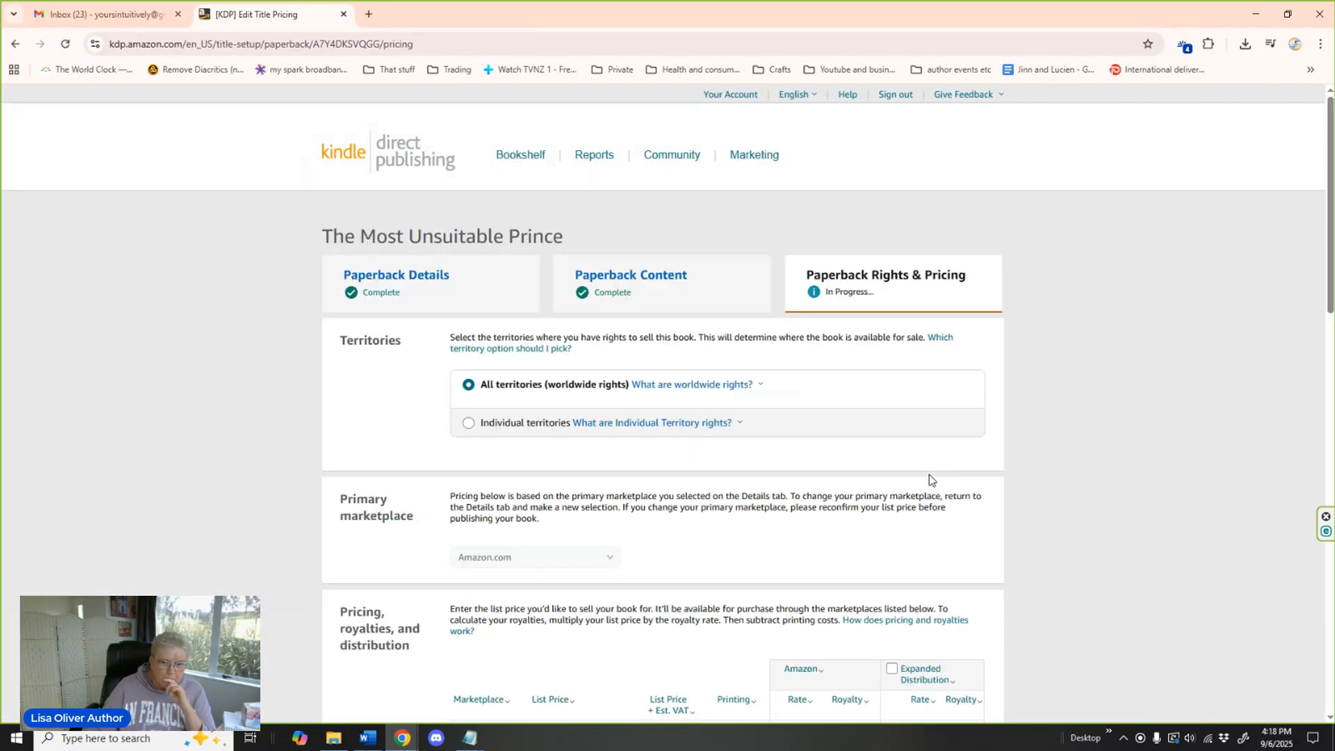
Enable Expanded Distribution for all eligible marketplaces in the paperback pricing table.
scroll(1041, 391, down, 1)
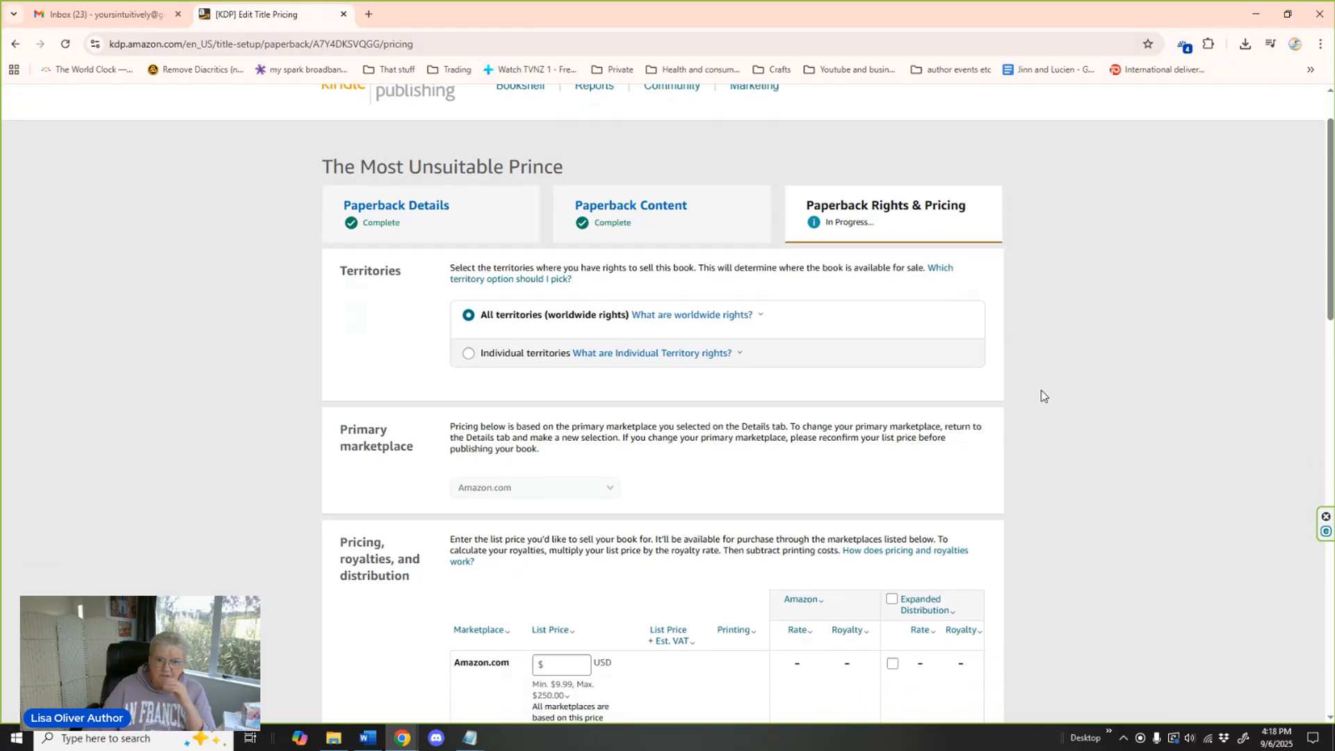
scroll(1041, 390, down, 1)
scroll(1041, 390, down, 2)
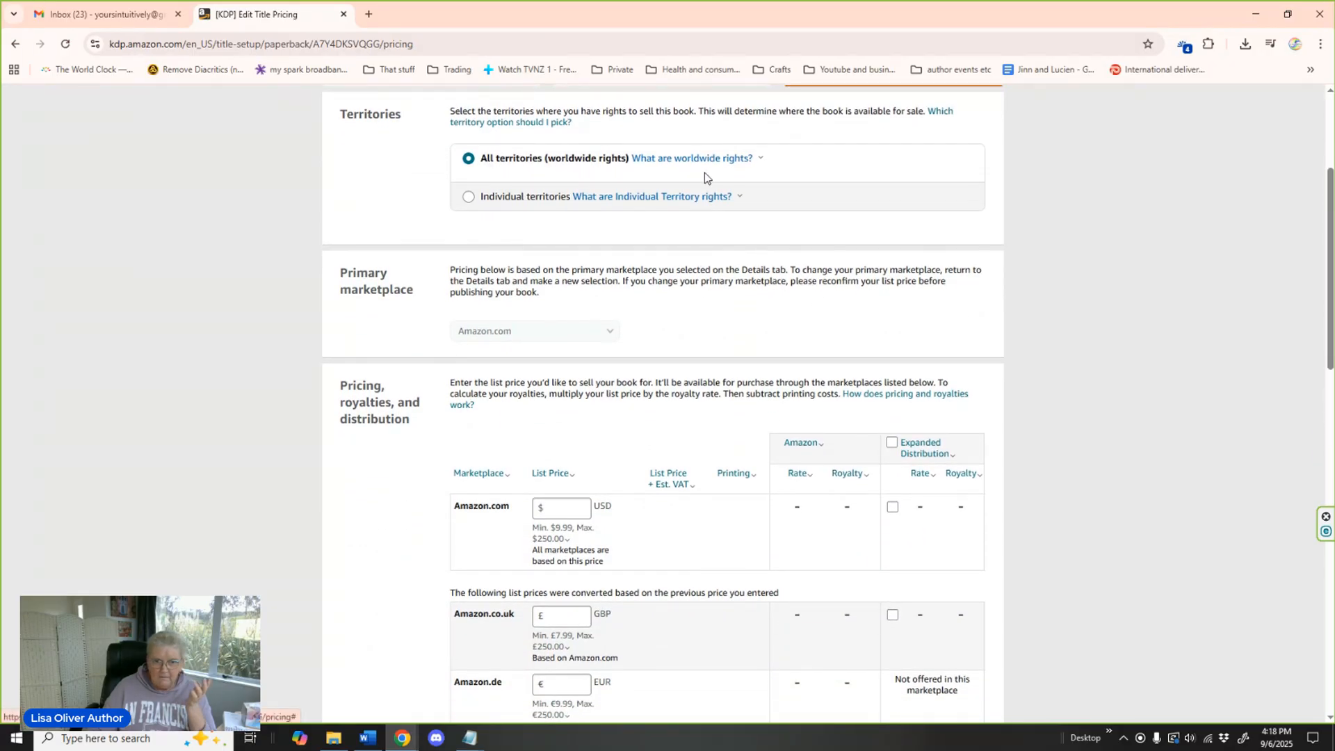
scroll(1073, 299, down, 2)
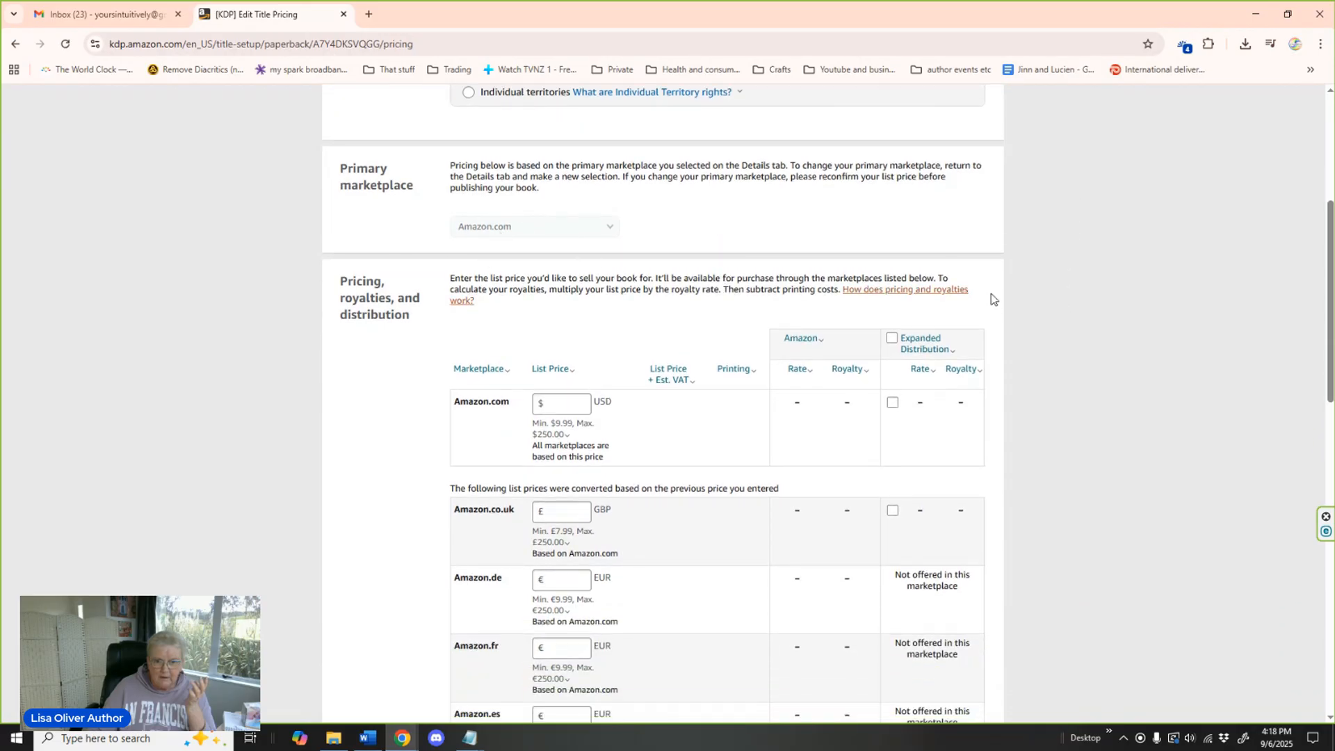
scroll(1050, 273, down, 2)
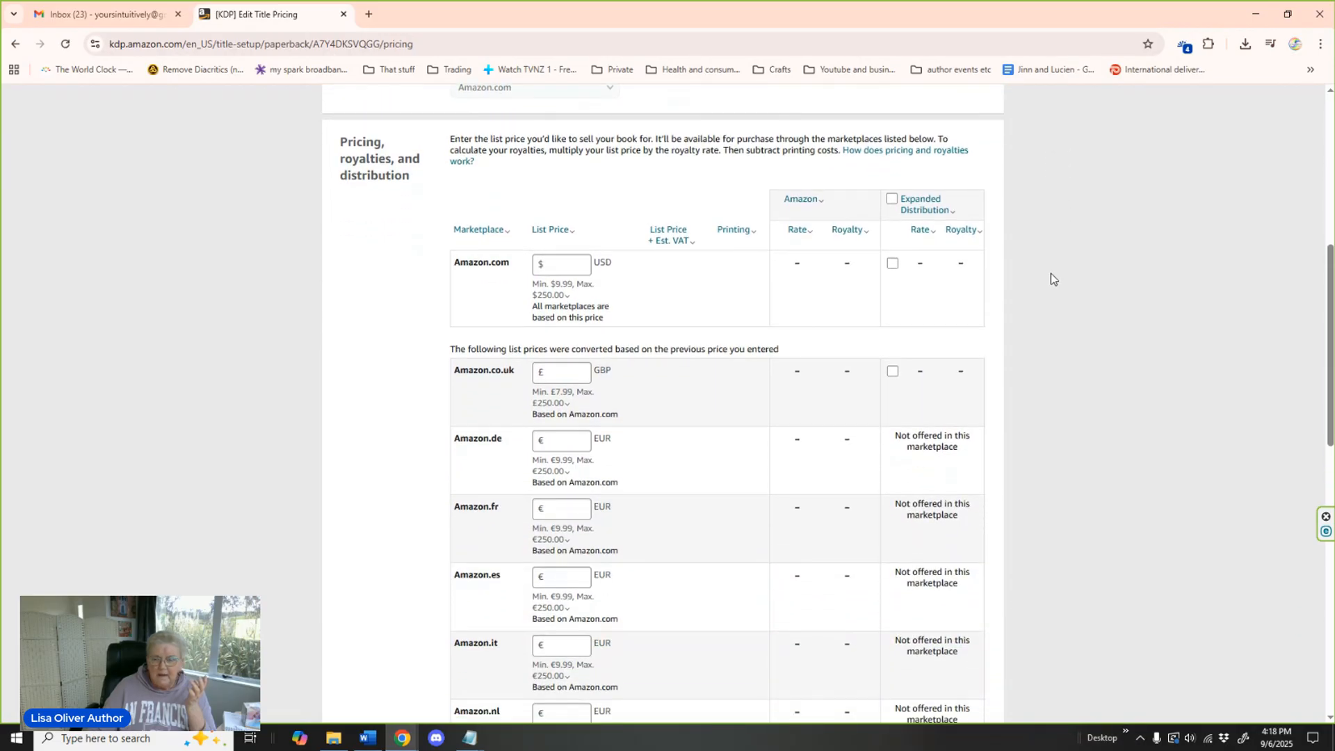
click(891, 201)
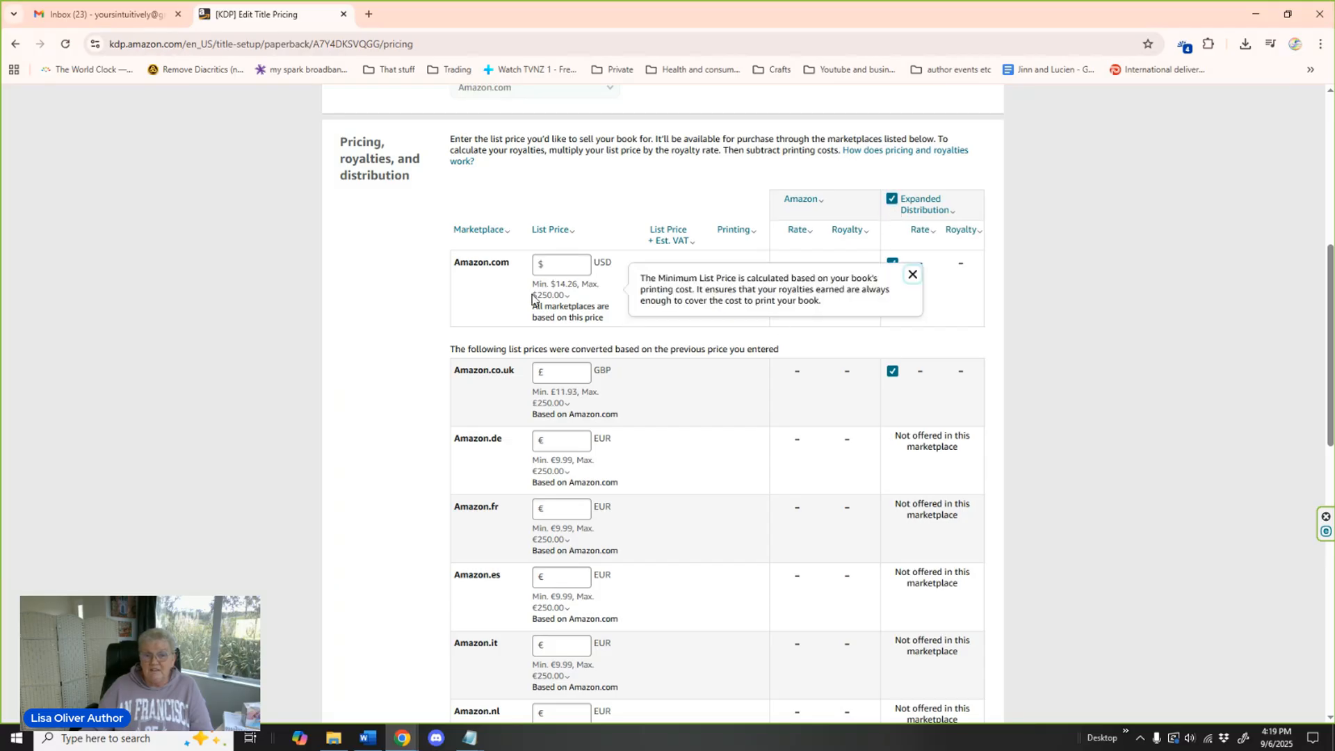
Switch Expanded Distribution off and back on to compare the minimum Amazon.com list price.
mouse_move(553, 294)
click(893, 200)
mouse_move(564, 293)
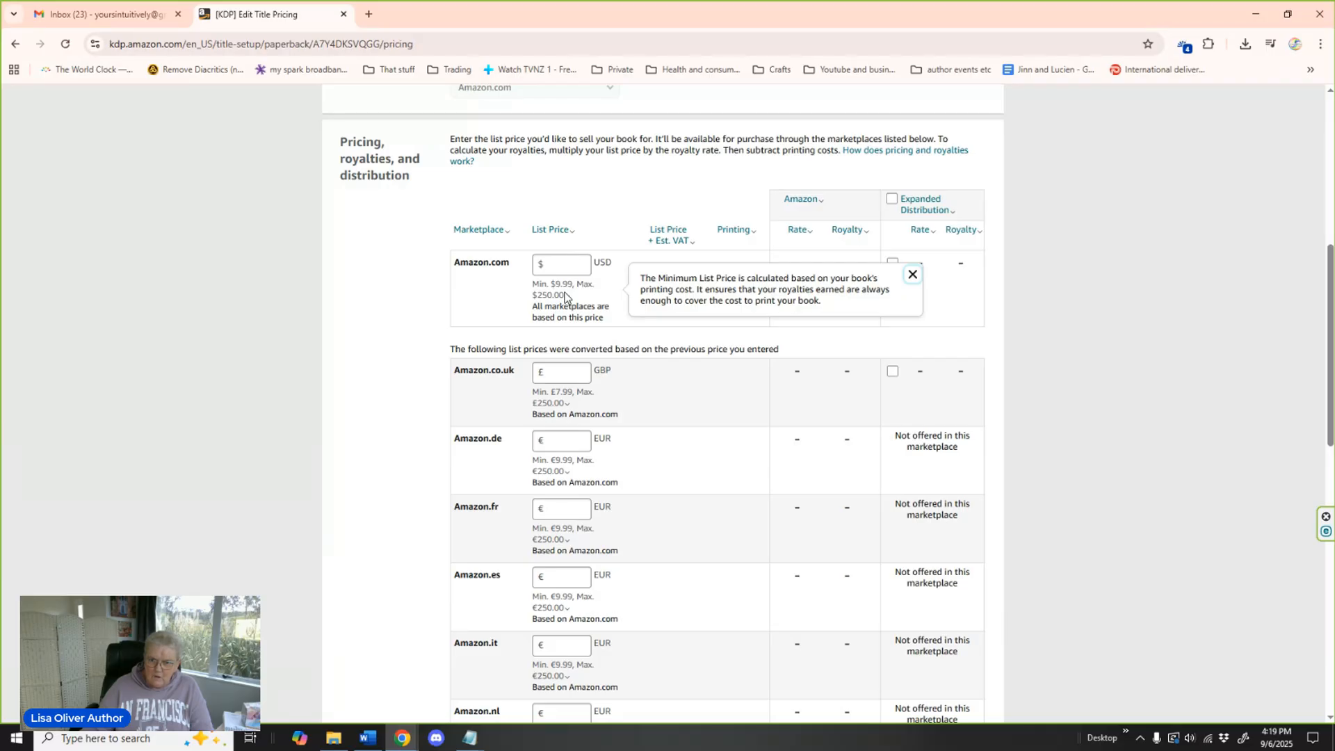
click(570, 265)
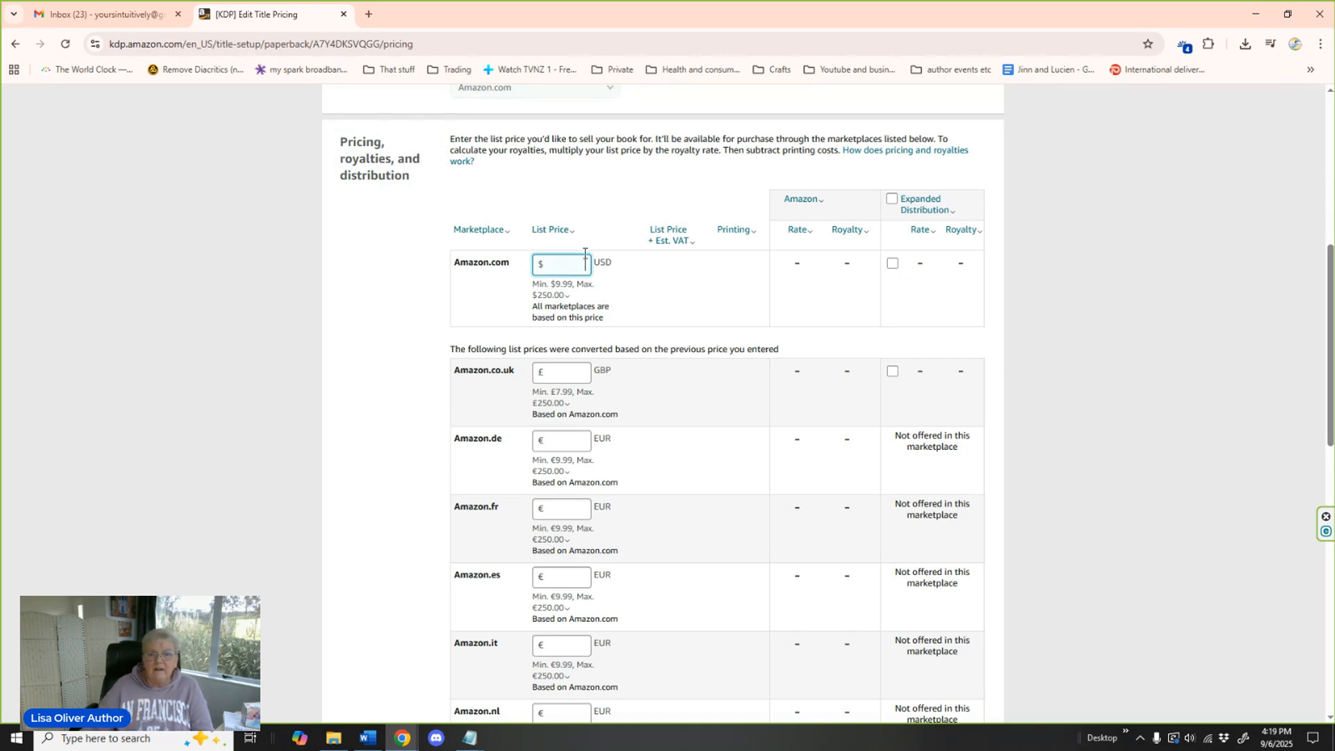
click(892, 198)
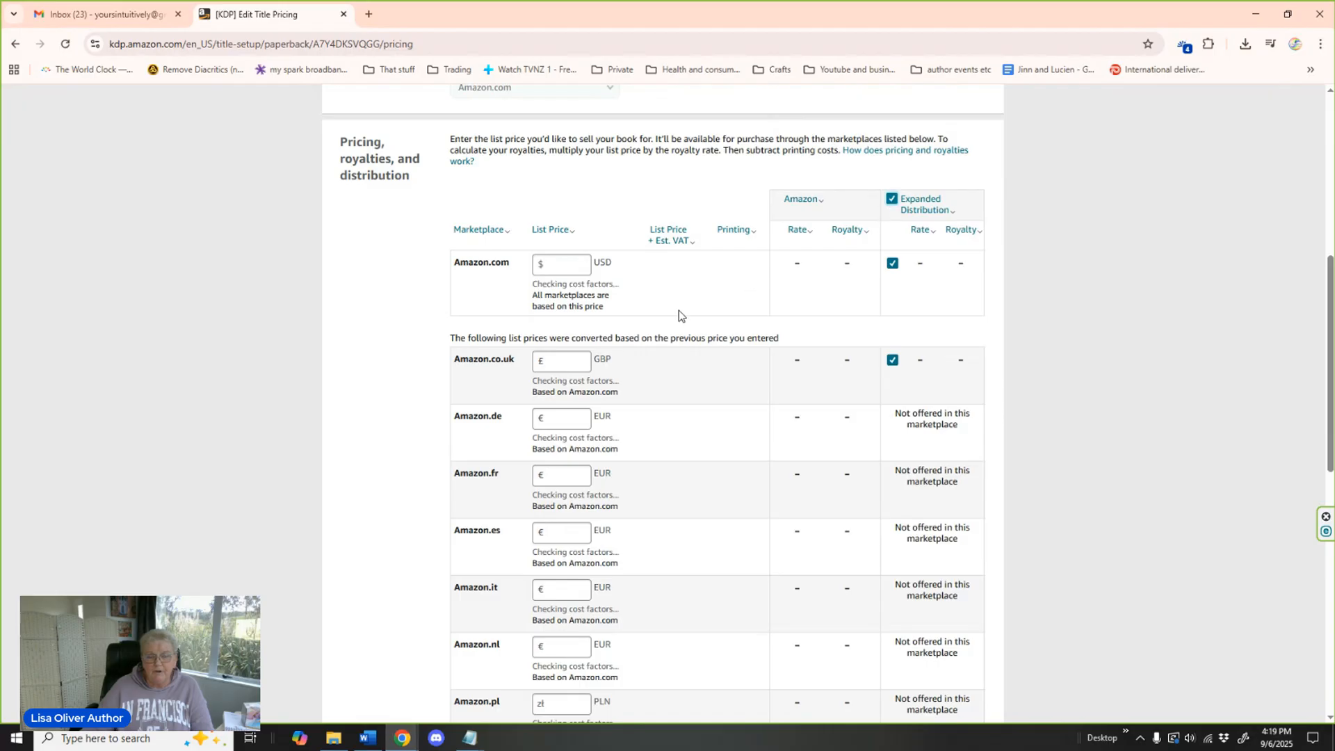
Set the paperback's Amazon.com list price to 15.50 USD.
click(552, 294)
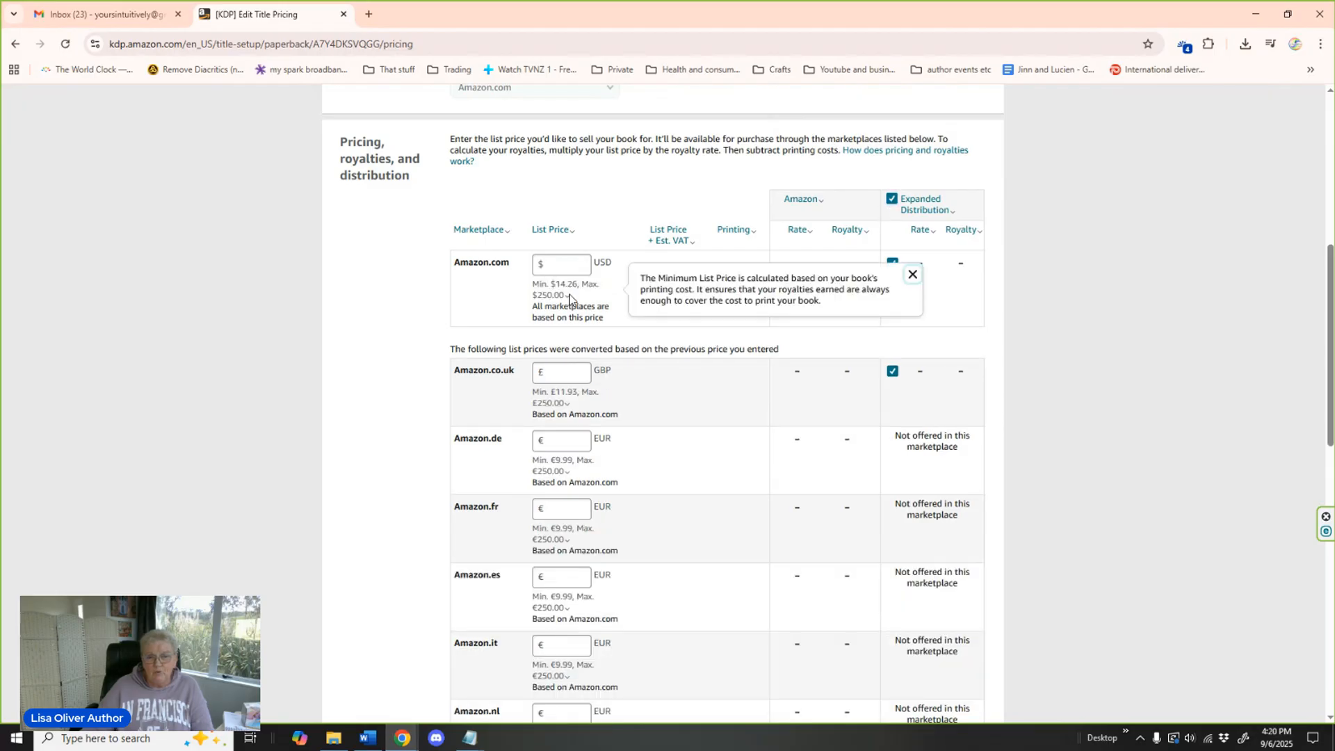
click(564, 267)
click(835, 393)
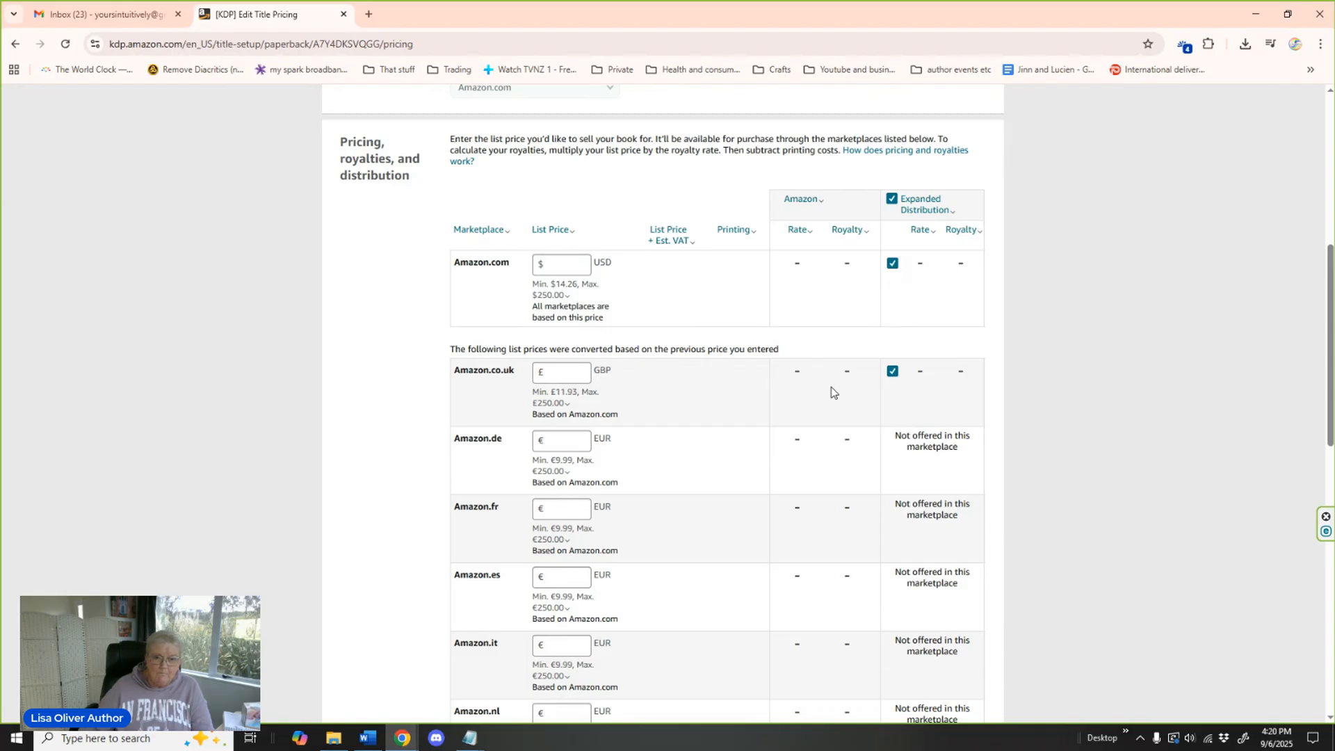
click(578, 266)
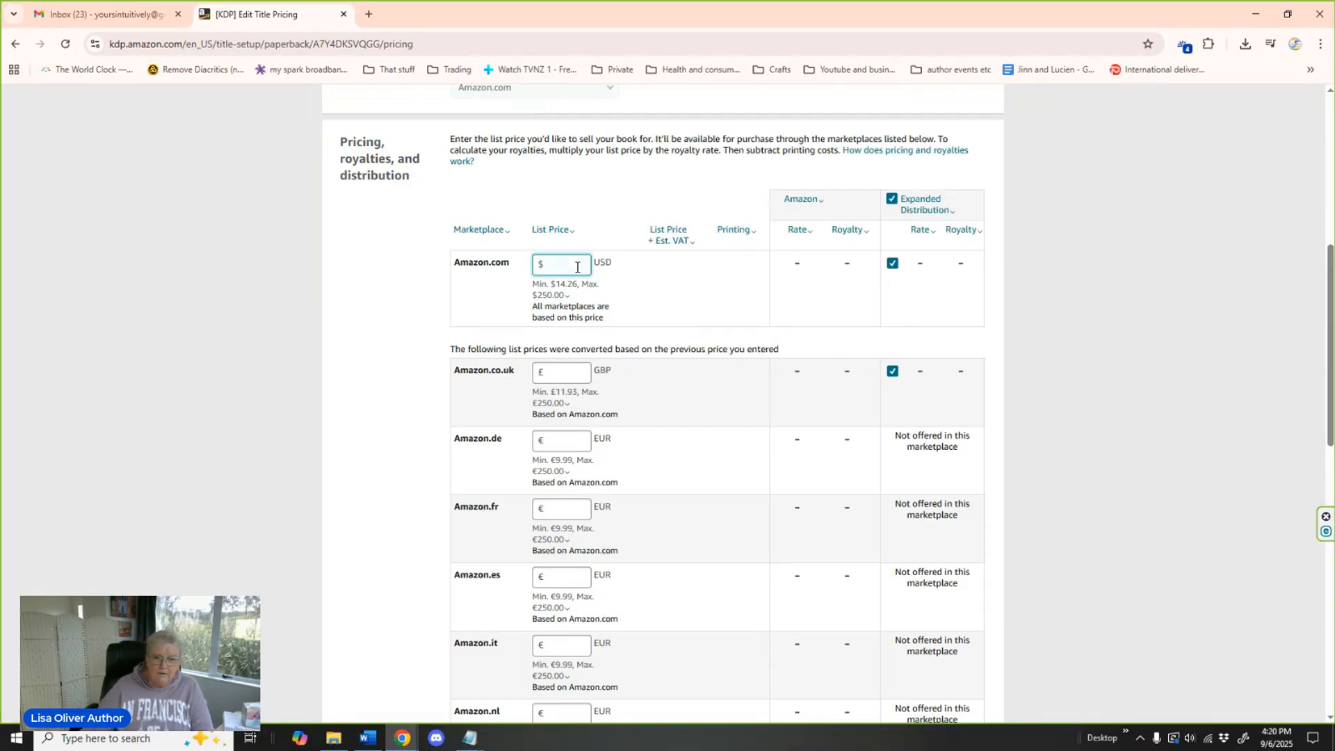
text(15.00)
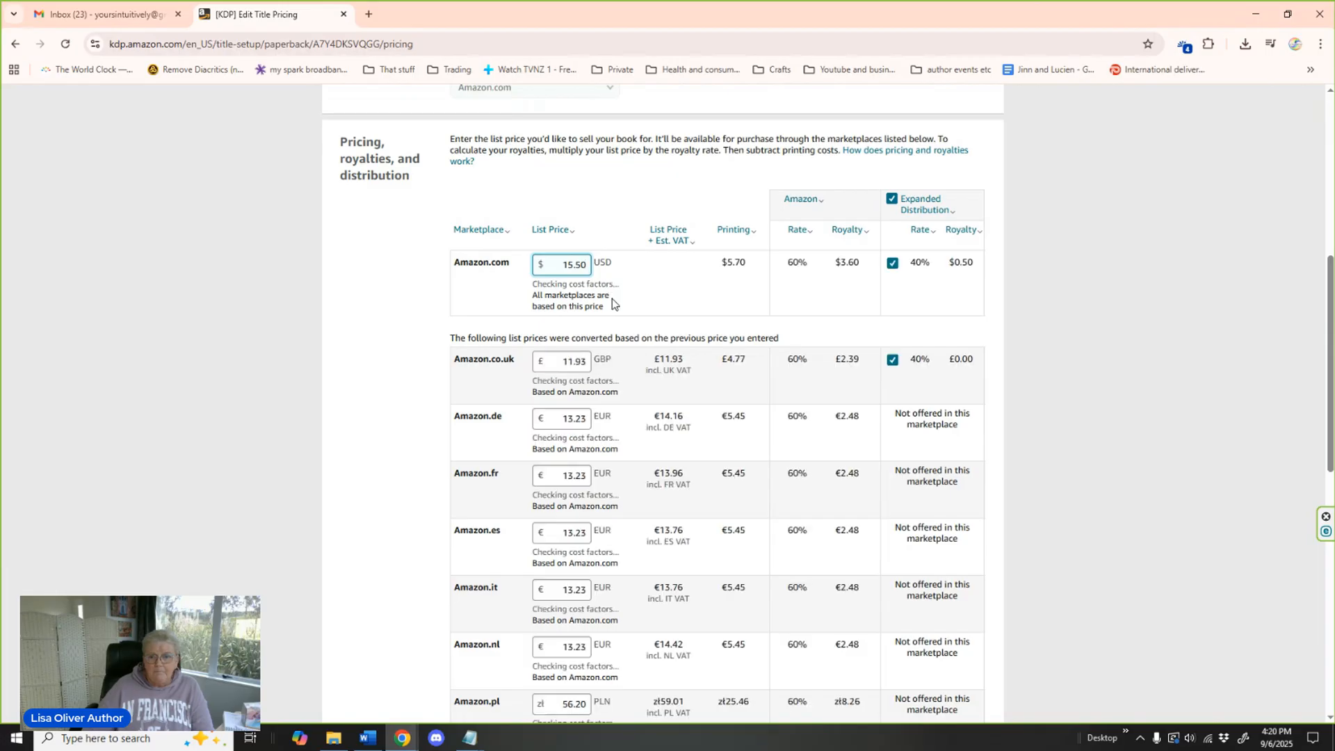
Set the paperback's Amazon.com list price to 16.50 USD, keeping Expanded Distribution enabled.
click(612, 298)
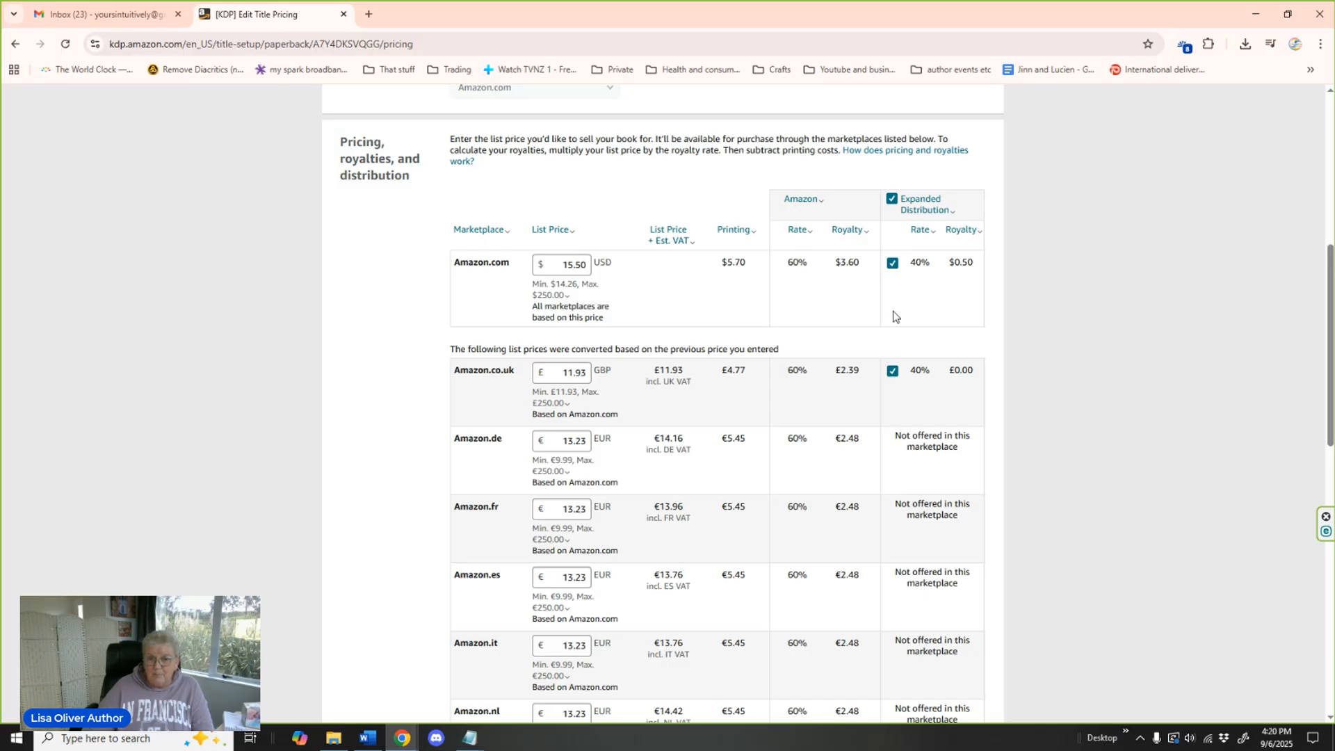
scroll(975, 311, down, 1)
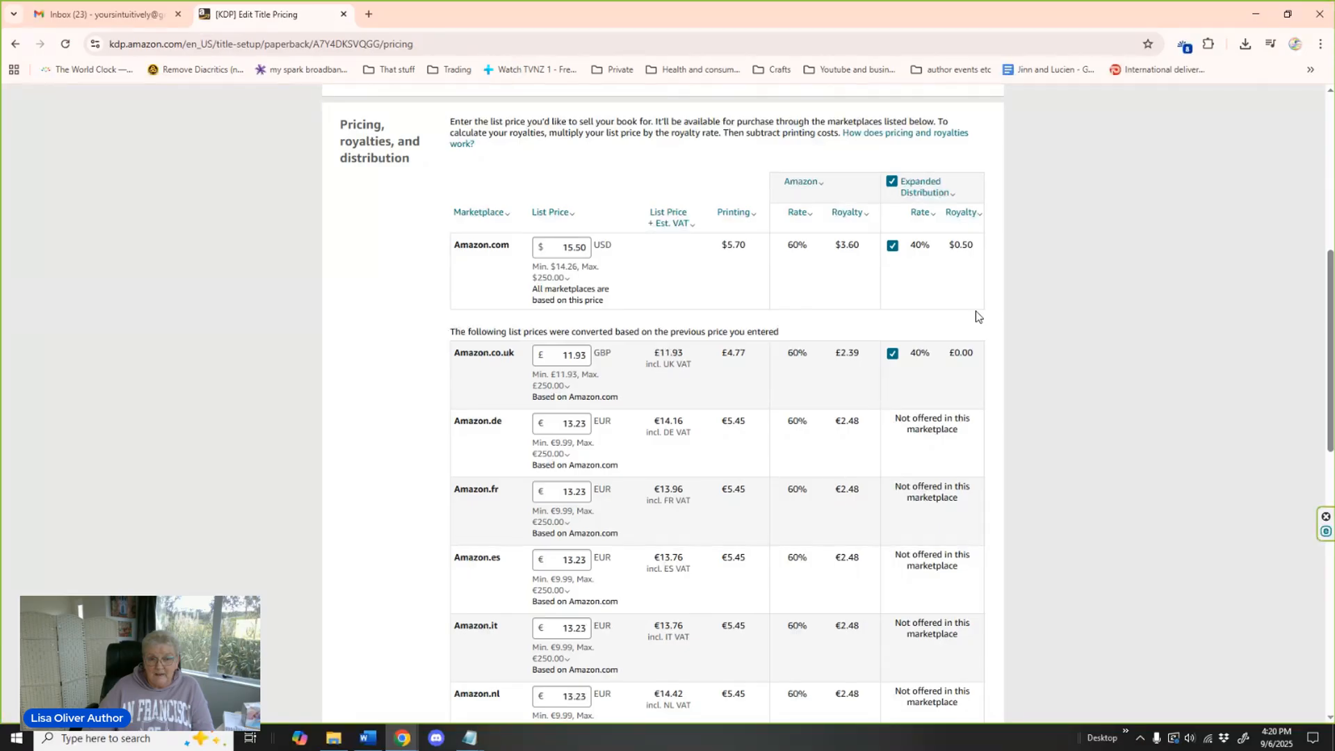
scroll(975, 311, down, 2)
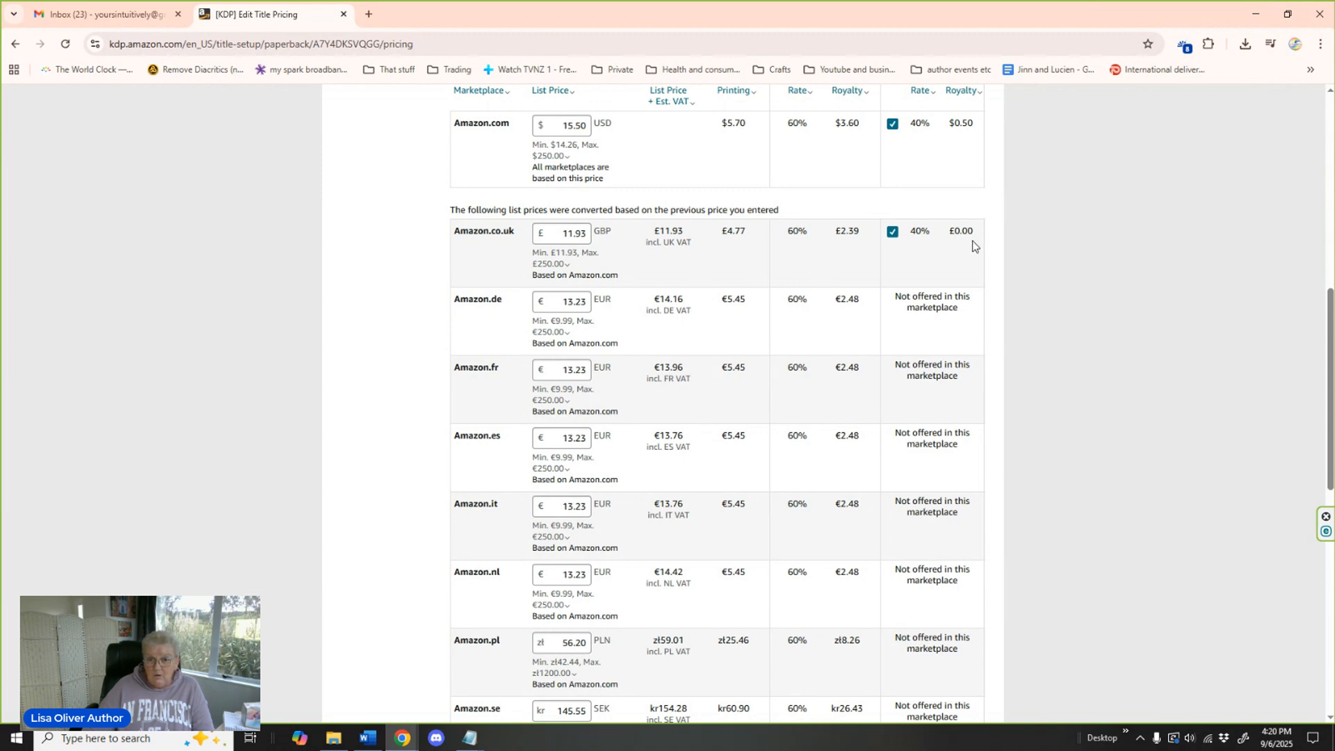
scroll(971, 244, up, 2)
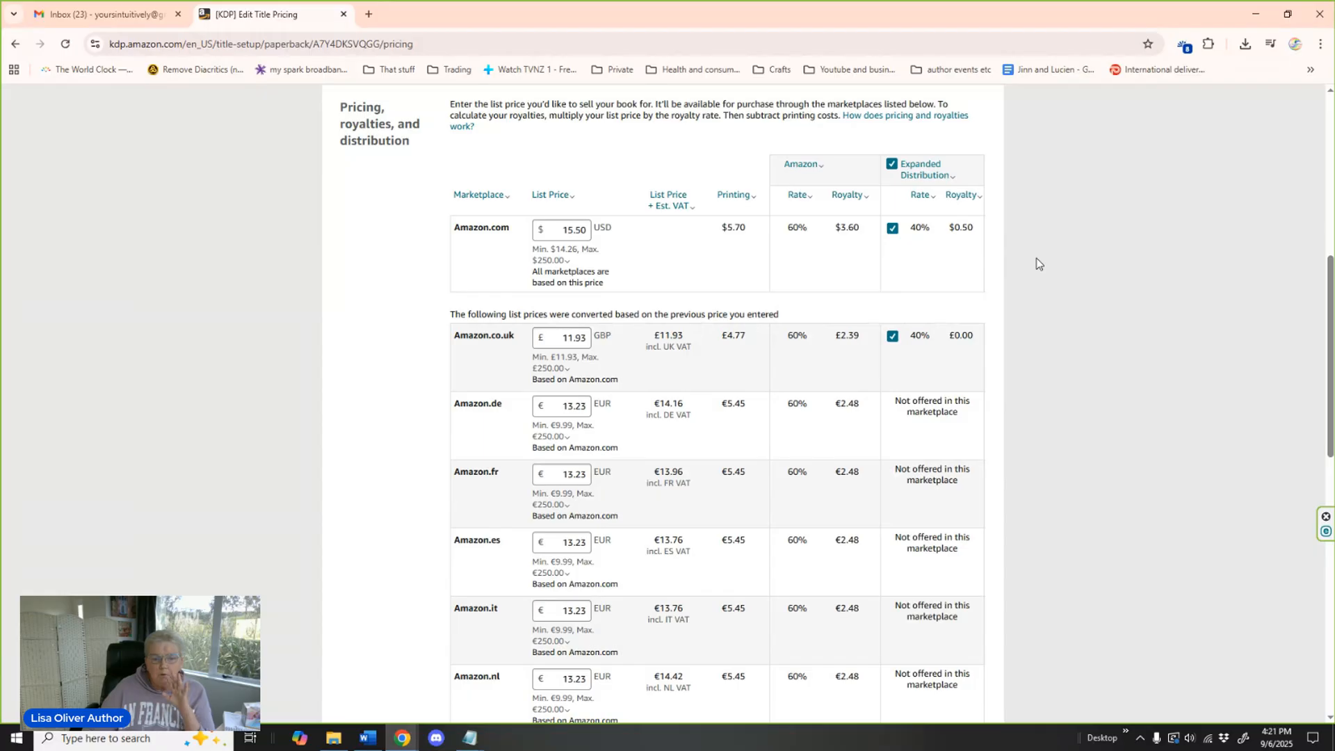
scroll(1036, 263, down, 1)
click(572, 181)
key(BackSpace)
key(BackSpace)
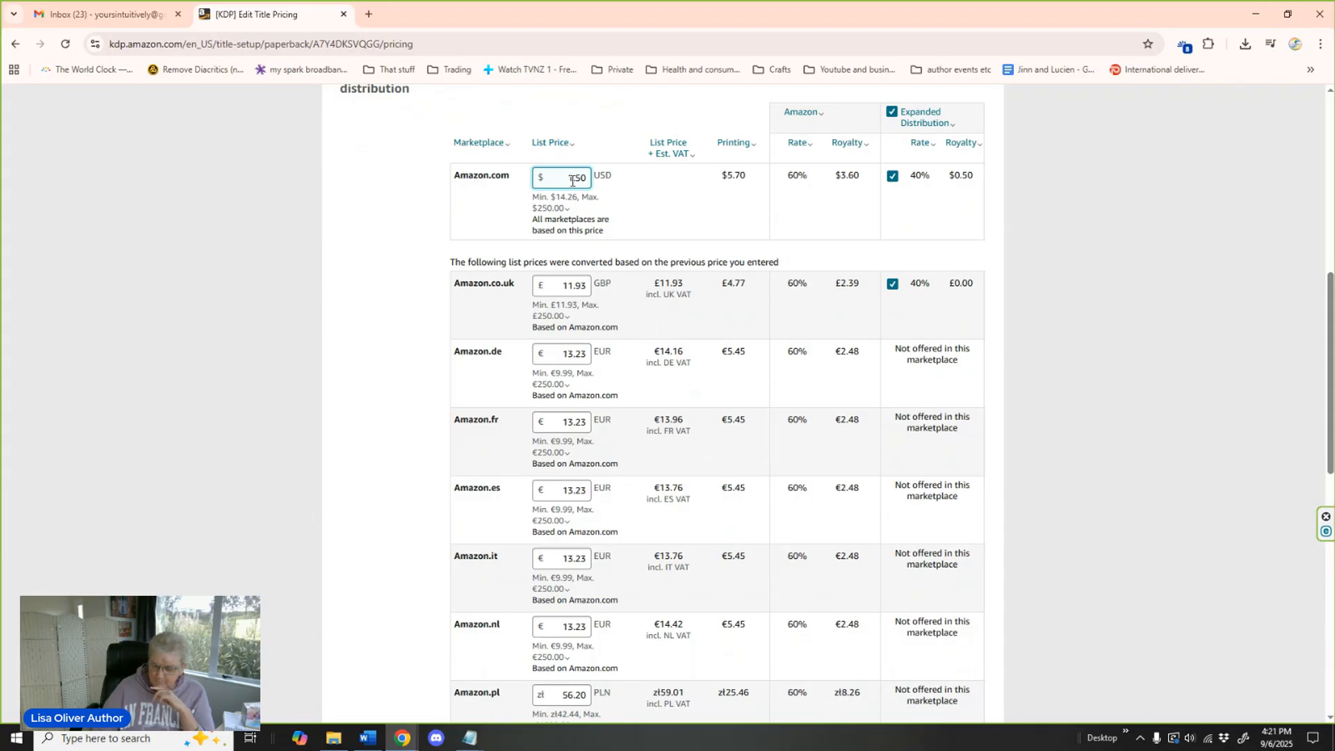
text(16)
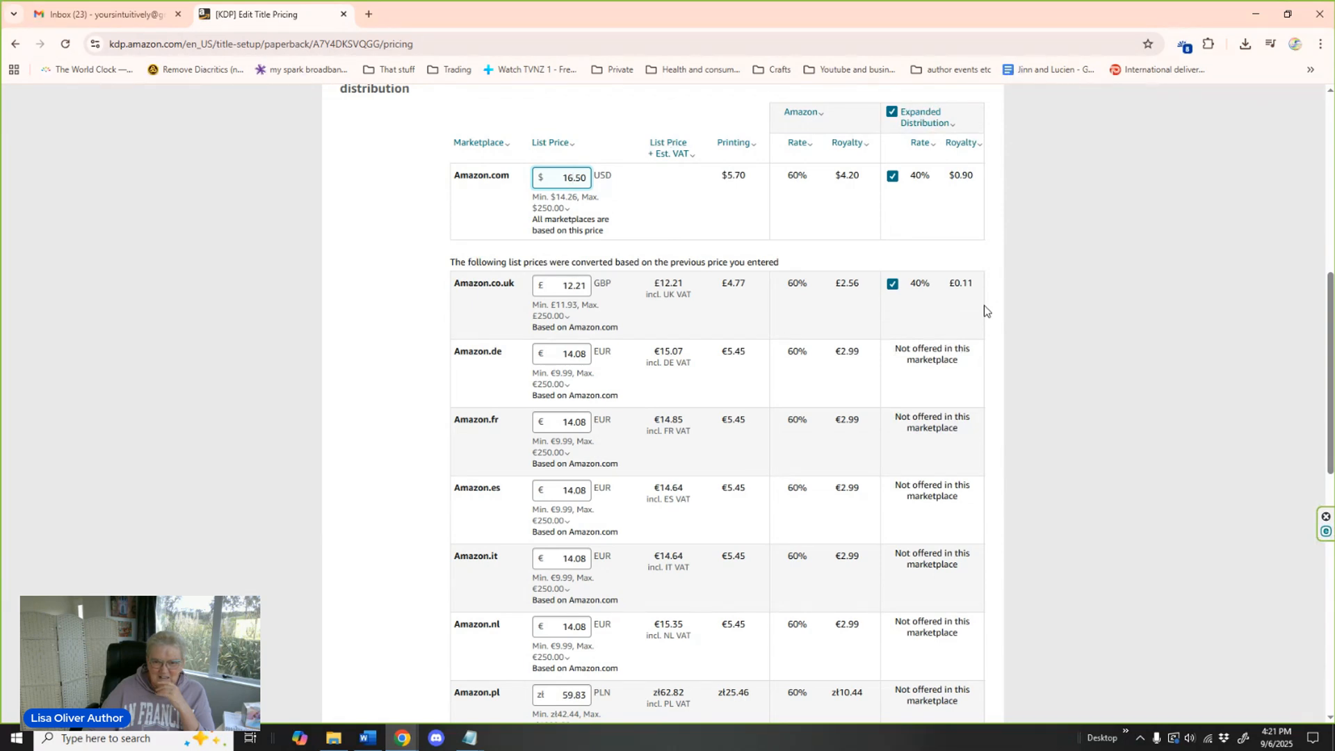
Submit the paperback for publication and close the submission confirmation.
scroll(983, 306, down, 1)
scroll(984, 310, down, 1)
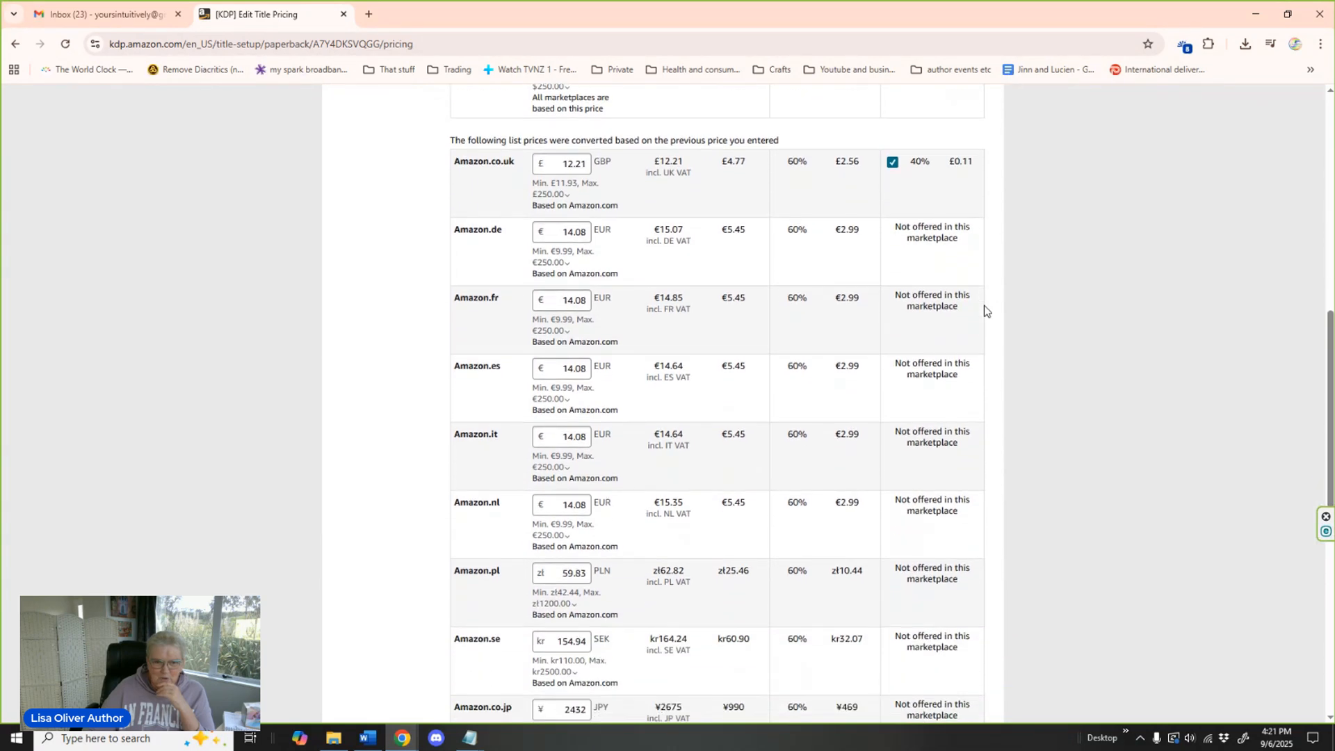
scroll(984, 310, down, 3)
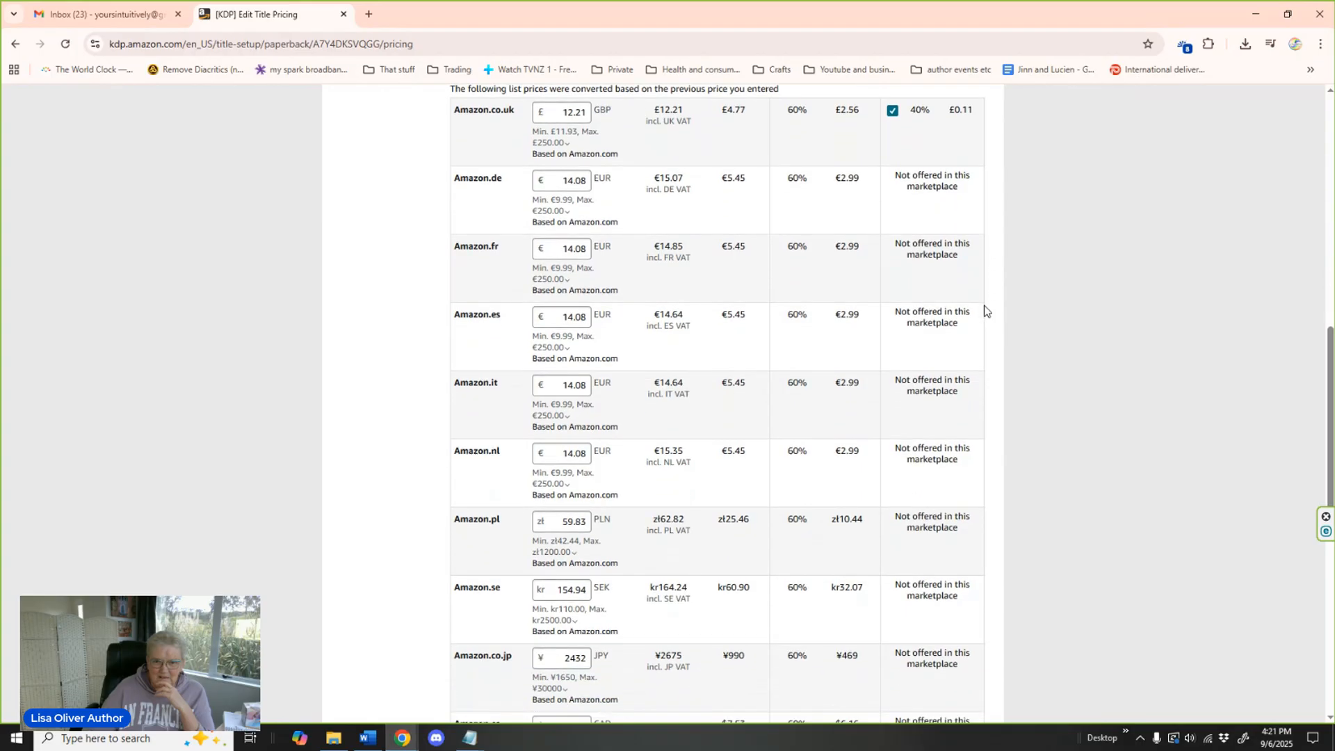
scroll(984, 310, down, 3)
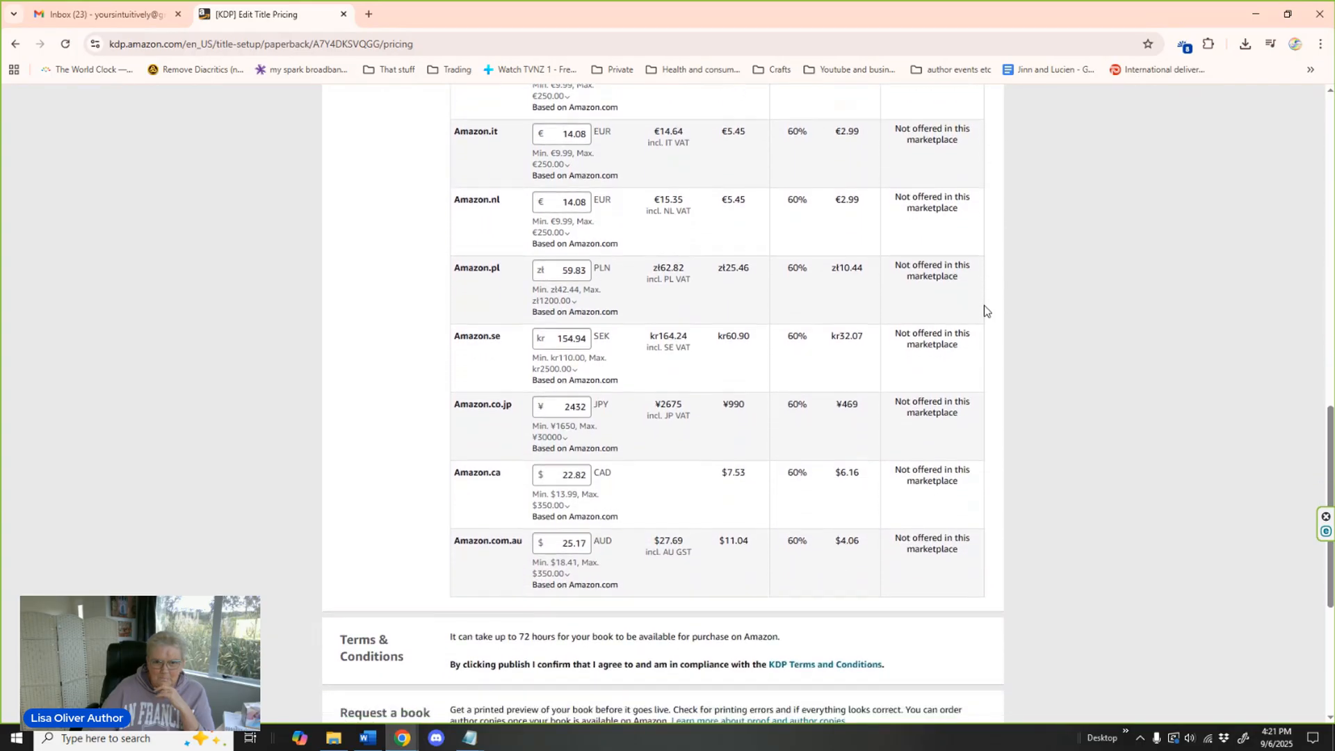
scroll(984, 310, down, 1)
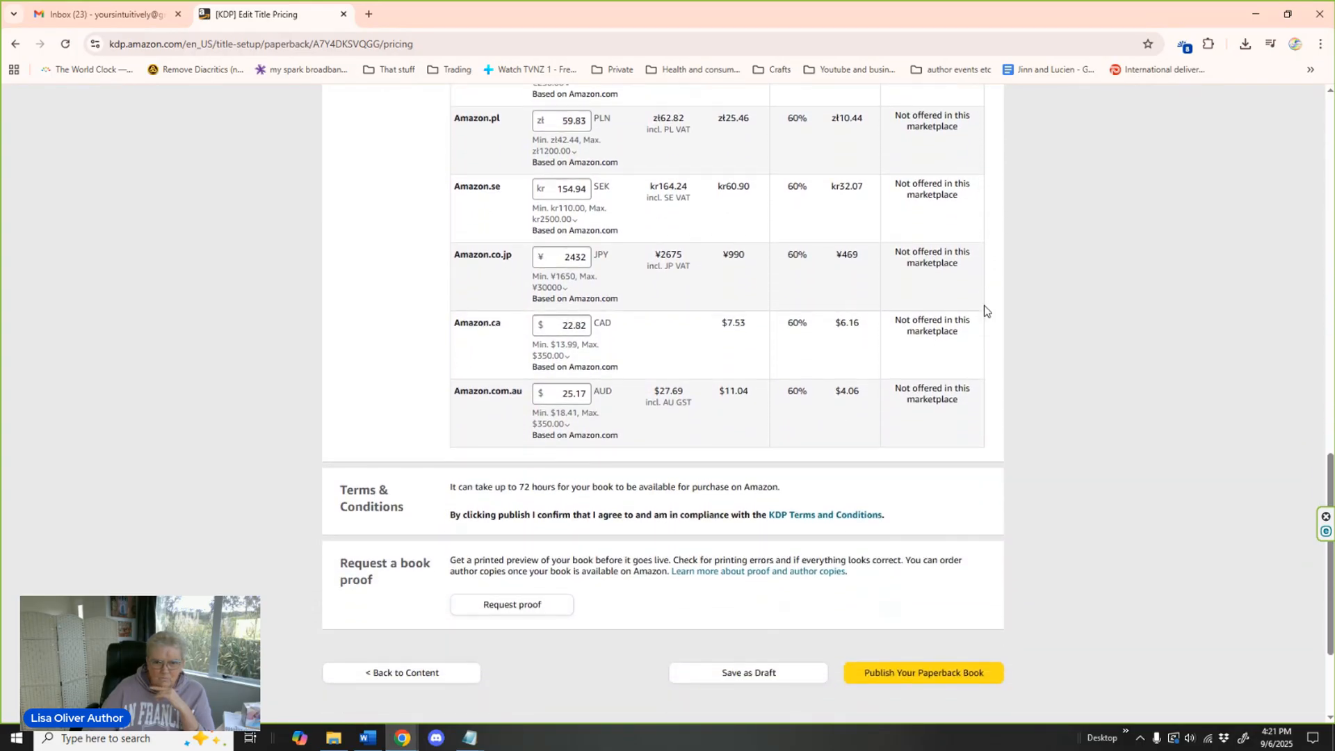
scroll(984, 310, down, 1)
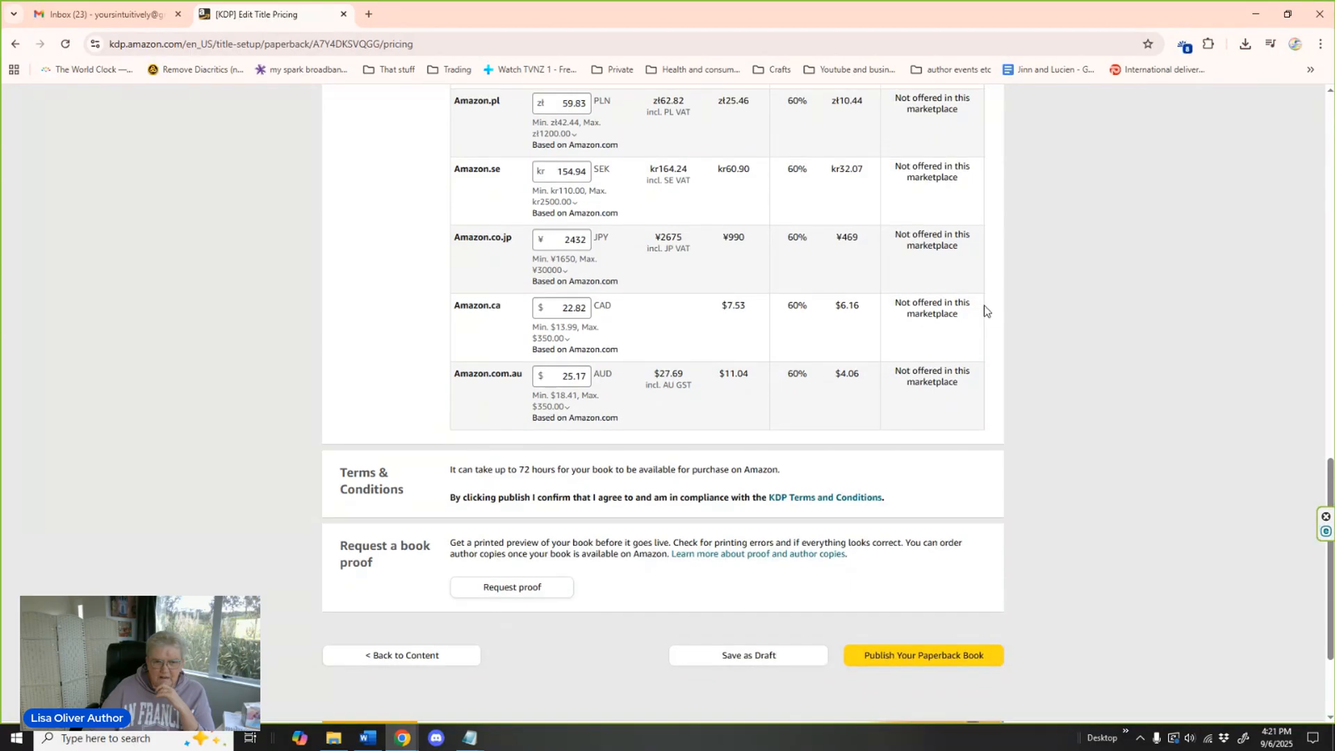
scroll(983, 306, down, 2)
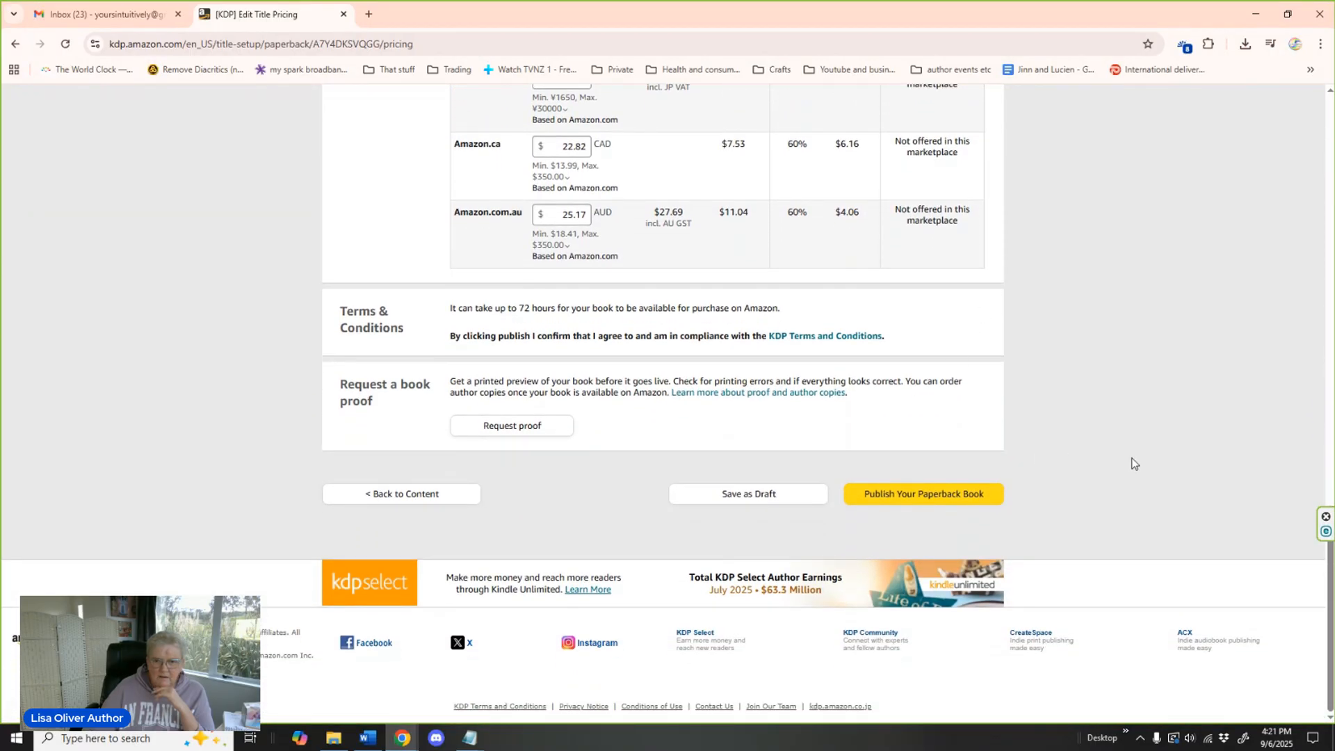
click(927, 494)
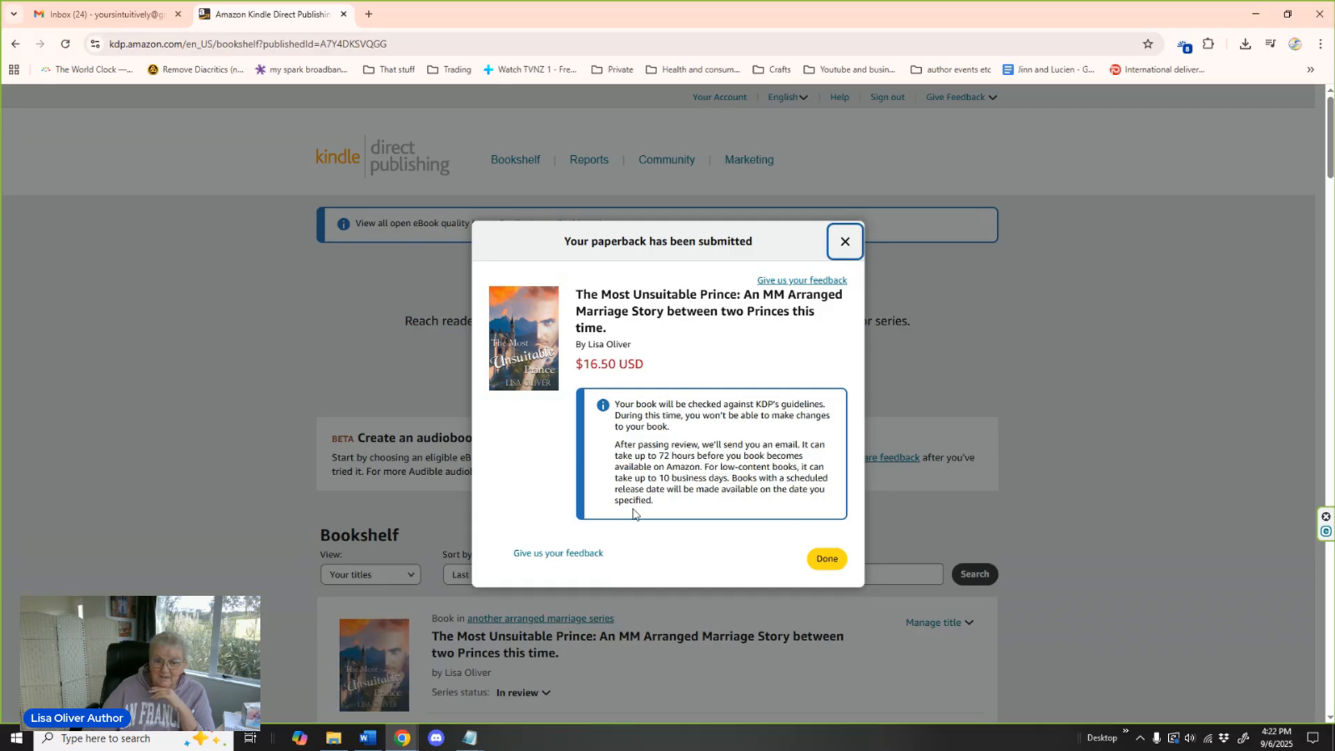
click(821, 562)
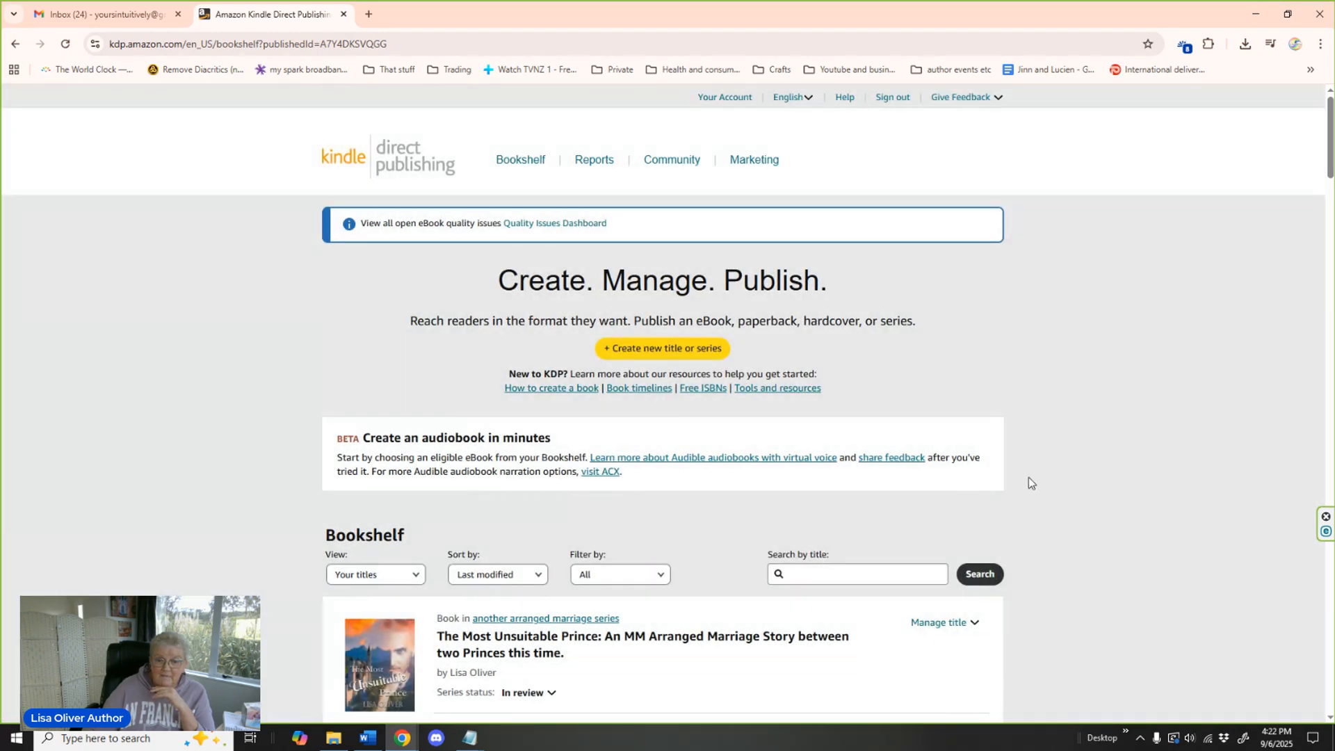
Check the status details of the series and the paperback edition for The Most Unsuitable Prince on the Bookshelf.
scroll(1108, 421, down, 4)
scroll(1109, 424, down, 3)
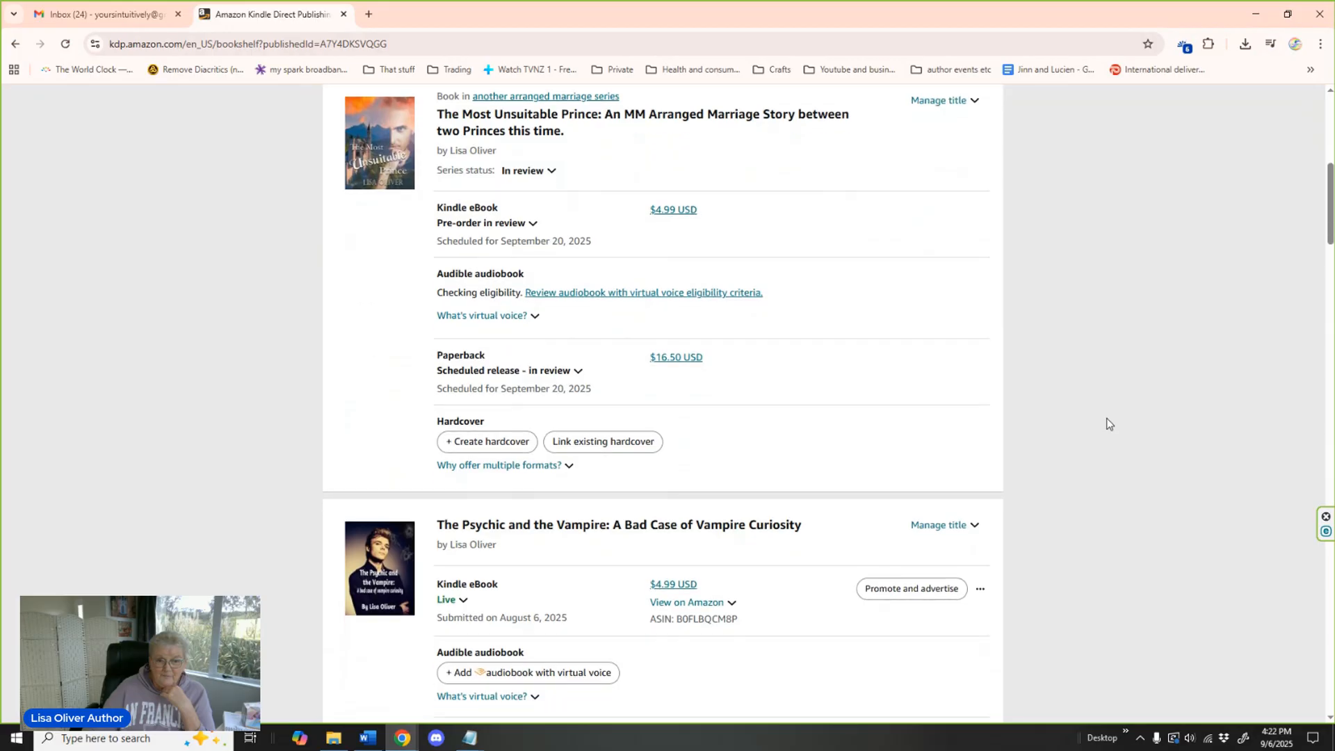
click(537, 190)
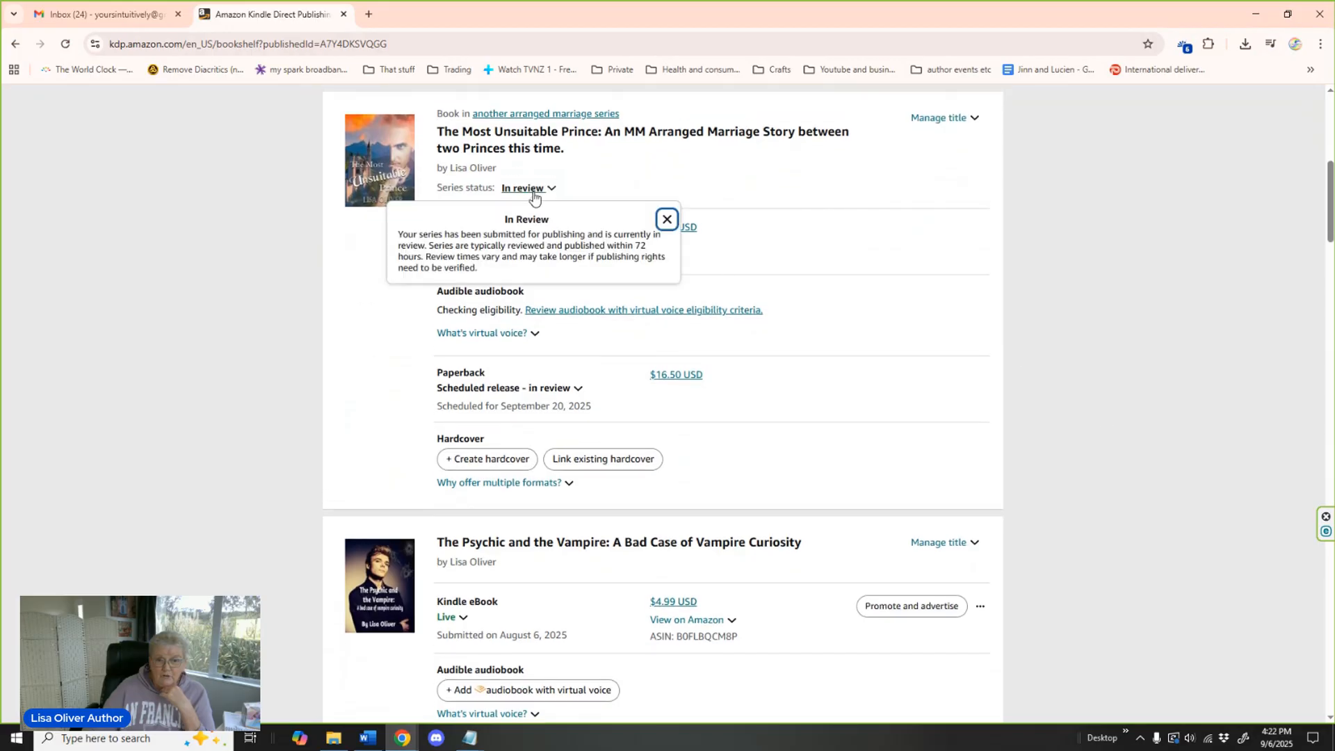
click(812, 428)
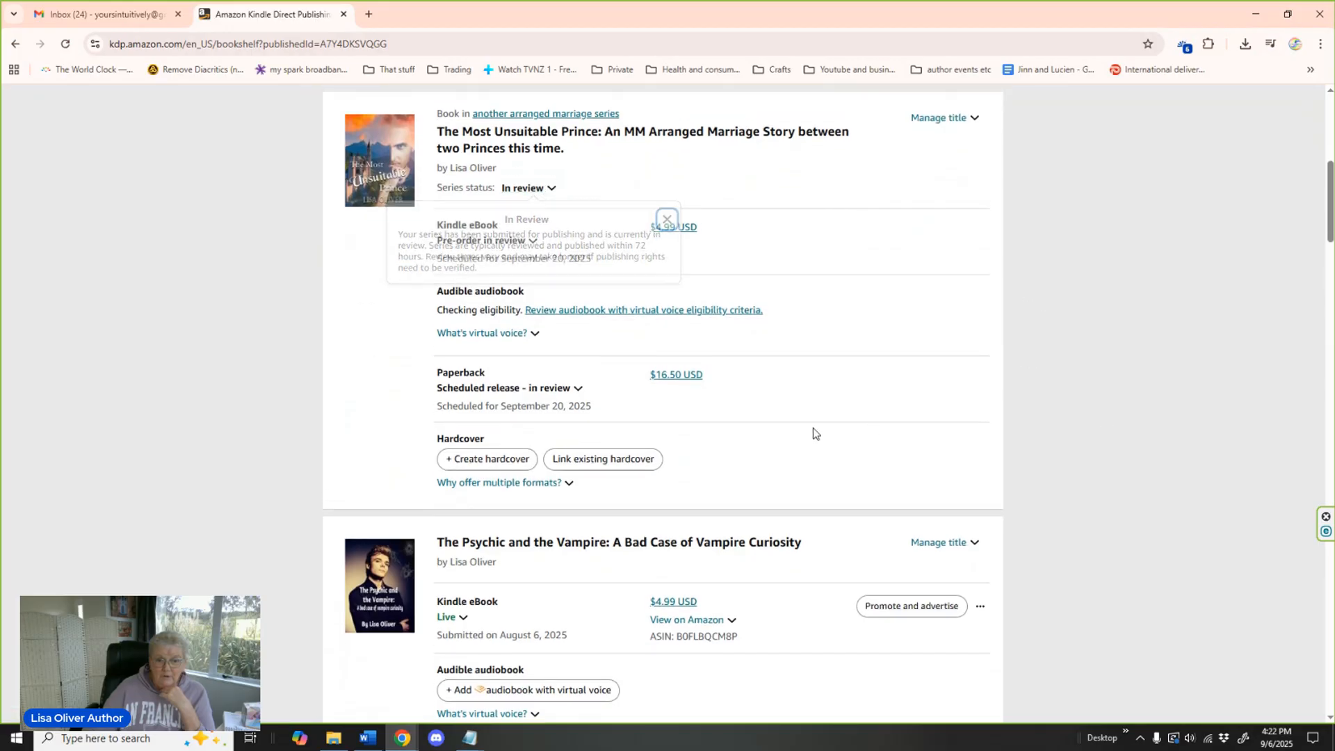
click(578, 390)
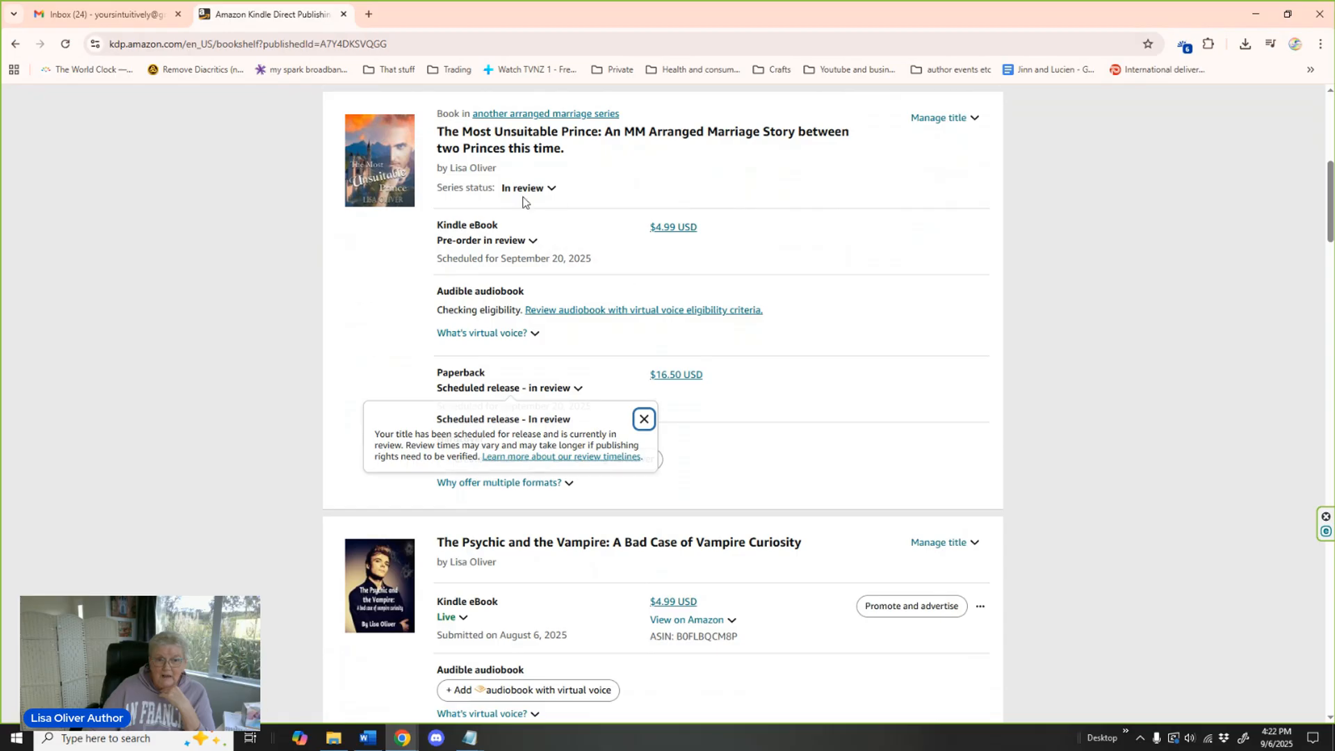
key(Escape)
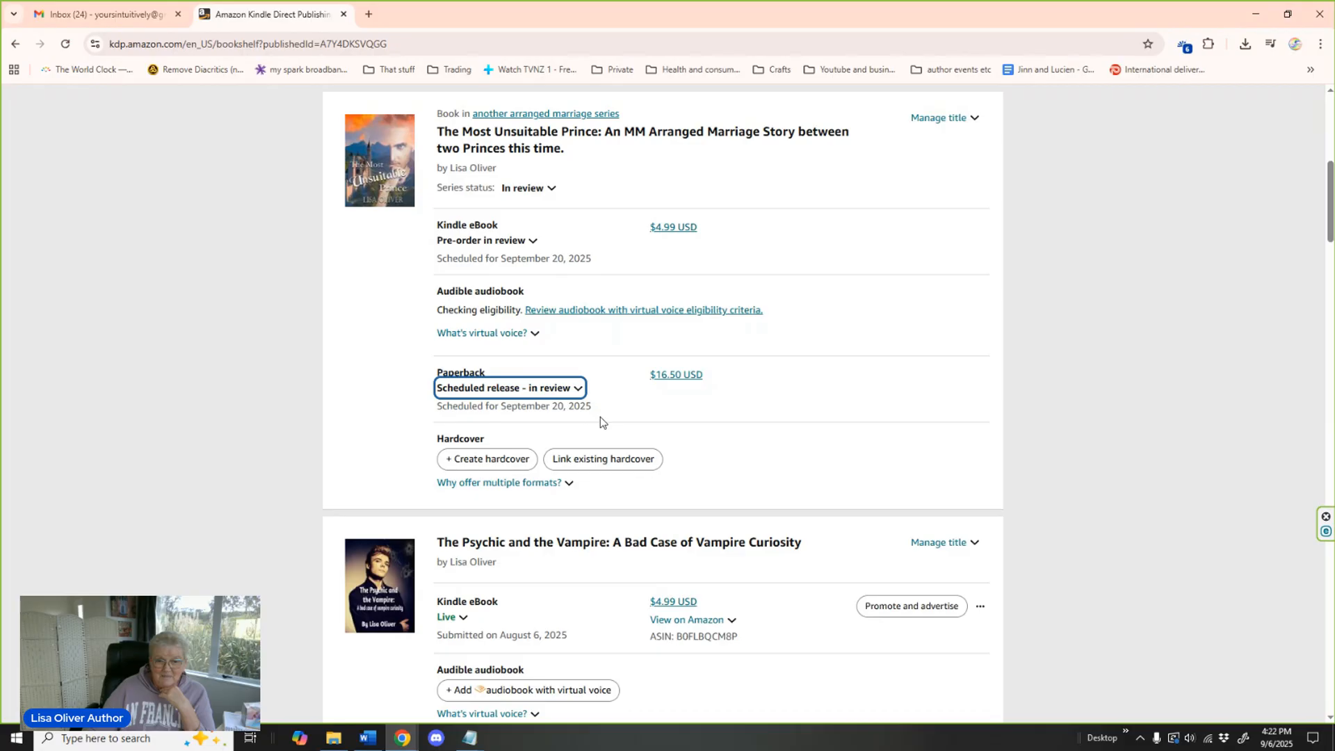
scroll(1160, 419, up, 1)
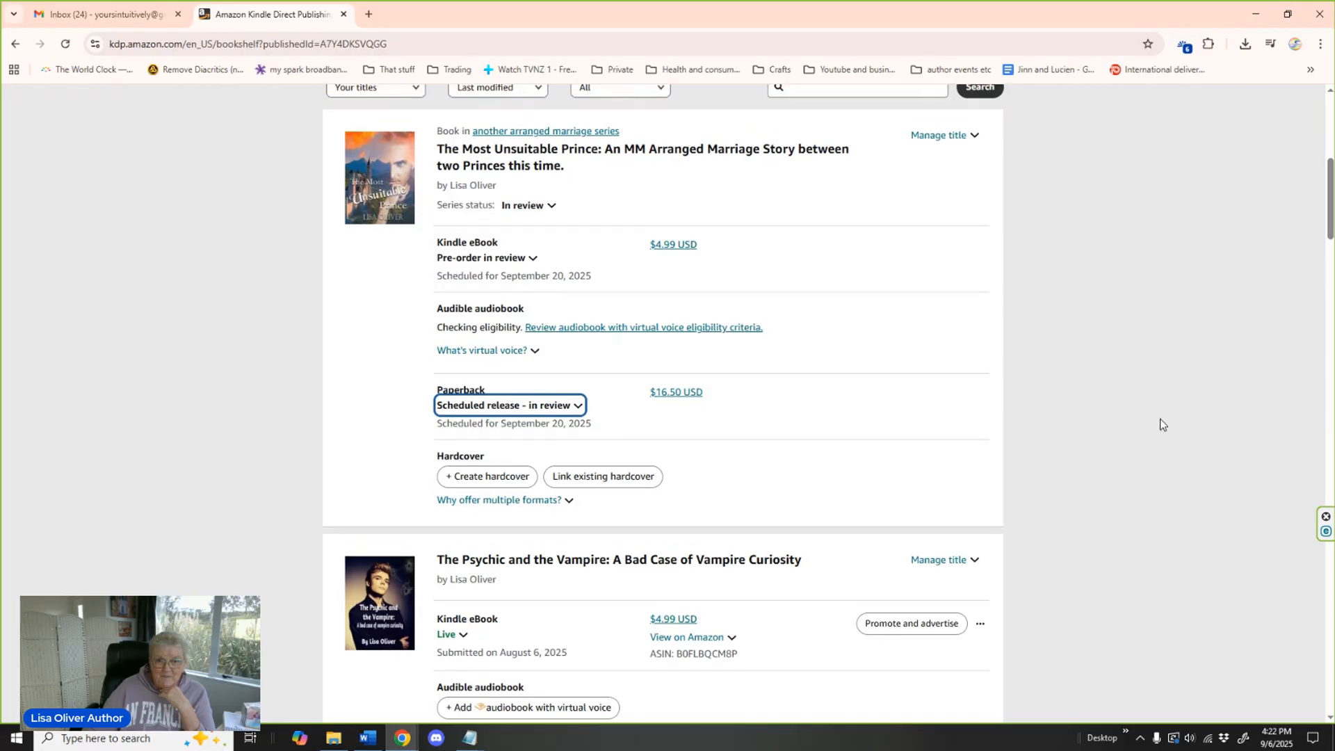
scroll(1160, 418, up, 4)
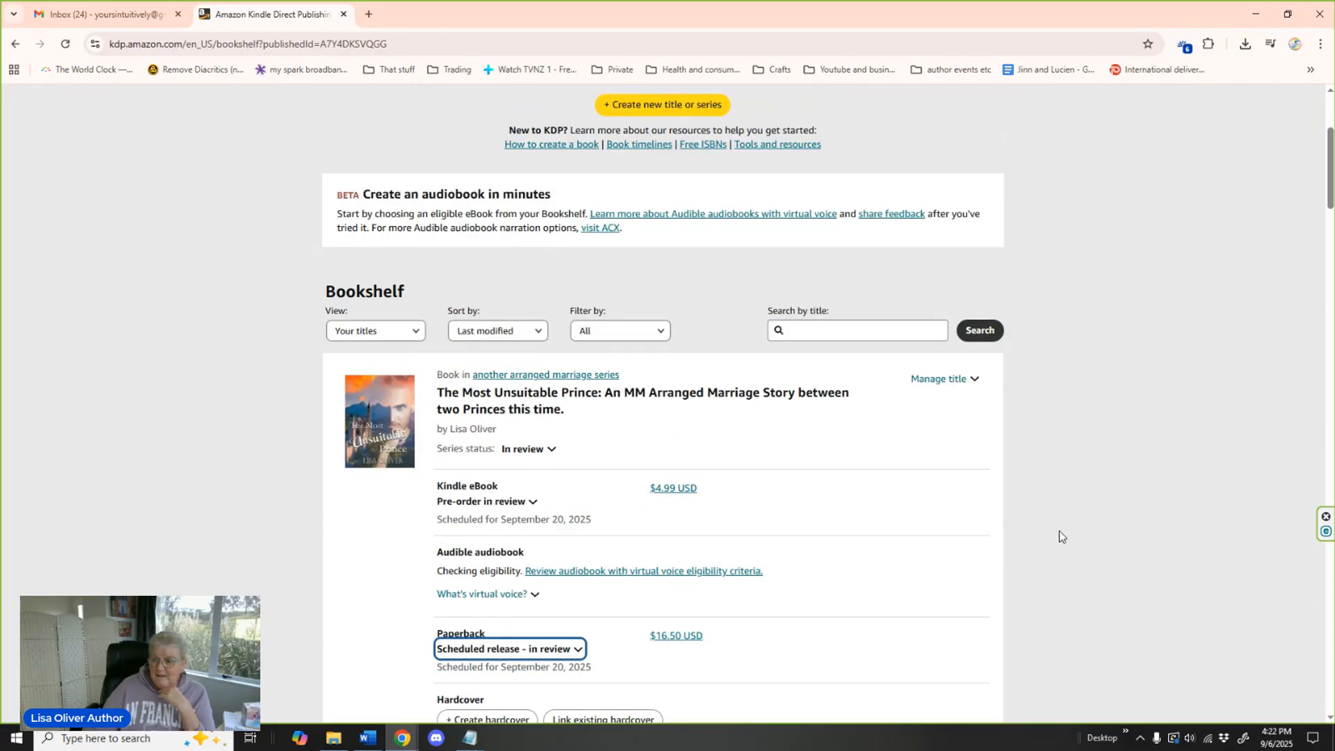